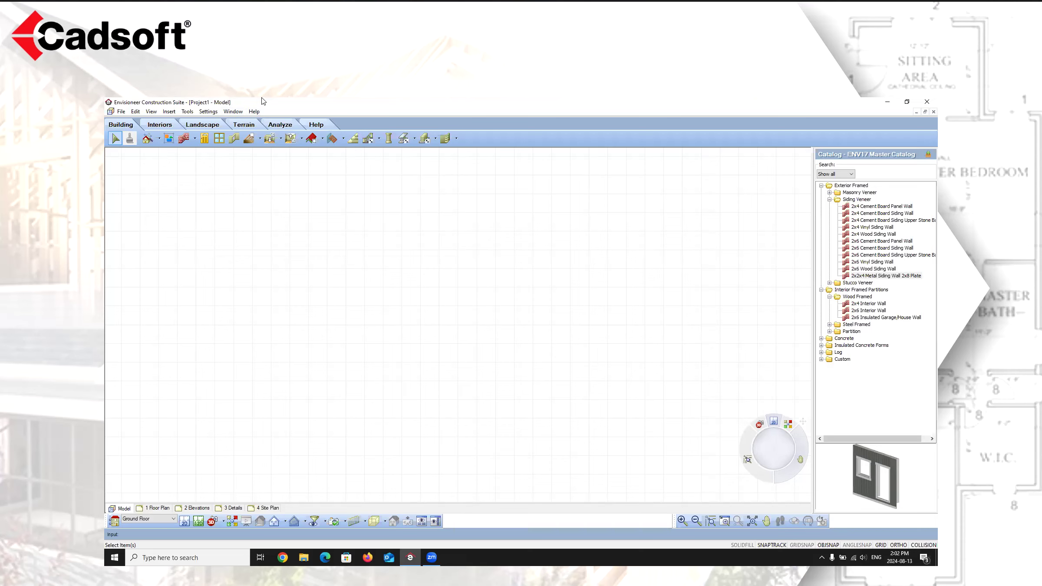
Step: Open the terrain page of the document settings
left_click(203, 112)
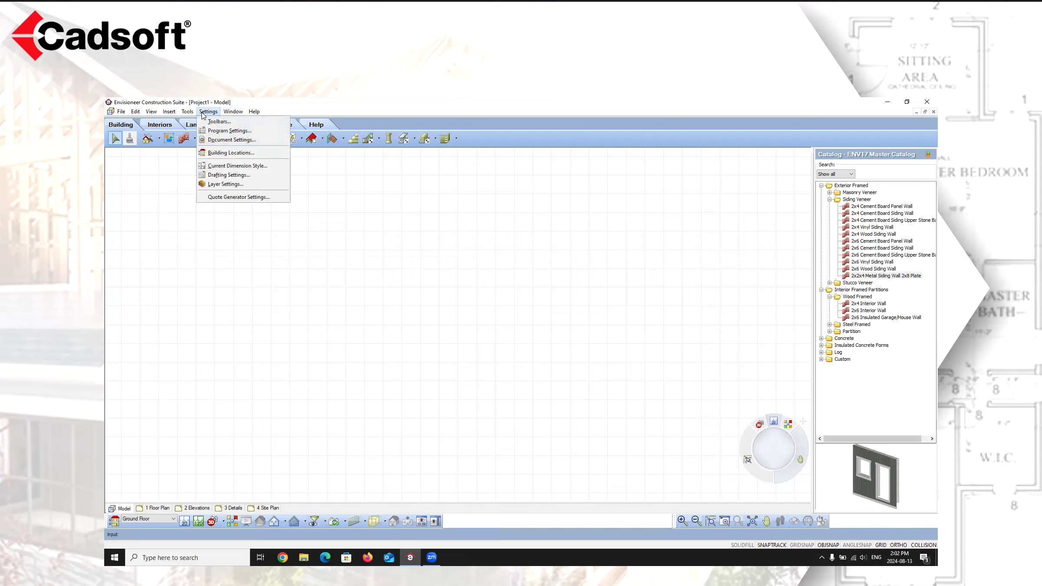
left_click(226, 140)
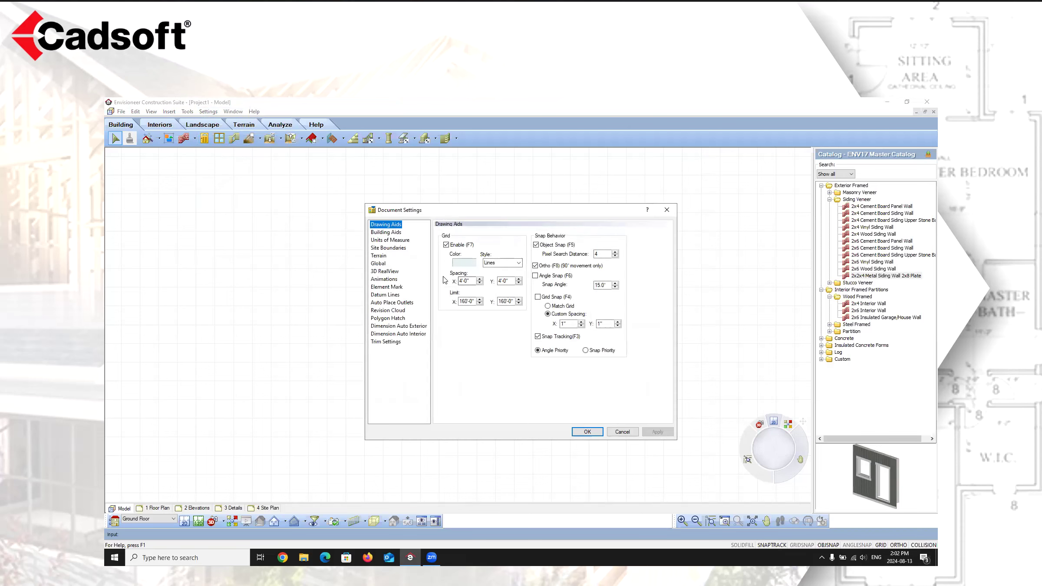
left_click(378, 257)
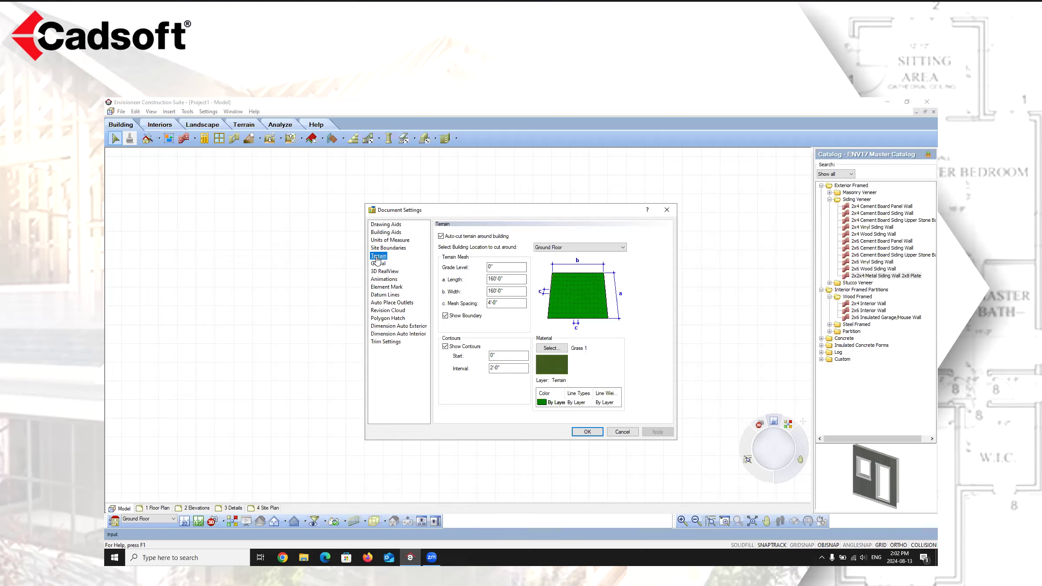
left_click(329, 100)
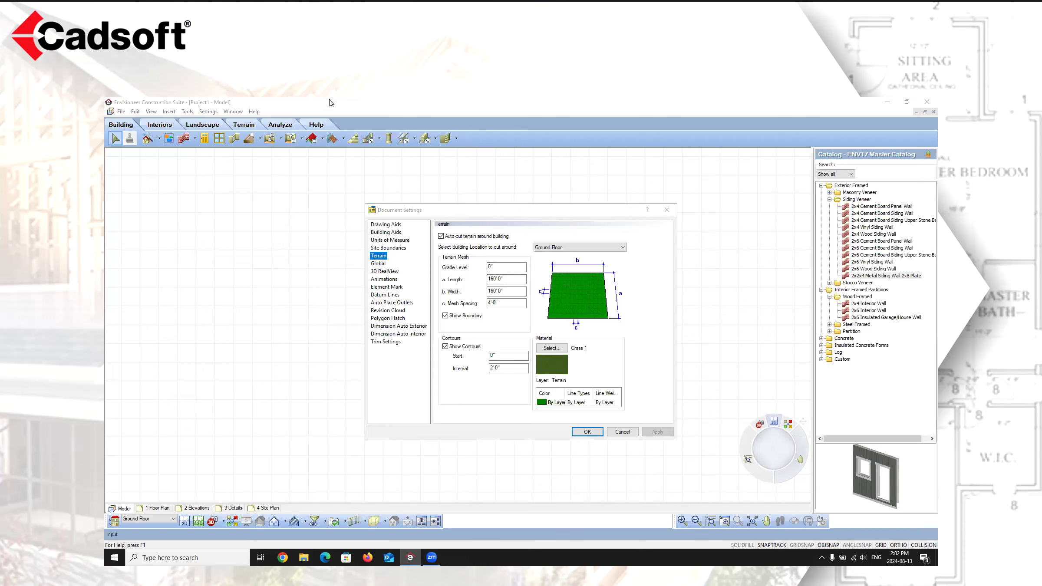
left_click(570, 164)
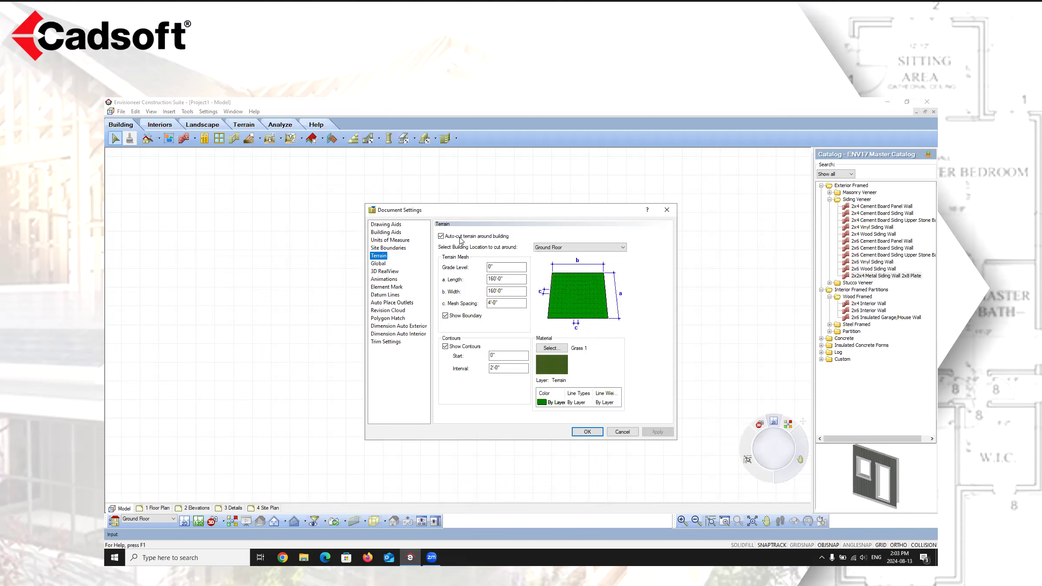
Step: Toggle auto-cut terrain around building off and back on, review the building locations, and accept the settings with Ground Floor kept
left_click(441, 236)
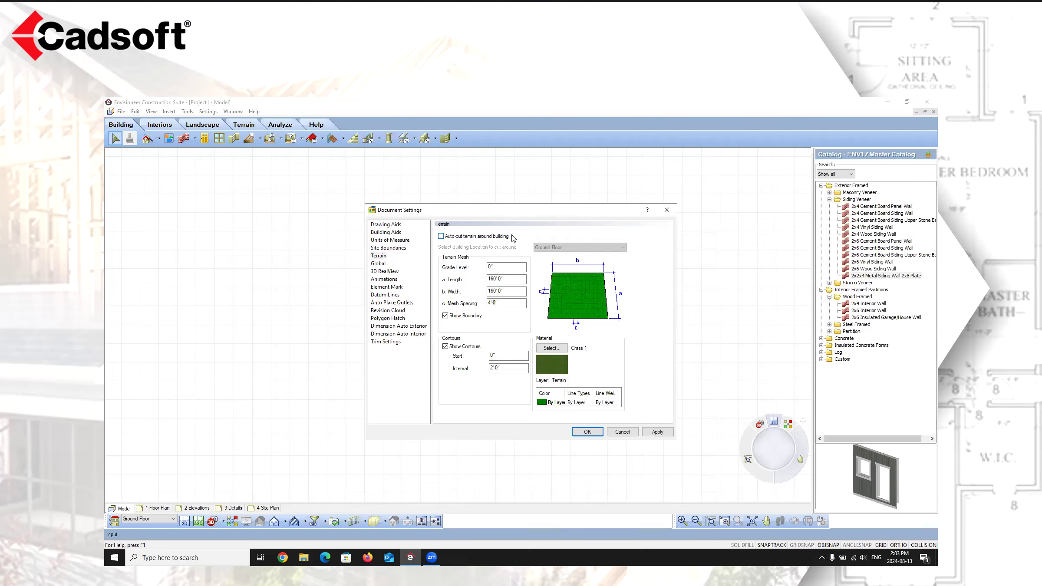
left_click(441, 237)
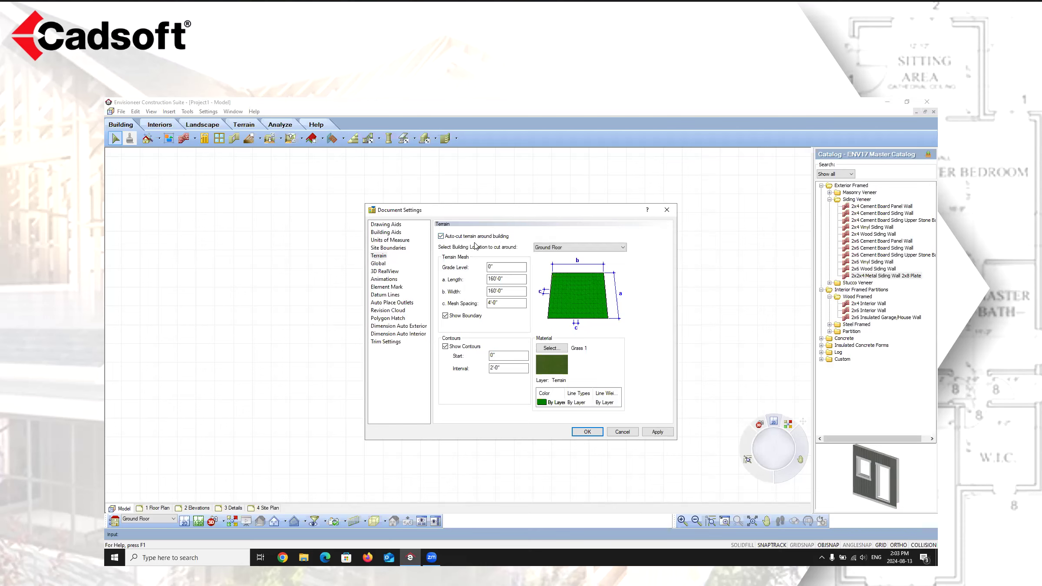
left_click(612, 251)
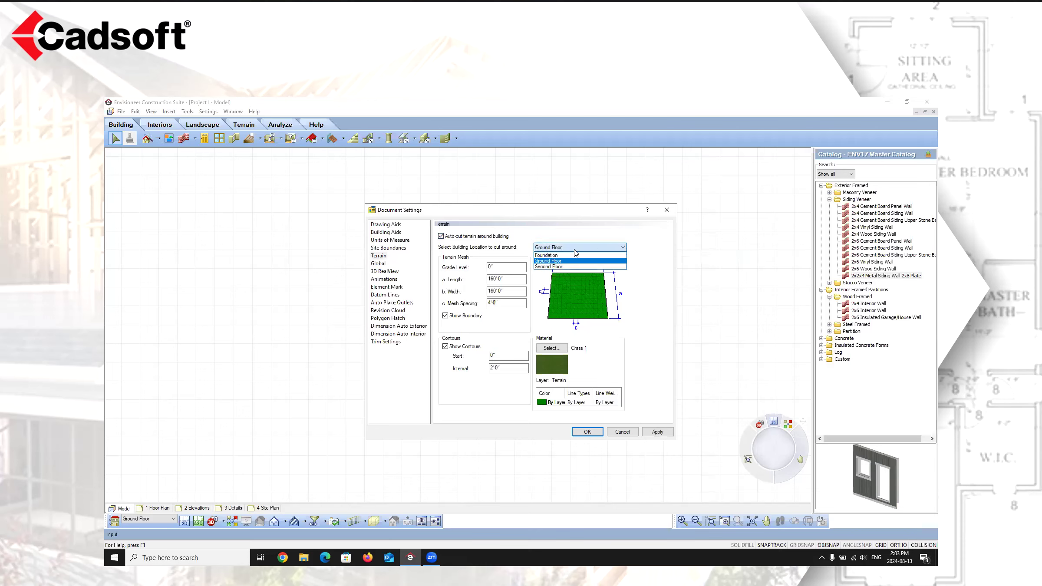
left_click(622, 250)
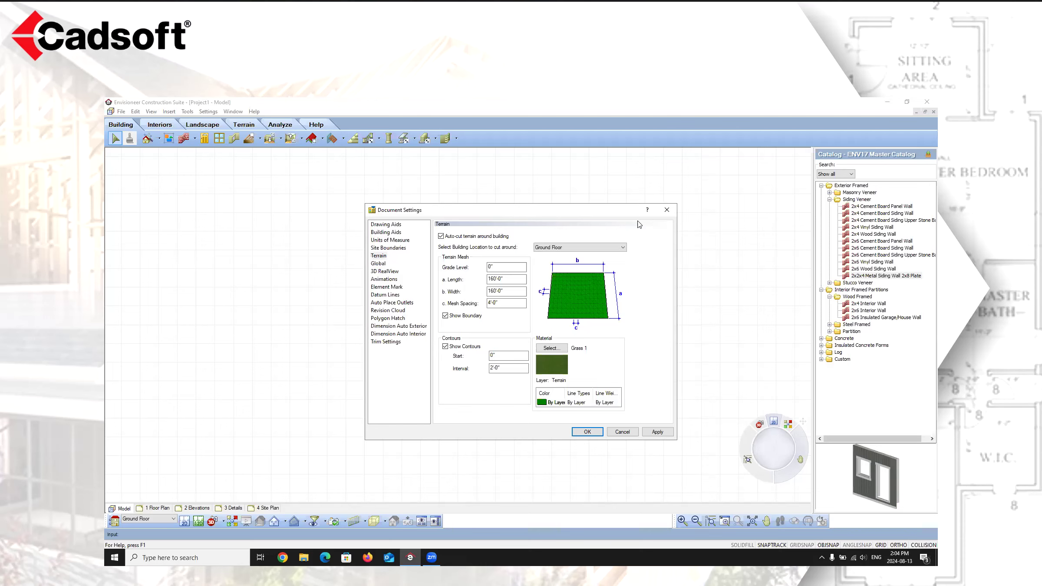
left_click(587, 432)
Step: Hide the terrain boundary through the document's terrain settings
scroll(404, 310, "down", 1)
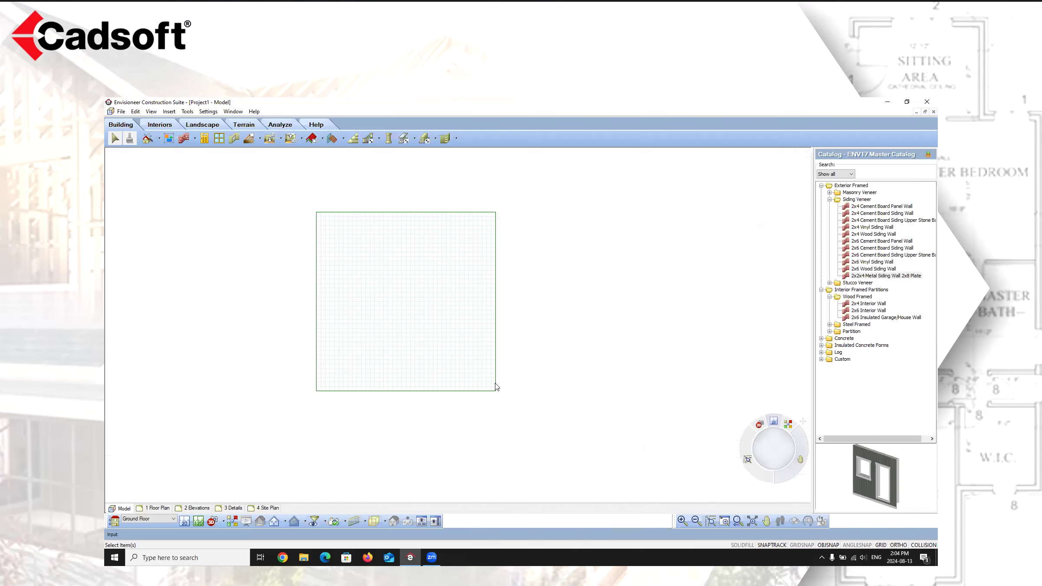
scroll(418, 285, "up", 3)
middle_click_drag(398, 267, 441, 289)
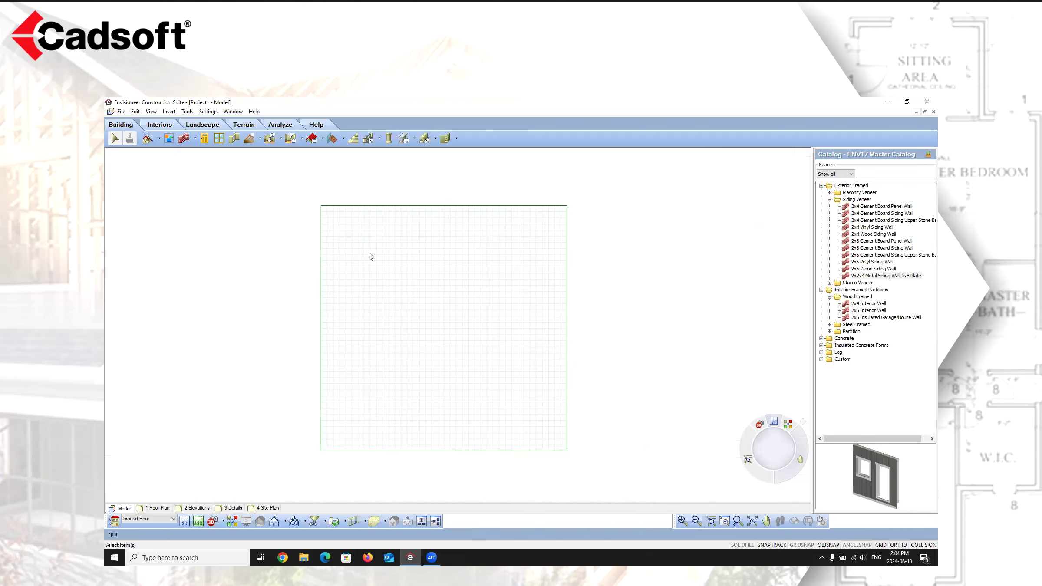
left_click(208, 111)
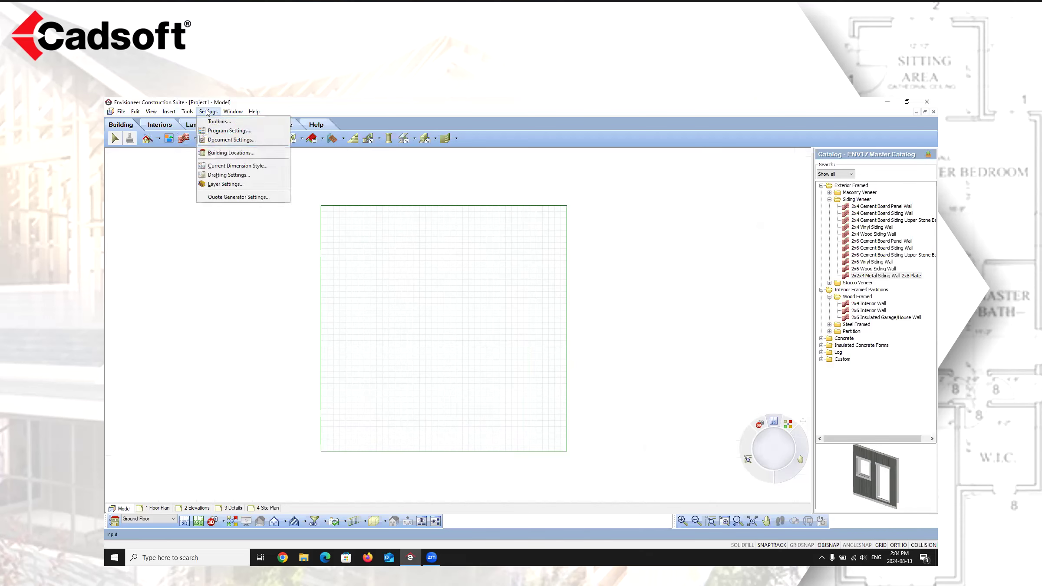
left_click(228, 140)
left_click(379, 256)
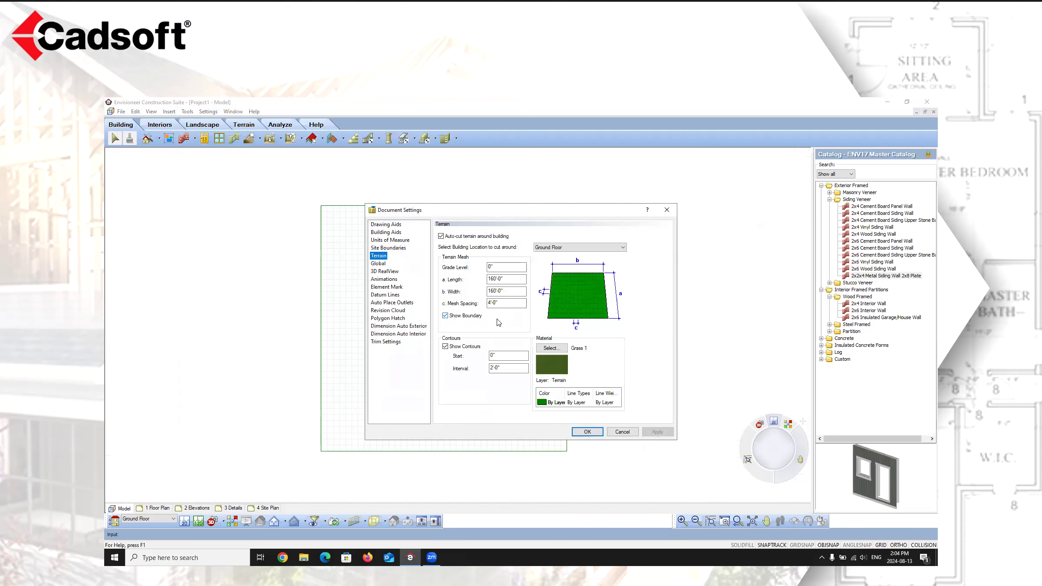
left_click(511, 279)
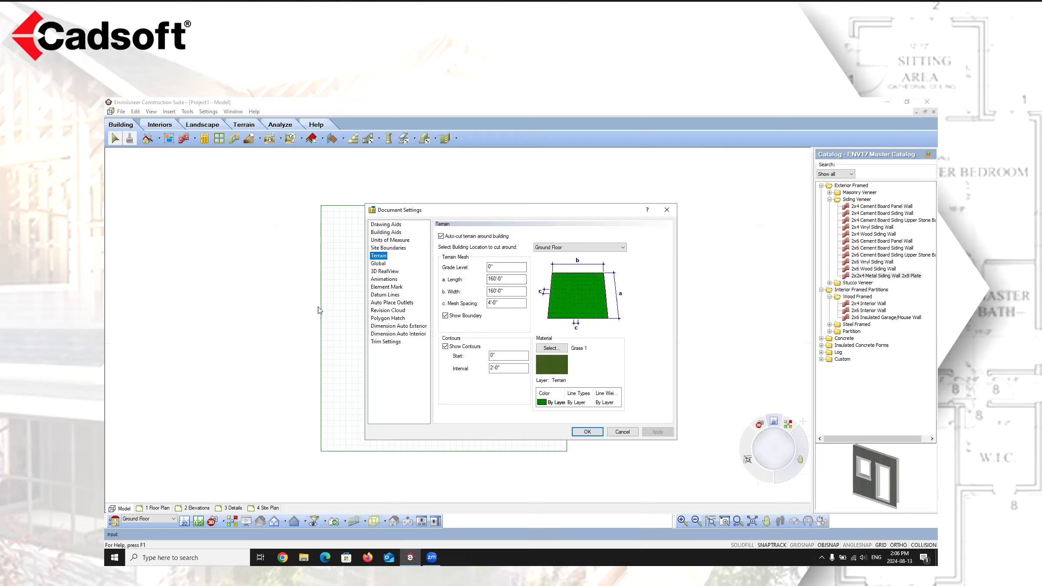
left_click(445, 316)
left_click(587, 432)
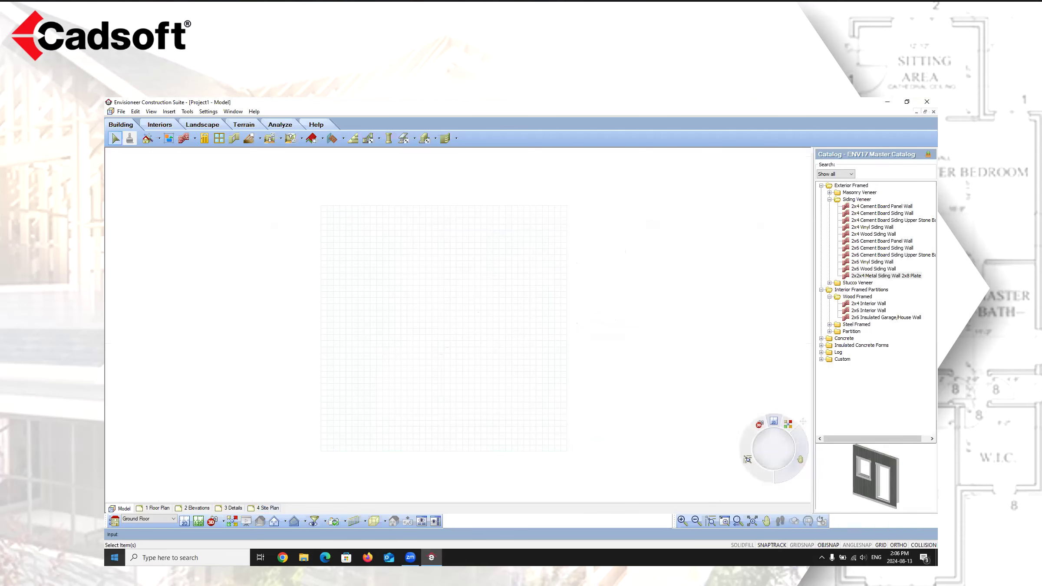
Step: View the terrain in 3D perspective and return to the 2D plan view
left_click(224, 521)
left_click(237, 498)
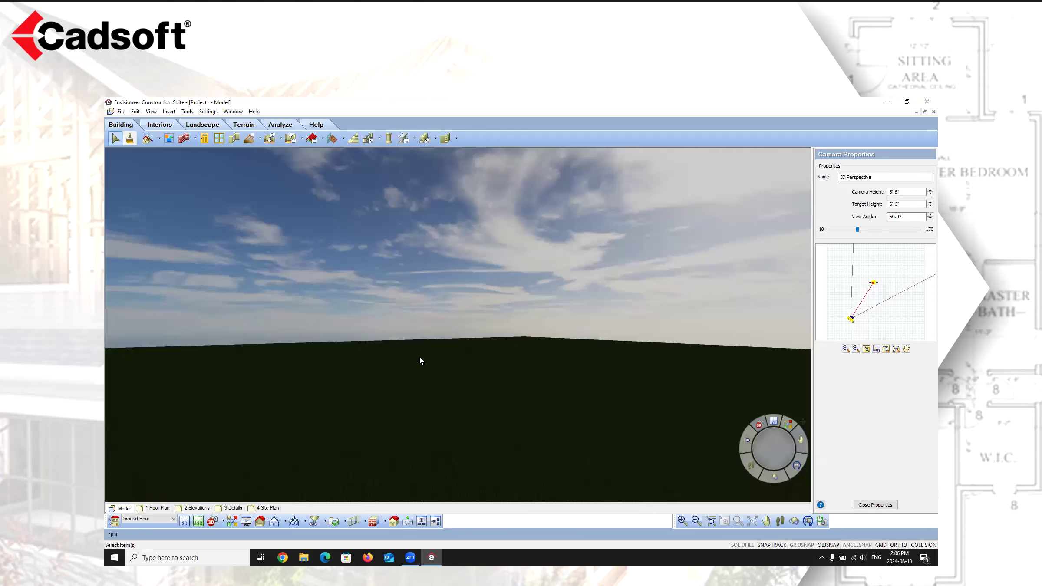
left_click(185, 522)
Step: Enable Show Boundary for the terrain mesh in the document settings
left_click(208, 112)
left_click(220, 140)
left_click(380, 257)
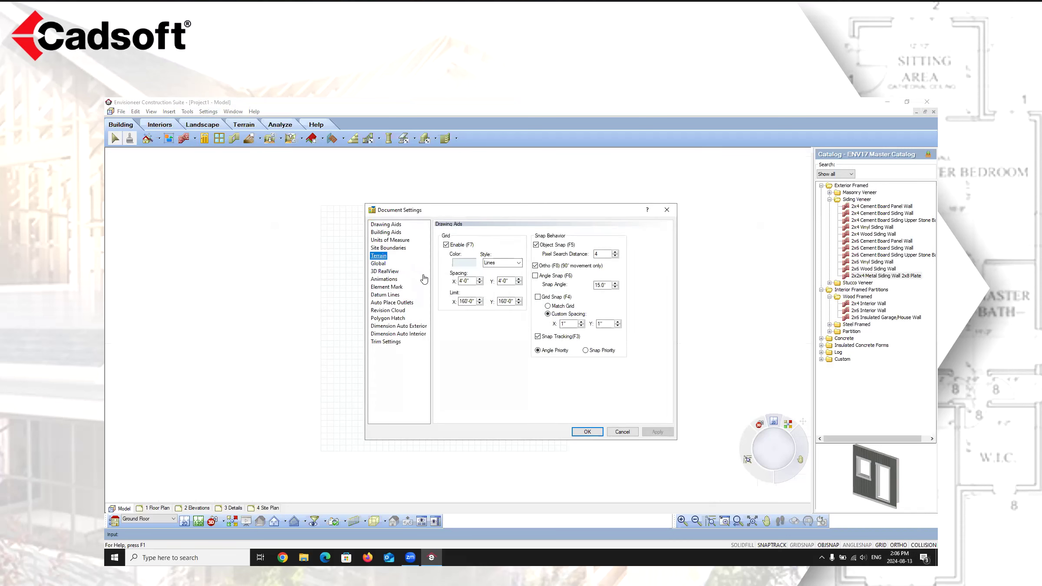
left_click(446, 316)
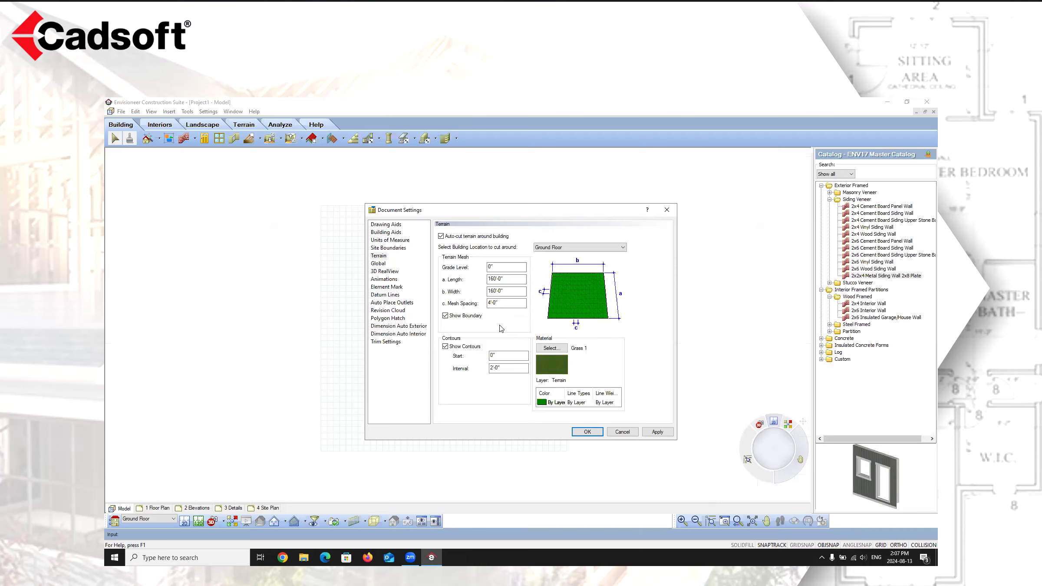
Step: Browse the terrain material catalog, preview Sand 2 and Sand 1, and leave it without changing the material
left_click(551, 348)
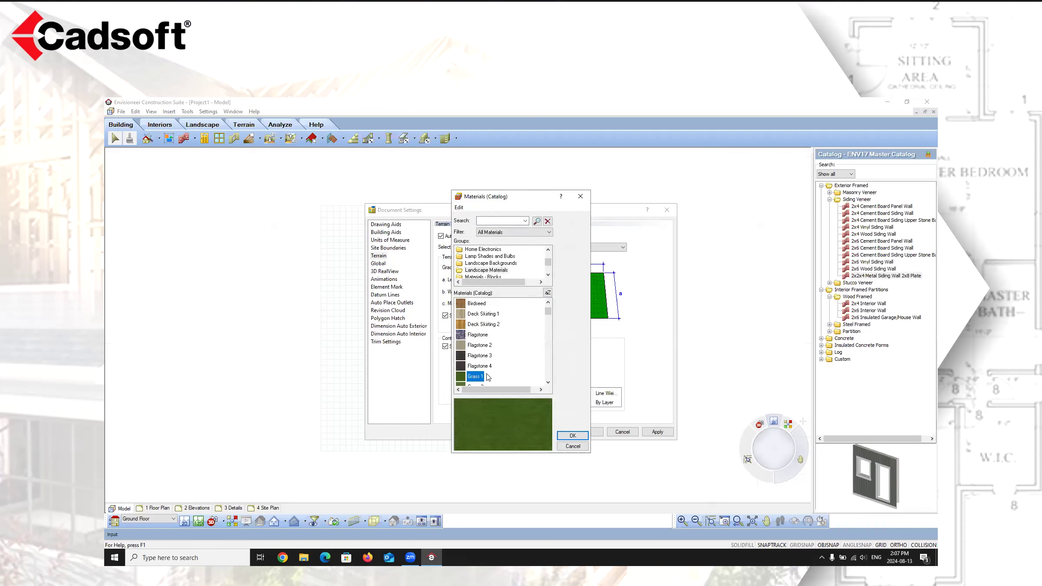
scroll(487, 376, "down", 2)
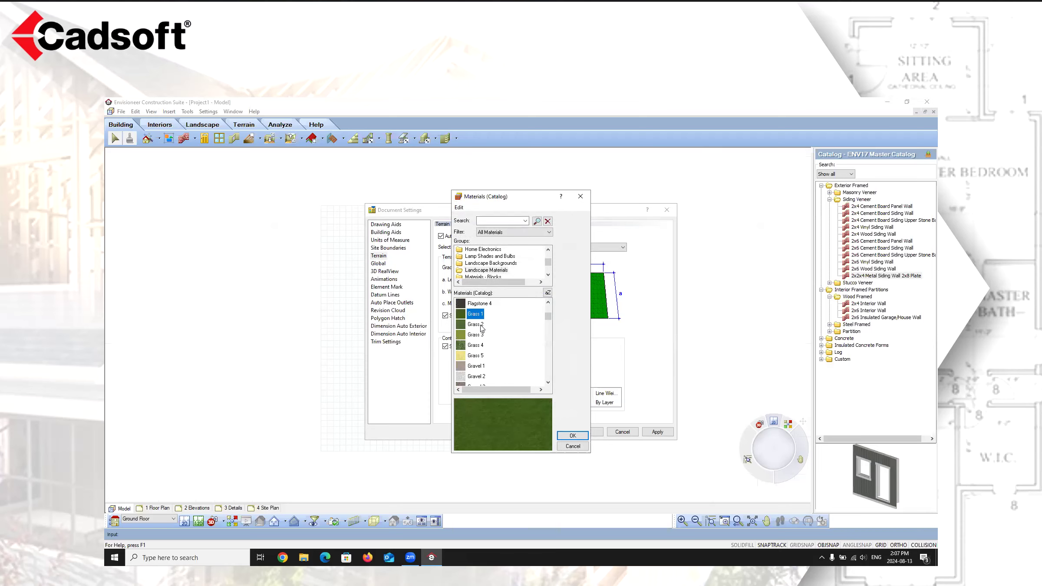
scroll(484, 334, "down", 8)
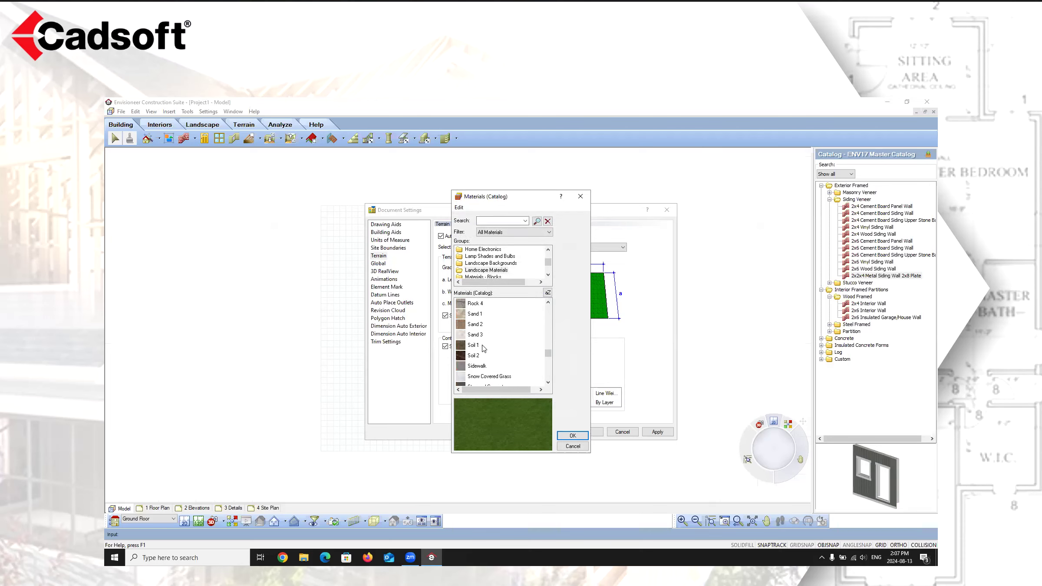
left_click(465, 328)
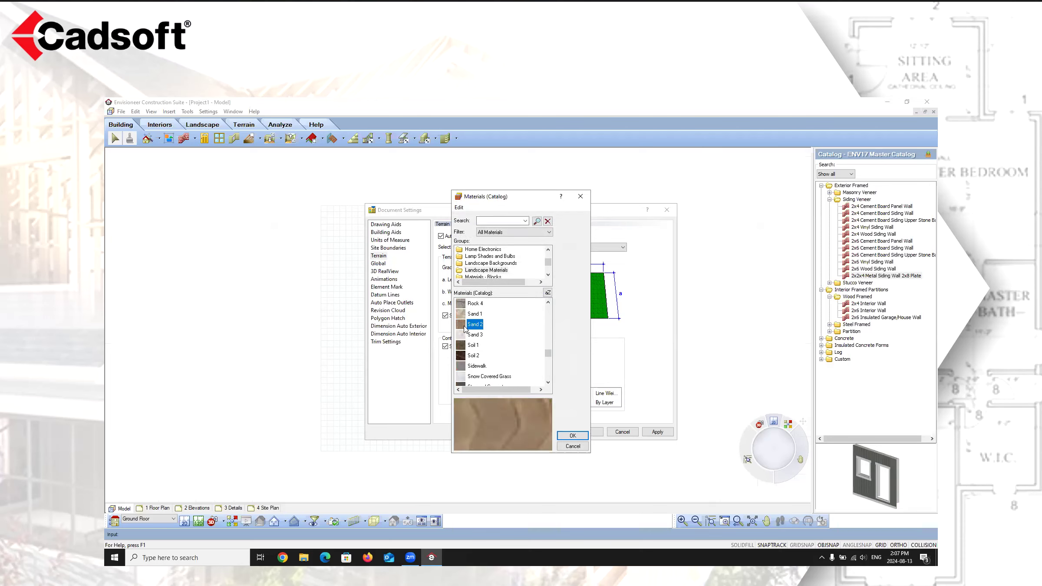
left_click(461, 316)
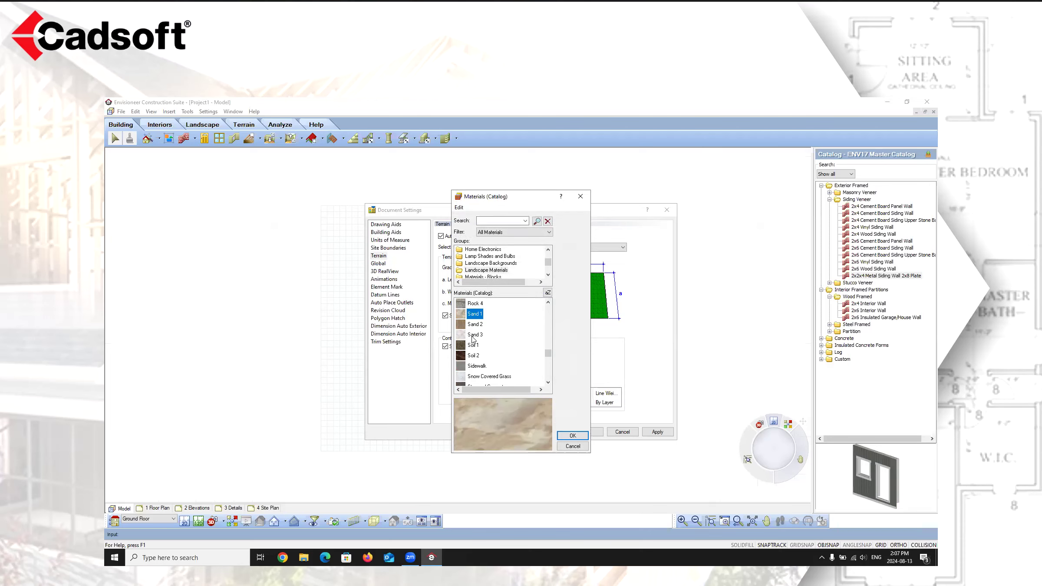
left_click(573, 446)
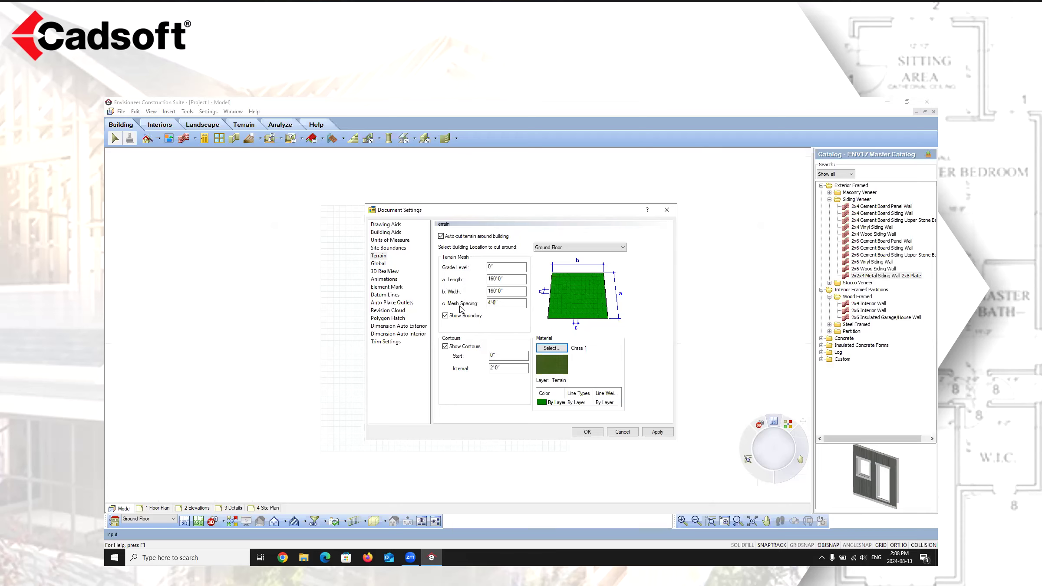
Step: Look at the terrain's color options and discard the pending document settings changes
left_click(560, 404)
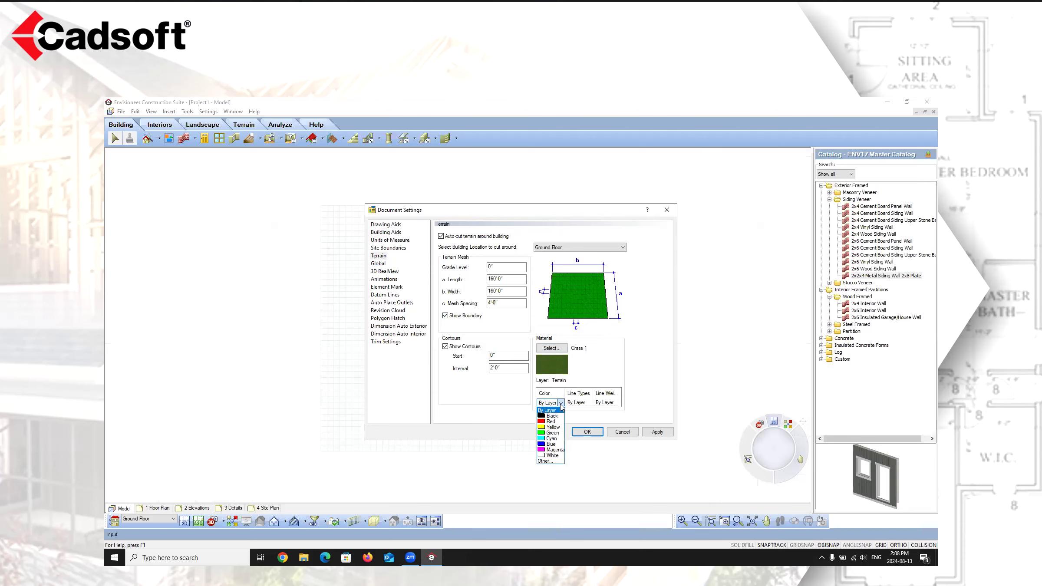
left_click(560, 380)
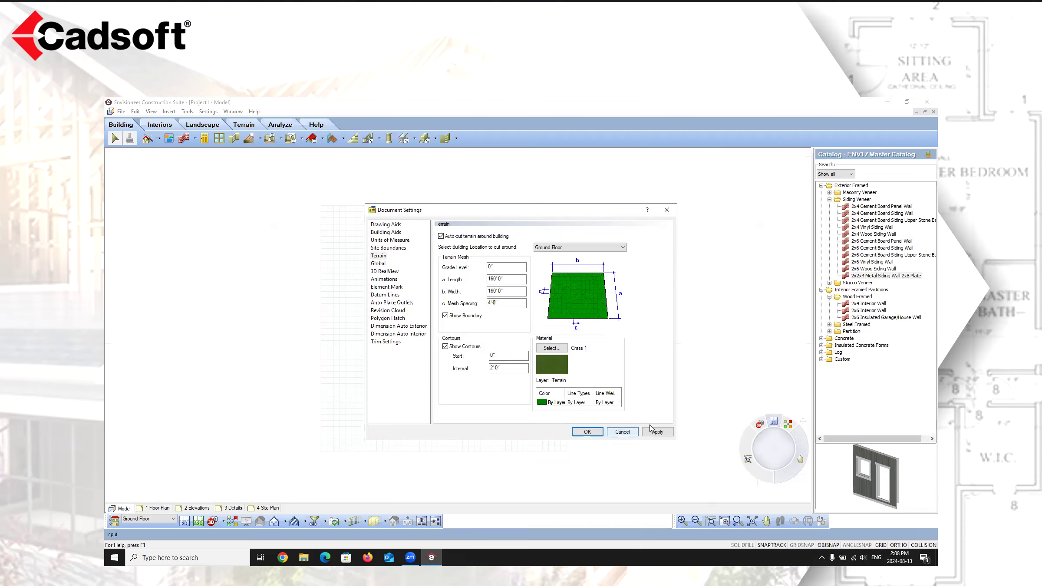
left_click(619, 434)
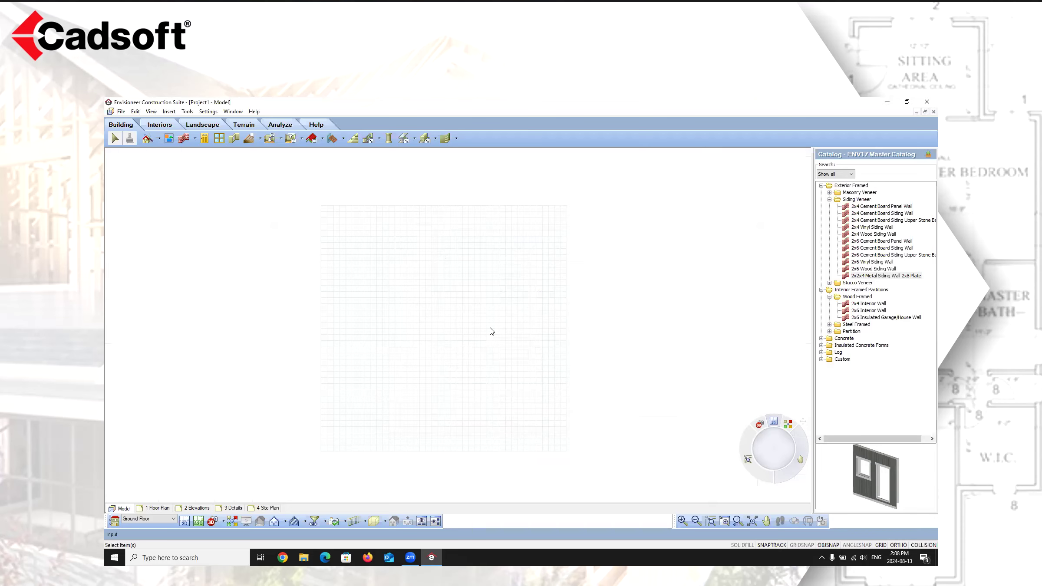
Step: Show the terrain boundary again through the document's terrain settings and accept the change
left_click(208, 111)
left_click(230, 140)
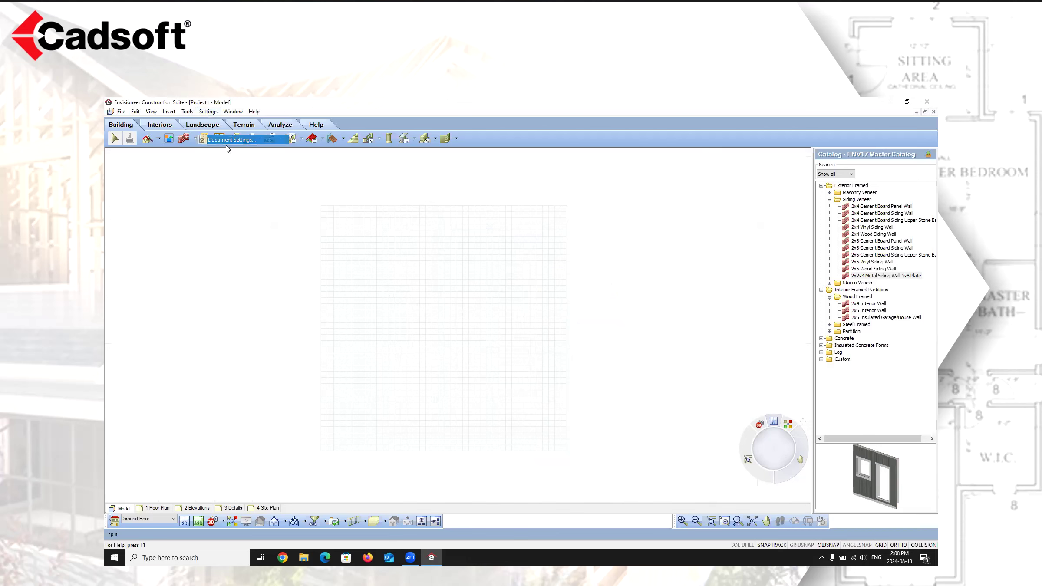
left_click(379, 256)
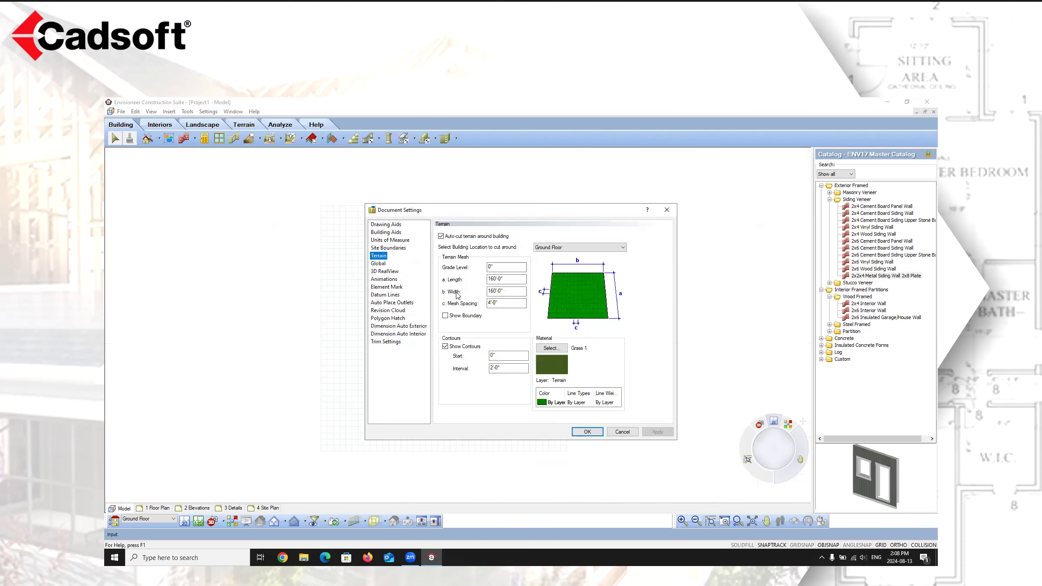
left_click(445, 316)
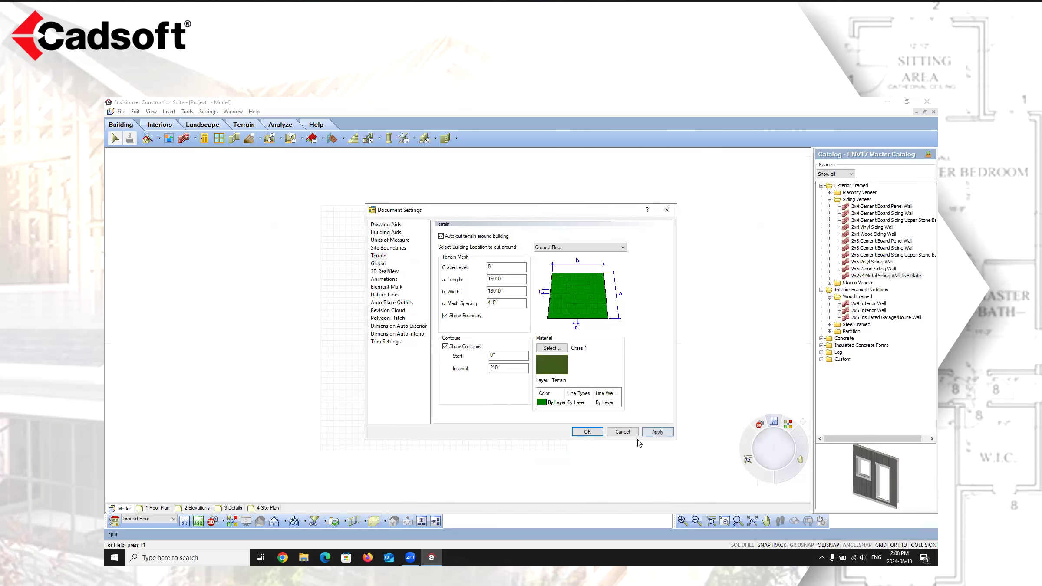
left_click(587, 432)
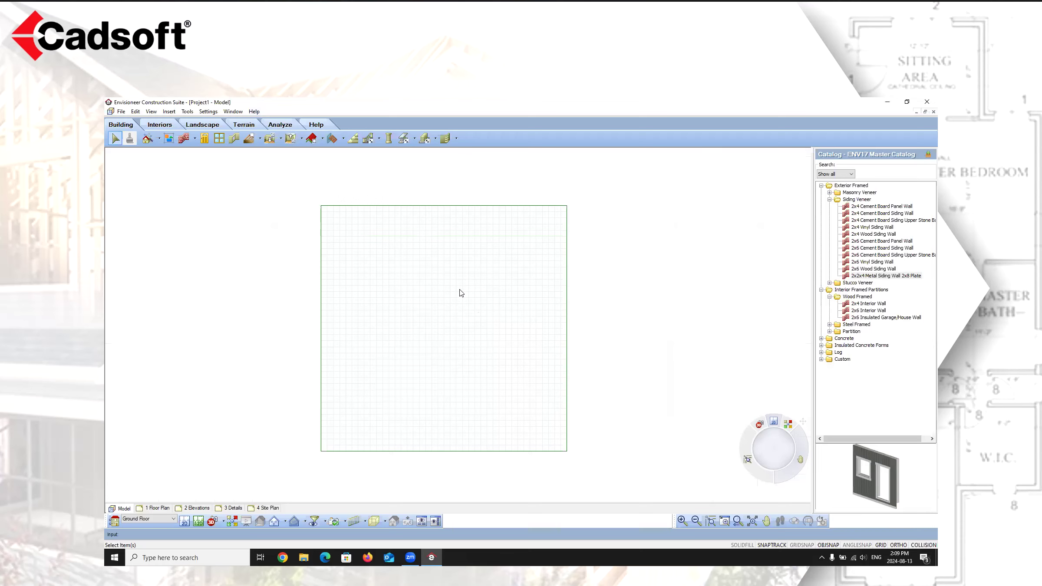
Step: Display the terrain tools and look through the commands for inserting terrain elements
left_click(208, 111)
left_click(232, 140)
left_click(244, 126)
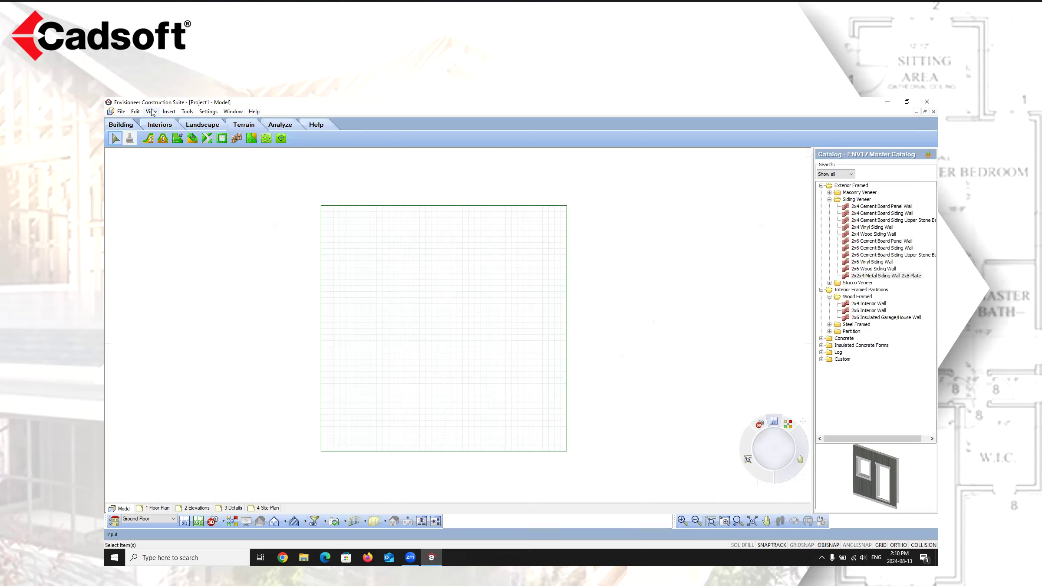
left_click(174, 114)
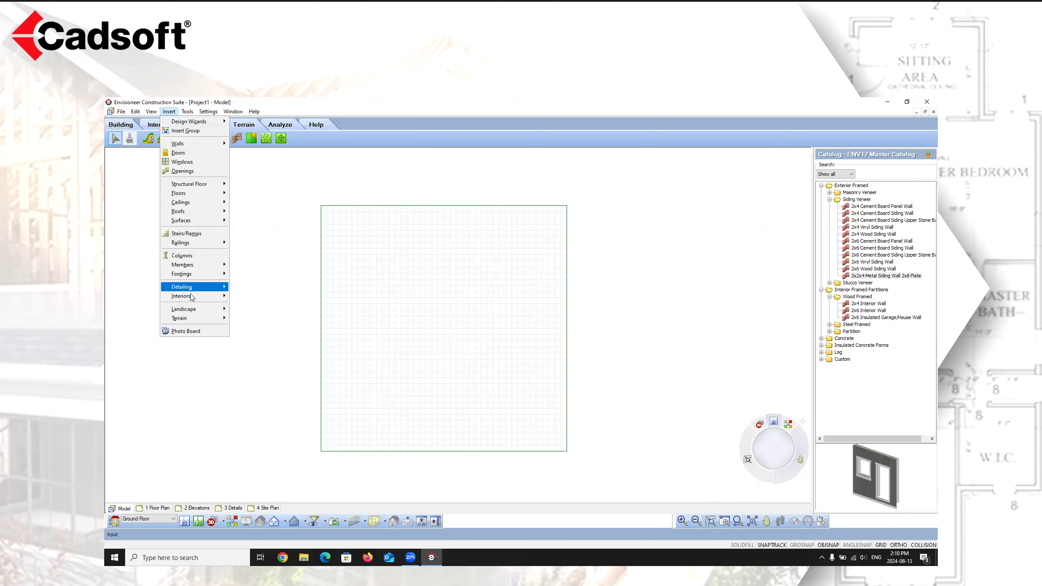
mouse_move(194, 321)
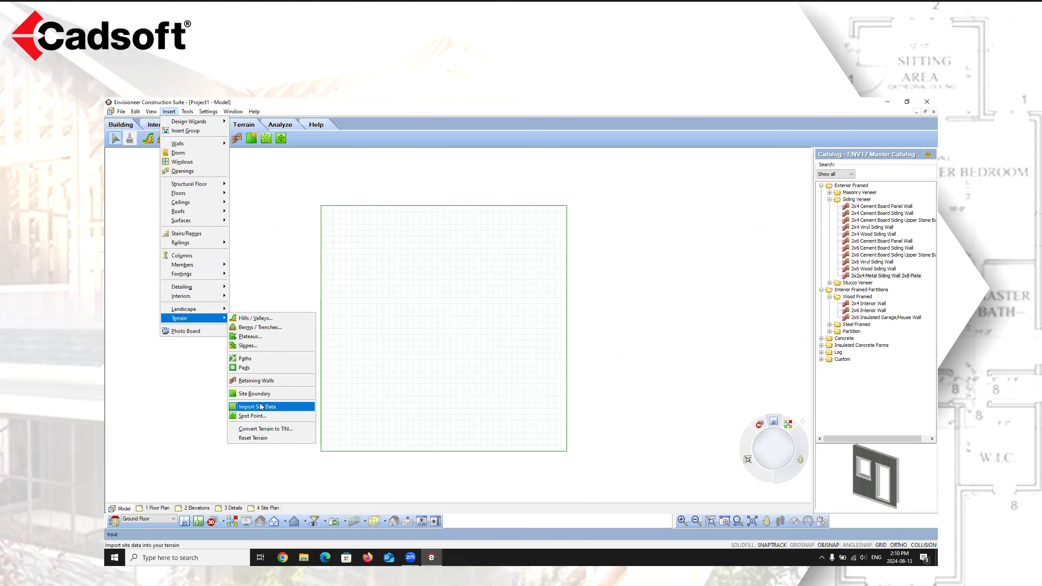
left_click(337, 134)
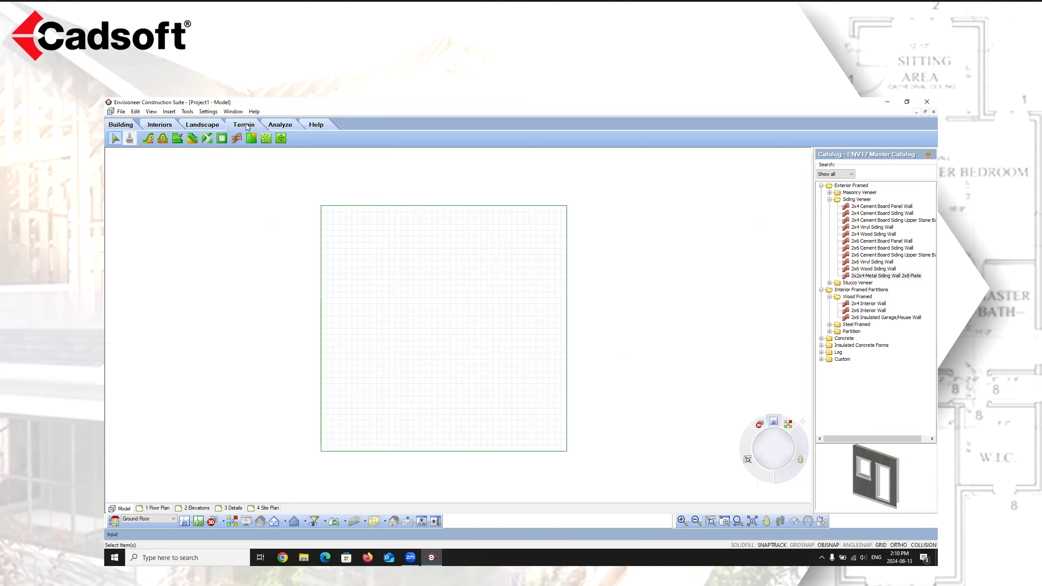
left_click(169, 112)
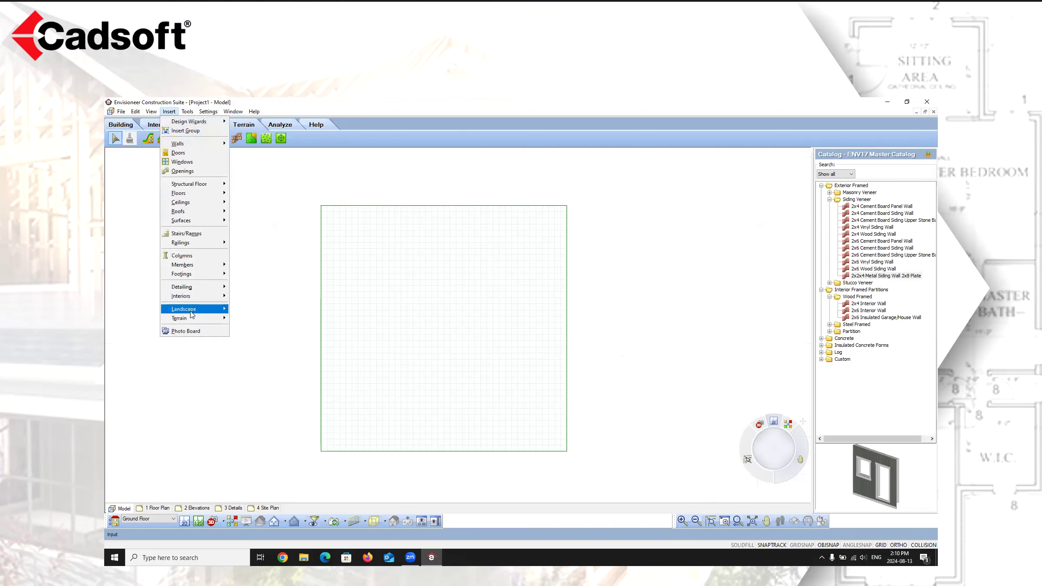
mouse_move(188, 320)
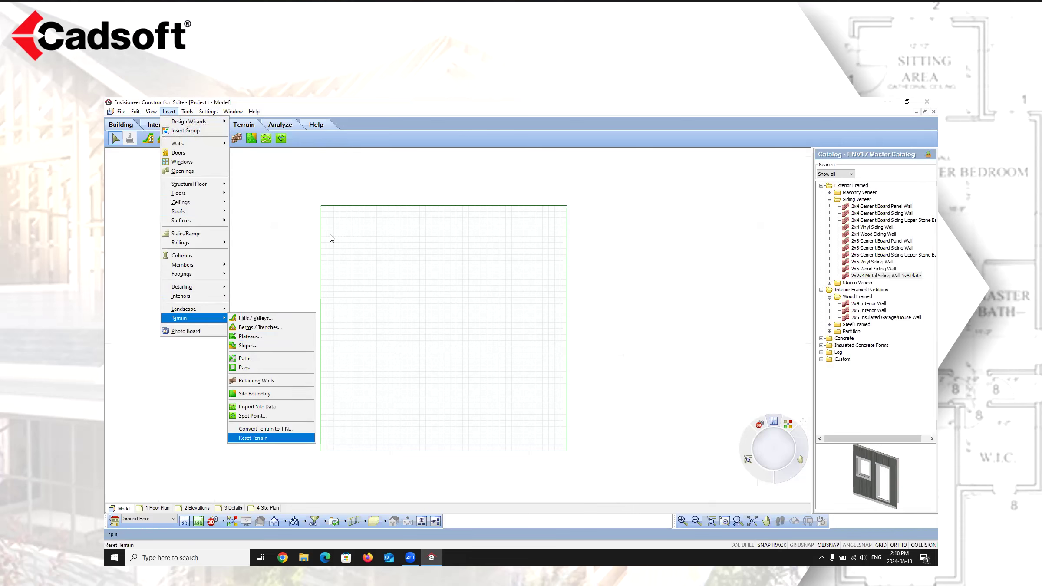
left_click(347, 144)
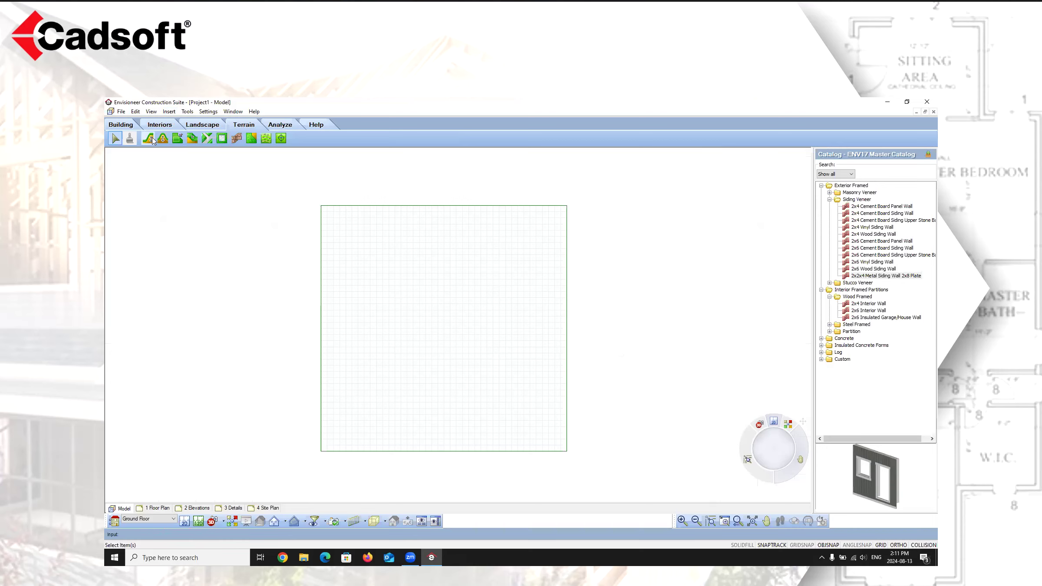
Step: Insert a 2'-0" high hill with a medium zenith in the upper left part of the site
left_click(151, 139)
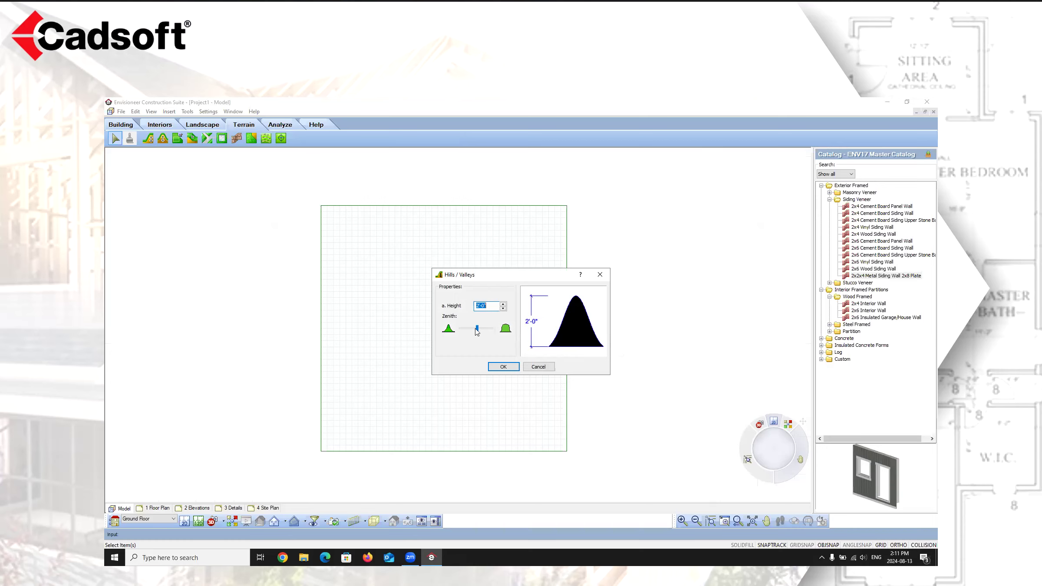
left_click_drag(476, 329, 492, 333)
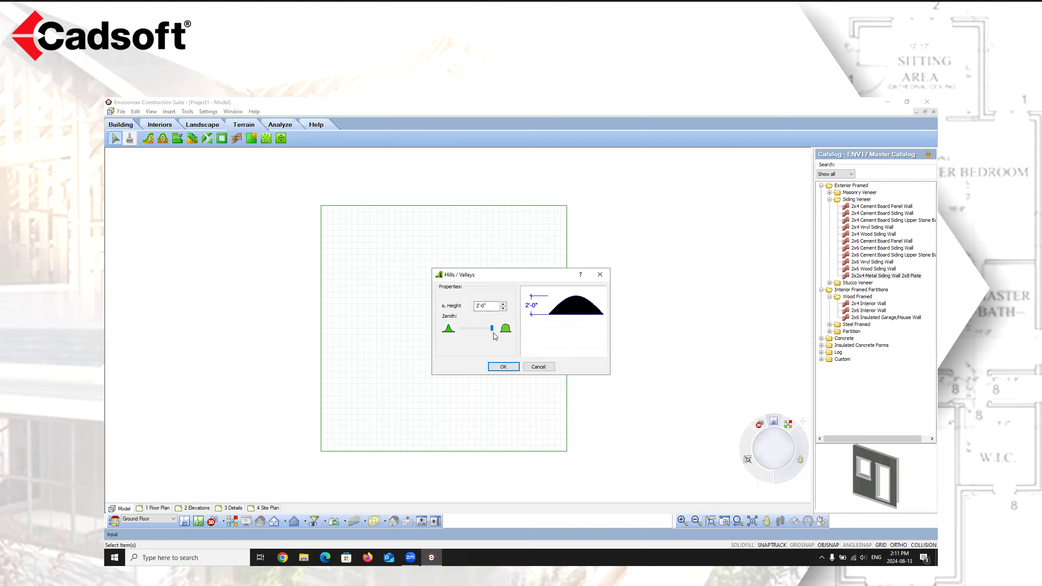
left_click_drag(493, 333, 457, 338)
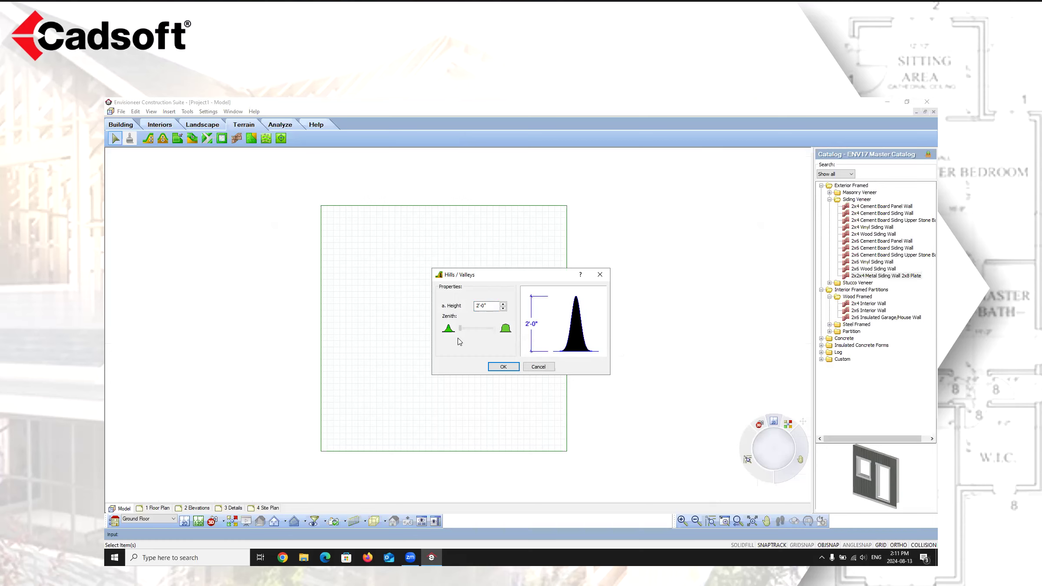
mouse_move(459, 342)
left_mouse_down()
mouse_move(492, 343)
mouse_move(480, 343)
left_mouse_up()
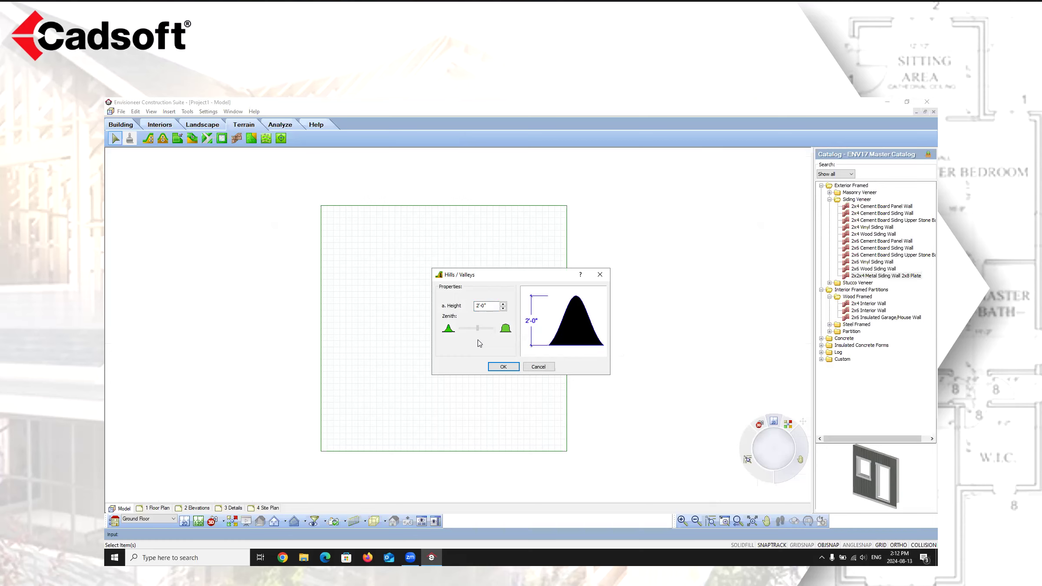
left_click(503, 366)
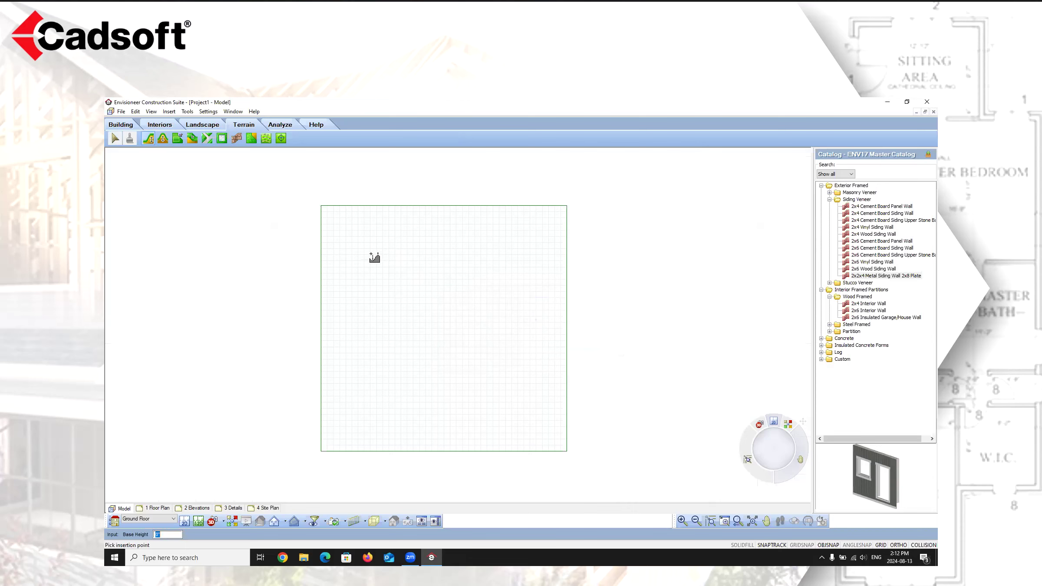
scroll(390, 256, "up", 3)
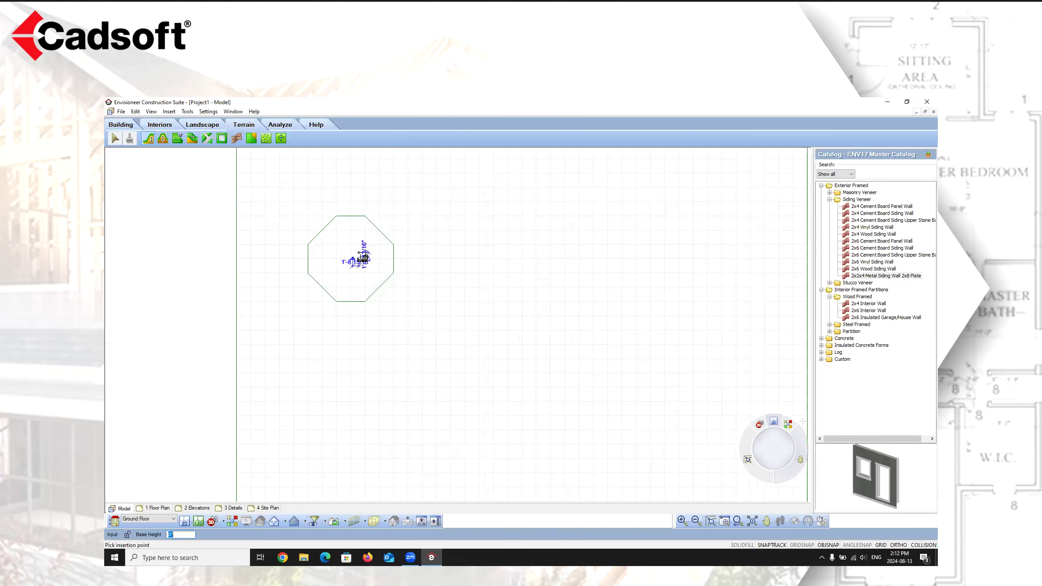
right_click(472, 296)
left_click(495, 293)
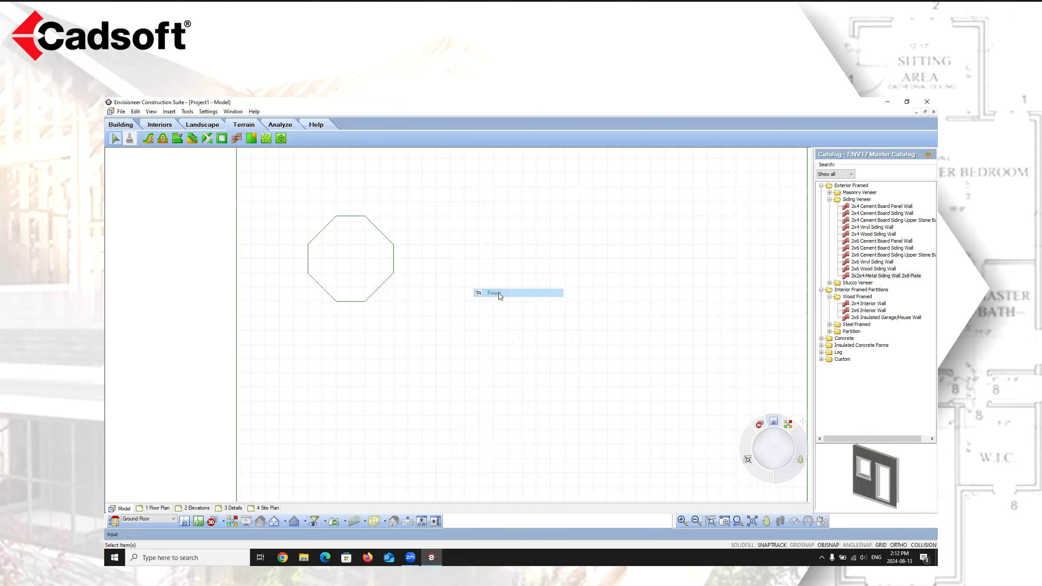
Step: Insert a second 2'-0" high hill with a broad, rounded zenith in the upper right part of the site
left_click(149, 139)
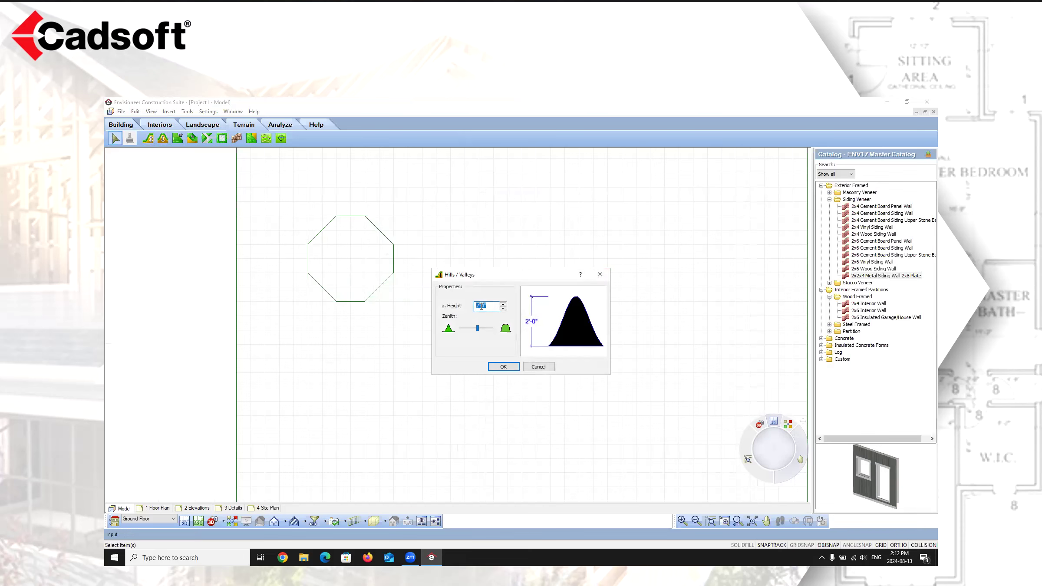
left_click_drag(479, 328, 495, 328)
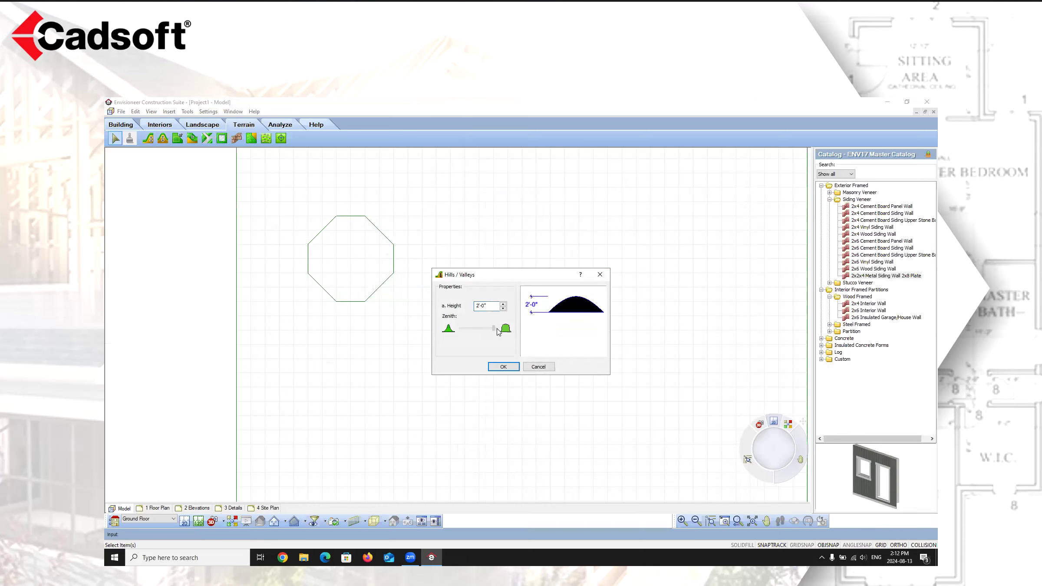
left_click(503, 367)
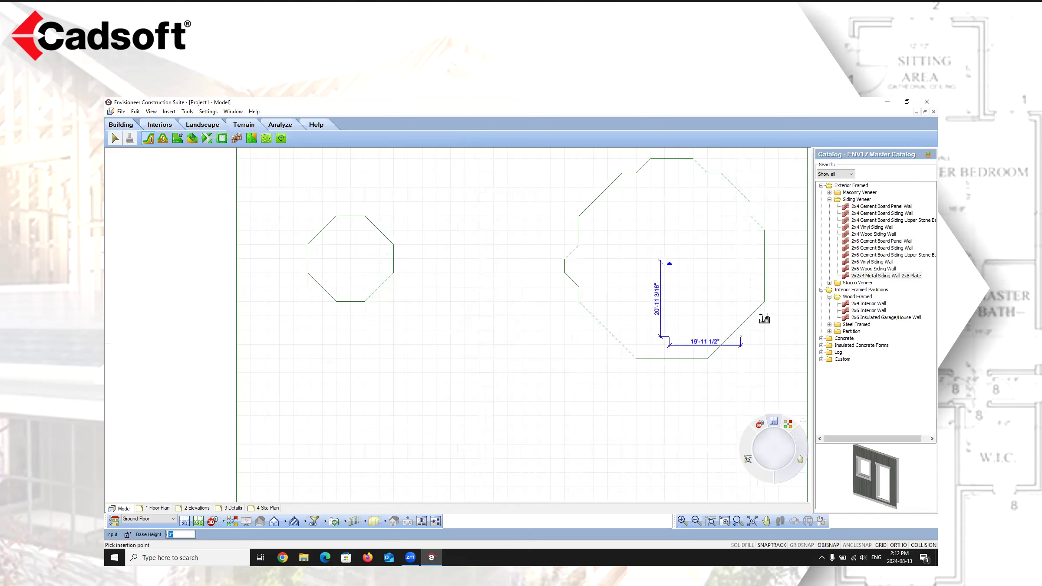
right_click(354, 427)
left_click(369, 431)
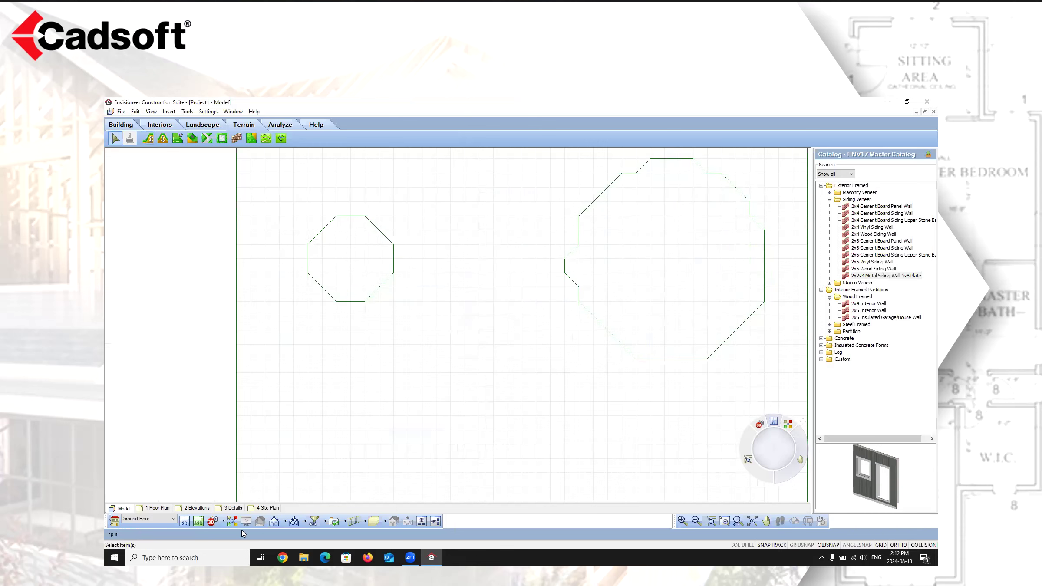
Step: Examine the two hills in the 3D perspective from several camera positions and heights
left_click(223, 521)
left_click(233, 506)
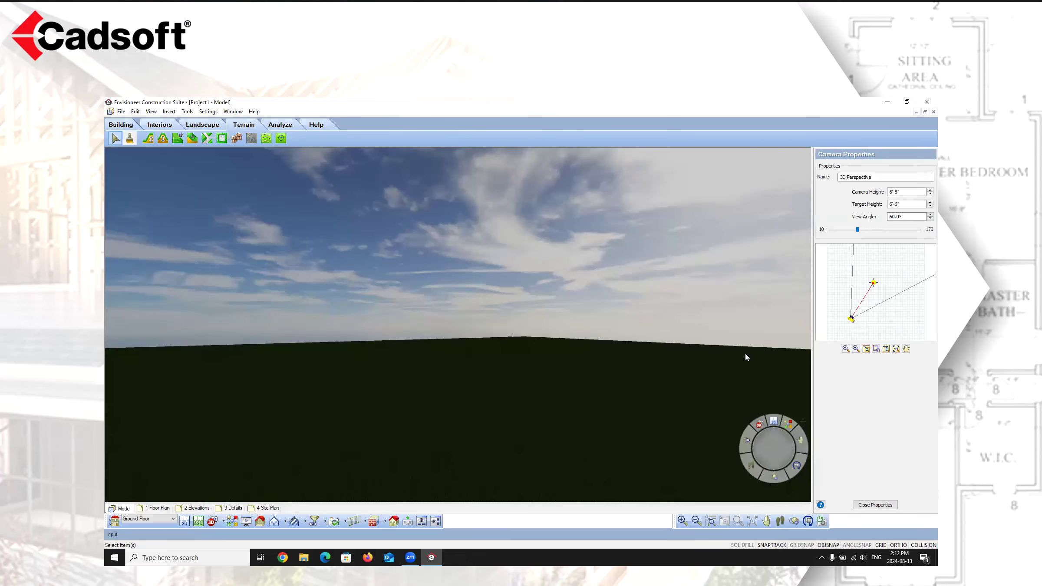
left_click(780, 521)
left_click_drag(658, 399, 397, 370)
left_click(385, 521)
left_click(396, 504)
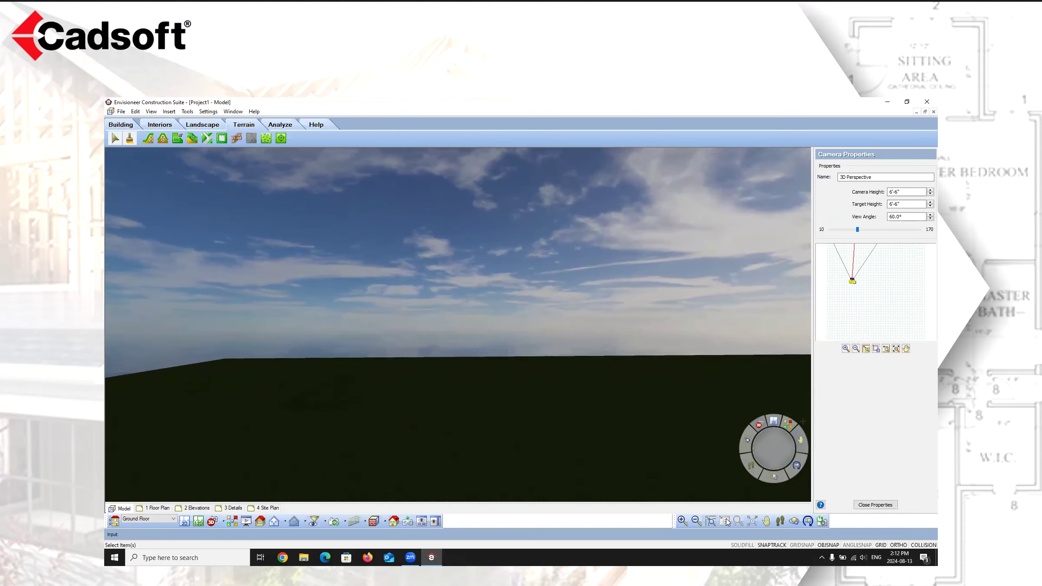
left_click(766, 521)
left_click_drag(508, 412, 287, 351)
left_click_drag(519, 358, 501, 339)
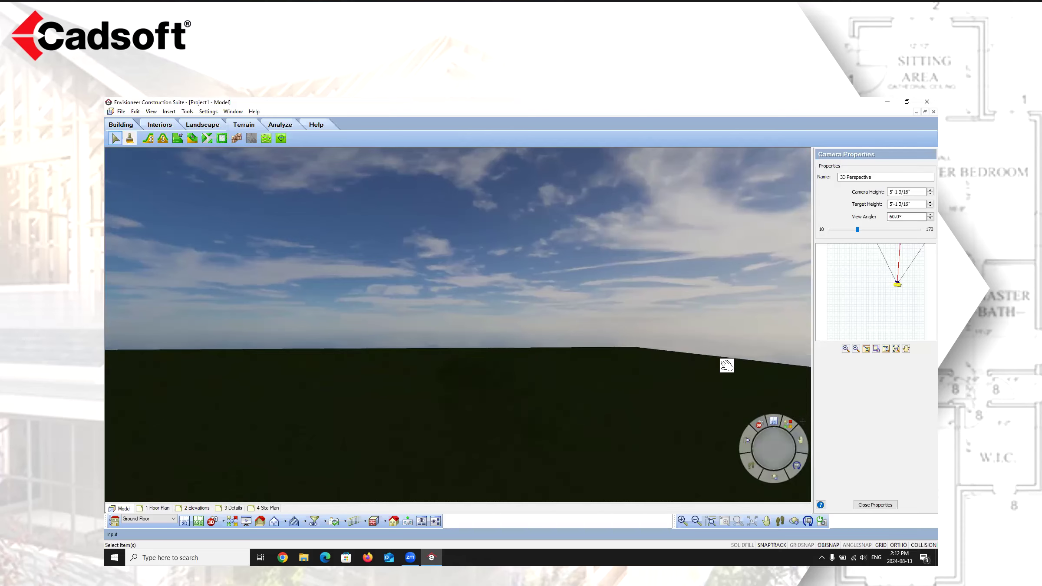
left_click(808, 522)
left_click_drag(632, 433, 392, 322)
right_click(391, 322)
left_click(416, 330)
Step: Return to the 2D plan and delete both hills
left_click(186, 520)
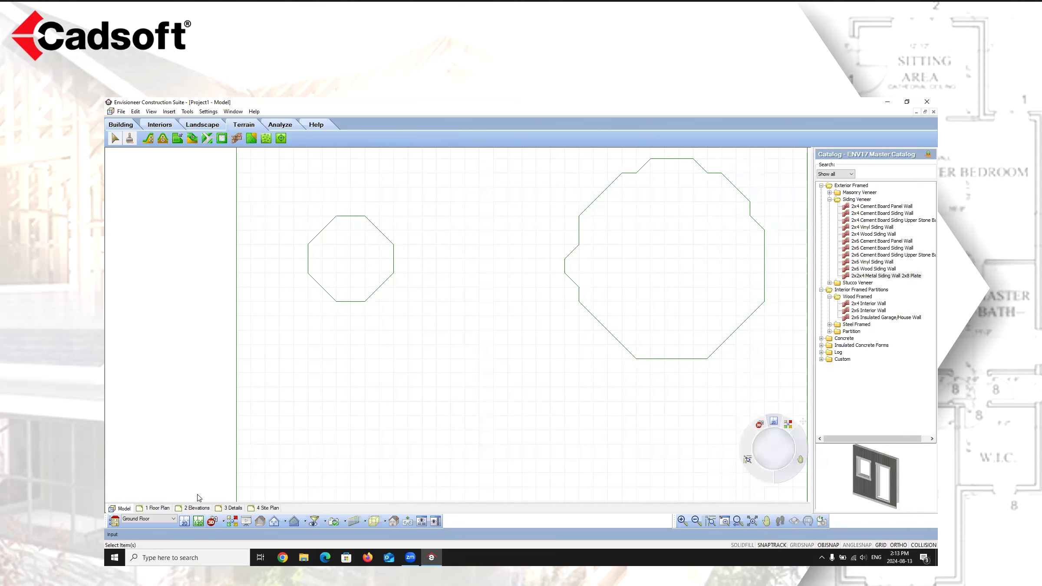
left_click(349, 269)
key("Delete")
left_click(654, 261)
key("Delete")
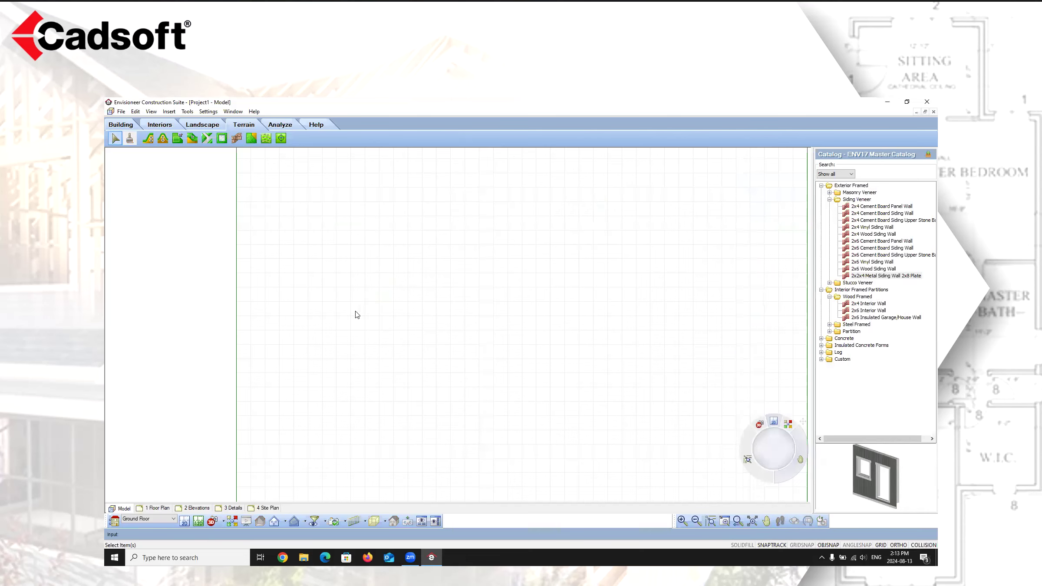
Step: Insert a valley with a height of -4'-0" and a medium zenith toward the right side of the site
left_click(148, 138)
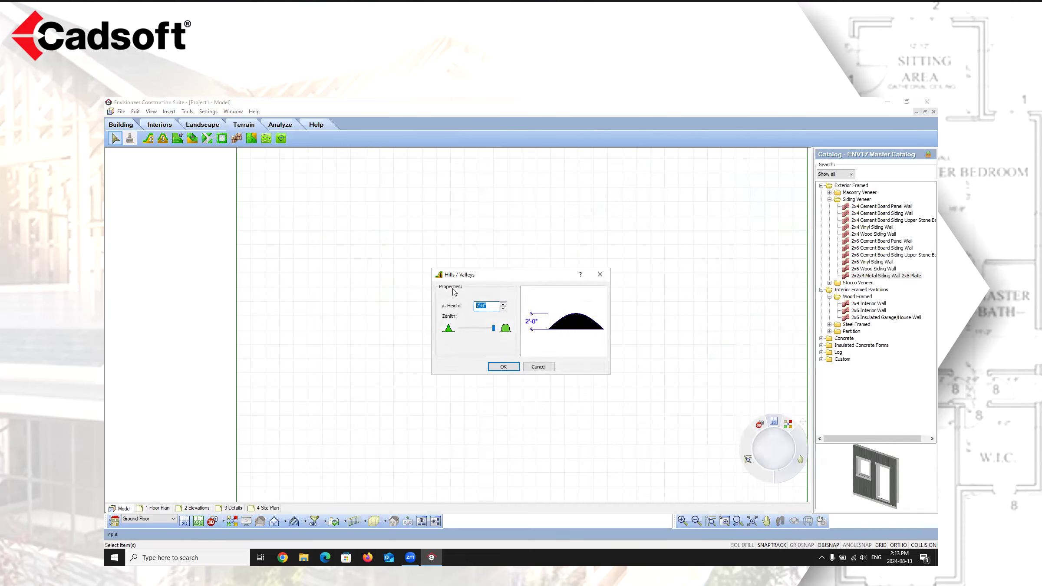
left_click(477, 306)
type("-4")
left_click_drag(494, 333, 478, 333)
left_click(504, 367)
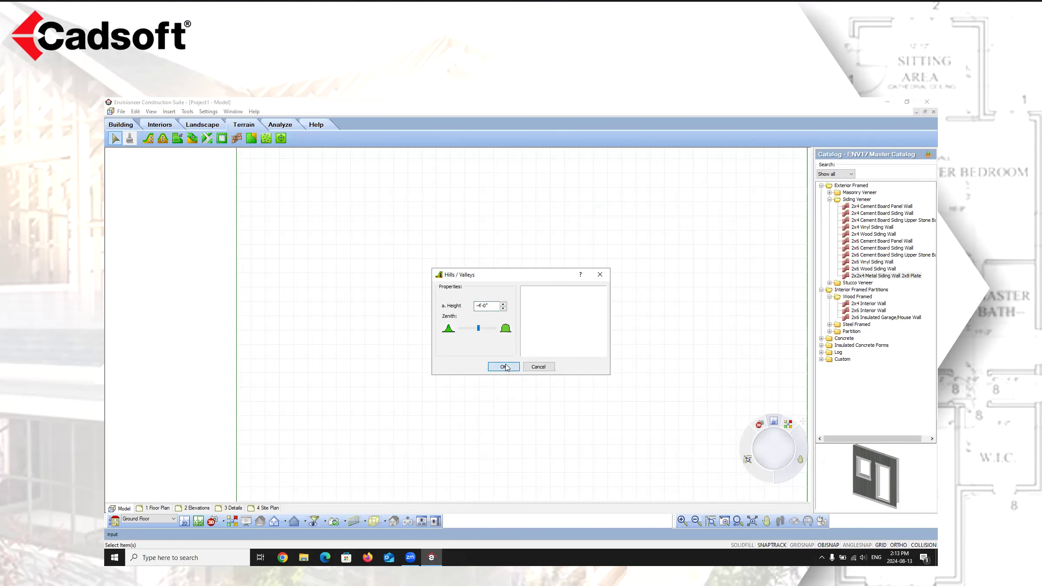
left_click(584, 315)
scroll(329, 349, "down", 2)
right_click(313, 336)
left_click(341, 341)
scroll(353, 314, "up", 2)
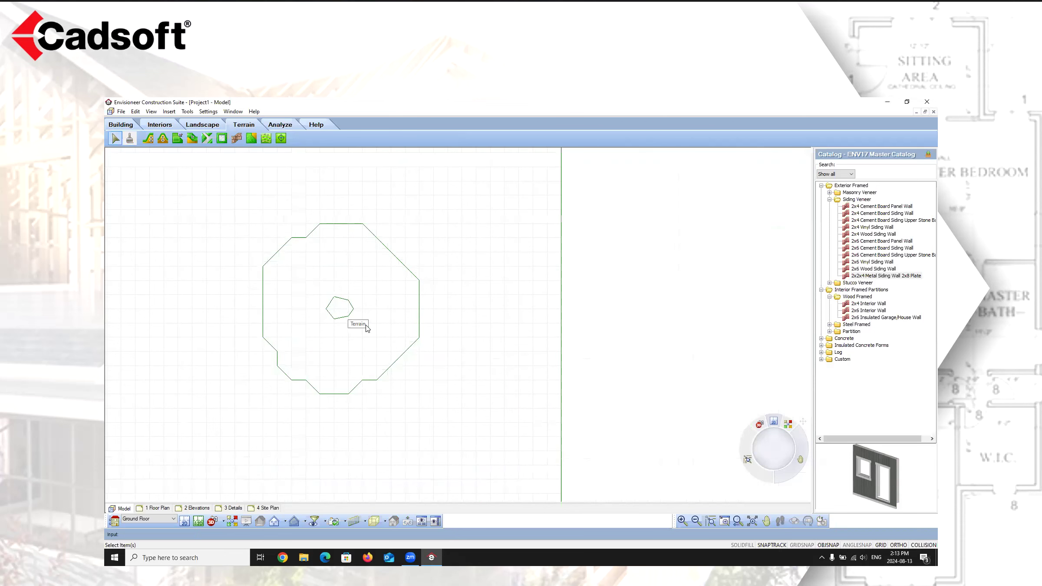
Step: Examine the valley's depth and shape in the 3D perspective from different camera positions
left_click(212, 521)
left_click(233, 501)
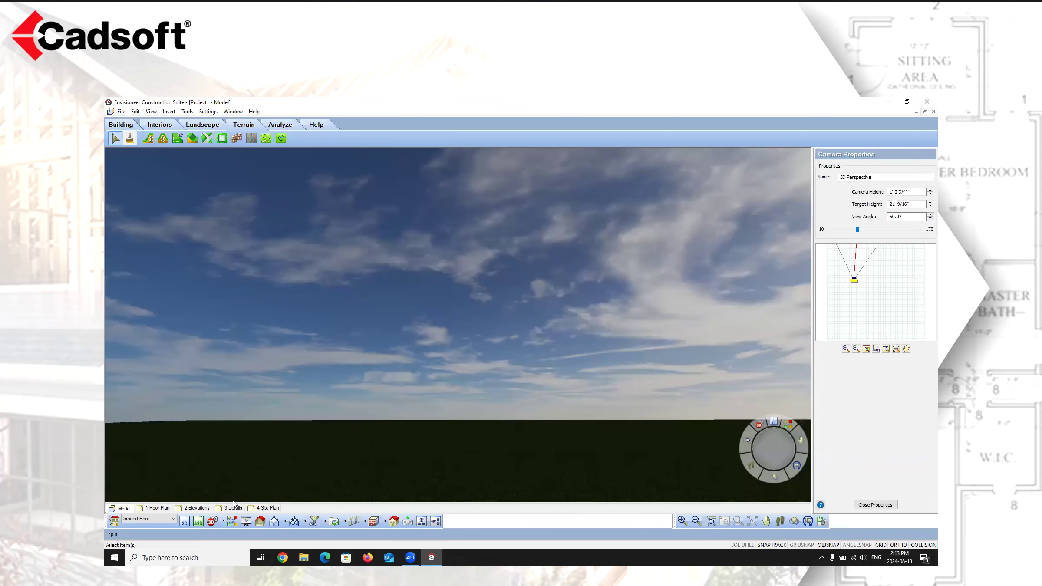
left_click_drag(591, 410, 532, 403)
left_click(808, 521)
left_click_drag(618, 319, 564, 343)
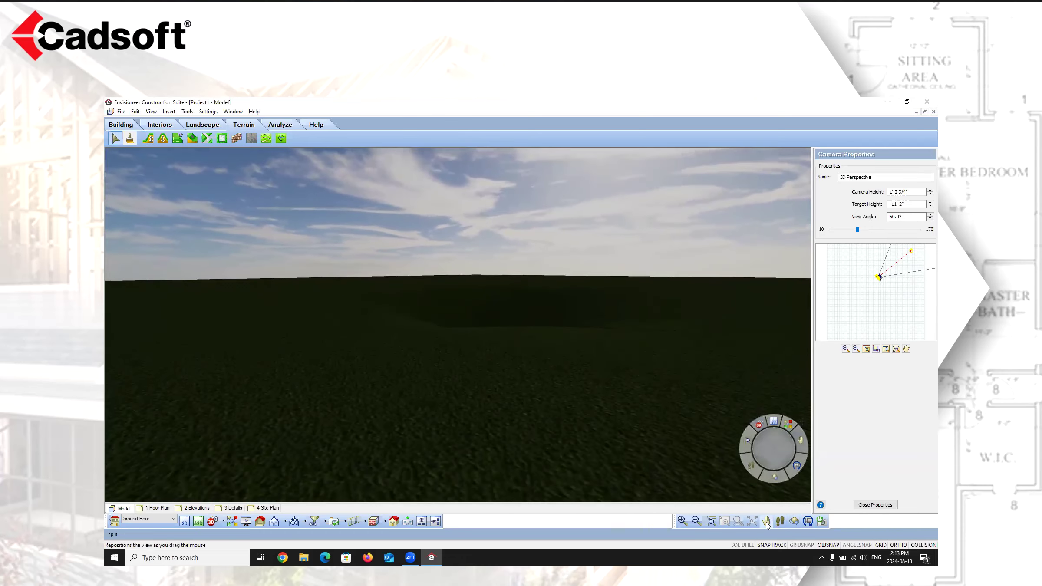
middle_click_drag(531, 329, 476, 311)
right_click(486, 340)
left_click(490, 341)
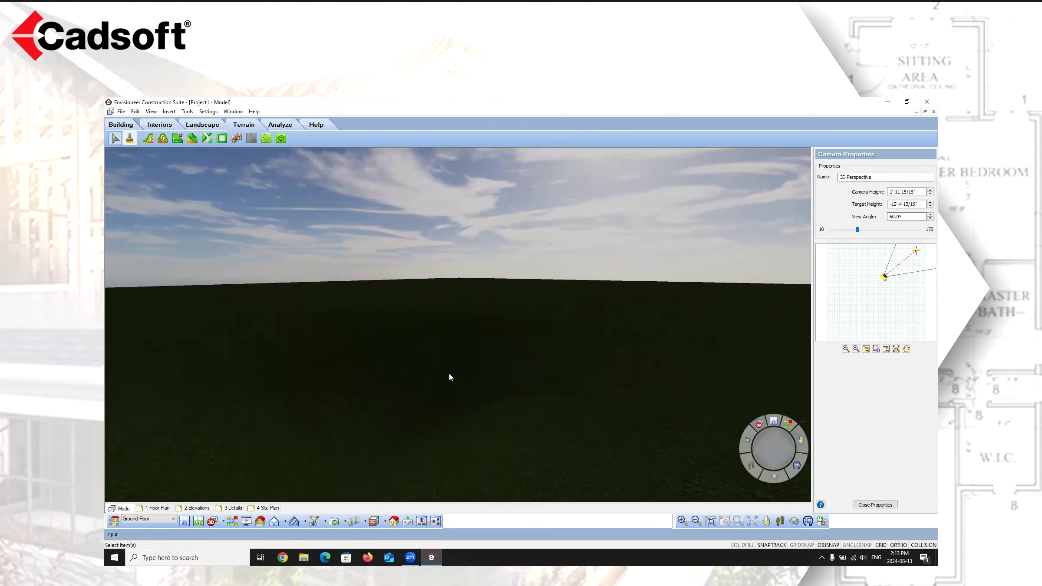
left_click(781, 522)
left_click_drag(433, 370, 358, 377)
left_click(769, 523)
left_click_drag(556, 433, 528, 287)
right_click(513, 224)
left_click(530, 229)
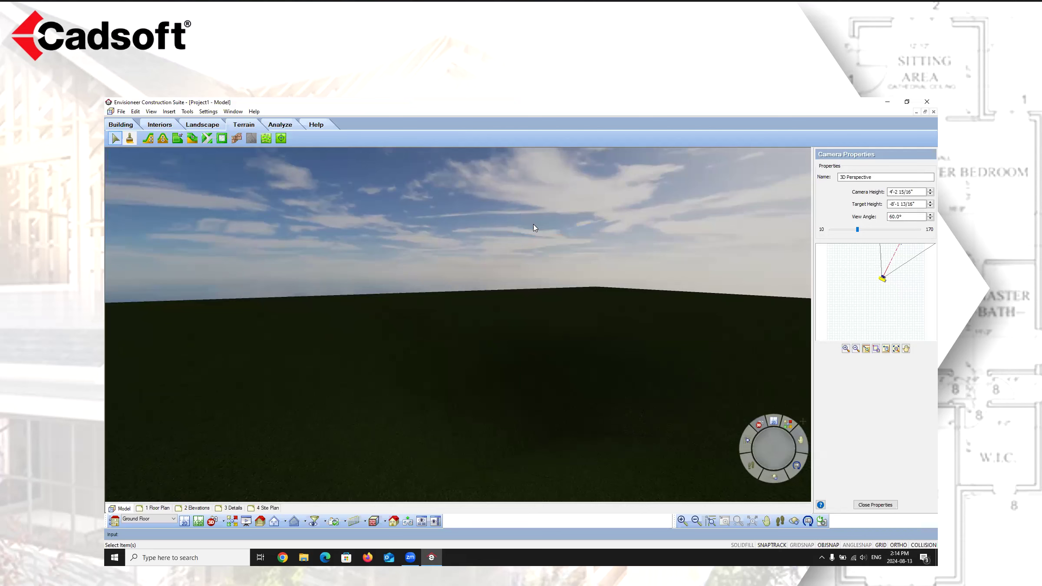
Step: Switch back to the 2D plan and delete the valley
left_click(185, 521)
left_click(346, 310)
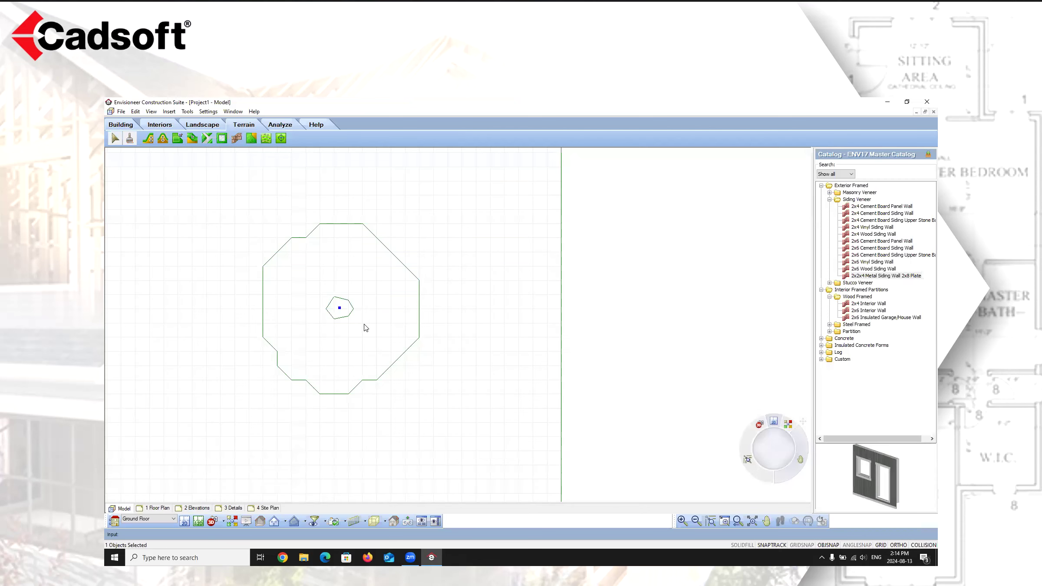
key("Delete")
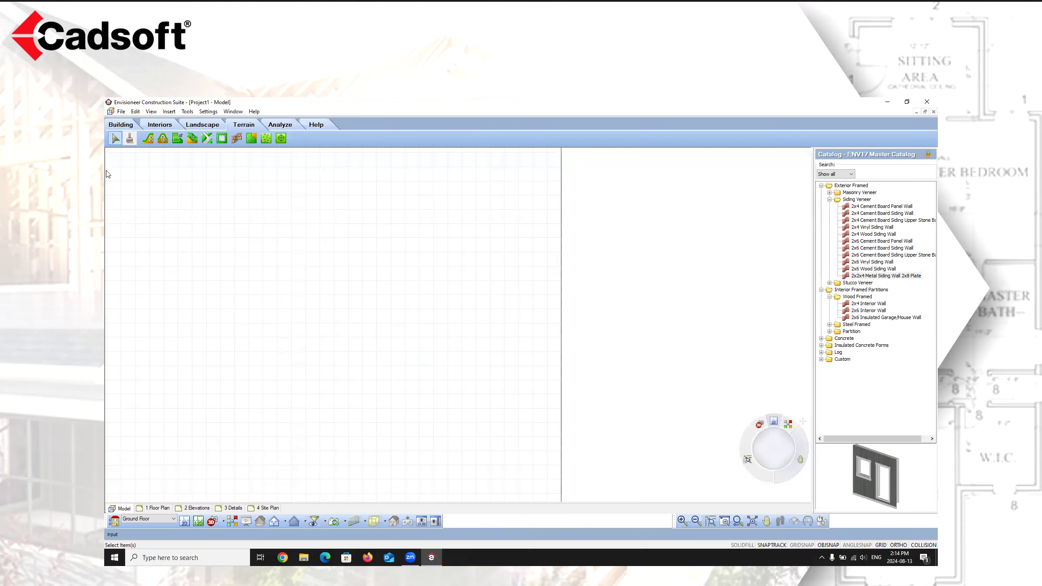
Step: Insert a horizontal two-point berm 4'-0" high with a medium zenith in the upper left part of the site
left_click(162, 138)
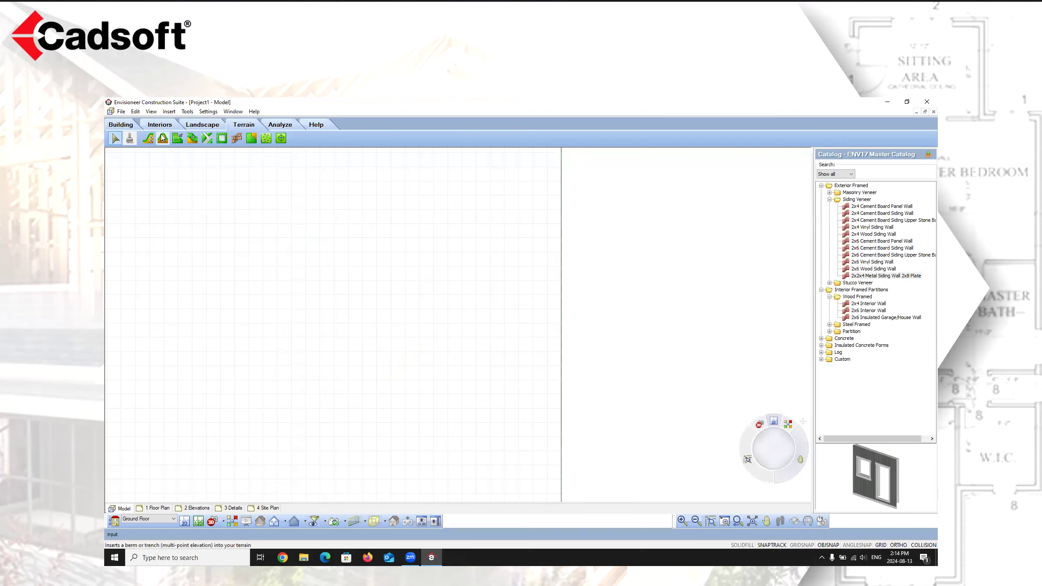
left_click(162, 138)
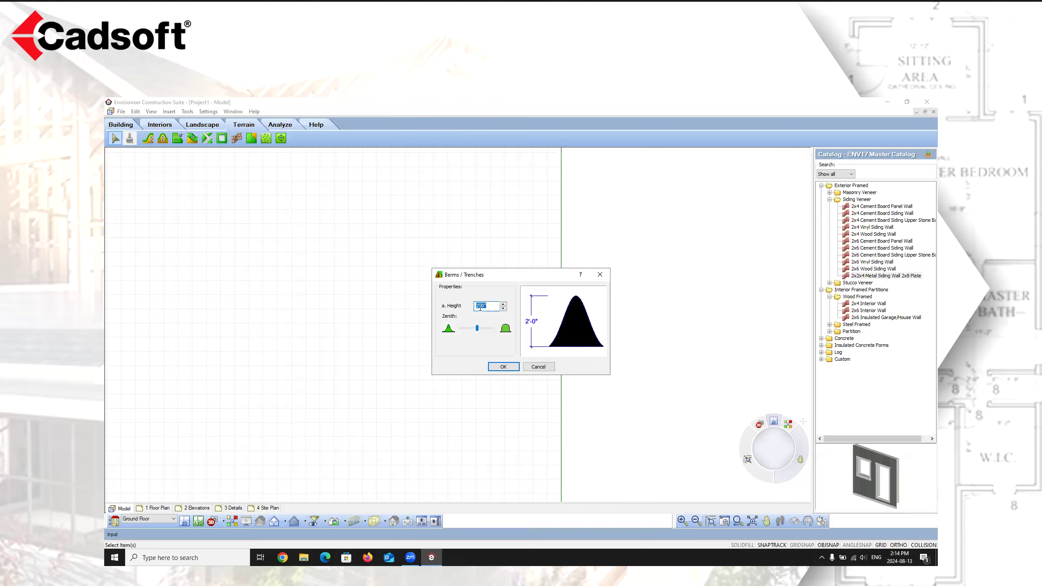
type("4'")
left_click(503, 367)
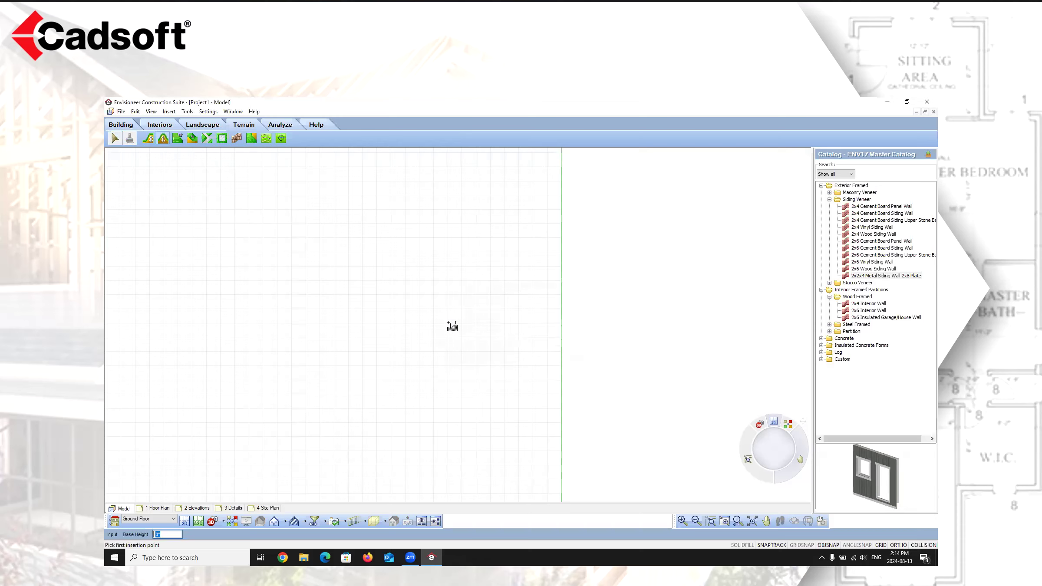
left_click(282, 255)
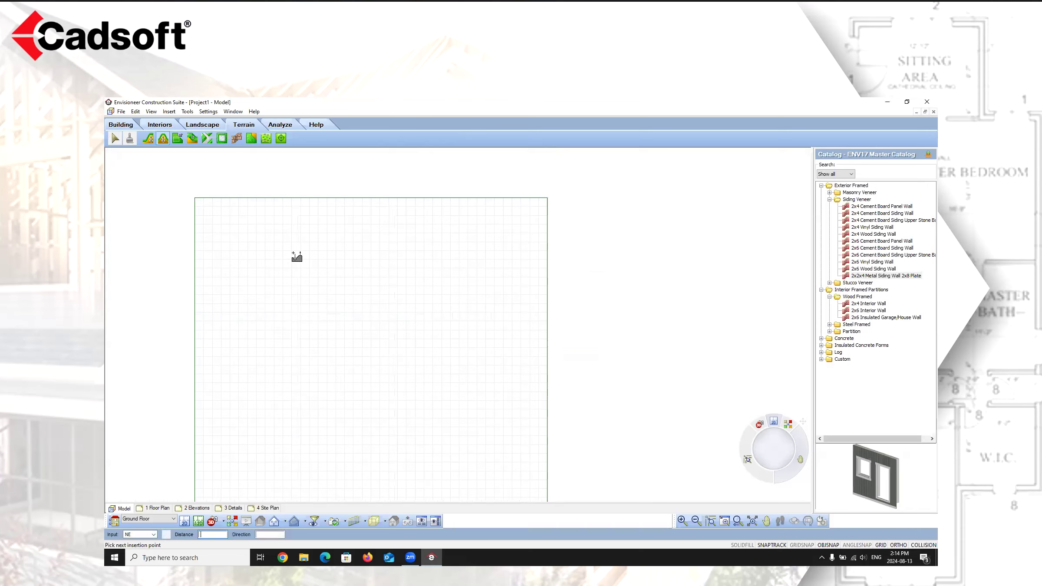
left_click(372, 255)
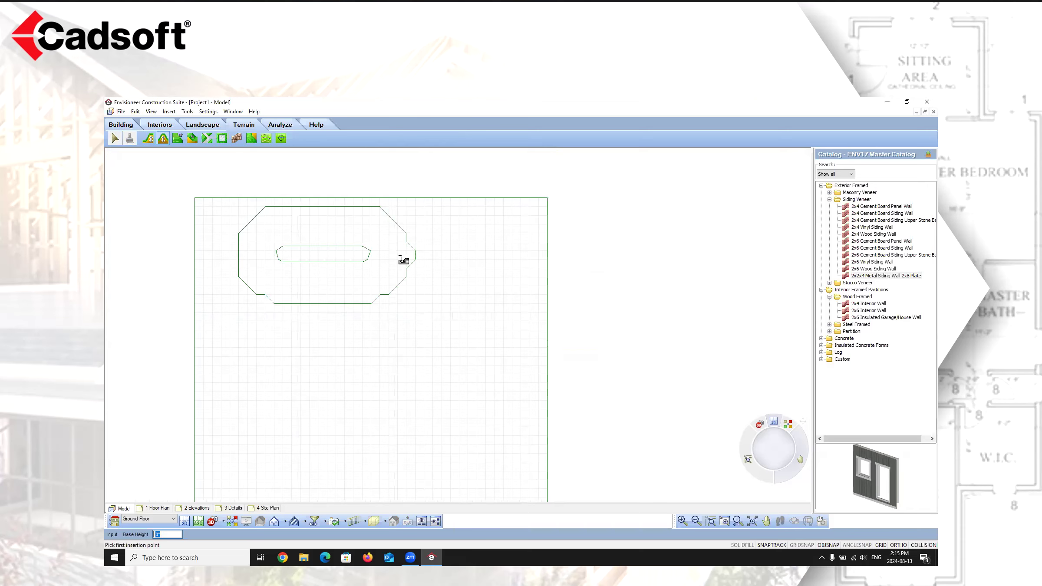
right_click(433, 263)
left_click(447, 268)
Step: View the berm in the 3D perspective, turning the camera toward it
left_click(223, 521)
left_click(234, 500)
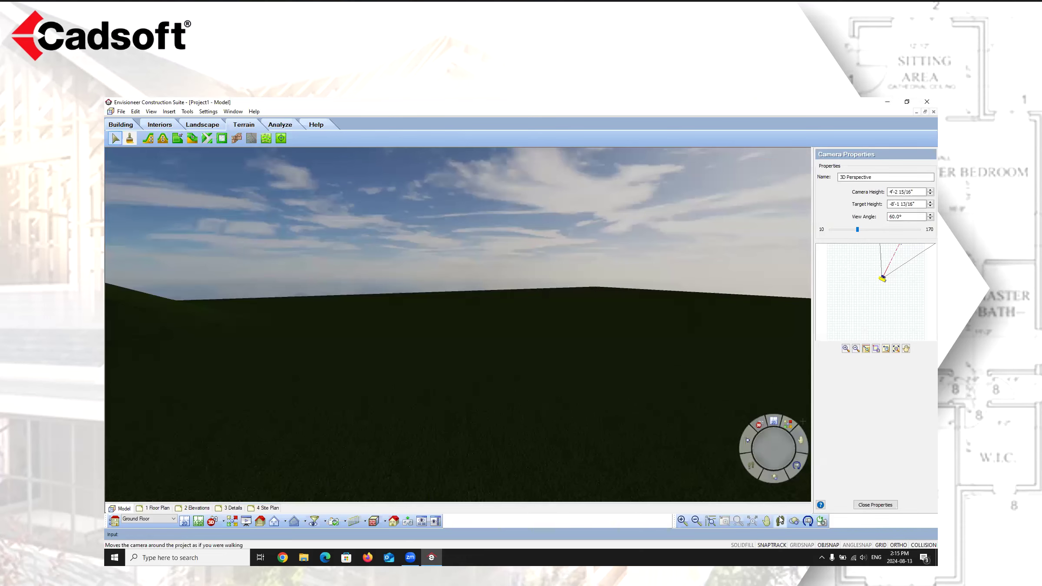
left_click_drag(602, 404, 428, 363)
right_click(450, 216)
left_click(469, 221)
Step: Change the berm's height to -4'-0" in its properties to turn it into a trench
right_click(401, 287)
left_click(436, 304)
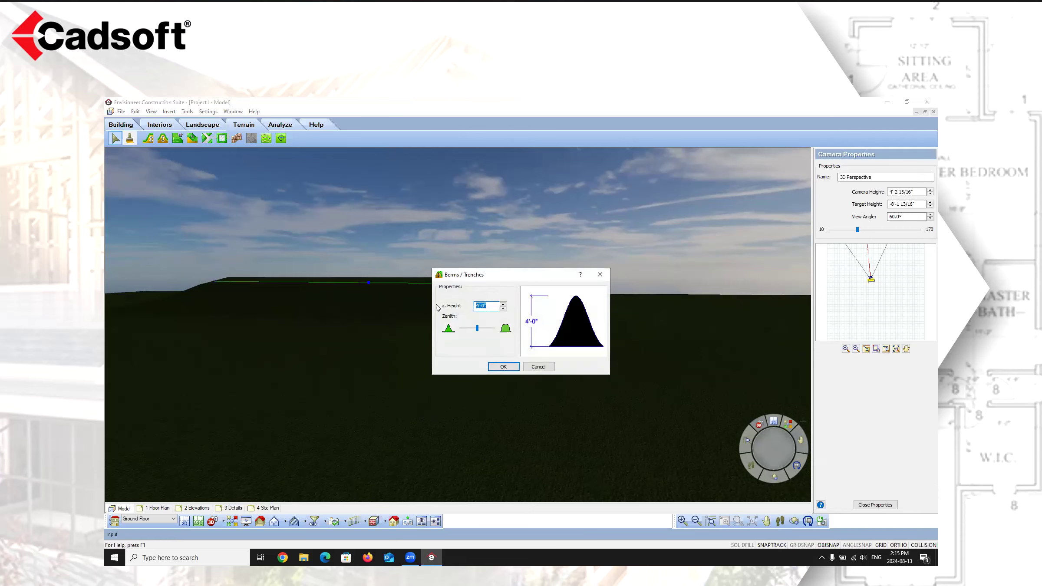
left_click_drag(475, 306, 479, 307)
type("-4")
left_click(504, 366)
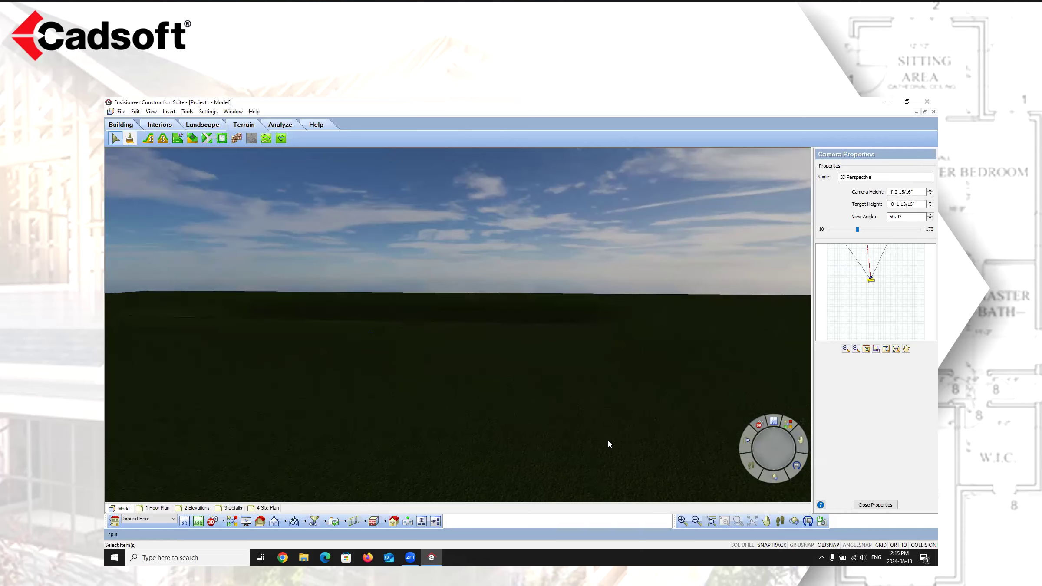
Step: Inspect the trench in the 3D perspective from closer up and from a different angle
scroll(614, 328, "up", 5)
middle_click_drag(606, 333, 506, 363)
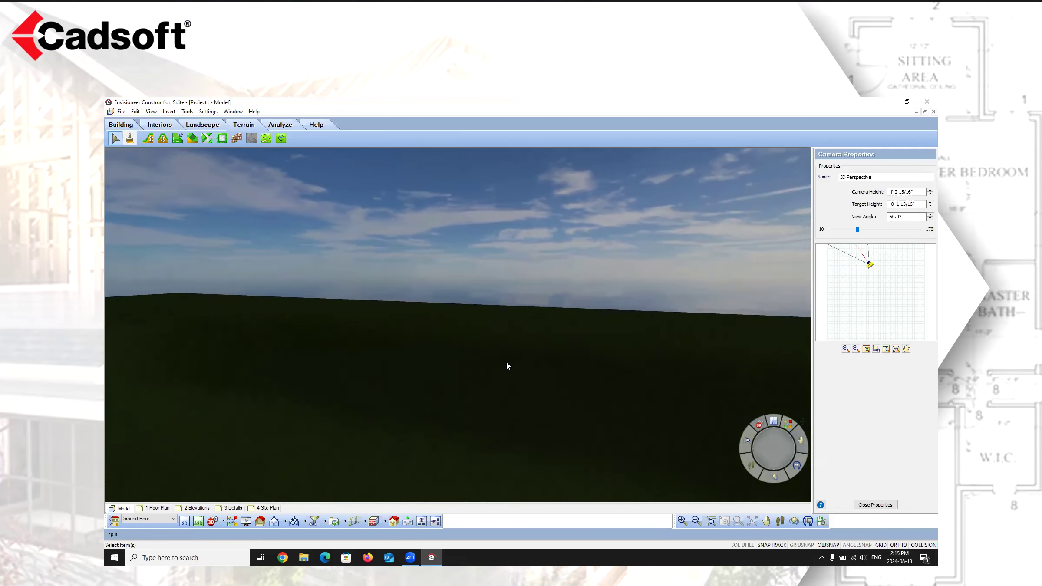
left_click_drag(506, 362, 489, 253)
right_click(489, 252)
left_click(513, 259)
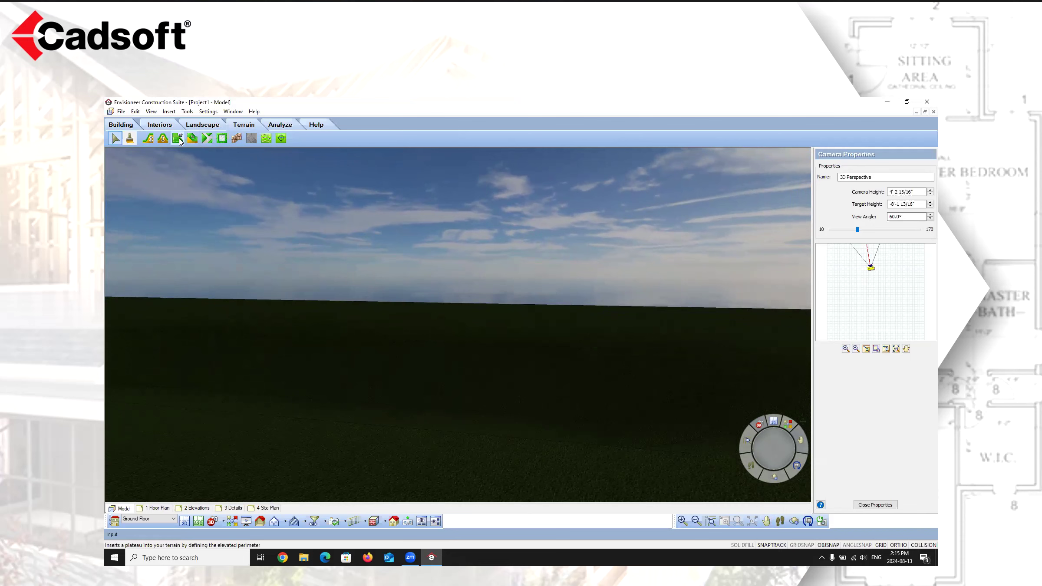
Step: Switch back to the 2D plan and delete the trench
left_click(186, 523)
left_click(328, 259)
key("Delete")
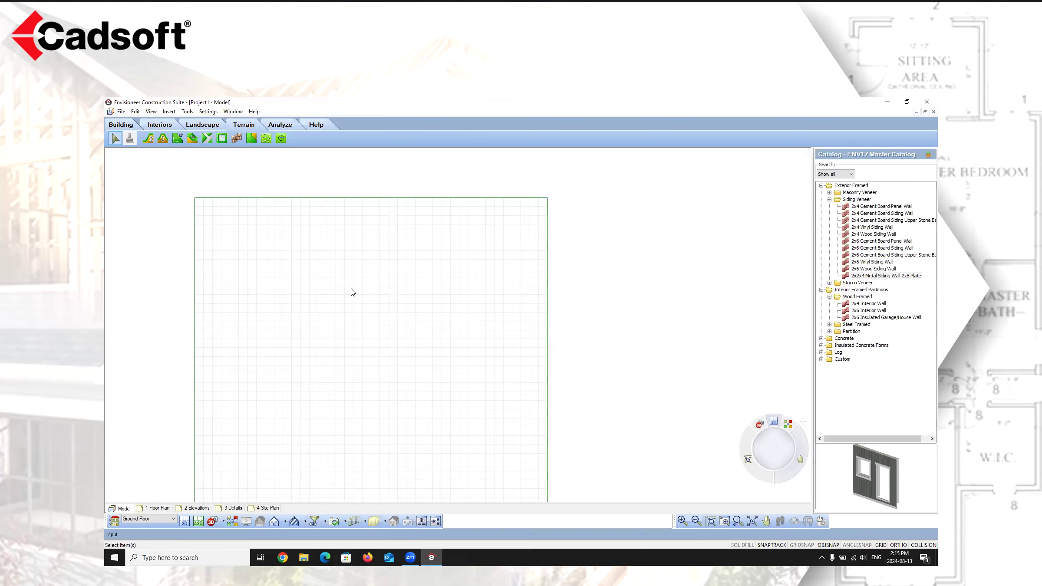
Step: Insert a 4'-0" high plateau with a medium zenith and an irregular six-point perimeter in the upper part of the site
left_click(178, 138)
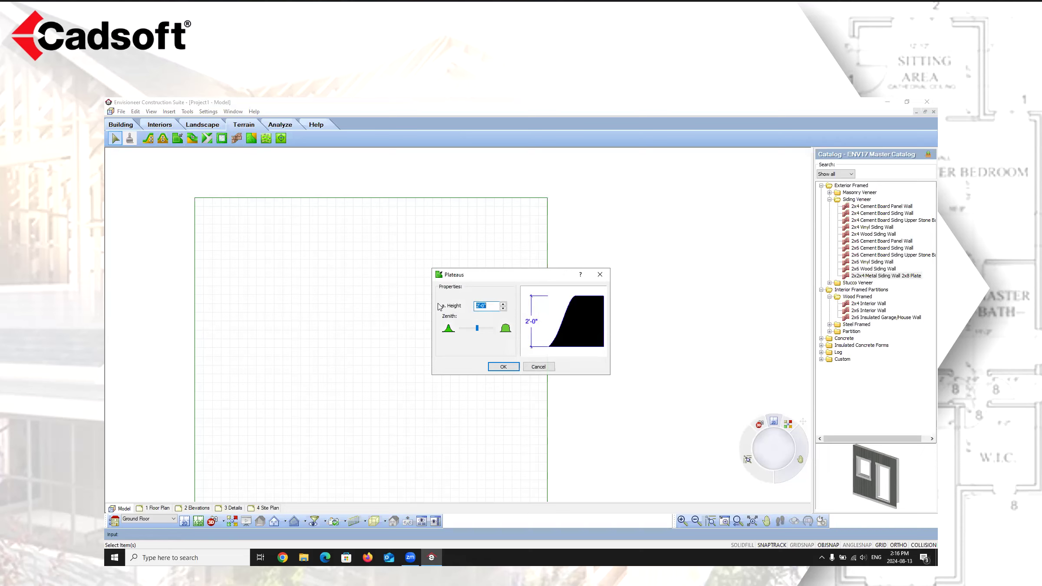
left_click(479, 304)
key("BackSpace")
type("4")
left_click(501, 367)
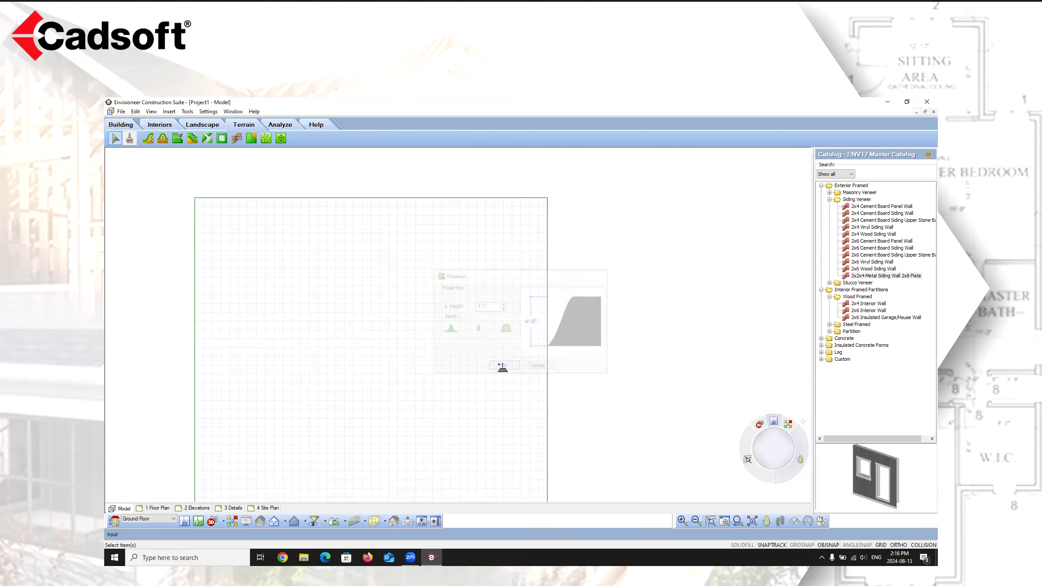
left_click(266, 243)
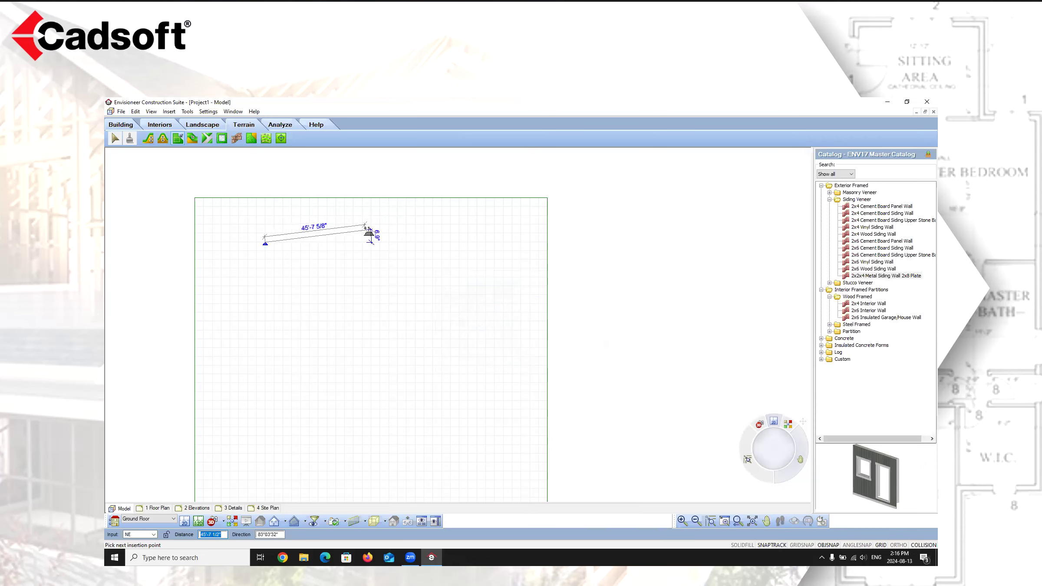
left_click(354, 222)
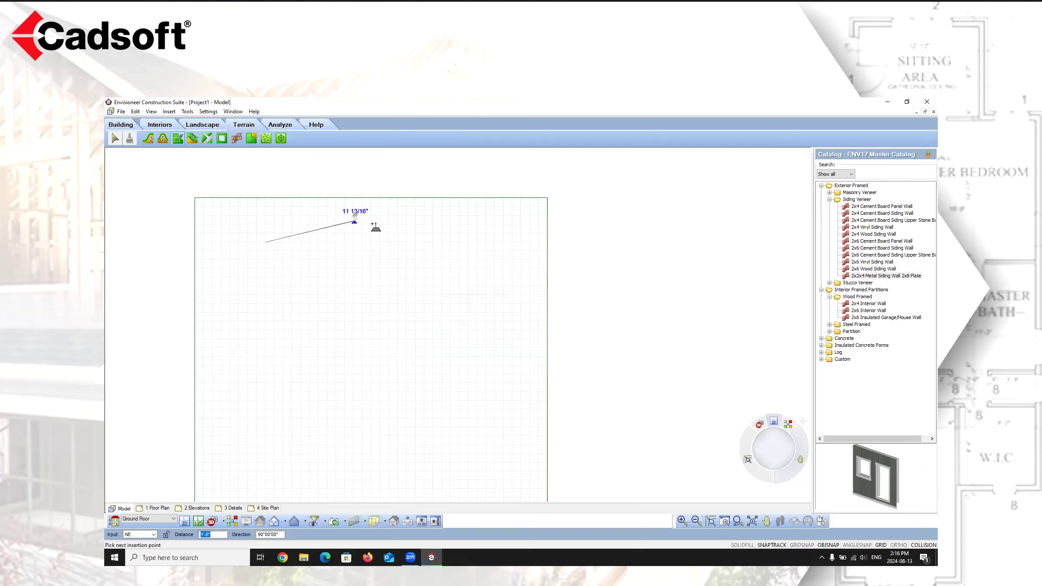
left_click(458, 245)
left_click(479, 332)
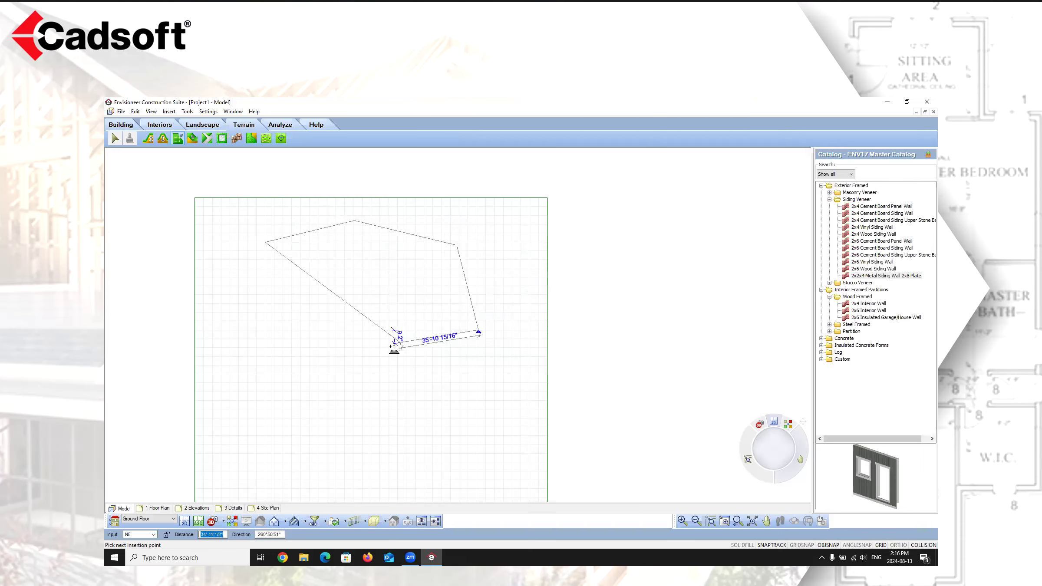
left_click(357, 323)
left_click(292, 309)
right_click(291, 281)
left_click(300, 287)
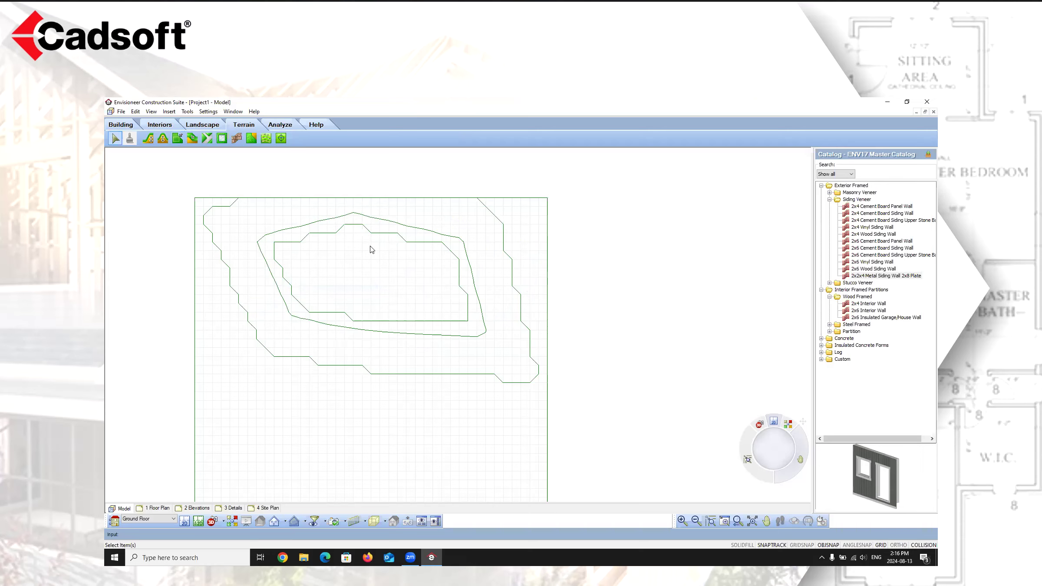
Step: View the plateau in the 3D perspective, moving the camera back and raising it to see the whole shape
left_click(213, 522)
left_click(234, 499)
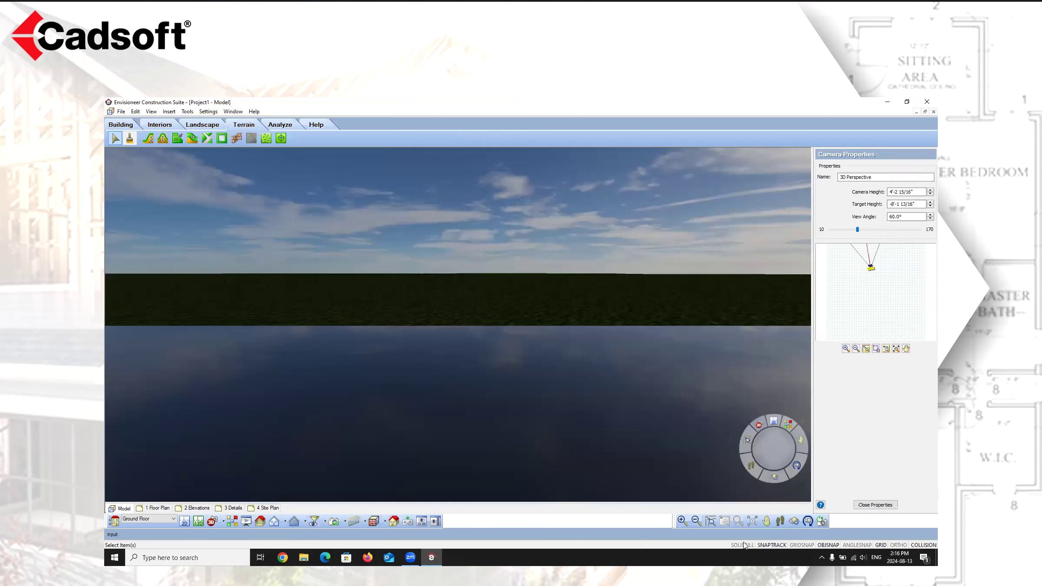
left_click(781, 522)
left_click_drag(690, 425, 736, 486)
left_click(766, 521)
left_click_drag(721, 290, 398, 331)
right_click(321, 314)
left_click(342, 319)
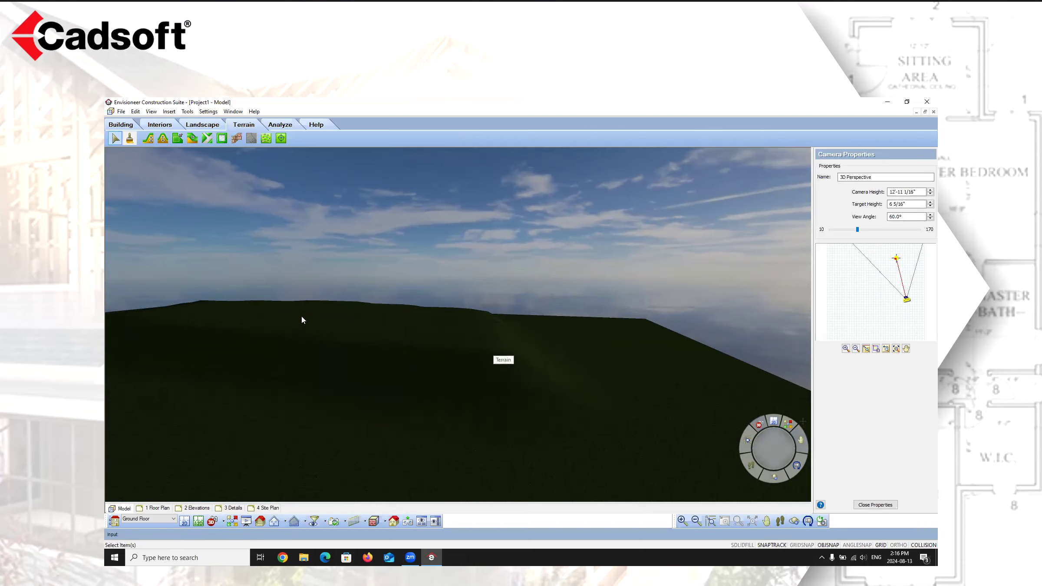
Step: Make the plateau's height negative in its properties to turn it into a sunken area
right_click(296, 326)
left_click(322, 346)
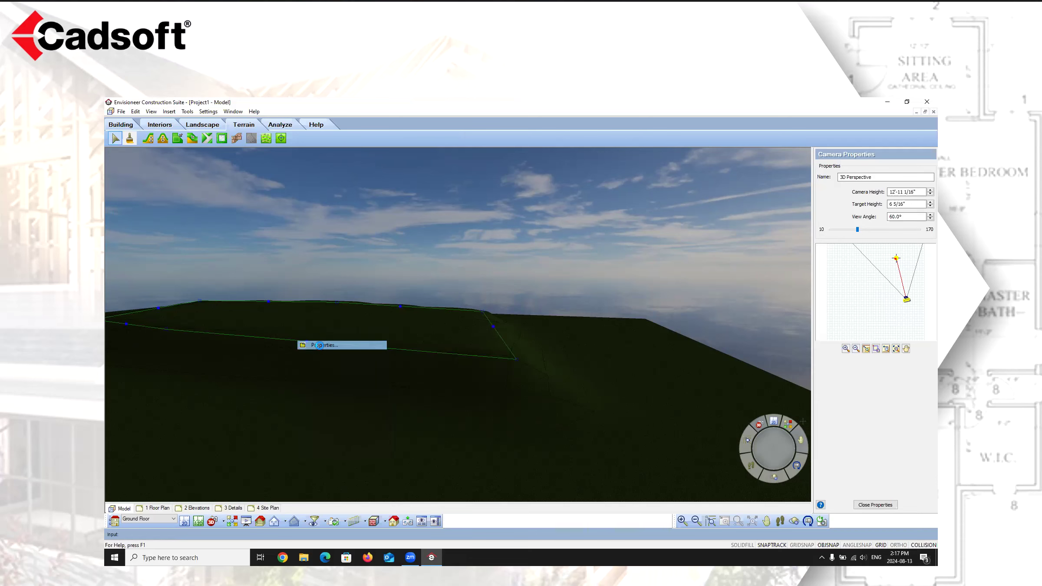
left_click(478, 305)
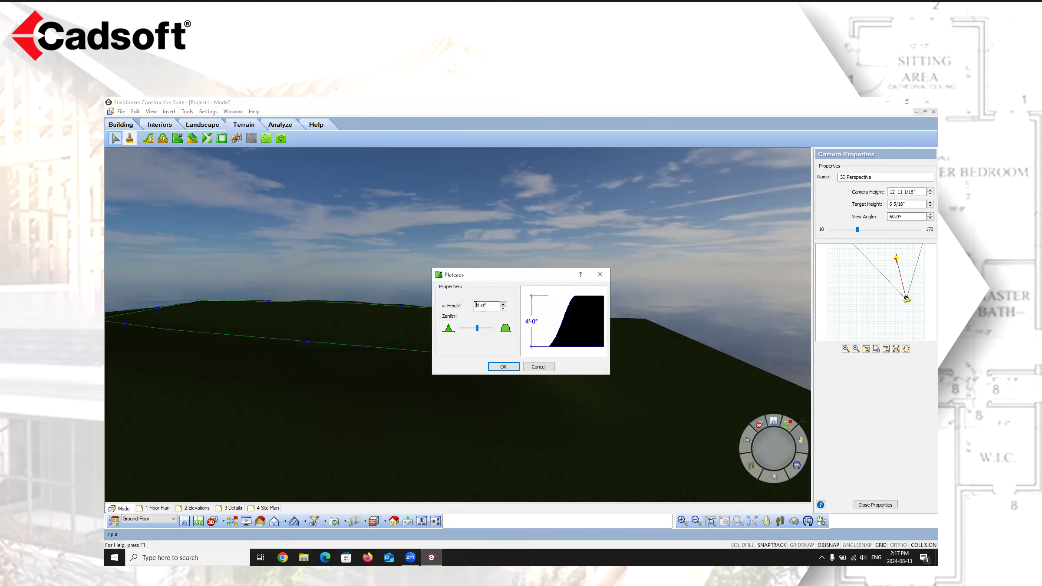
left_click(515, 366)
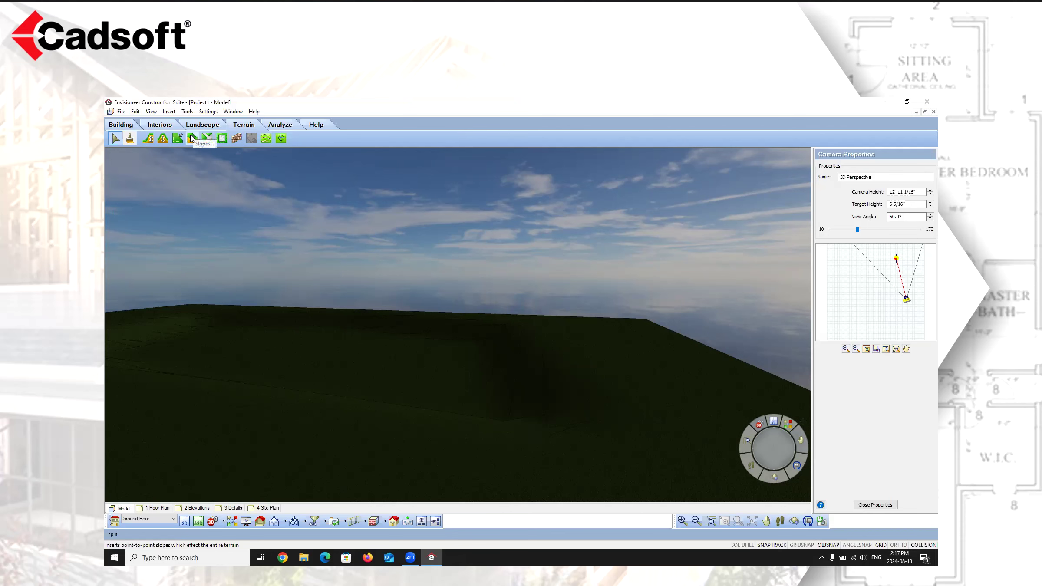
Step: Switch back to the 2D plan and delete the sunken plateau
left_click(185, 521)
left_click(333, 331)
key("Delete")
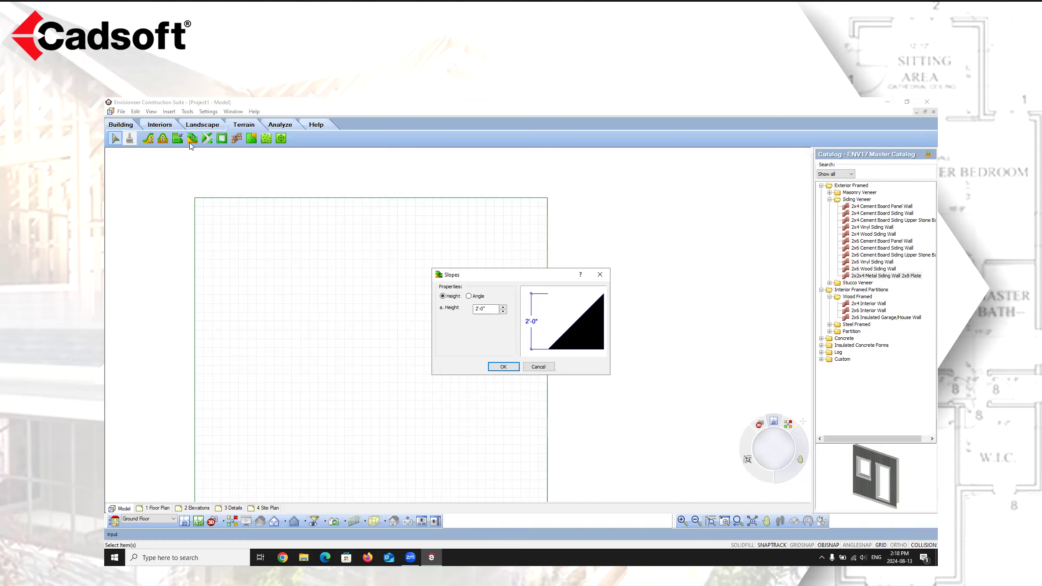
Step: Insert an 8'-0" high slope about 51' long, running from the middle of the site straight toward its upper edge
left_click(477, 307)
left_click(503, 367)
scroll(303, 312, "down", 3)
scroll(315, 367, "up", 2)
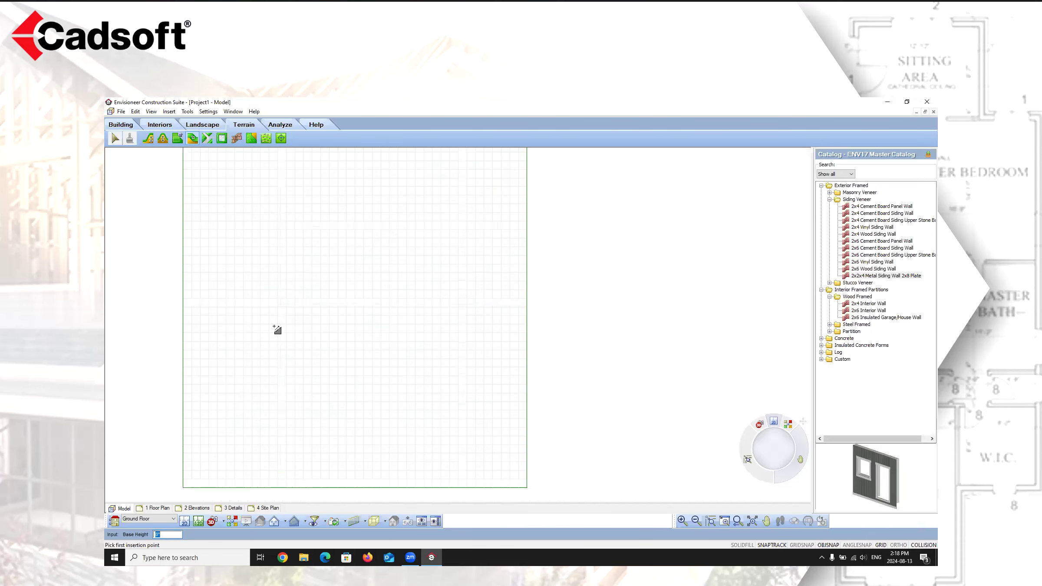
left_click(338, 333)
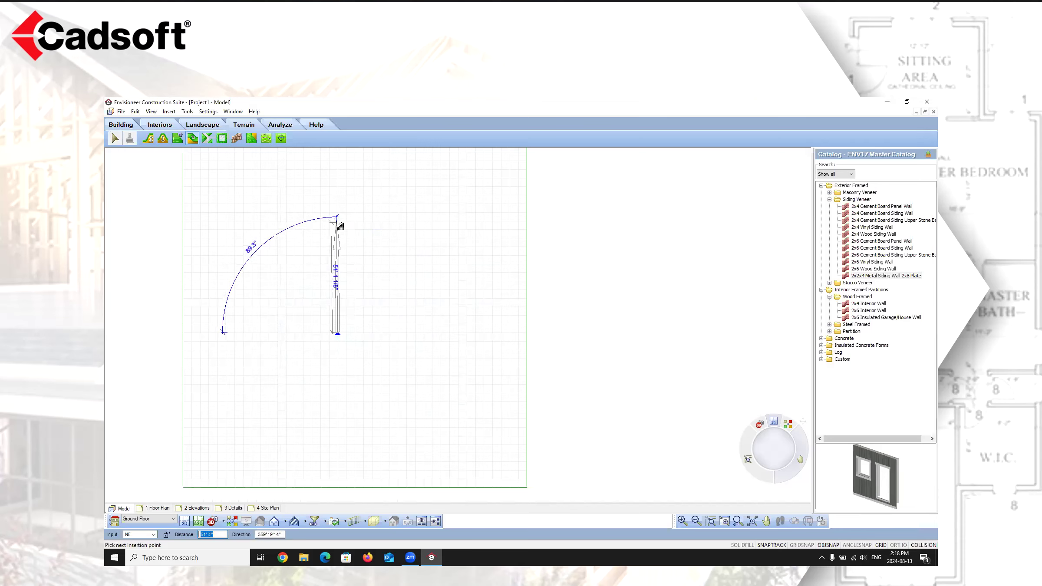
left_click(337, 221)
right_click(344, 225)
left_click(355, 231)
Step: Examine the slope in the 3D perspective from the side, selecting it to show its outline and raising the camera
left_click(216, 518)
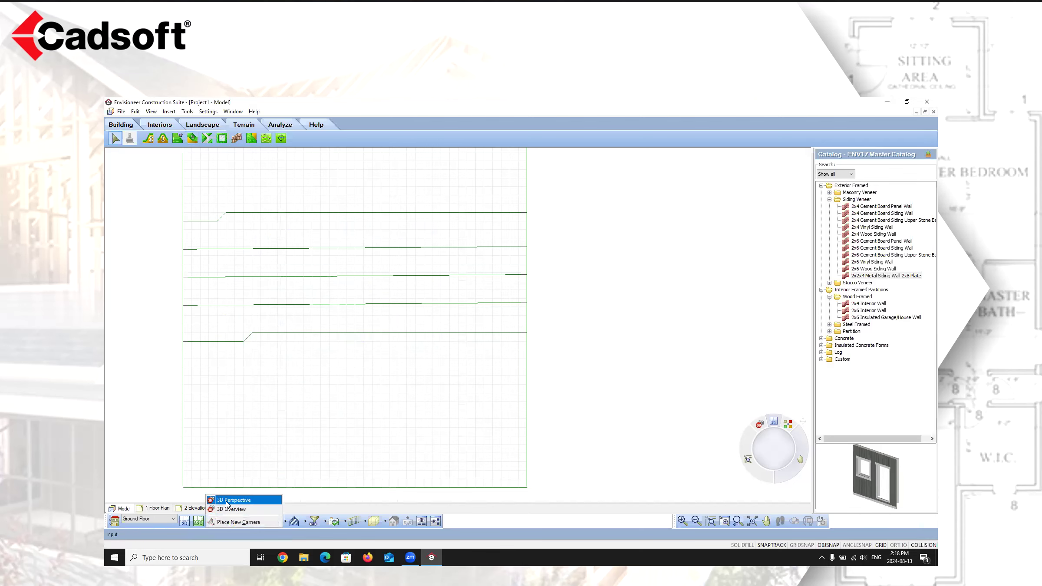
left_click(233, 500)
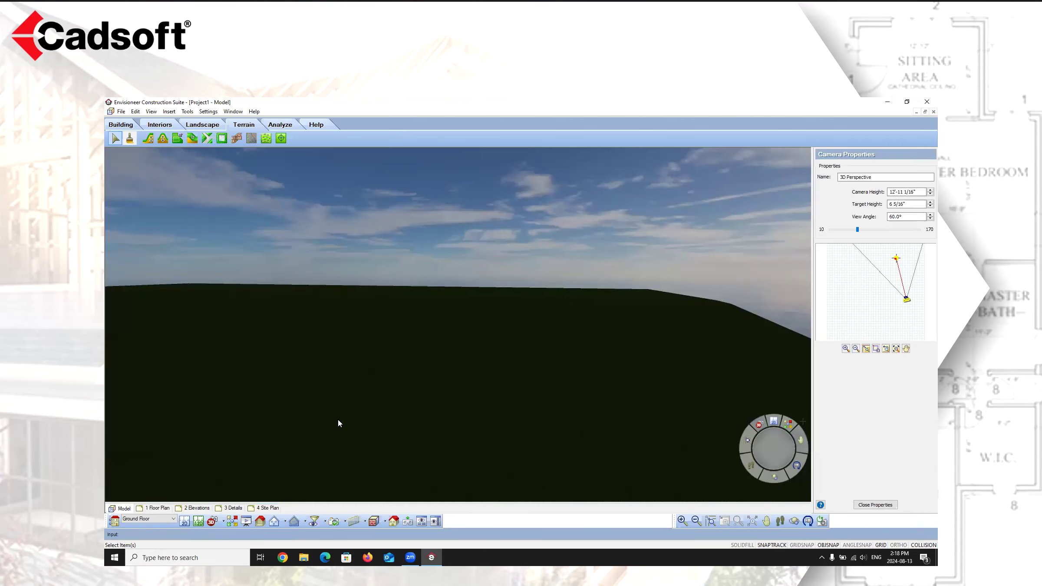
left_click(766, 521)
left_click_drag(442, 425, 411, 369)
left_click(780, 521)
left_click_drag(616, 295, 418, 384)
right_click(631, 252)
left_click(635, 254)
left_click(533, 310)
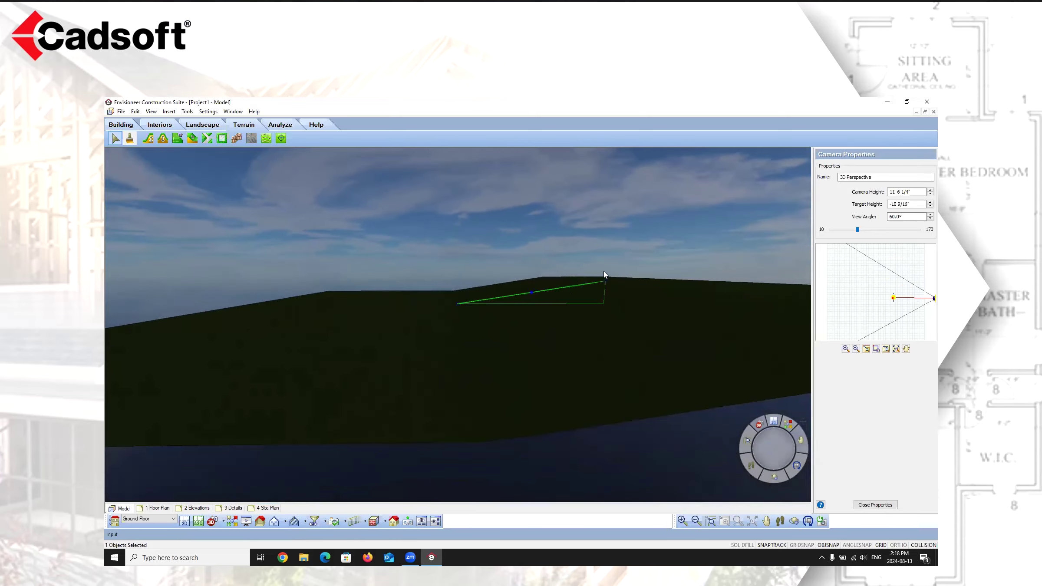
left_click(766, 522)
left_click_drag(576, 308, 544, 381)
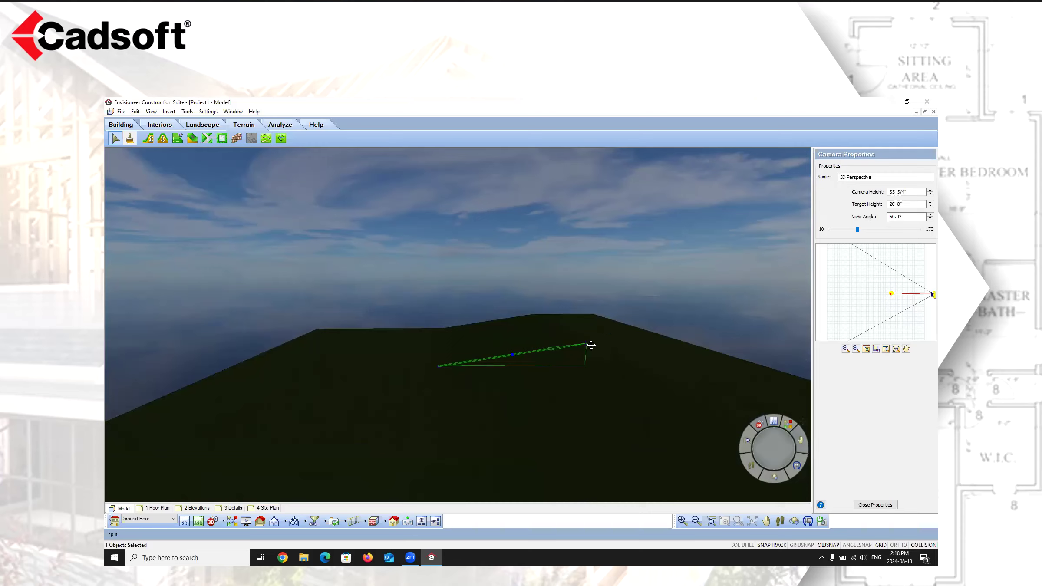
Step: Set the slope's height to -8'-0" so the terrain falls instead of rising
right_click(542, 357)
left_click(555, 355)
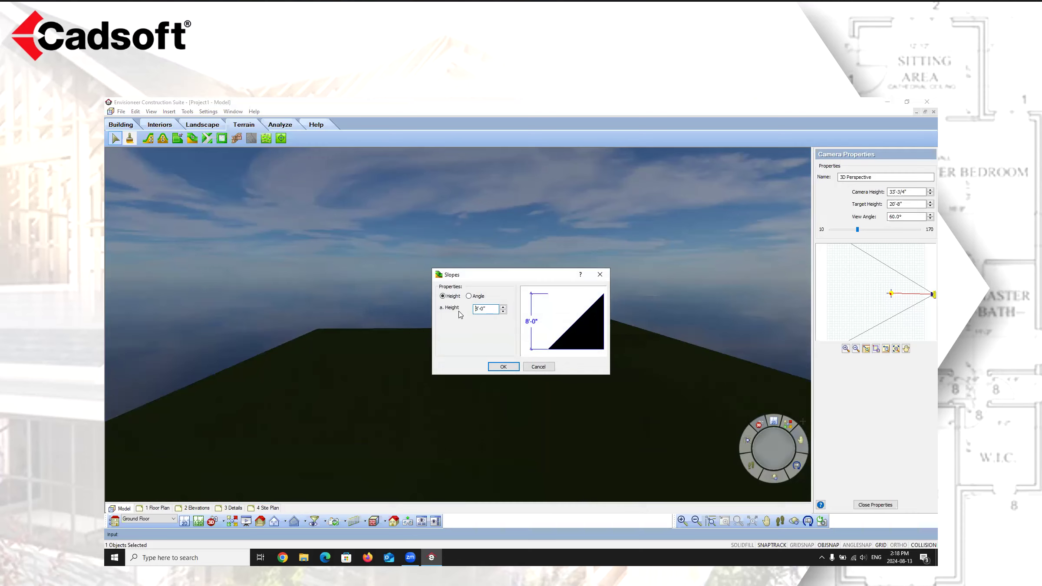
type("-")
left_click(502, 367)
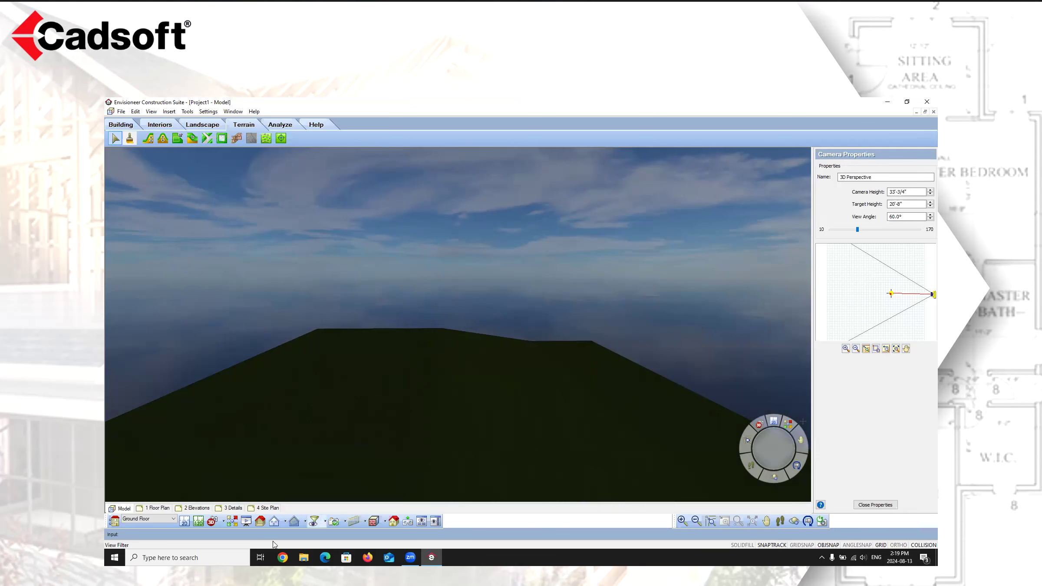
Step: Return to the 2D plan and shift the slope's upper end to the left to angle its direction
left_click(184, 521)
left_click(340, 246)
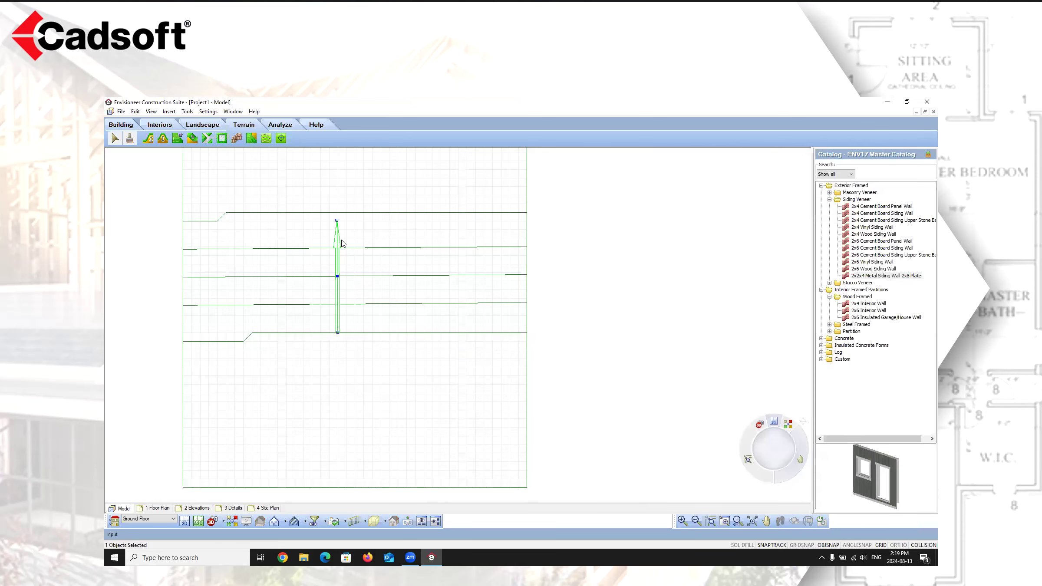
left_click_drag(337, 221, 304, 224)
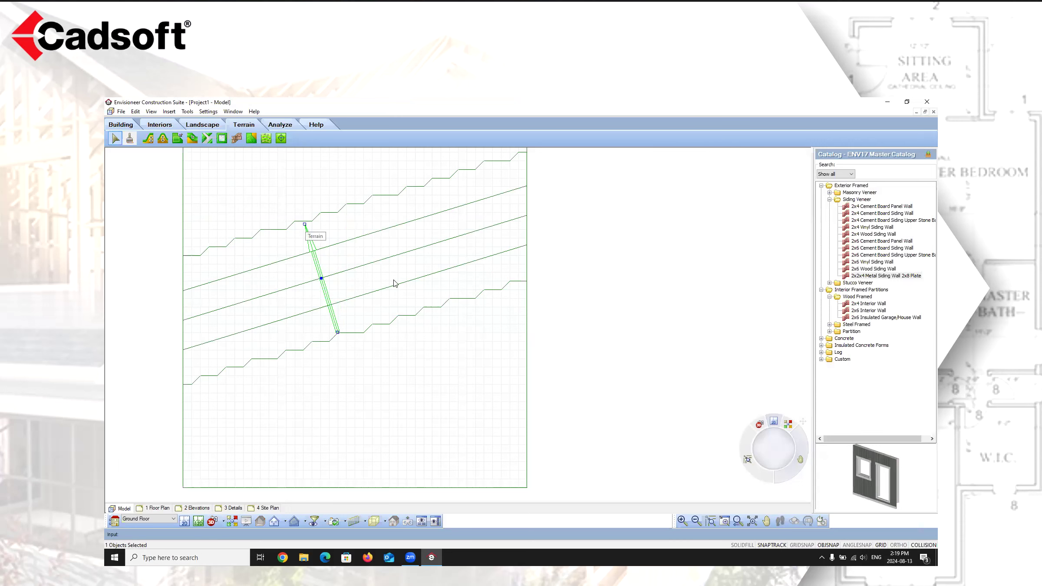
Step: Insert a second slope with a height of -8'-0", running nearly vertically upward in the right part of the site
left_click(193, 138)
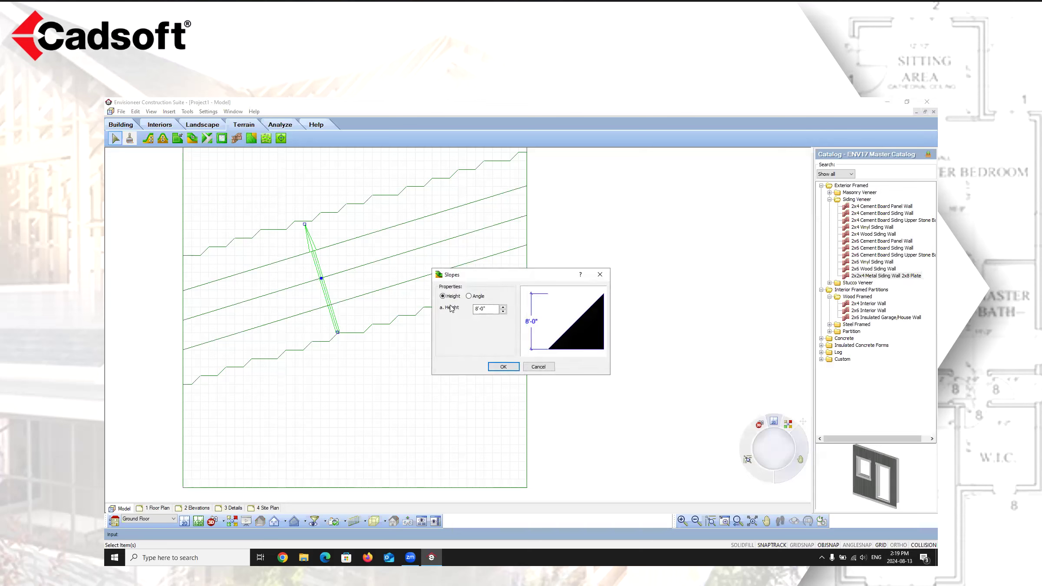
left_click(476, 309)
left_click(504, 366)
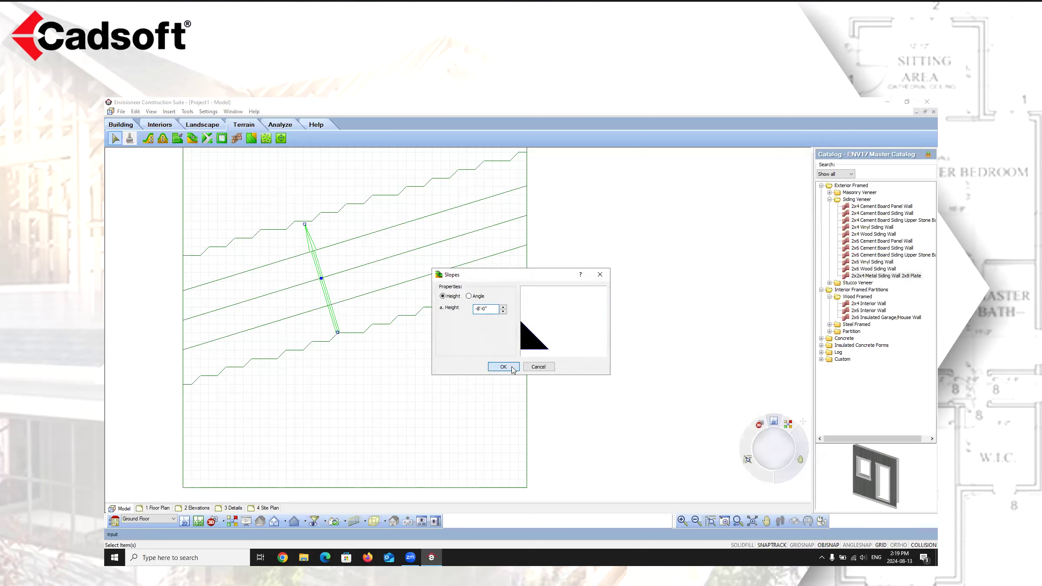
left_click(452, 309)
left_click(455, 223)
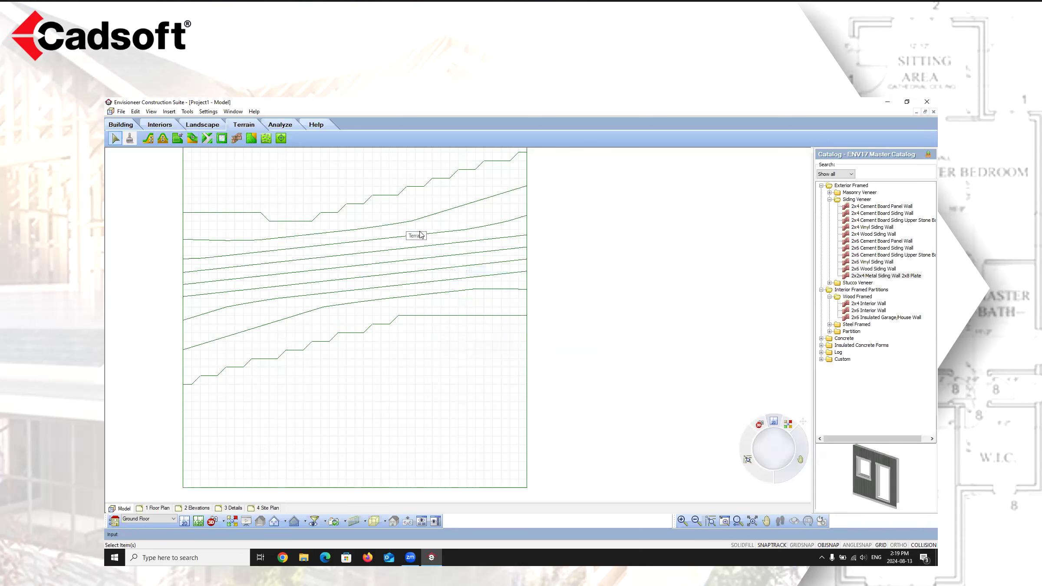
Step: View the terrain shaped by both slopes in the 3D perspective, turning and lowering the camera
left_click(223, 523)
left_click(230, 501)
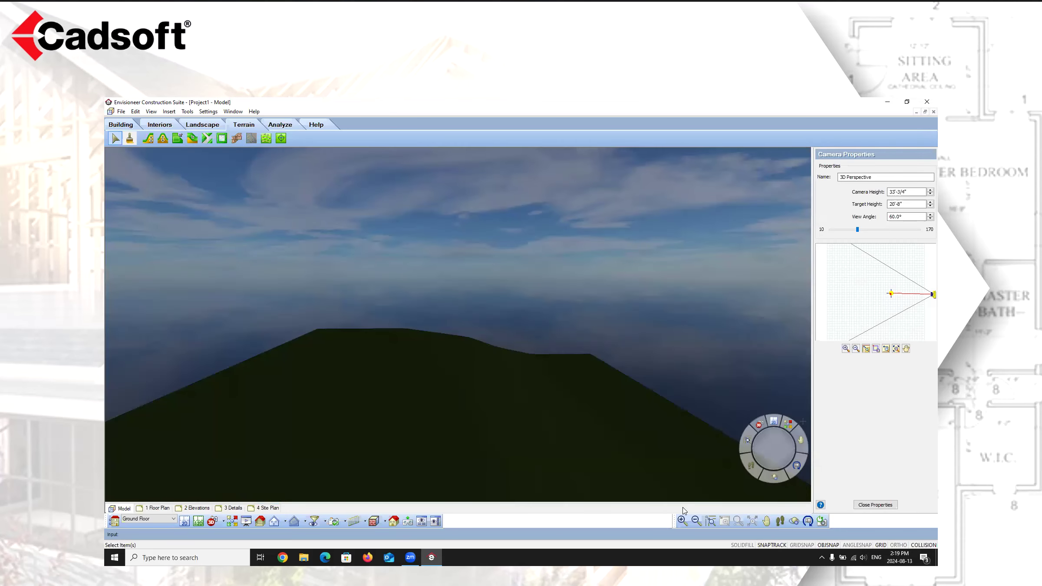
left_click(779, 522)
left_click_drag(564, 478, 739, 474)
left_click(766, 521)
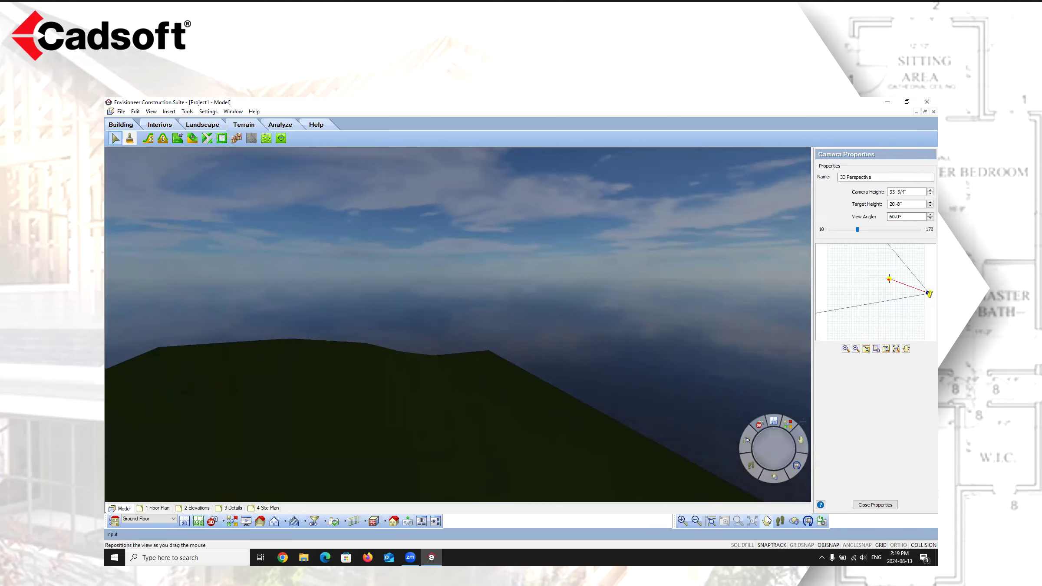
left_click_drag(468, 360, 426, 320)
right_click(459, 303)
left_click(483, 309)
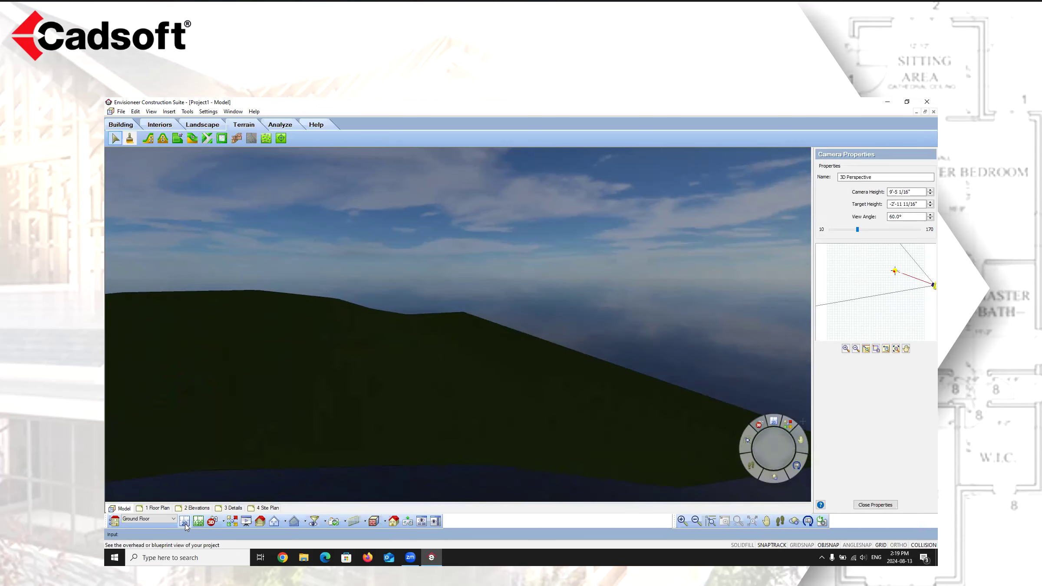
Step: Return to the 2D plan and reposition both ends of the second slope so it leans toward the upper right
left_click(185, 523)
left_click(389, 262)
left_click_drag(452, 308, 437, 344)
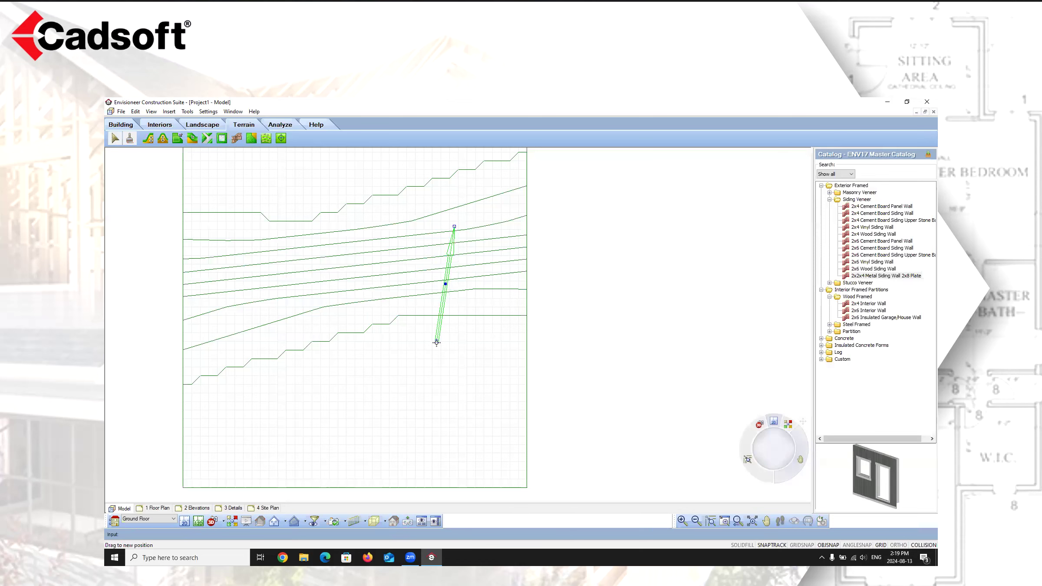
left_click_drag(454, 227, 498, 236)
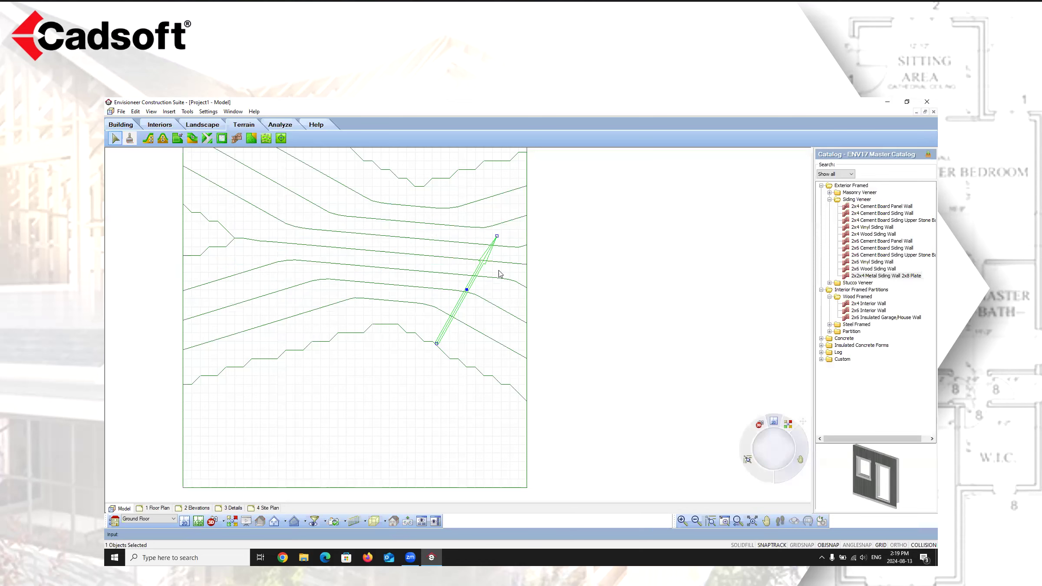
Step: View the terrain shaped by both slopes in the 3D perspective, turning and panning the camera around the site
left_click(589, 326)
scroll(459, 334, "down", 3)
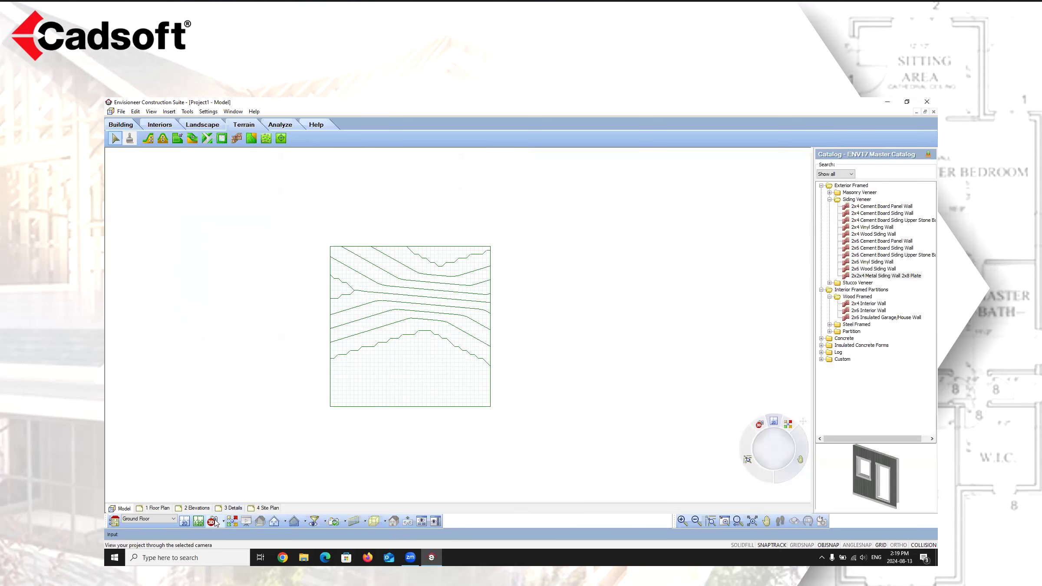
left_click(232, 521)
left_click(780, 521)
left_click_drag(495, 319, 688, 465)
left_click(772, 520)
left_click_drag(550, 342, 443, 277)
left_click_drag(504, 330, 374, 249)
left_click(780, 520)
left_click_drag(352, 326, 551, 315)
left_click(766, 521)
left_click_drag(686, 321, 424, 356)
right_click(417, 352)
left_click(437, 357)
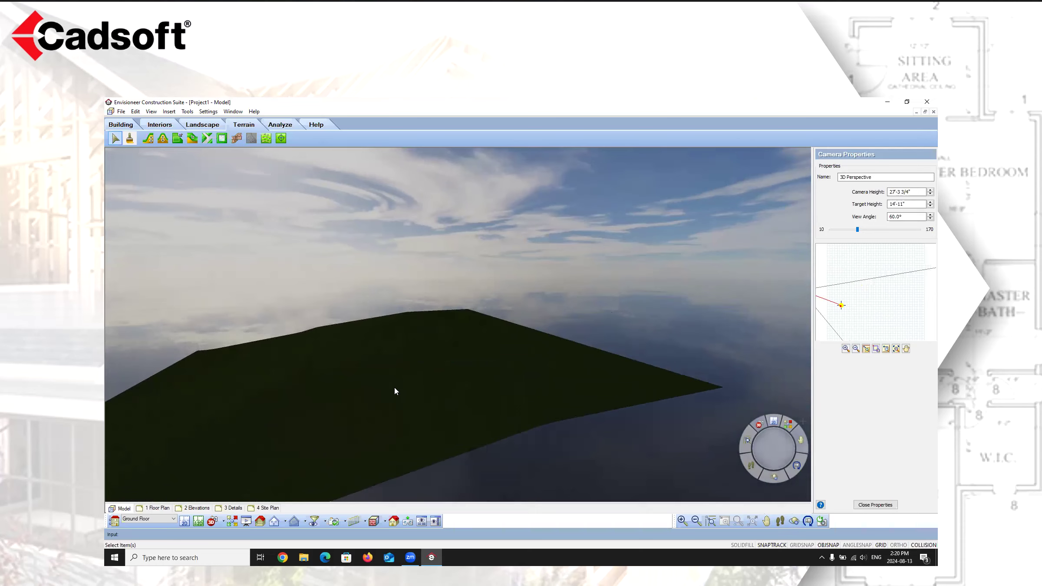
Step: Delete both slopes, removing one in the 3D perspective and the other in the 2D plan
left_click(413, 348)
key("Delete")
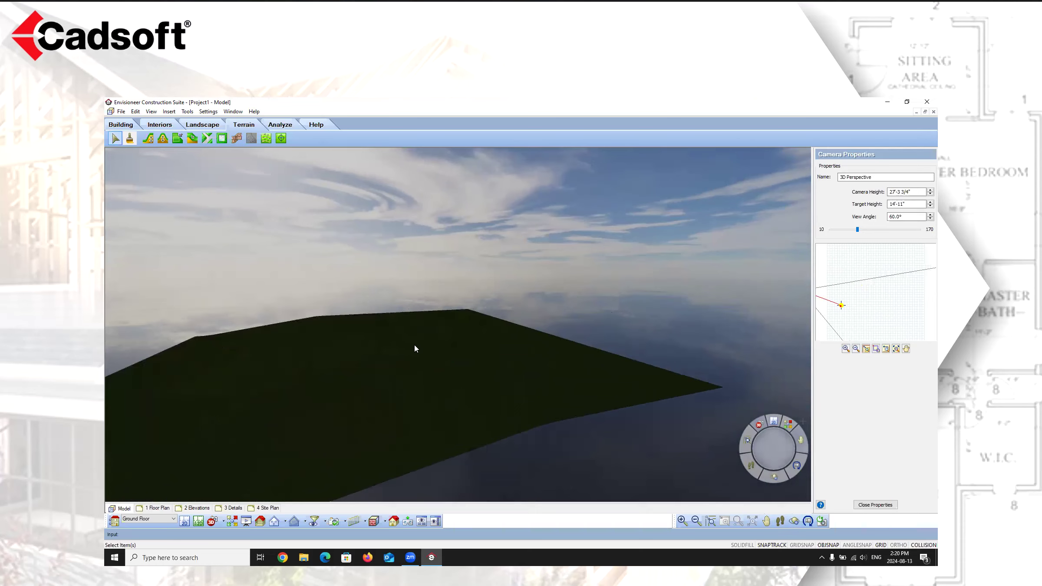
scroll(509, 253, "down", 3)
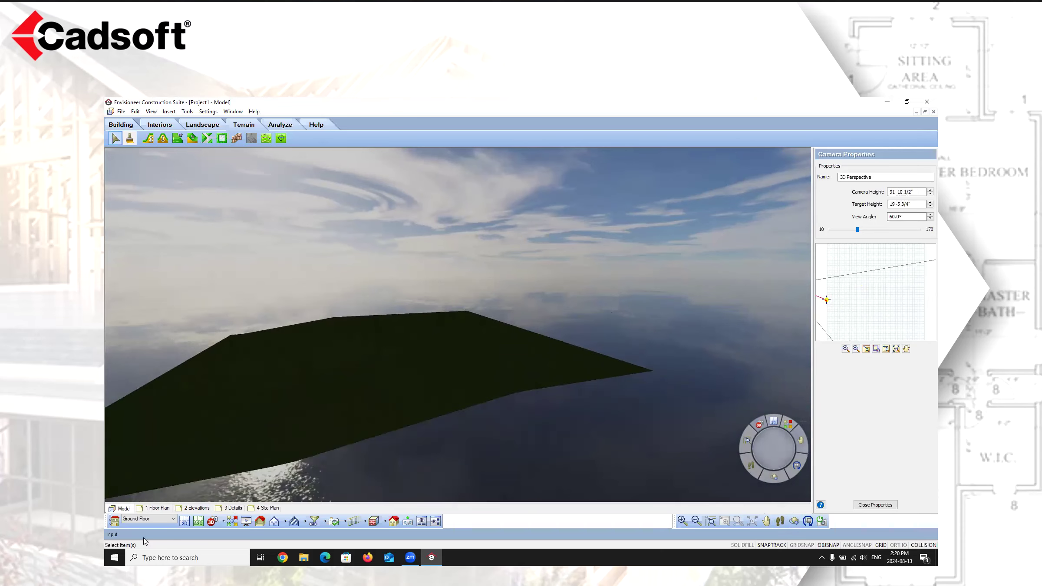
left_click(184, 521)
left_click(416, 328)
key("Delete")
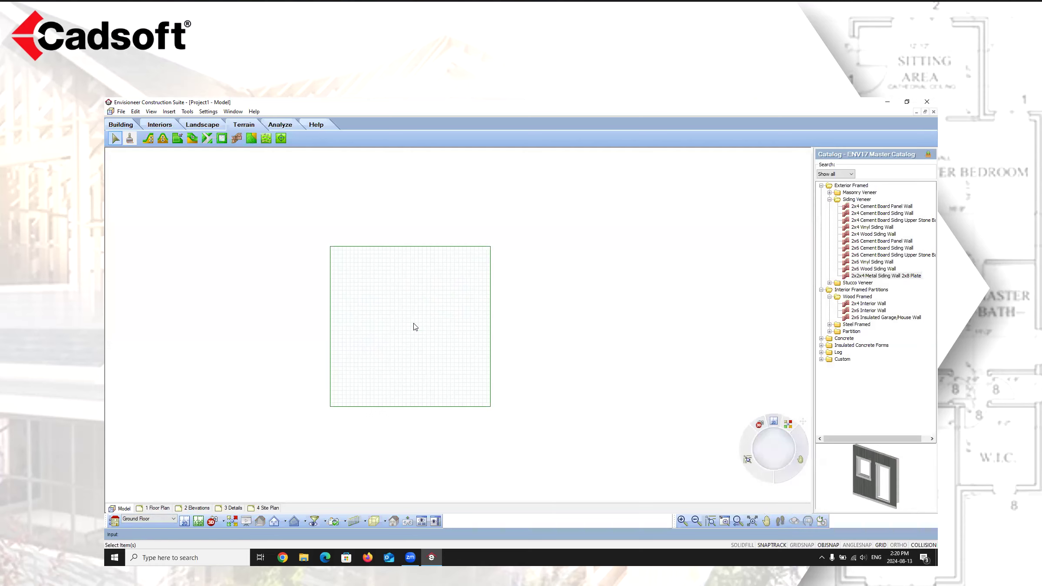
Step: Insert a straight vertical Single Car Paved Driveway near the centre of the site
left_click(207, 139)
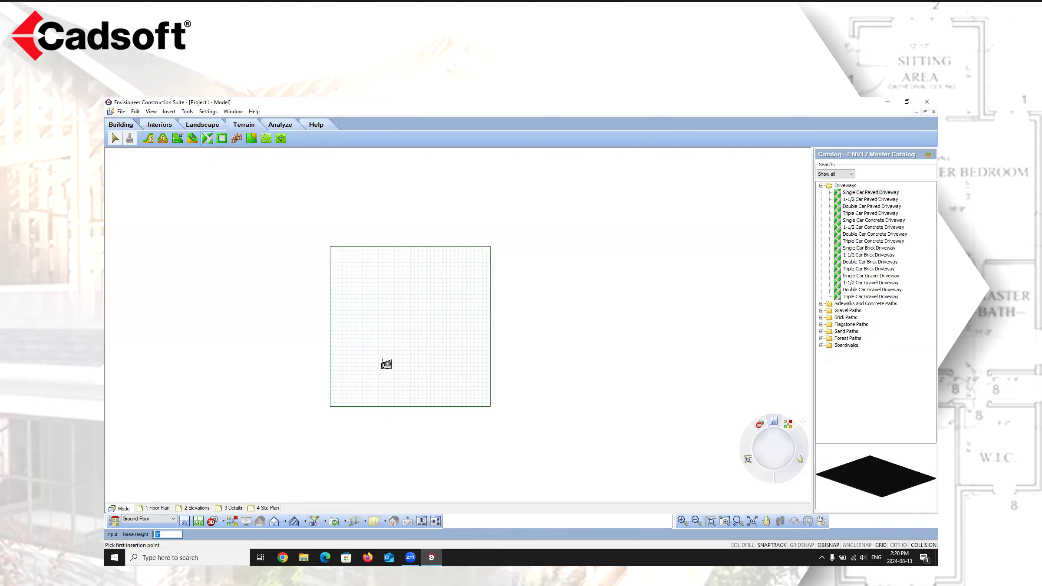
left_click(398, 357)
right_click(399, 319)
left_click(404, 321)
scroll(421, 339, "up", 5)
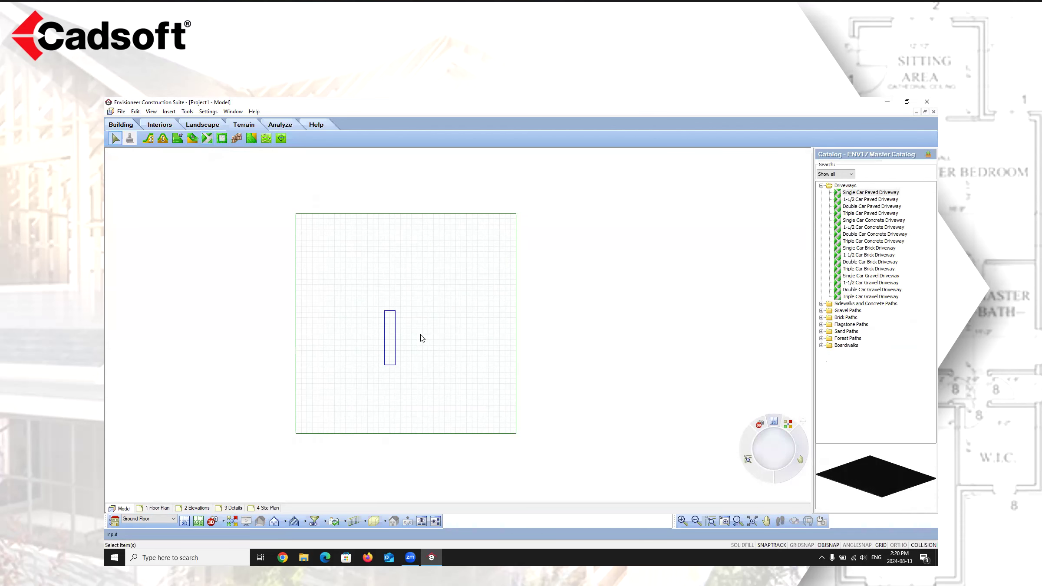
Step: View the driveway up close in the 3D perspective and check its Hug Terrain property
left_click(210, 522)
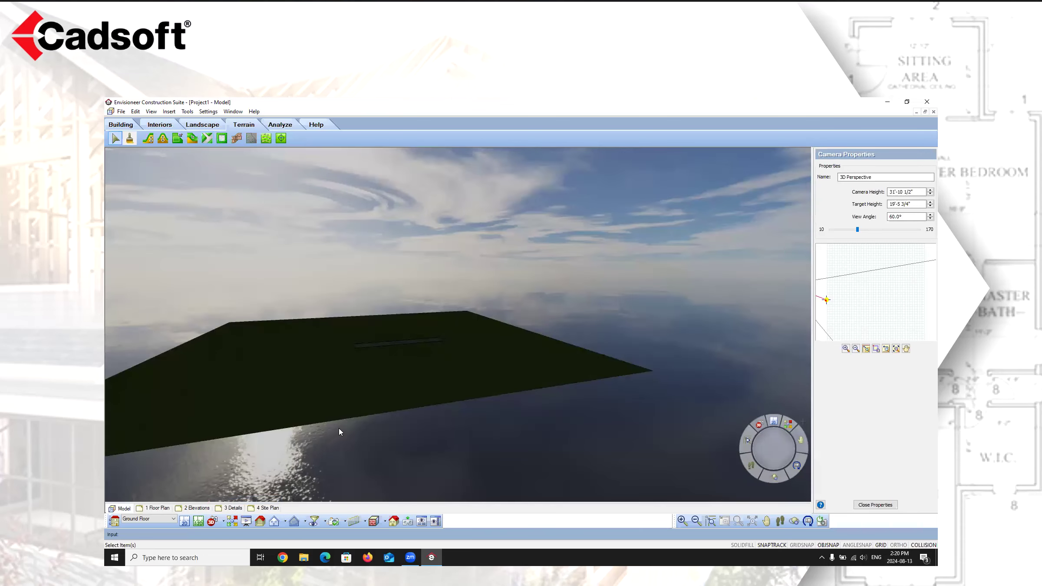
left_click(767, 522)
left_click_drag(536, 399, 535, 400)
left_click(780, 521)
left_click_drag(608, 356, 608, 217)
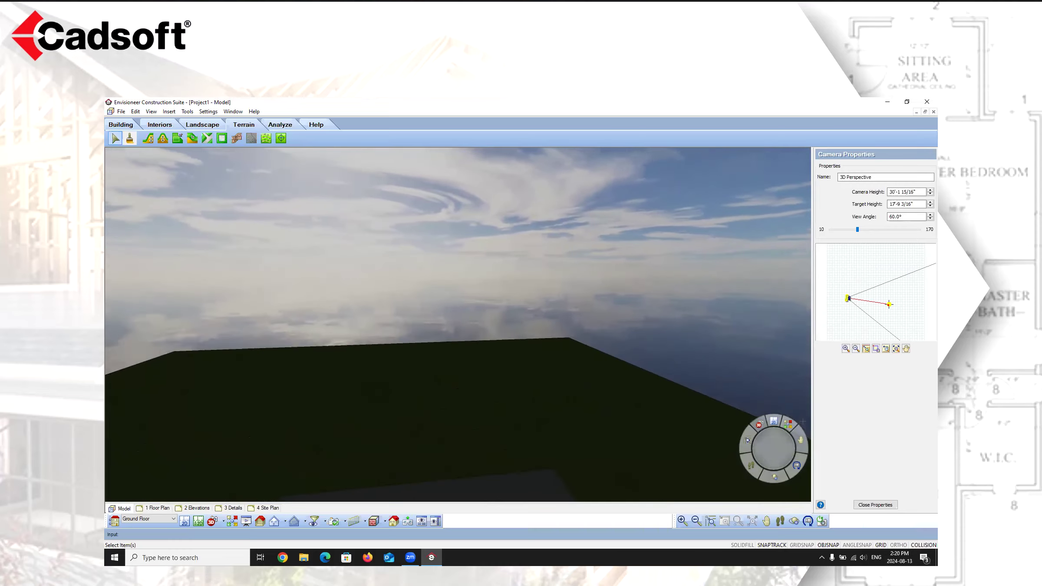
left_click_drag(579, 428, 465, 327)
right_click(465, 327)
left_click(495, 333)
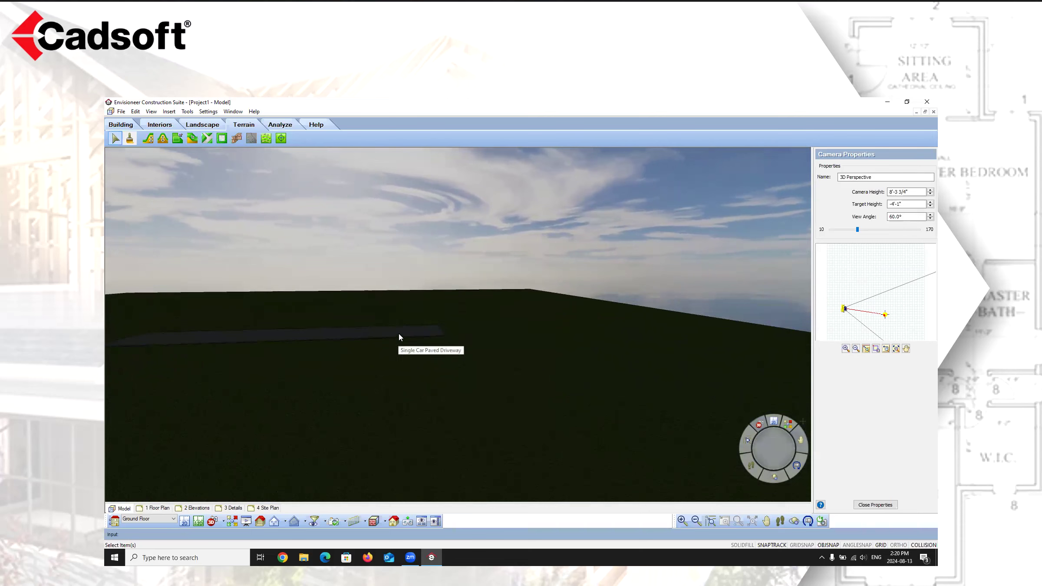
double_click(399, 335)
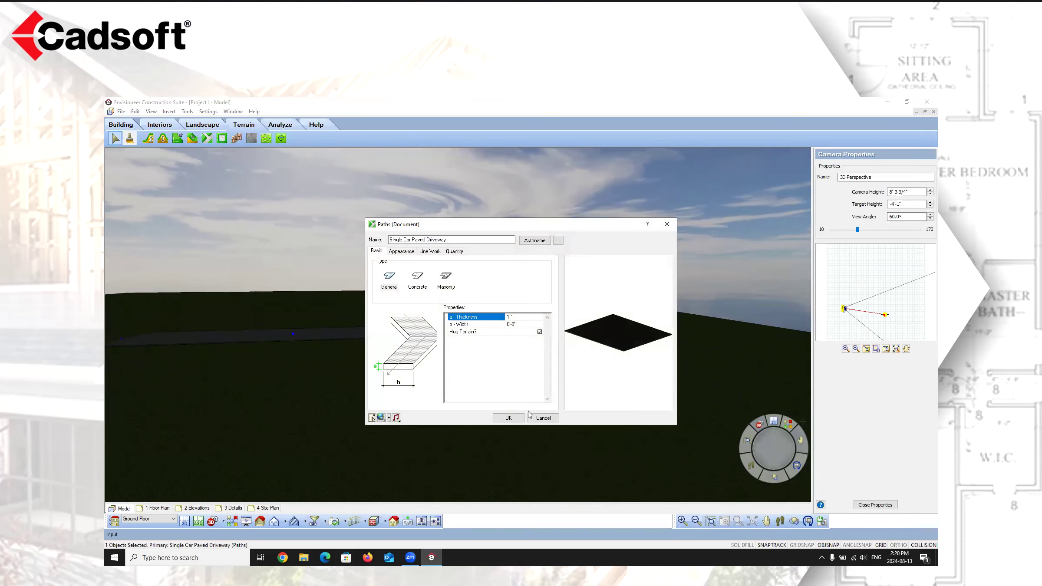
left_click(509, 417)
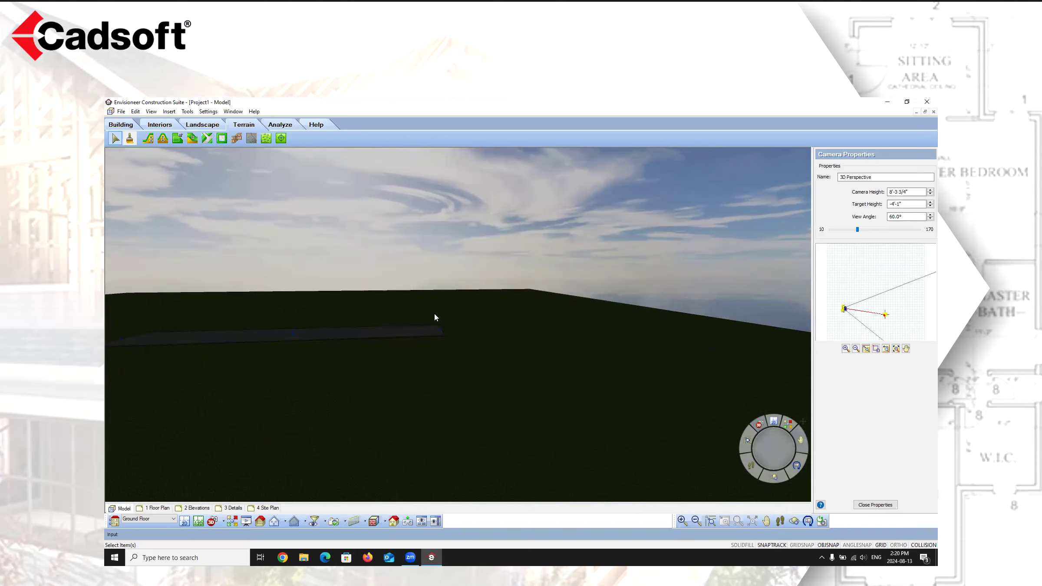
Step: Return to the 2D plan and insert a height-based slope running upward alongside the driveway, matching its length
left_click(185, 521)
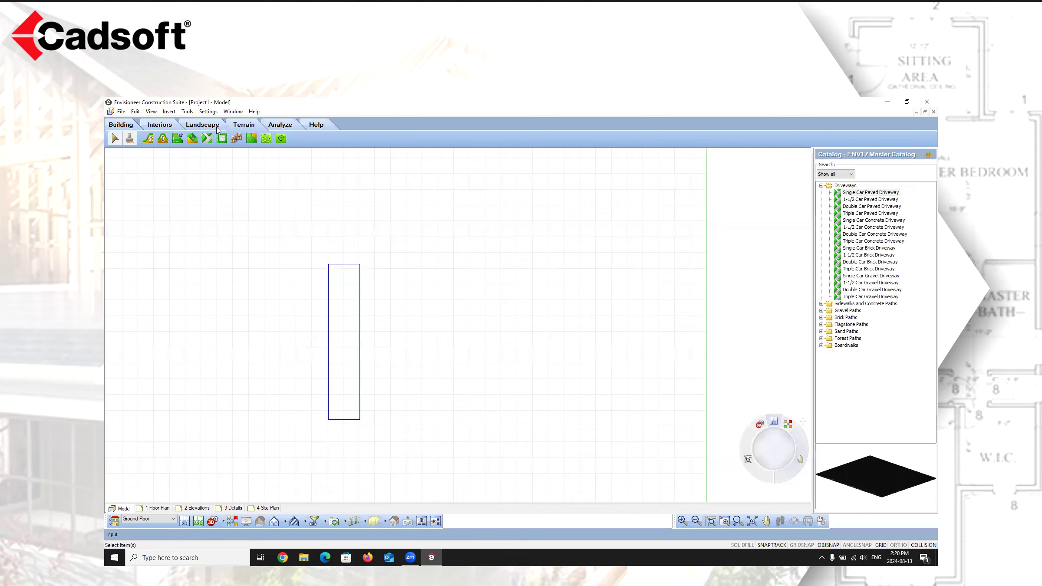
left_click(193, 139)
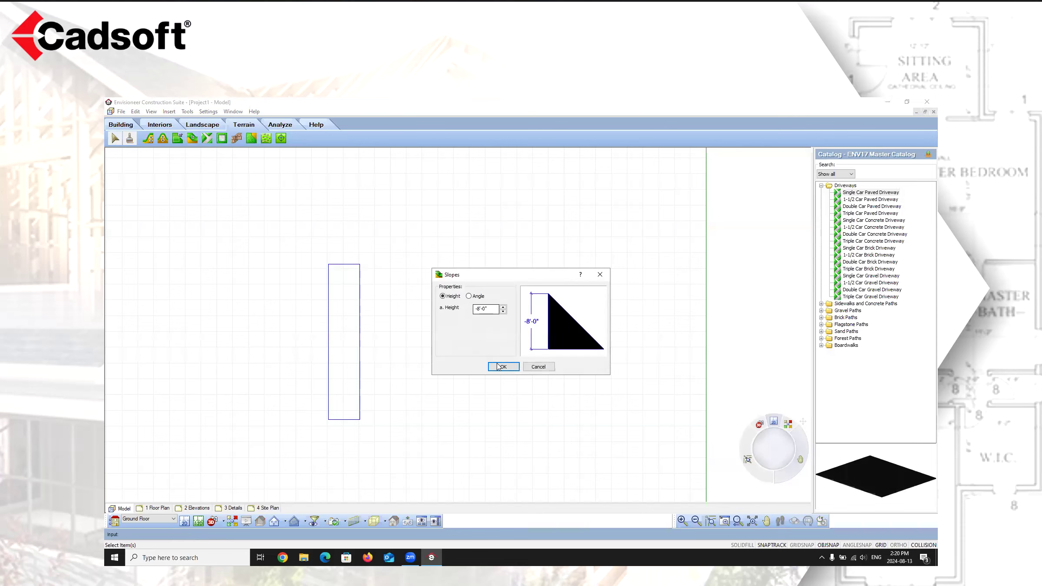
left_click(479, 308)
left_click(502, 366)
left_click(371, 419)
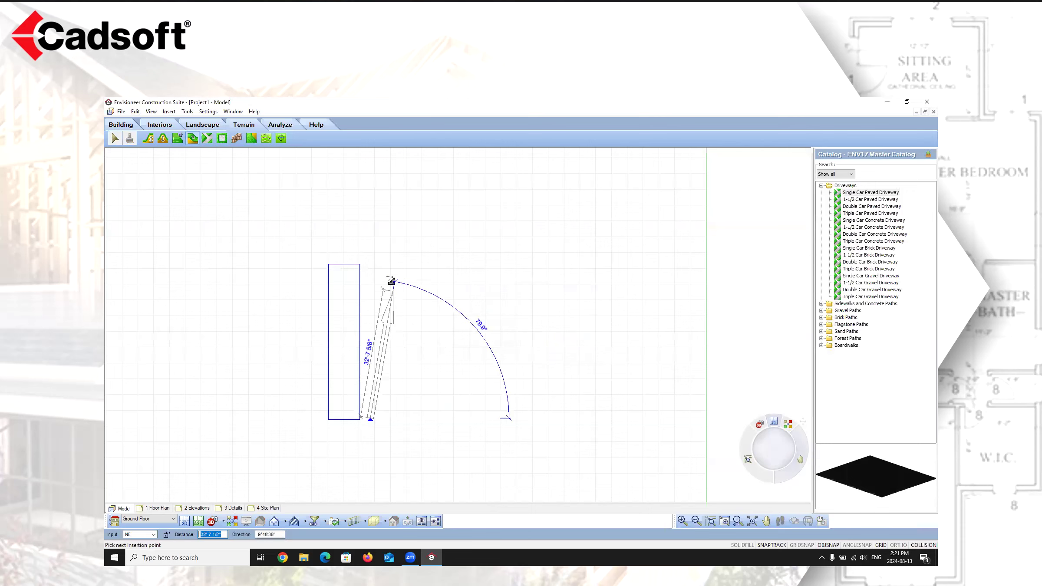
left_click(371, 264)
right_click(425, 367)
left_click(436, 372)
Step: View the driveway on the sloped terrain in the 3D perspective, panning so its full length can be examined
left_click(223, 521)
left_click(241, 500)
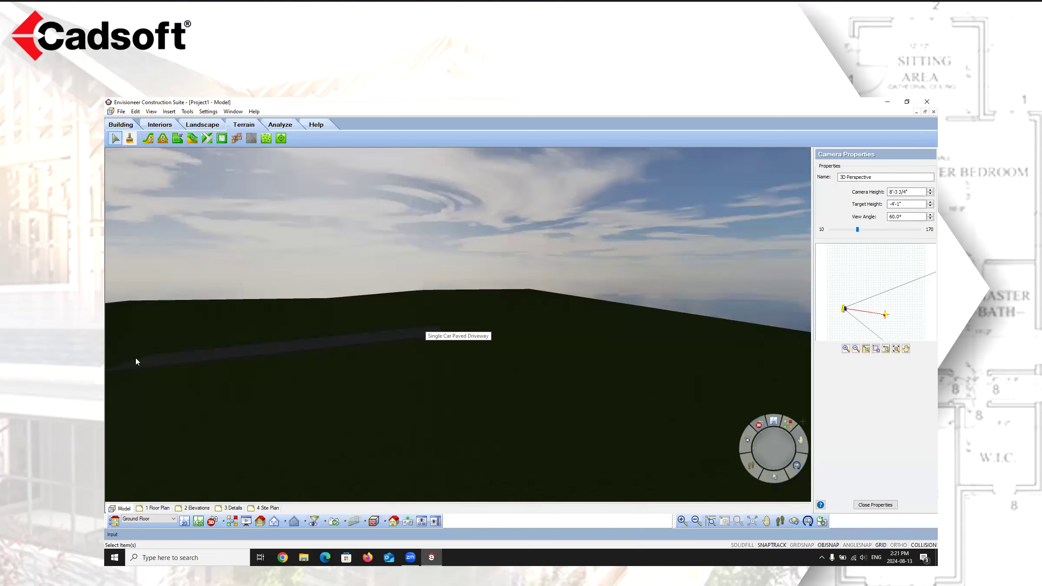
left_click(761, 524)
left_click_drag(390, 425, 390, 382)
right_click(385, 379)
left_click(409, 387)
Step: Turn off Hug Terrain in the properties of the Single Car Paved Driveway
right_click(402, 380)
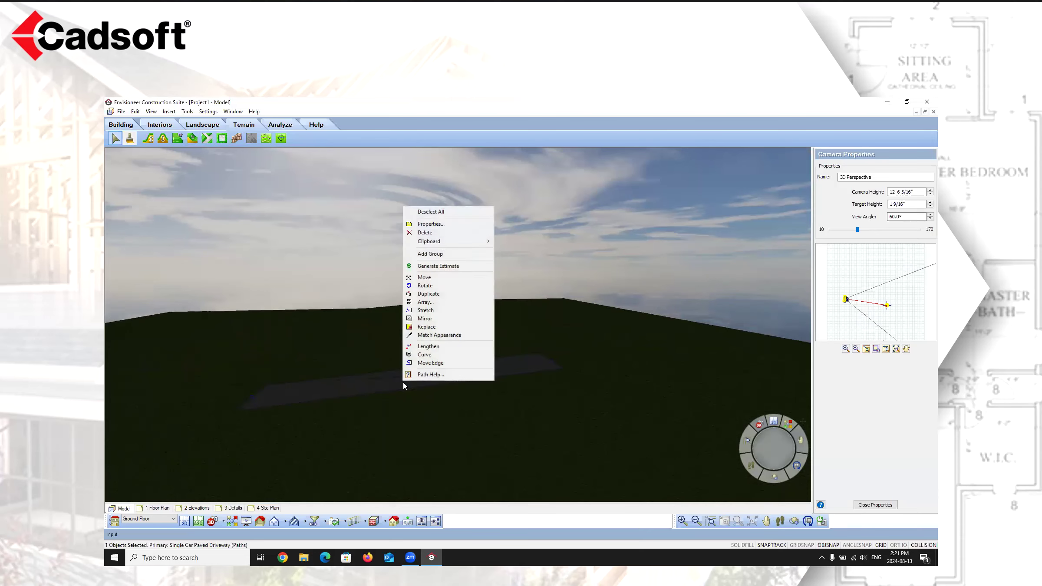
left_click(435, 224)
left_click(538, 333)
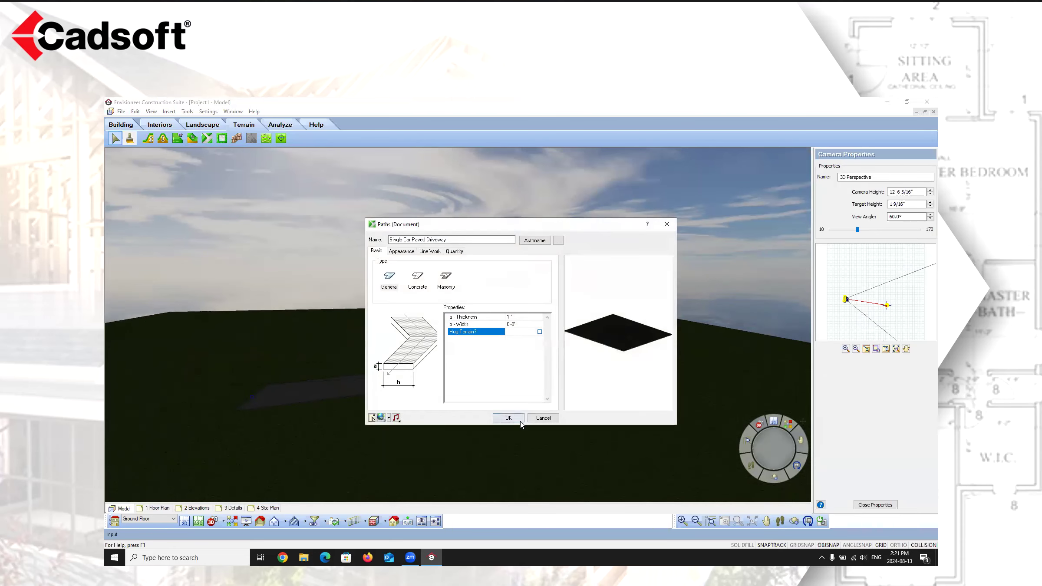
left_click(520, 420)
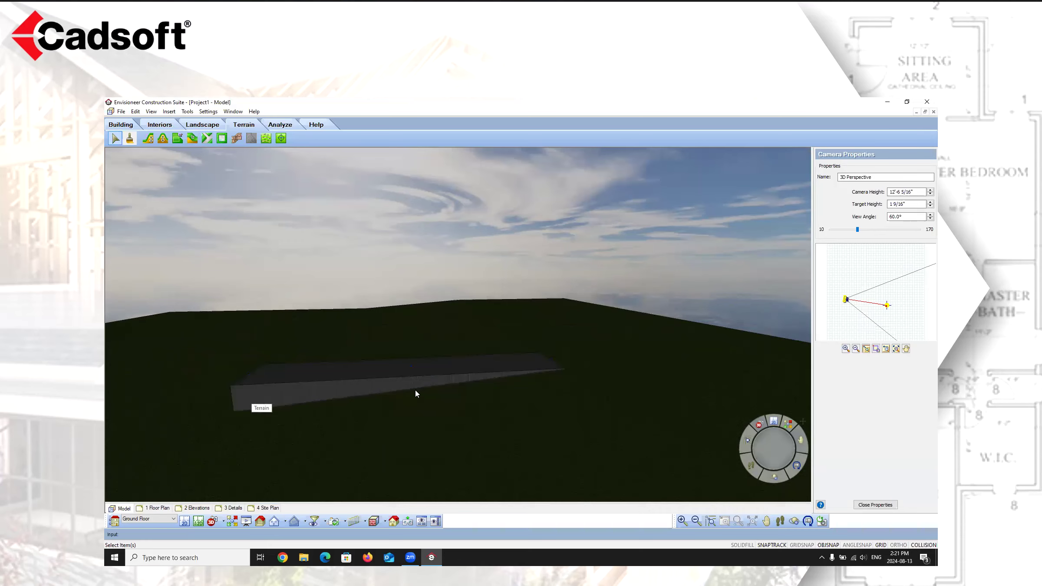
Step: Return to the 2D plan and delete the driveway, keeping the slope
left_click(281, 385)
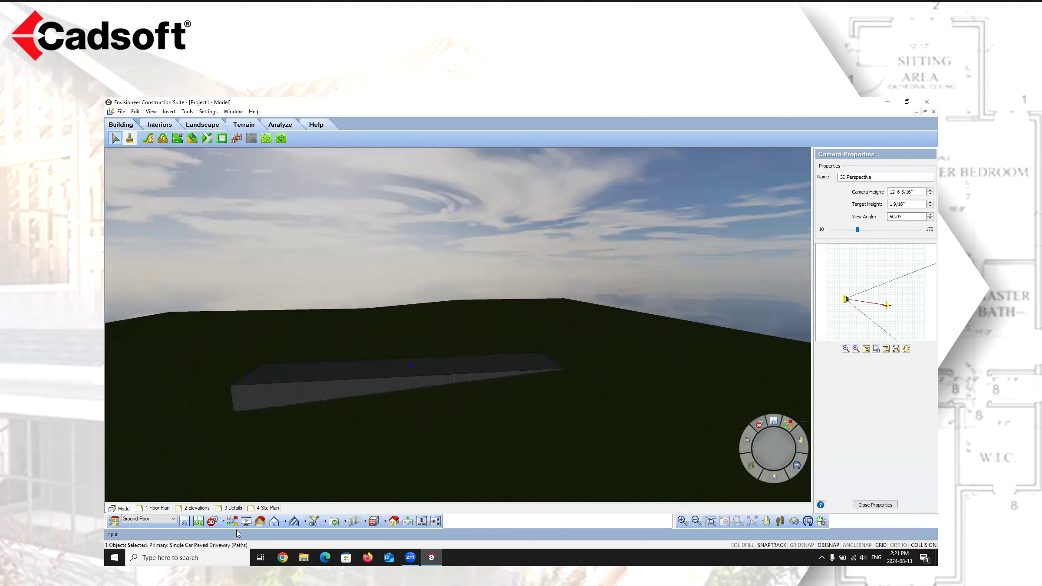
left_click(186, 521)
left_click(348, 271)
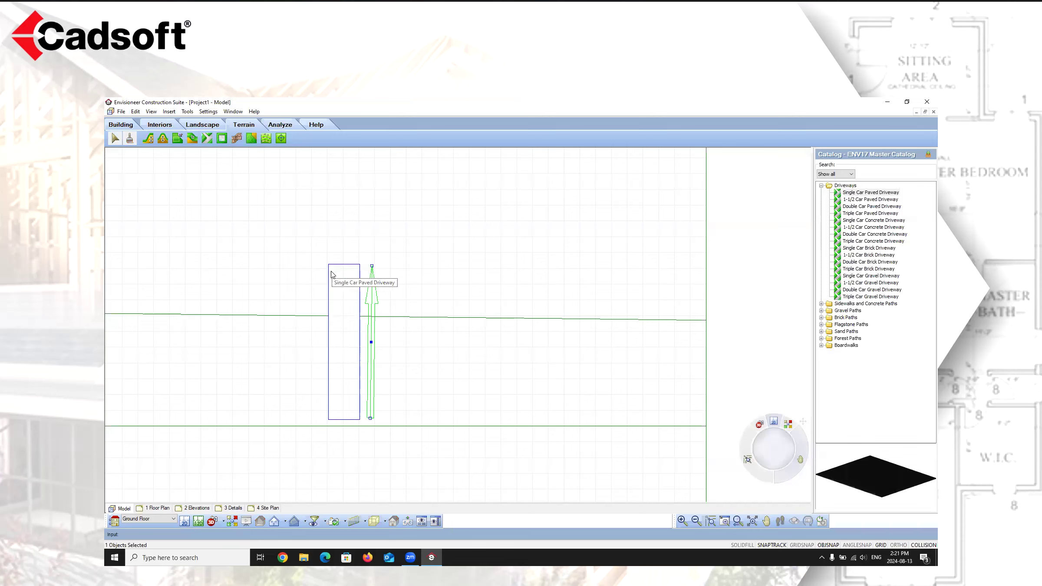
left_click(328, 275)
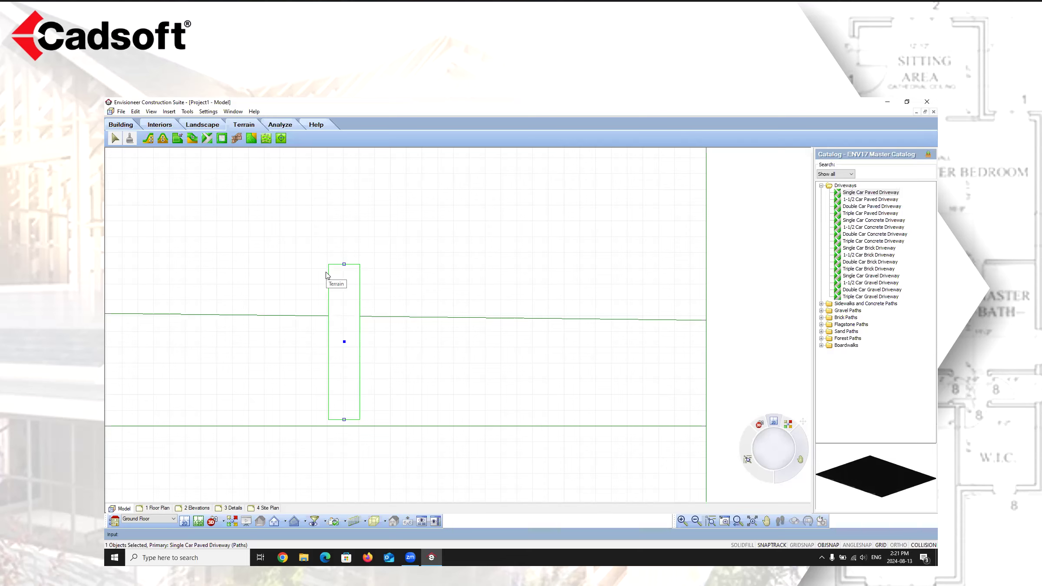
key("Delete")
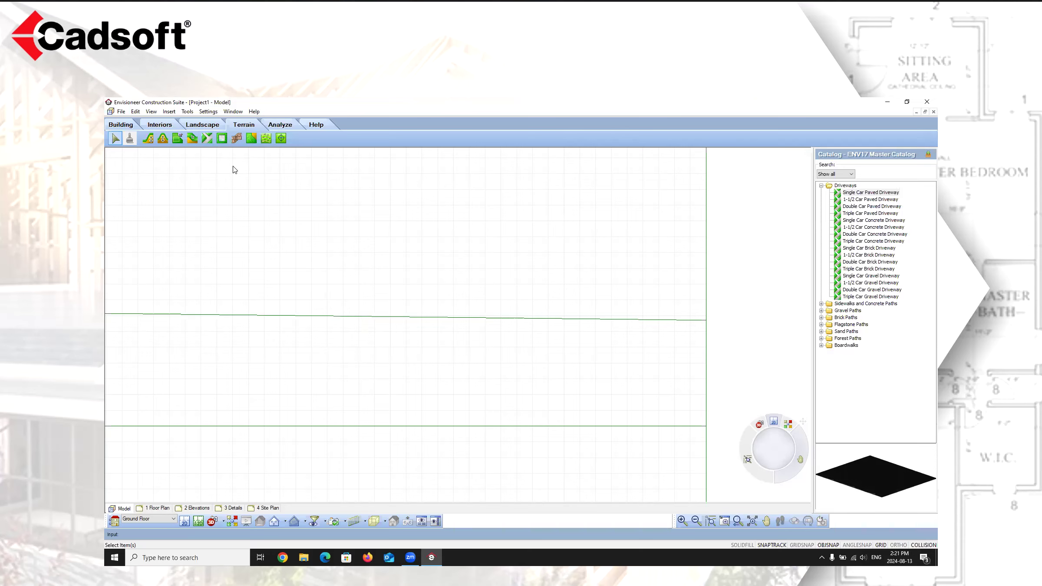
Step: Insert a four-cornered 6" Concrete Pad on the sloped area between the two contour lines
left_click(222, 139)
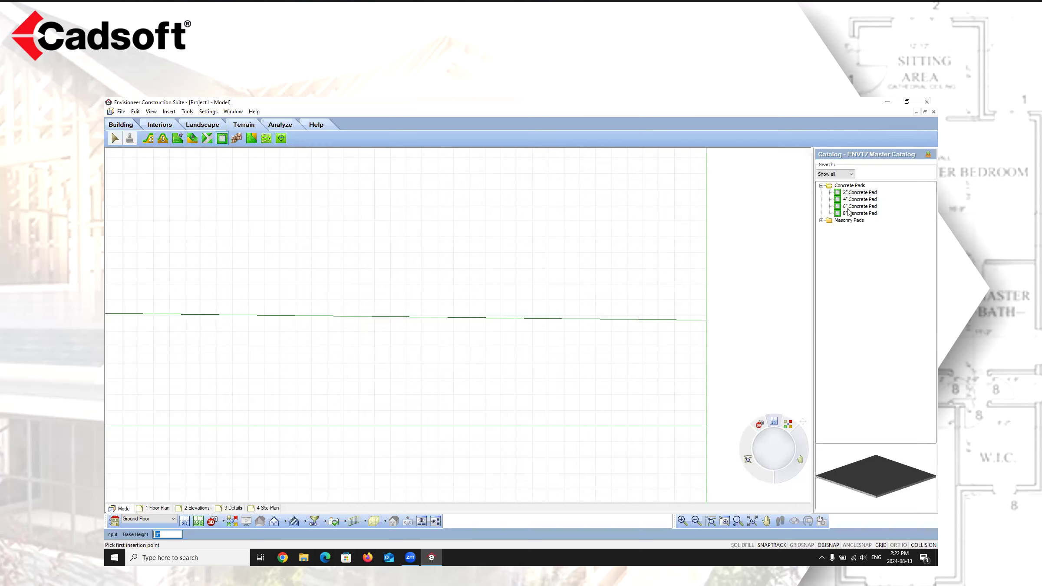
left_click(821, 221)
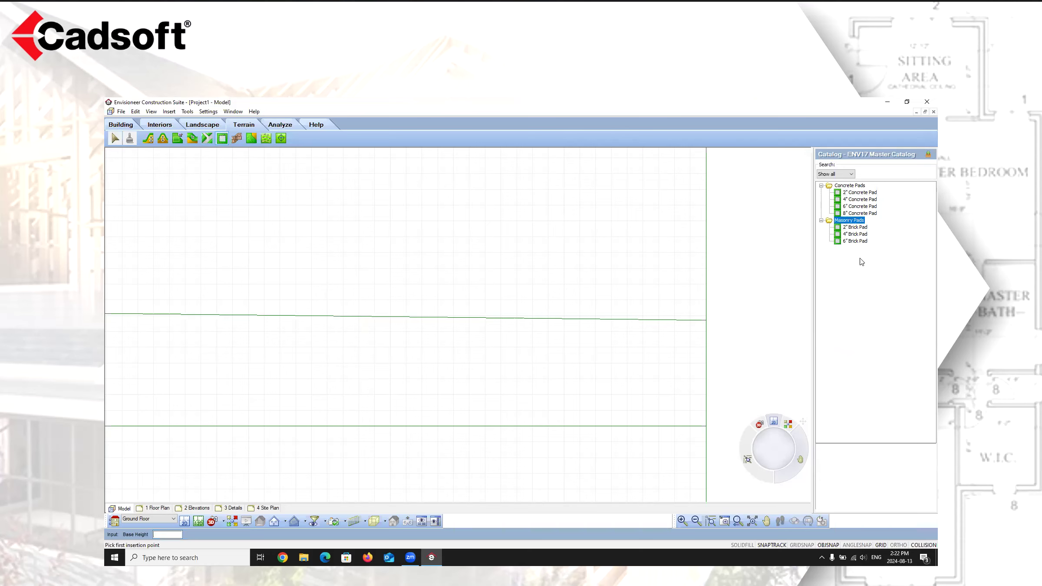
left_click(821, 220)
left_click(855, 207)
left_click(330, 337)
left_click(397, 338)
left_click(395, 413)
left_click(315, 409)
right_click(316, 410)
left_click(335, 415)
Step: Open the 3D perspective and turn off Hug Terrain in the concrete pad's properties
left_click(224, 521)
left_click(230, 499)
double_click(471, 372)
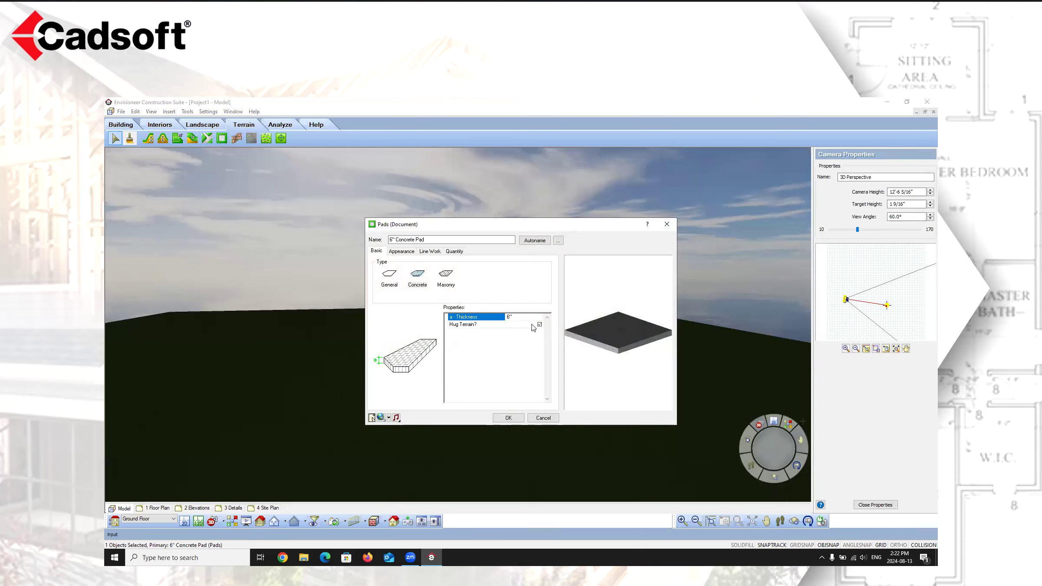
left_click(540, 325)
left_click(508, 418)
left_click(552, 246)
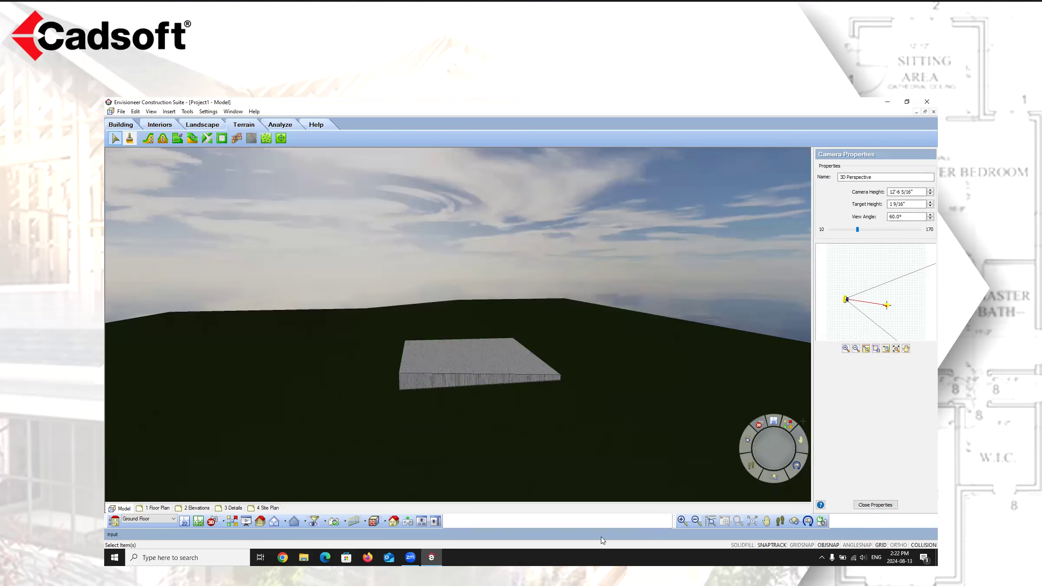
Step: Delete the concrete pad from the sloped terrain
left_click(767, 521)
left_click_drag(598, 425, 340, 361)
right_click(341, 361)
left_click(357, 368)
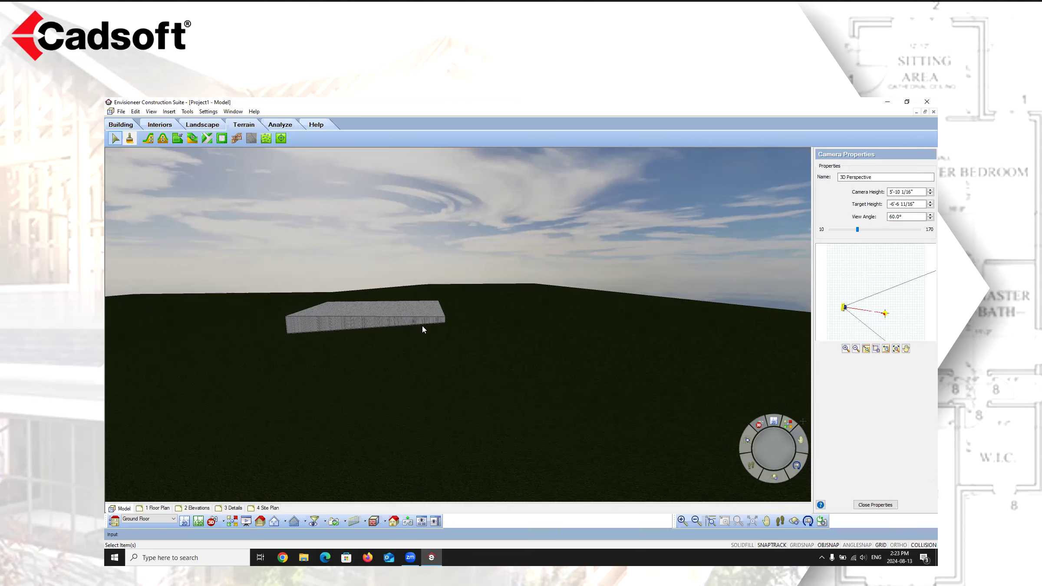
left_click(346, 323)
key("Delete")
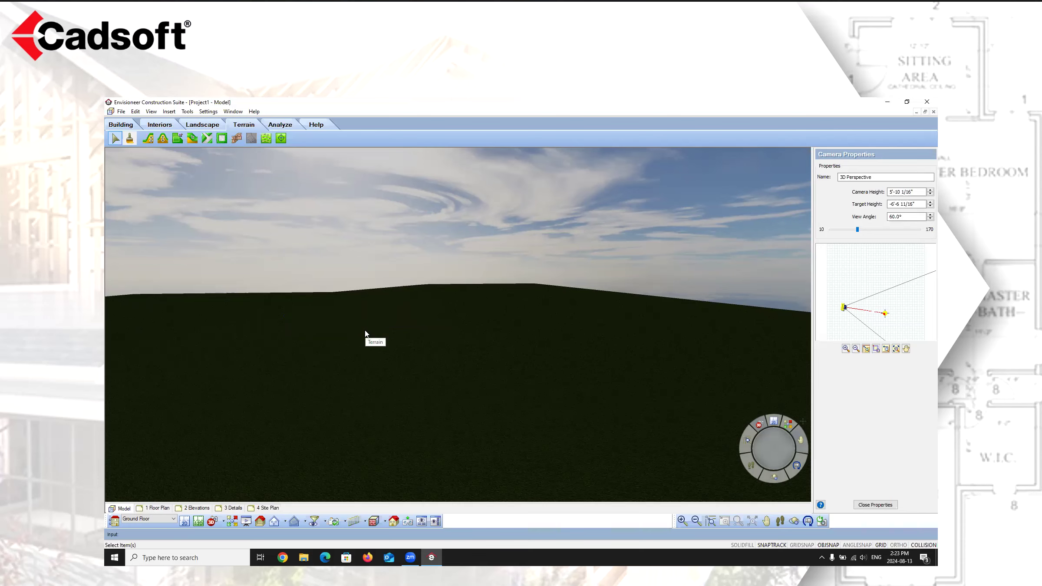
Step: Insert a rectangular 4" Concrete Floor slab about 17' wide on the slope in the 2D plan and view it in the 3D perspective
left_click(131, 125)
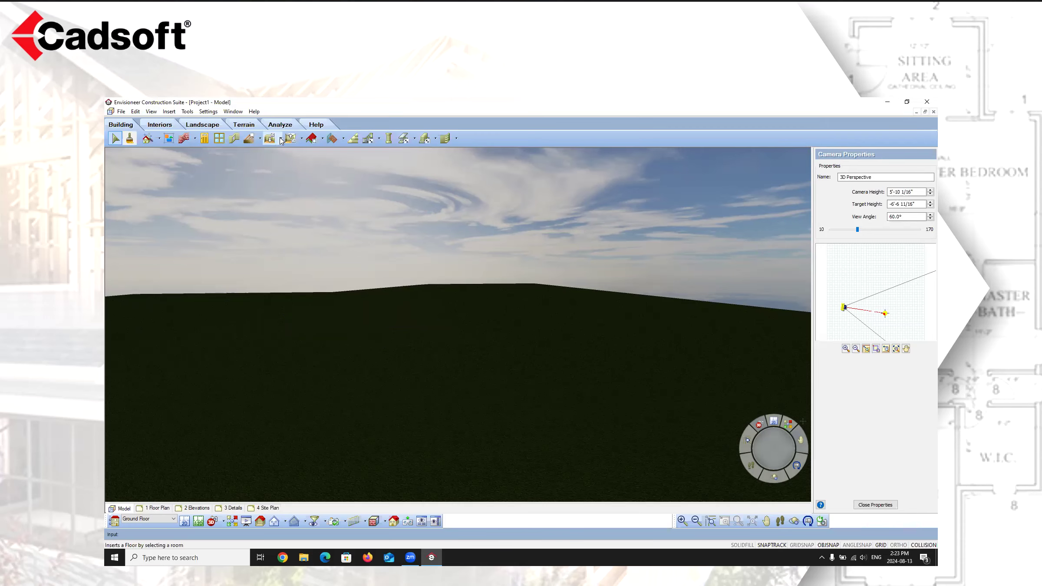
left_click(281, 139)
left_click(300, 169)
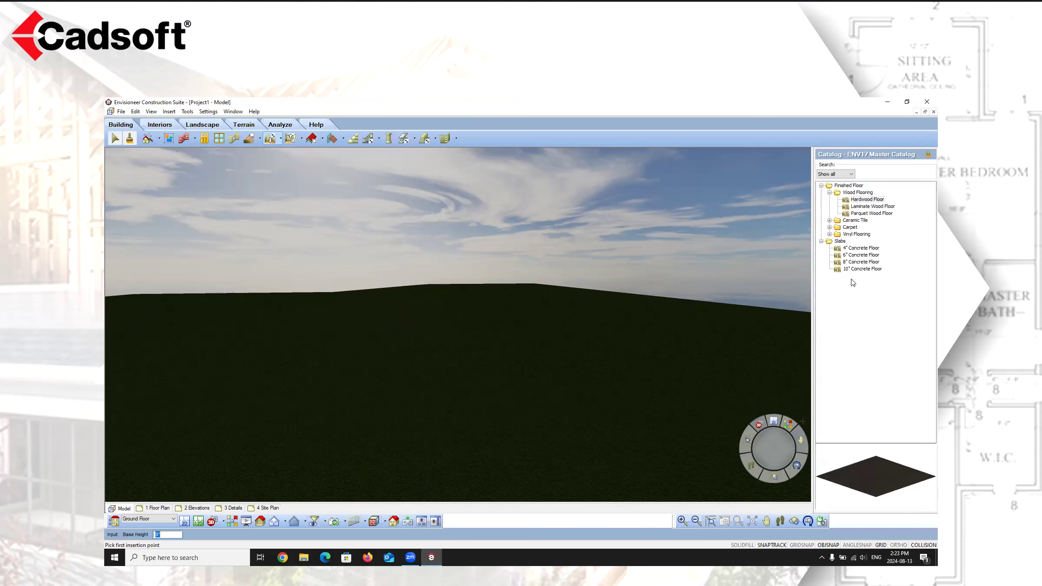
left_click(854, 253)
left_click(198, 521)
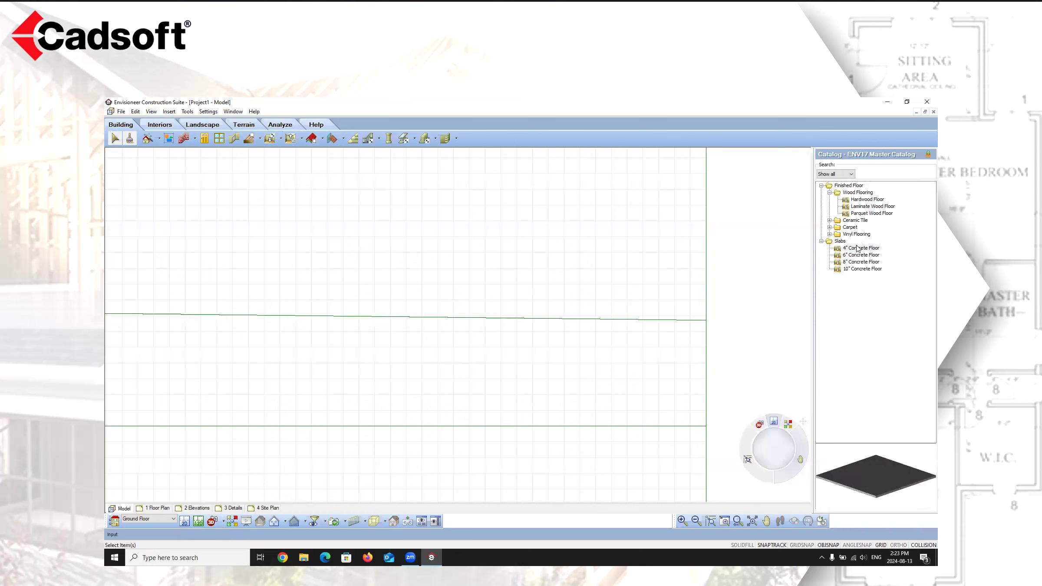
left_click(334, 341)
left_click(406, 340)
left_click(406, 400)
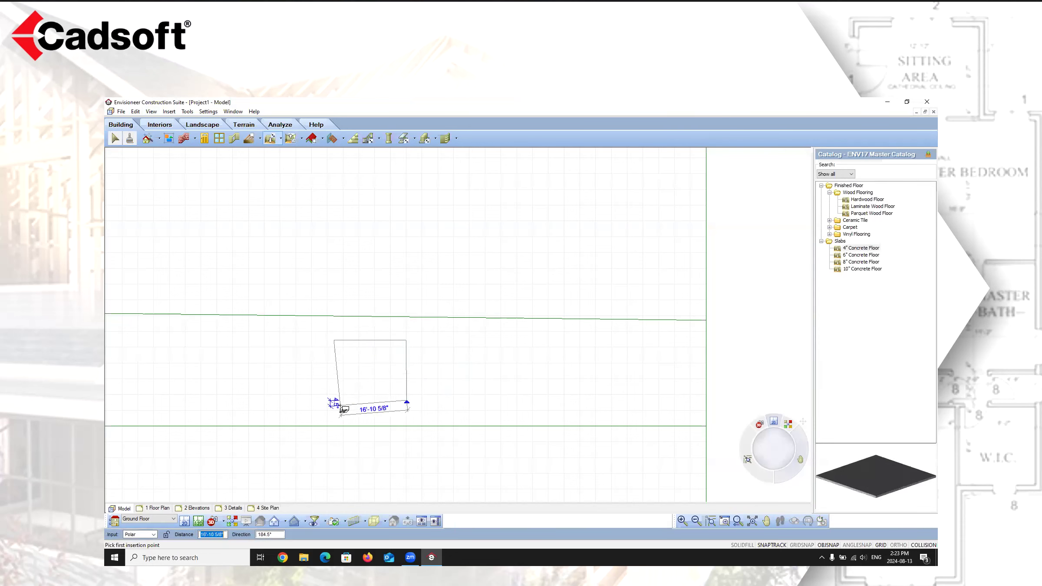
left_click(335, 400)
right_click(337, 406)
left_click(360, 408)
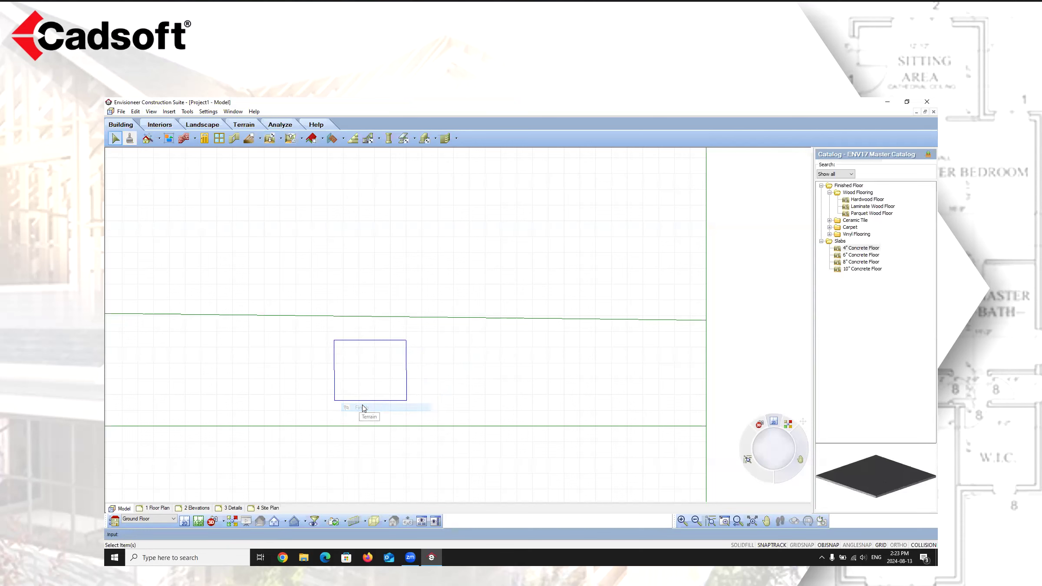
left_click(228, 524)
left_click(243, 496)
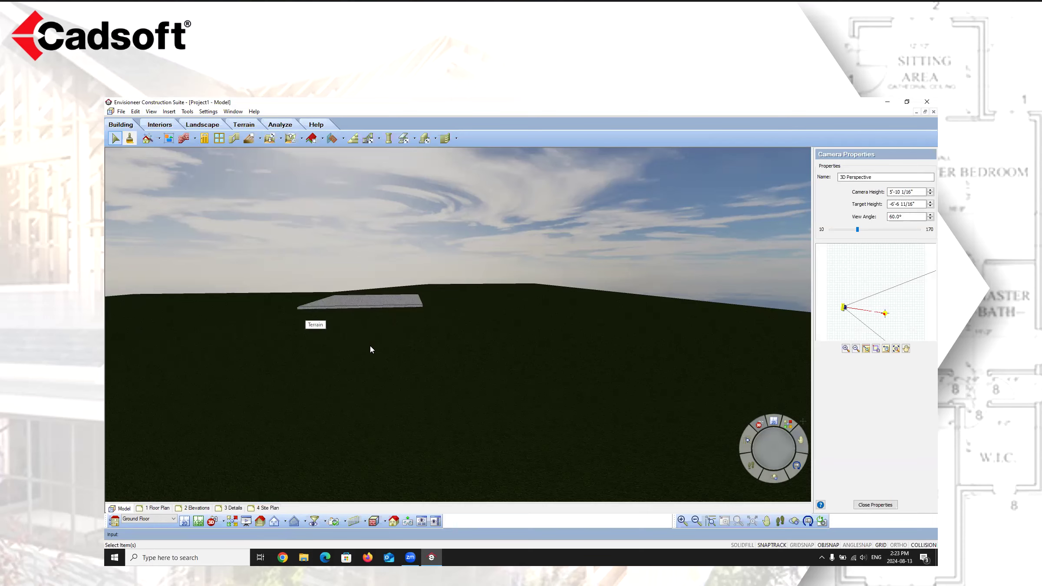
Step: Delete the 4" Concrete Floor slab from the sloped terrain
left_click(357, 306)
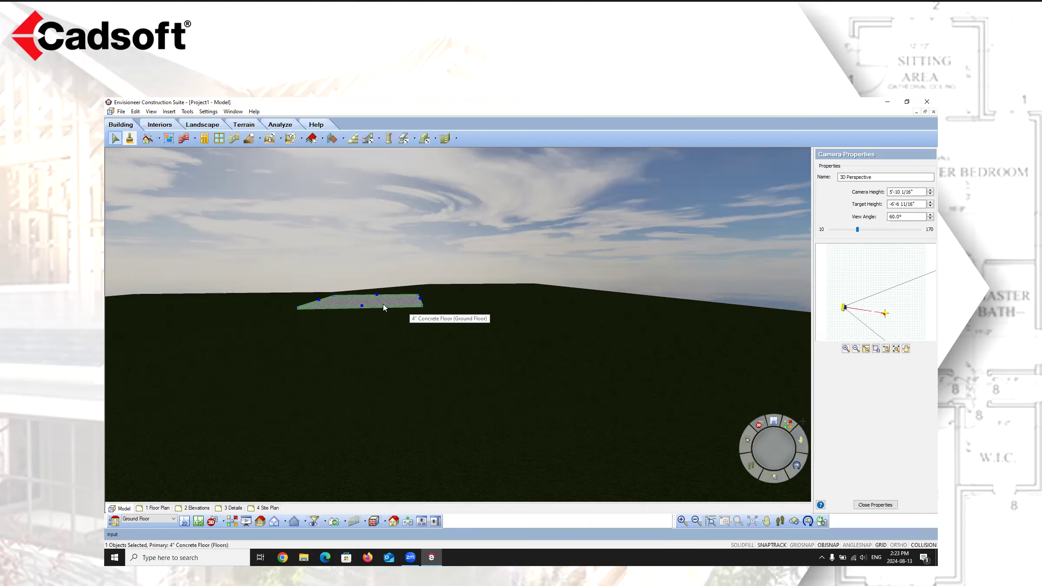
left_click(243, 124)
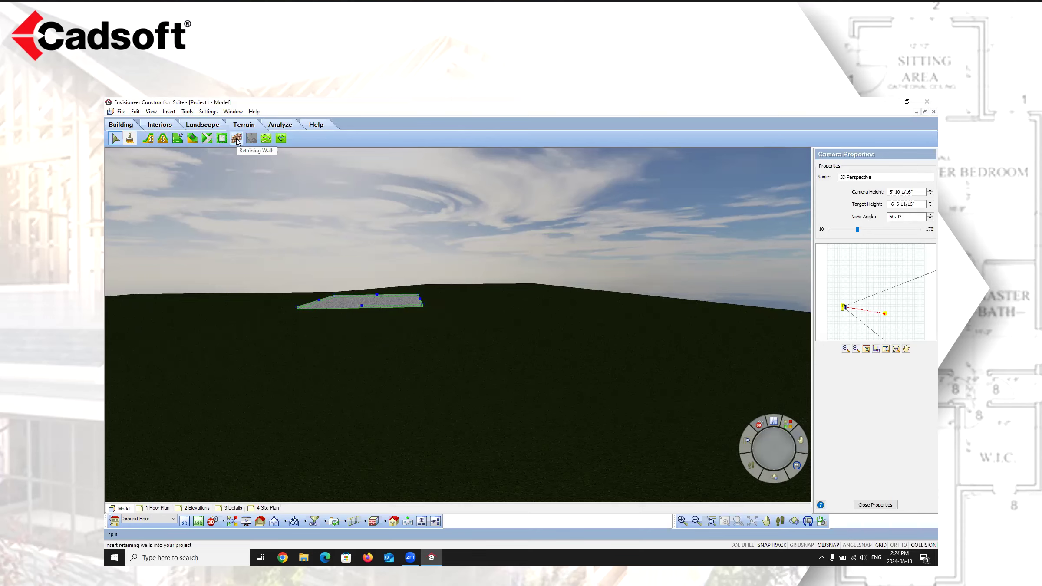
key("Delete")
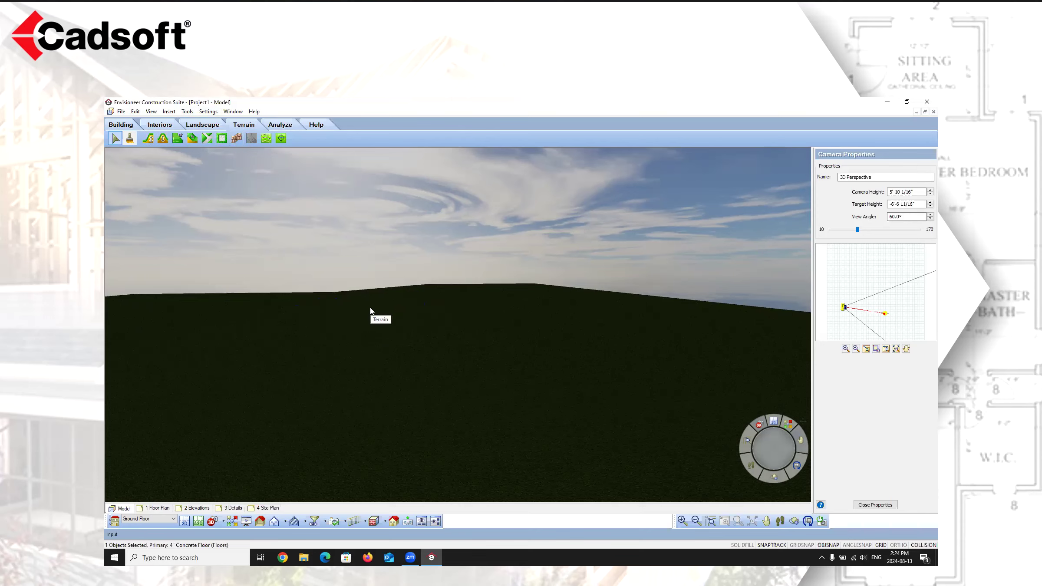
Step: Insert two connected 8" x 3' Wood Retaining Wall segments, about 38' along the lower contour line and 17' angled upslope, and check them in 3D
left_click(236, 138)
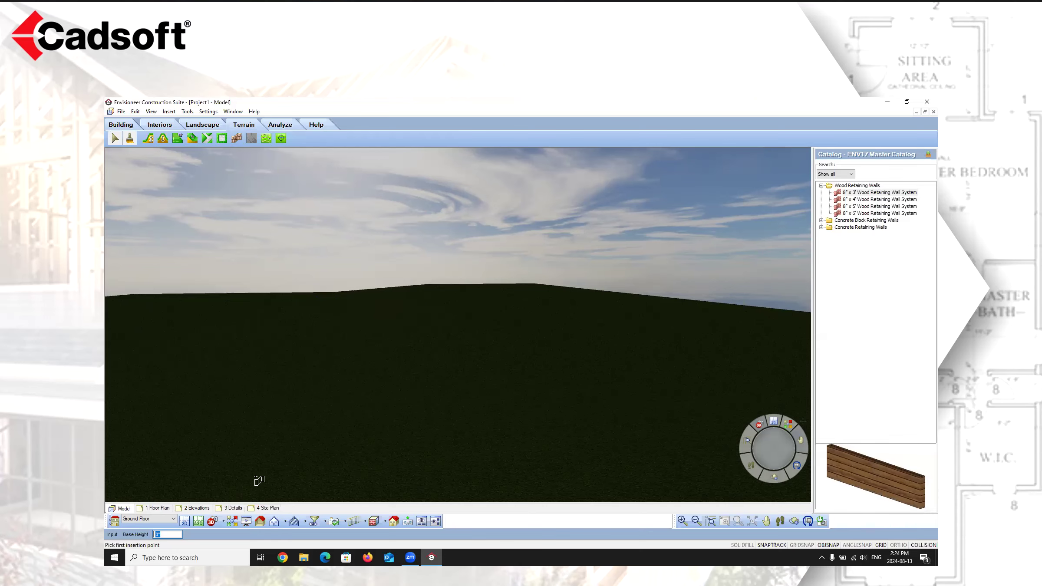
left_click(184, 521)
scroll(397, 297, "down", 5)
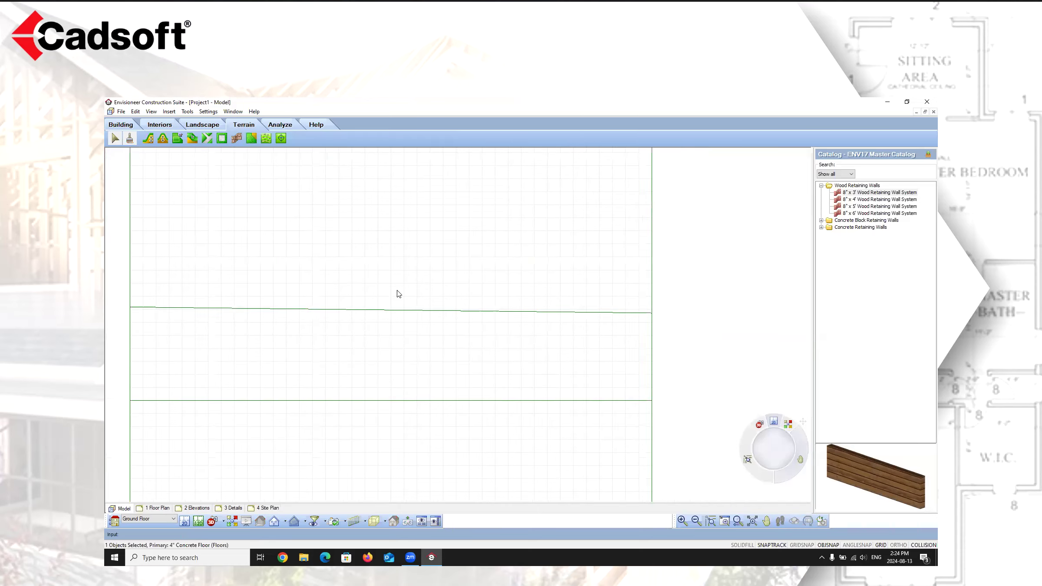
left_click(399, 298)
left_click(236, 138)
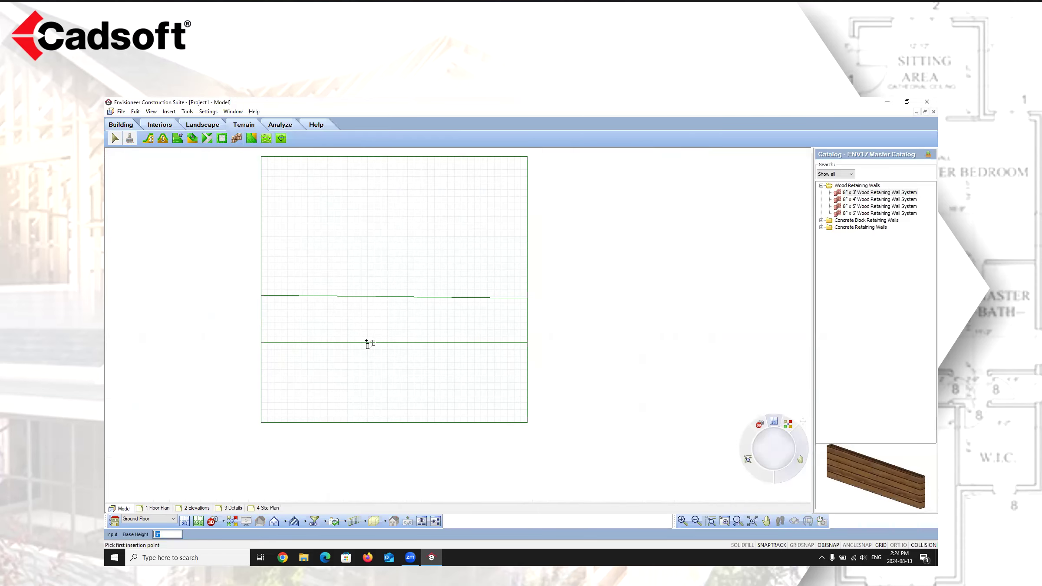
left_click(367, 343)
left_click(430, 344)
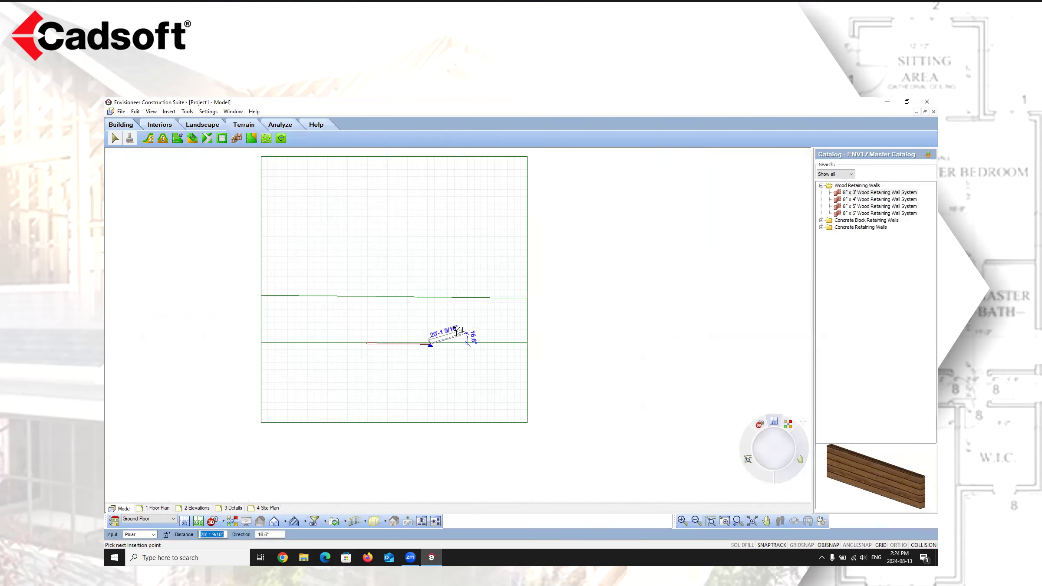
left_click(438, 316)
right_click(417, 341)
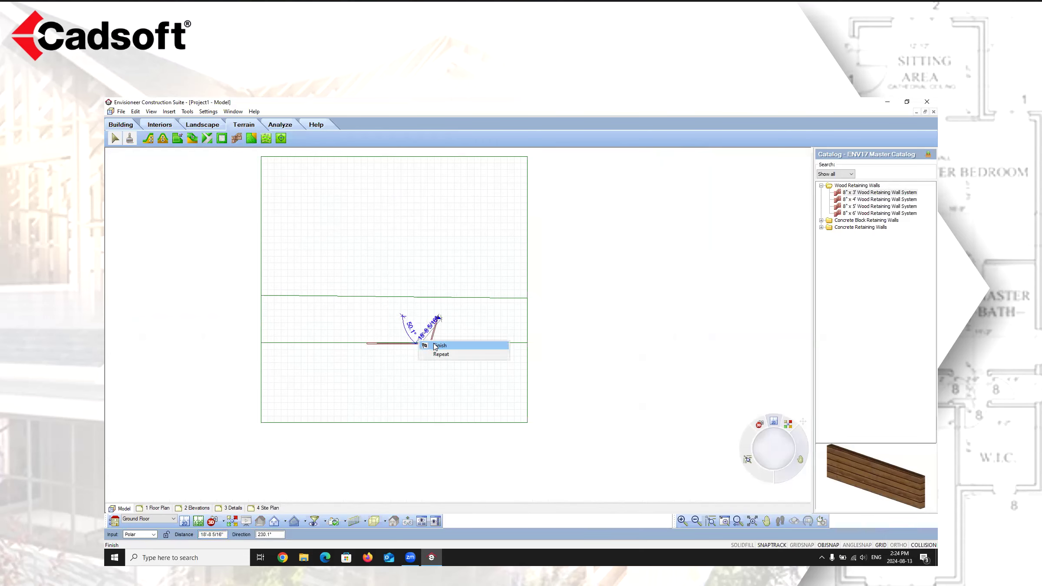
left_click(436, 344)
left_click(233, 501)
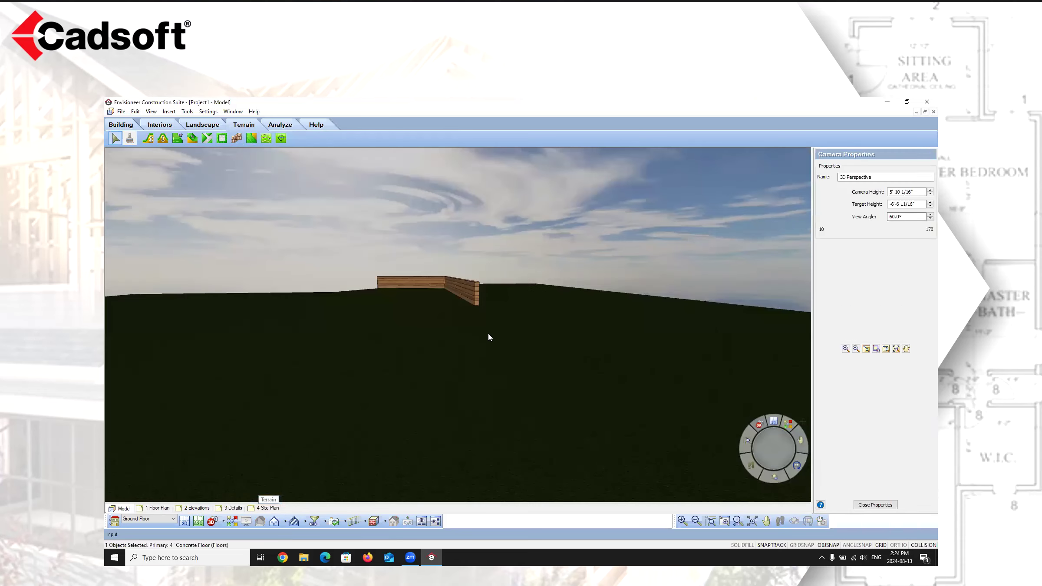
left_click(413, 280)
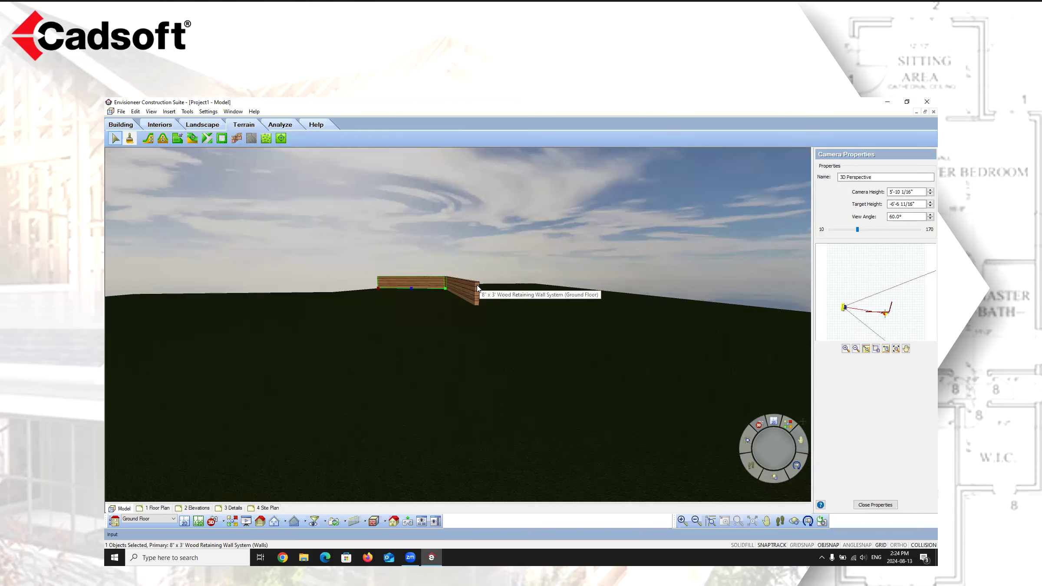
Step: Mirror the angled retaining wall about the midpoint of the long wall in the 2D plan, keeping the original
left_click(184, 521)
left_click(436, 330)
scroll(429, 332, "up", 4)
scroll(270, 367, "up", 3)
scroll(335, 353, "up", 2)
scroll(391, 343, "down", 3)
left_click(543, 282)
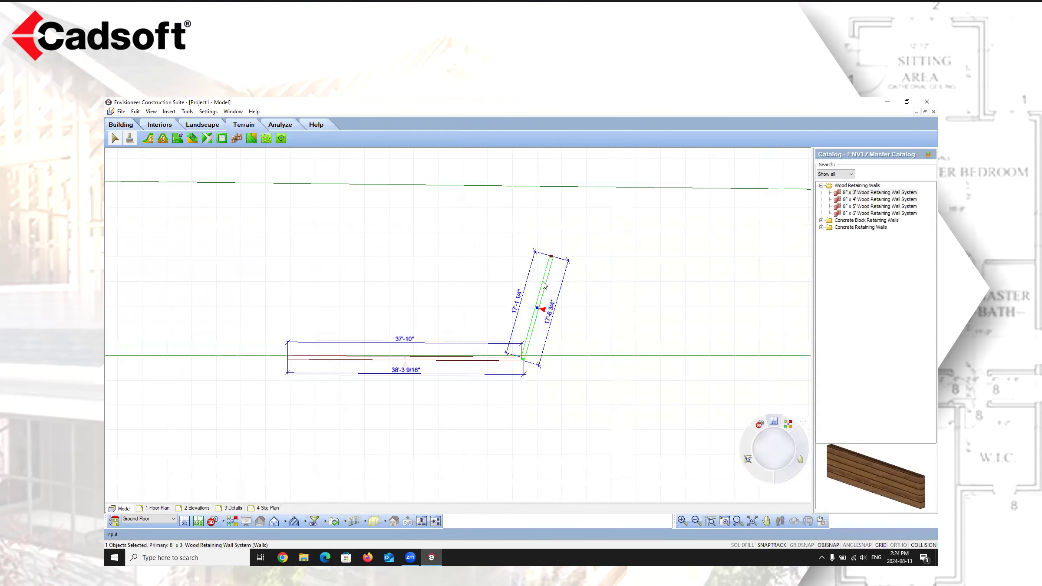
right_click(543, 282)
left_click(565, 403)
left_click(405, 360)
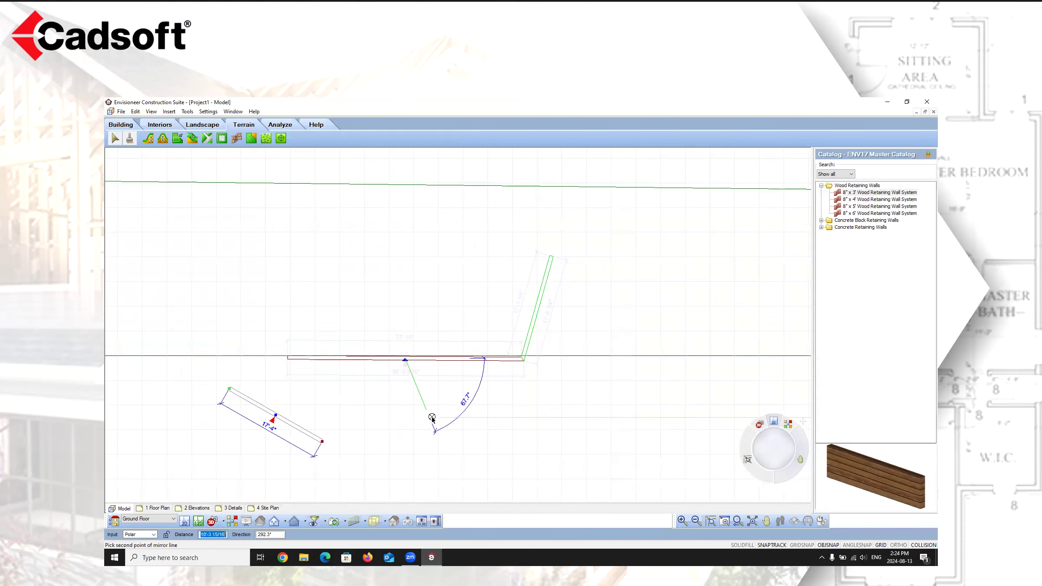
left_click(407, 438)
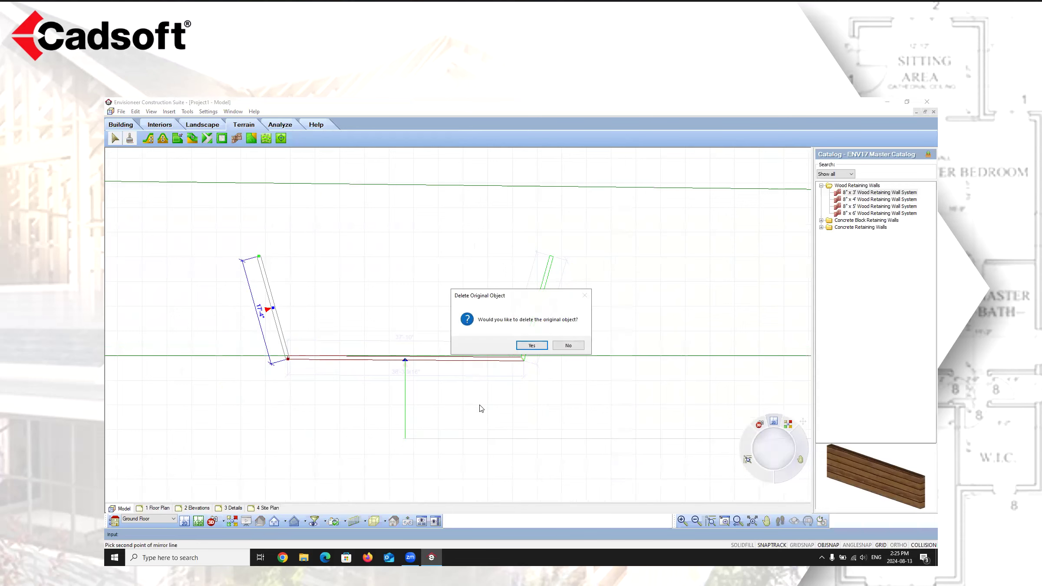
left_click(569, 345)
Step: Delete the existing terrain slope that runs through the retaining wall area
scroll(287, 338, "up", 3)
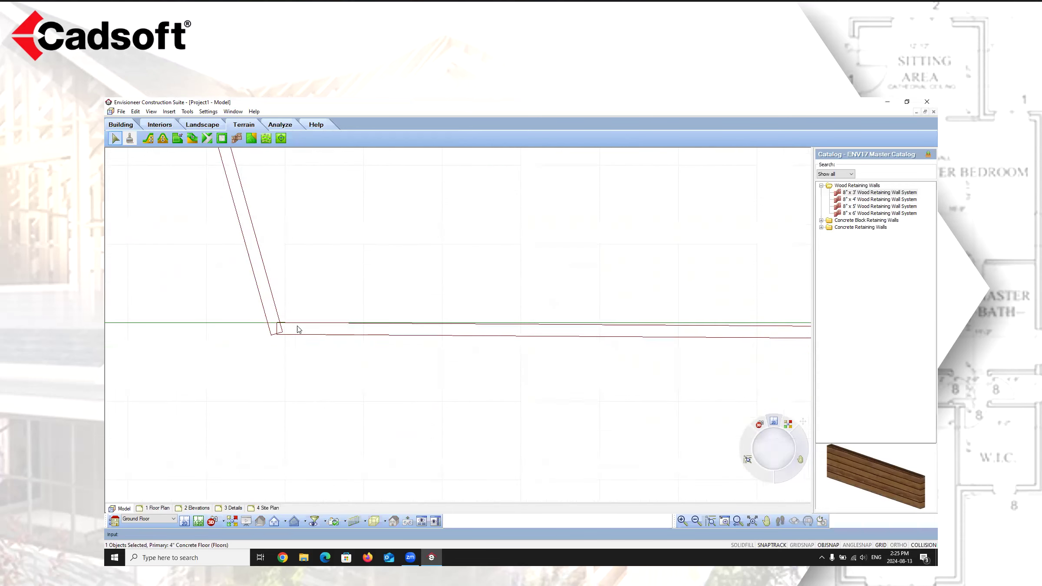
left_click(272, 325)
left_click(251, 320)
scroll(225, 408, "down", 3)
scroll(315, 368, "up", 1)
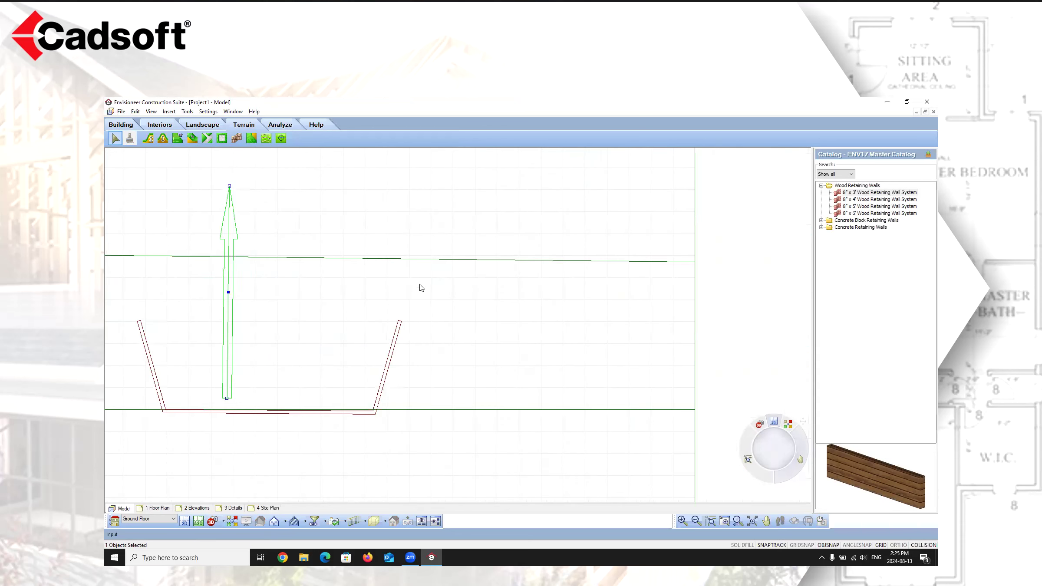
scroll(278, 230, "down", 1)
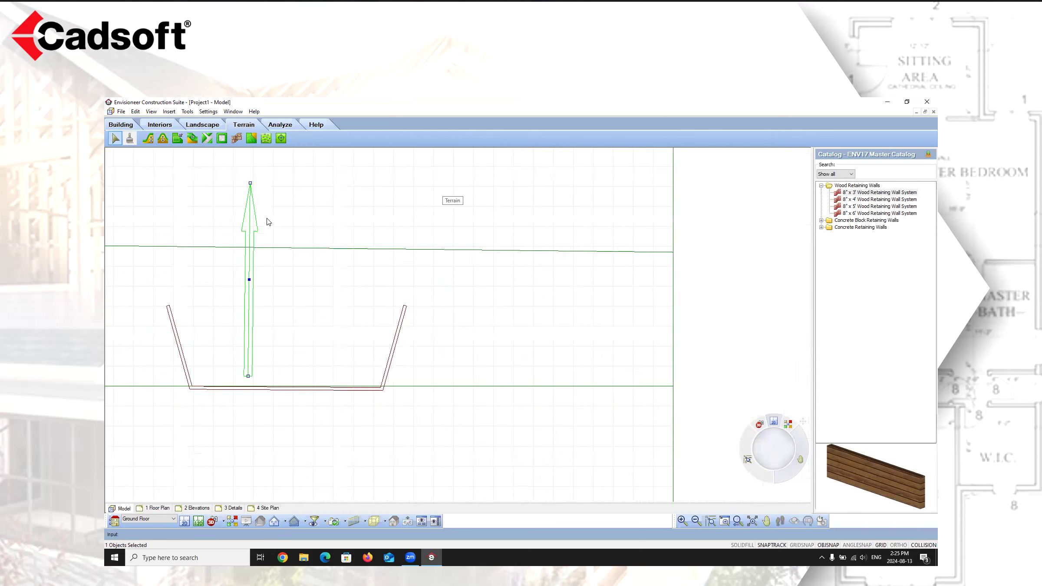
key("Delete")
Step: Insert a straight dividing line between the free ends of the two angled retaining walls and view the enclosure in 3D
scroll(304, 241, "down", 4)
scroll(256, 290, "up", 5)
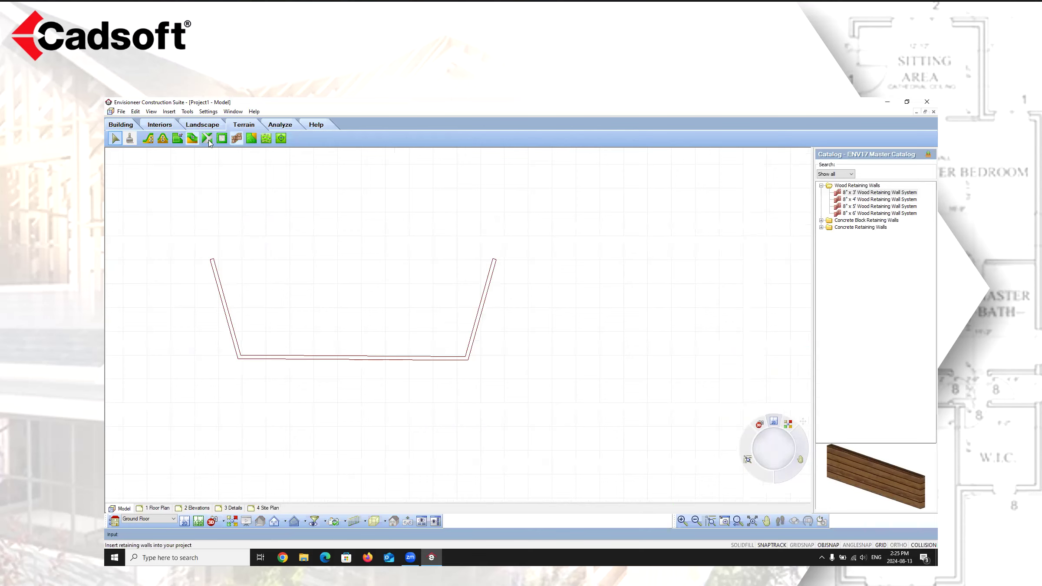
left_click(126, 125)
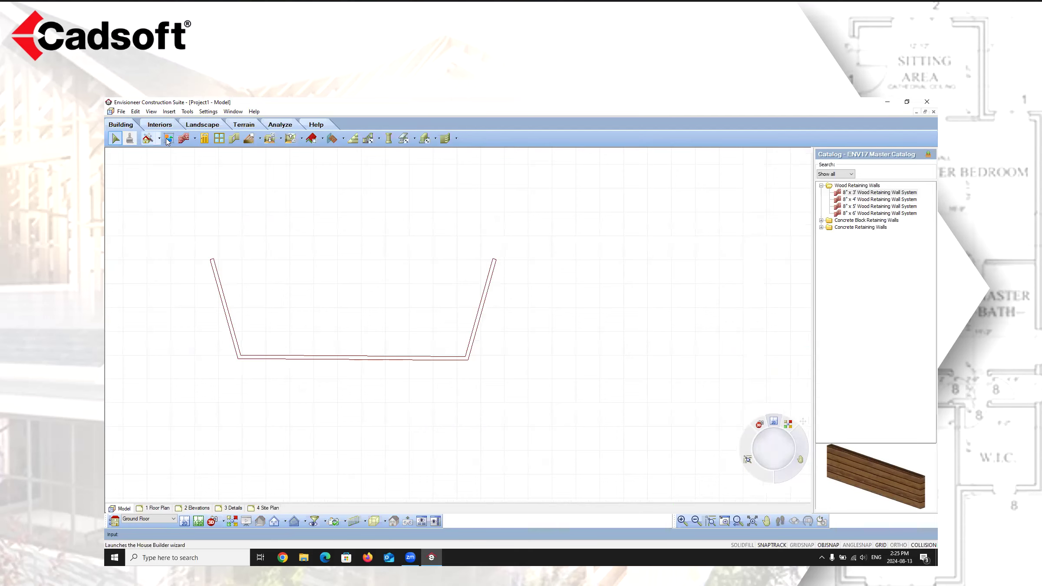
left_click(194, 136)
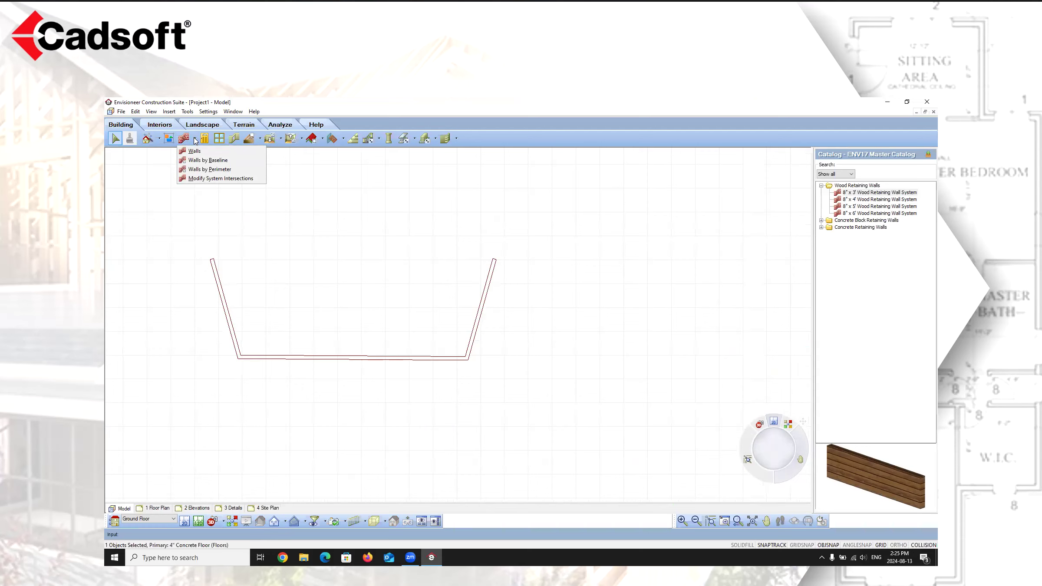
left_click(282, 139)
left_click(286, 179)
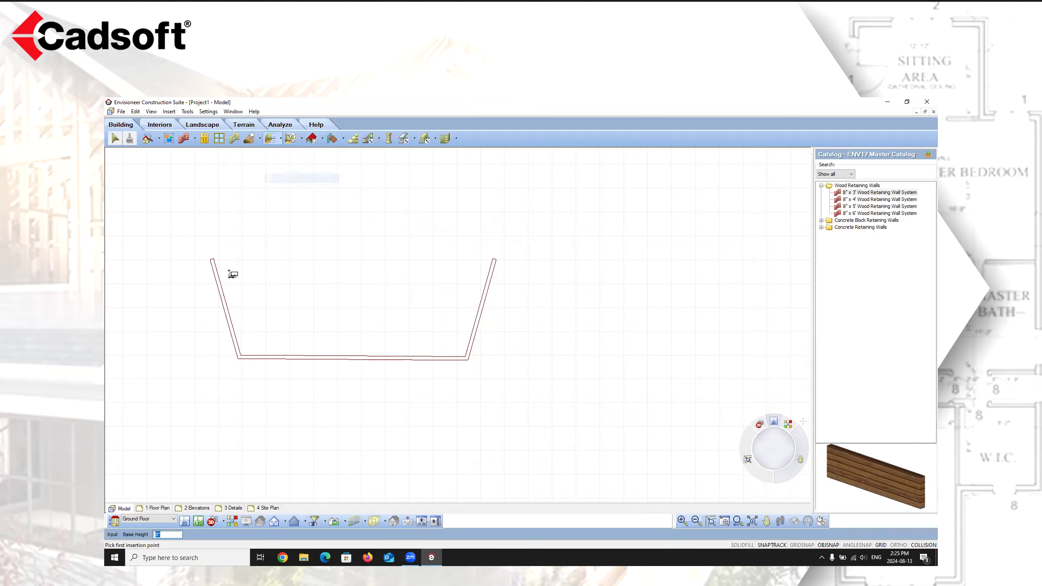
left_click(211, 260)
left_click(494, 259)
right_click(561, 259)
left_click(582, 264)
left_click(223, 521)
left_click(237, 499)
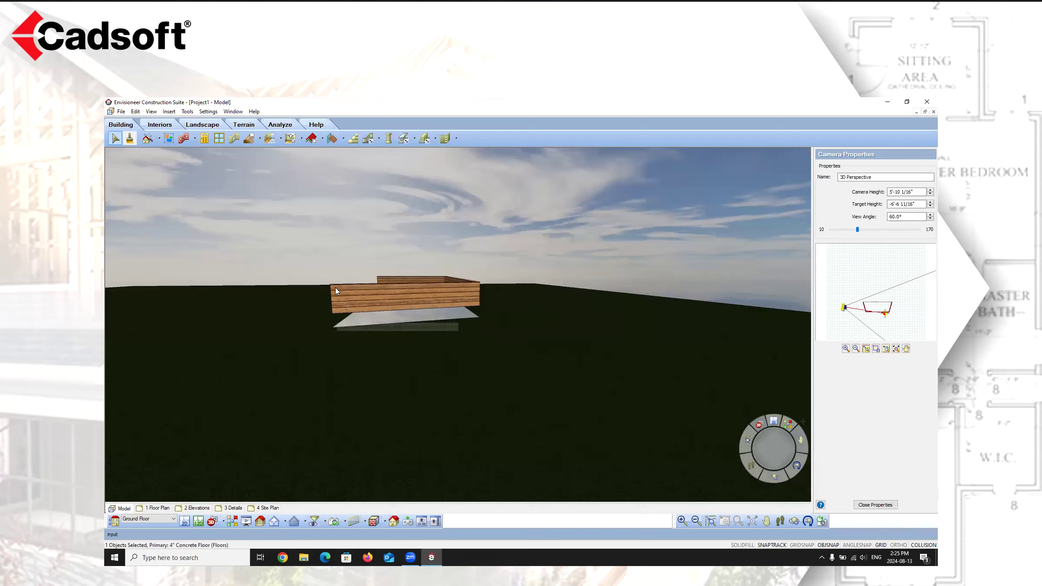
Step: Elevate the three retaining walls by -3'-0"
left_click(390, 296)
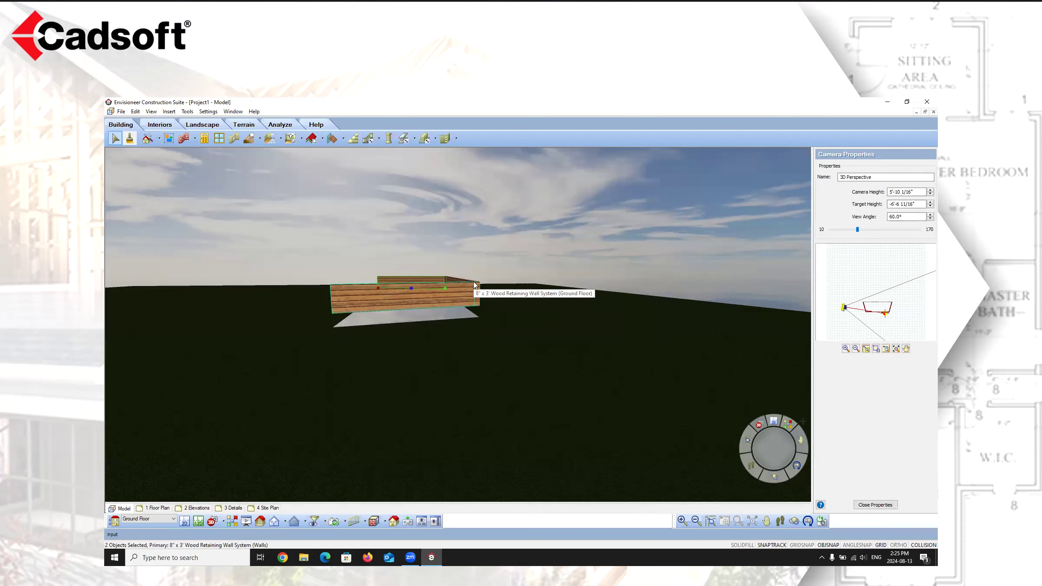
right_click(452, 277)
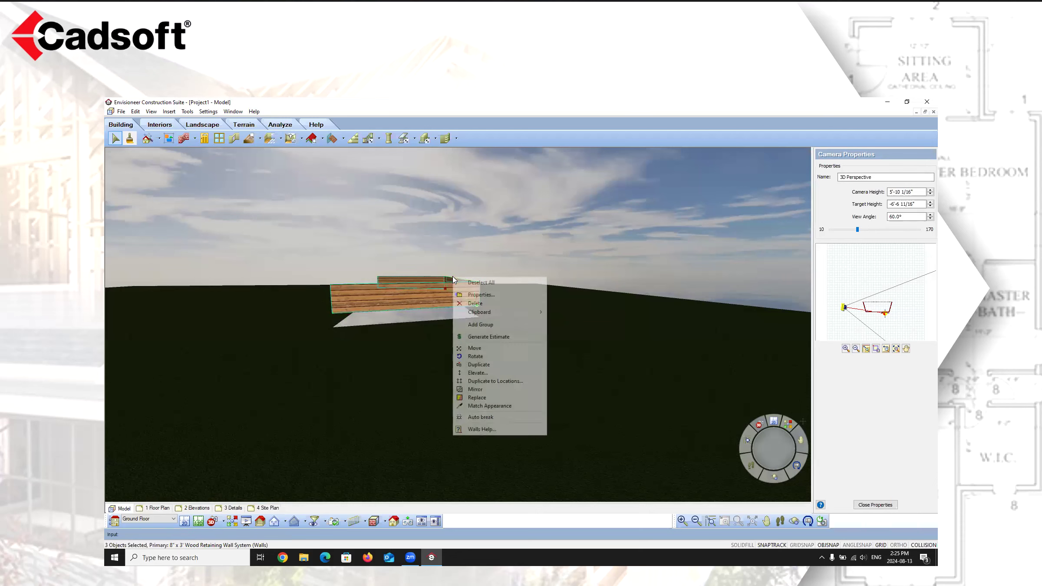
left_click(485, 372)
type("-3'-0\"")
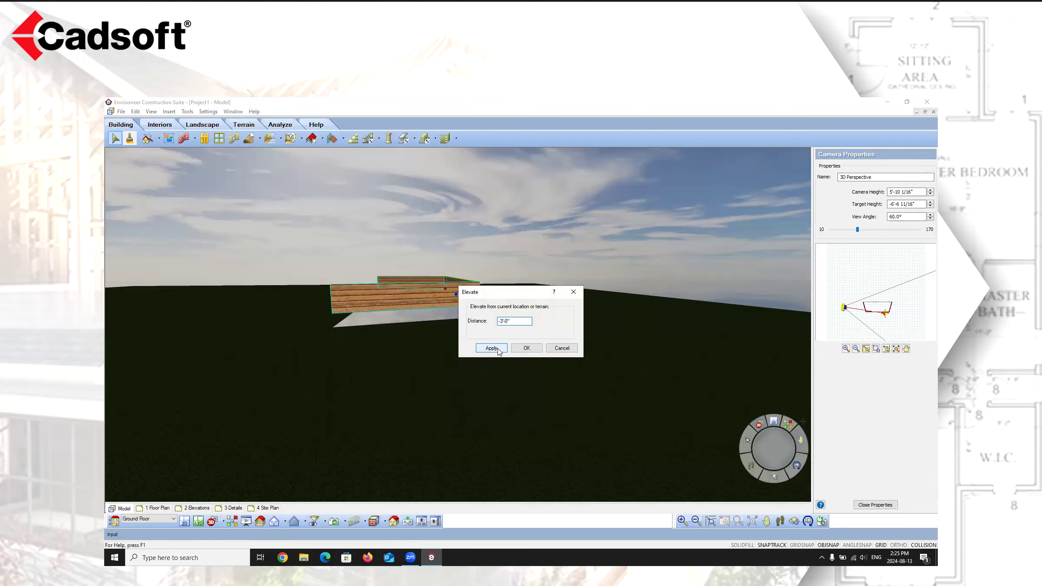
left_click(491, 348)
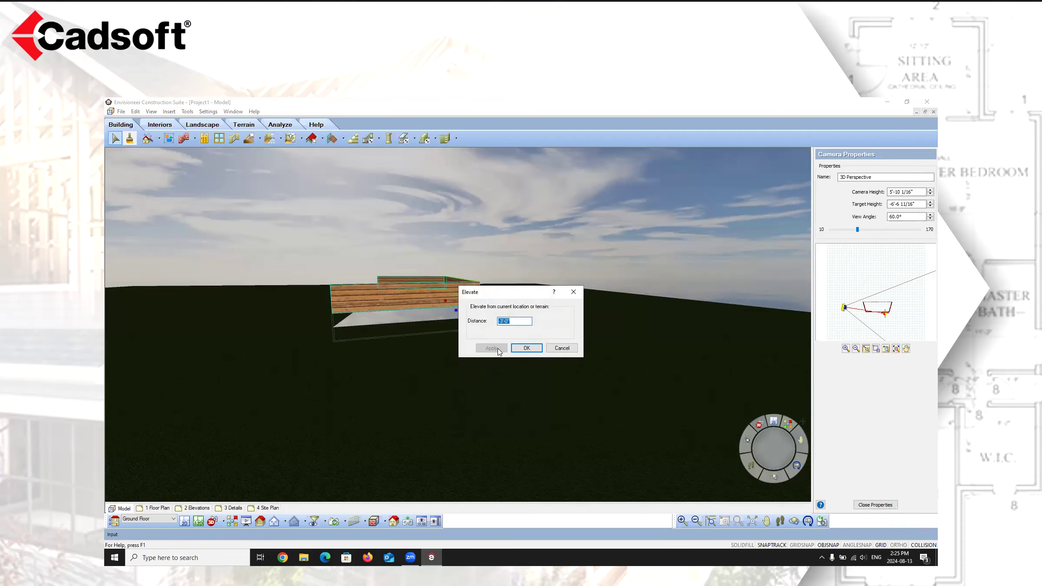
left_click(526, 348)
Step: Delete the dark surface covering the top of the retaining wall enclosure
left_click(502, 328)
left_click(418, 304)
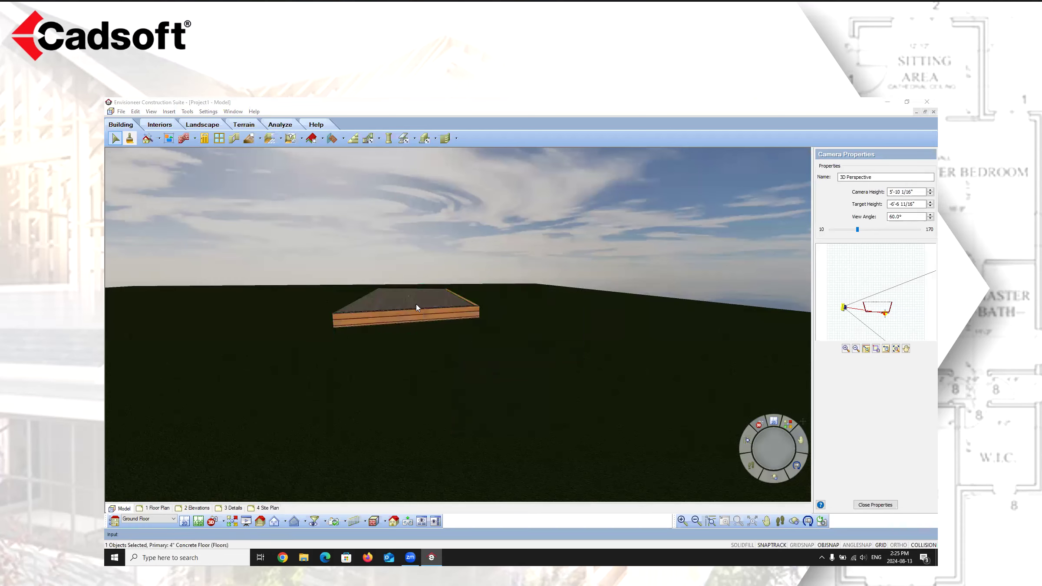
key("Delete")
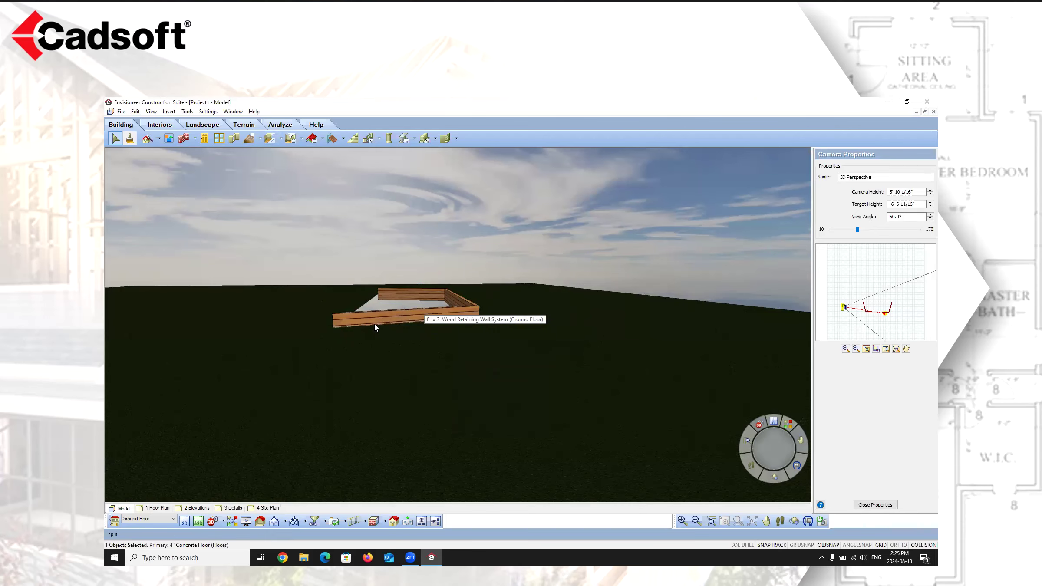
Step: Insert a slope with a height of -3'-0" from the enclosure's dashed line to the long retaining wall and view it in 3D
left_click(184, 521)
scroll(331, 340, "up", 2)
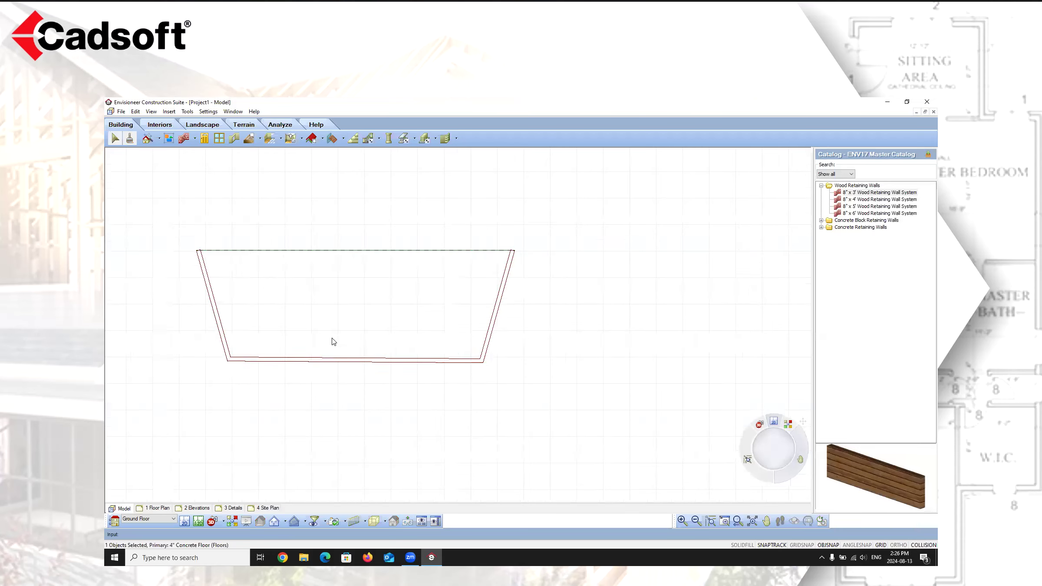
left_click(244, 125)
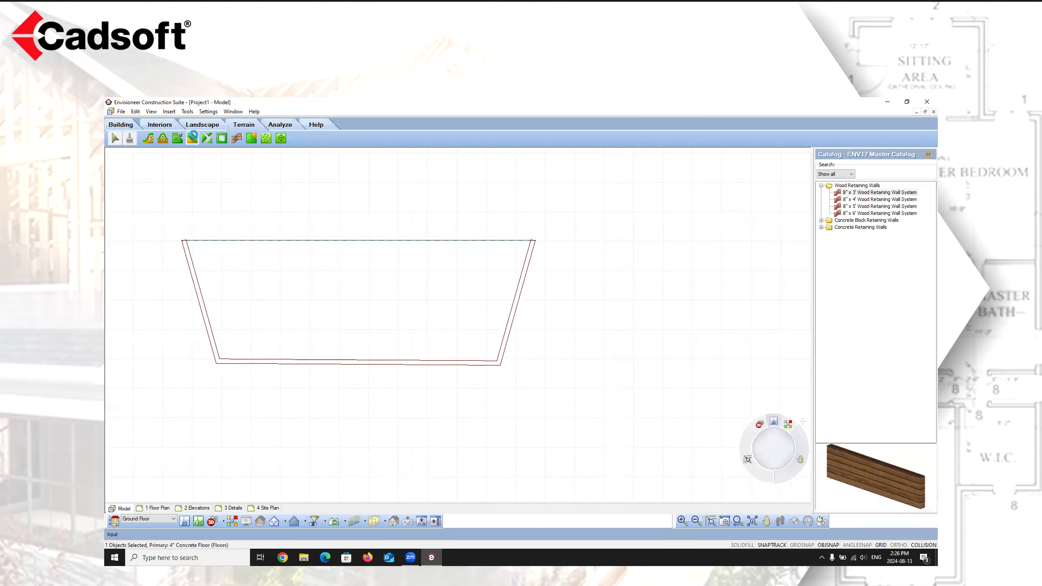
left_click(192, 137)
left_click(503, 367)
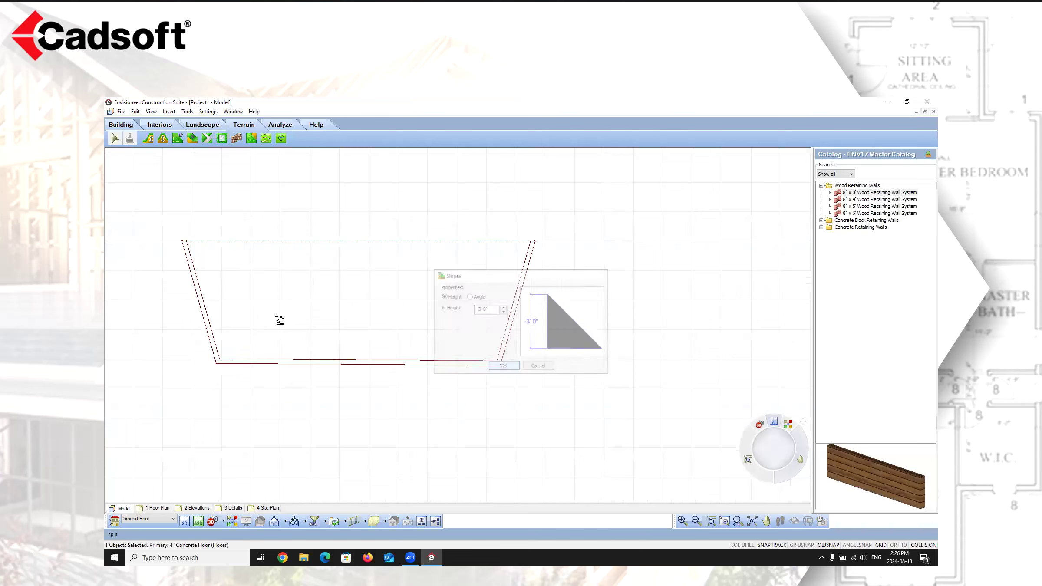
left_click(179, 241)
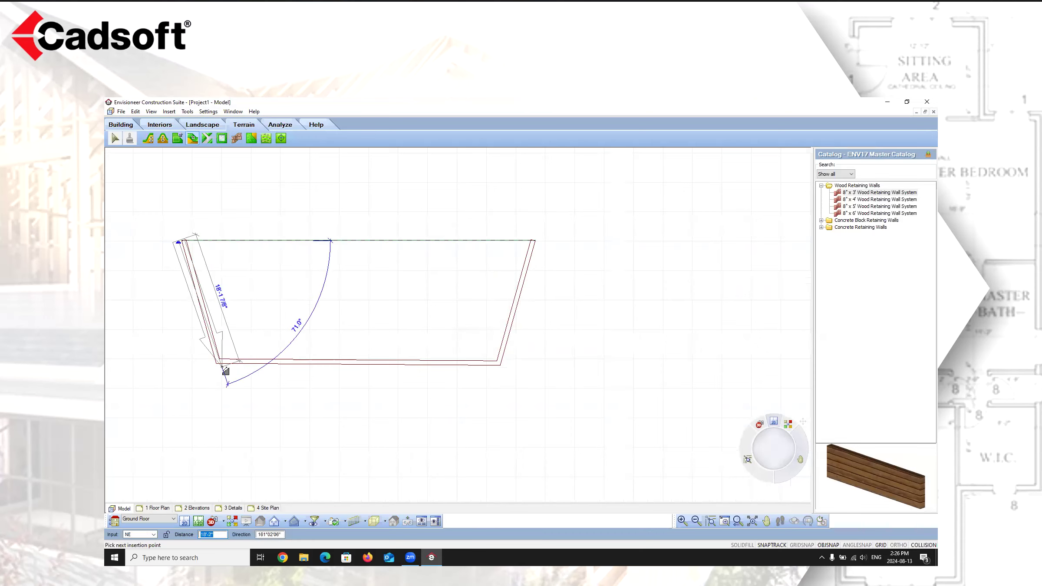
left_click(179, 365)
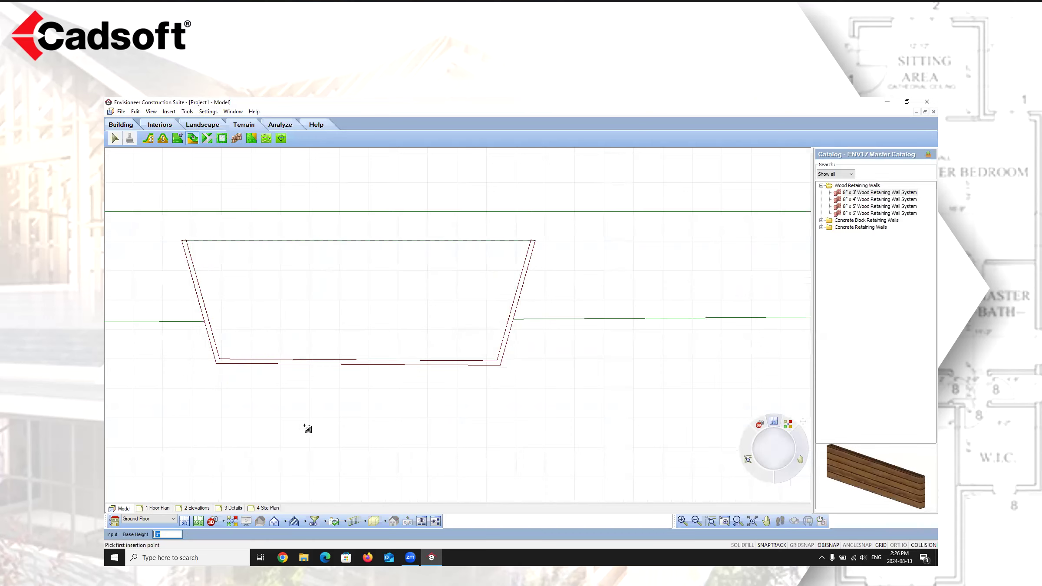
left_click(211, 521)
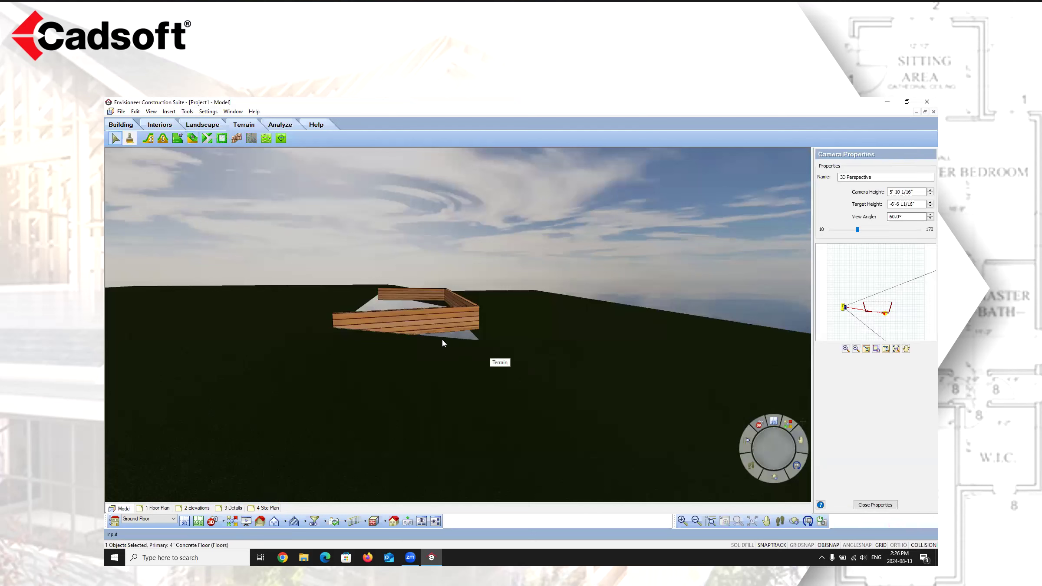
Step: Set the wall height of all three wood retaining walls to 4'-0"
left_click(452, 304)
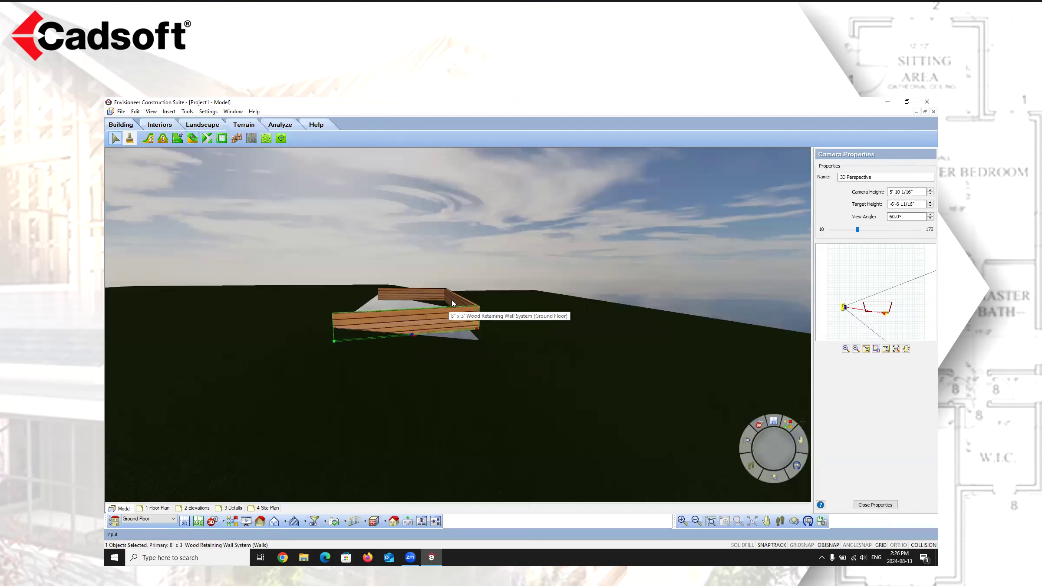
right_click(431, 294)
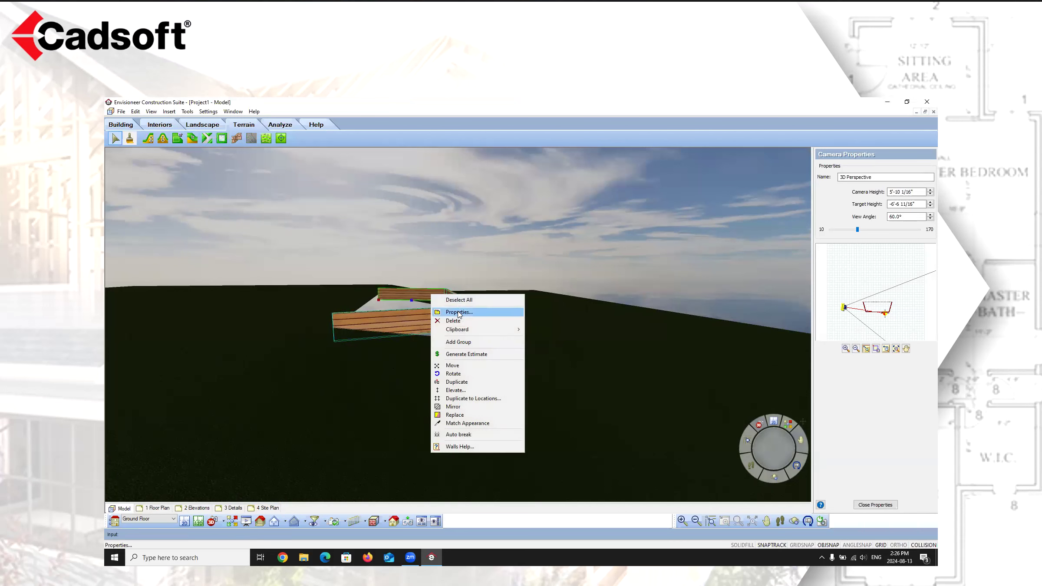
left_click(459, 313)
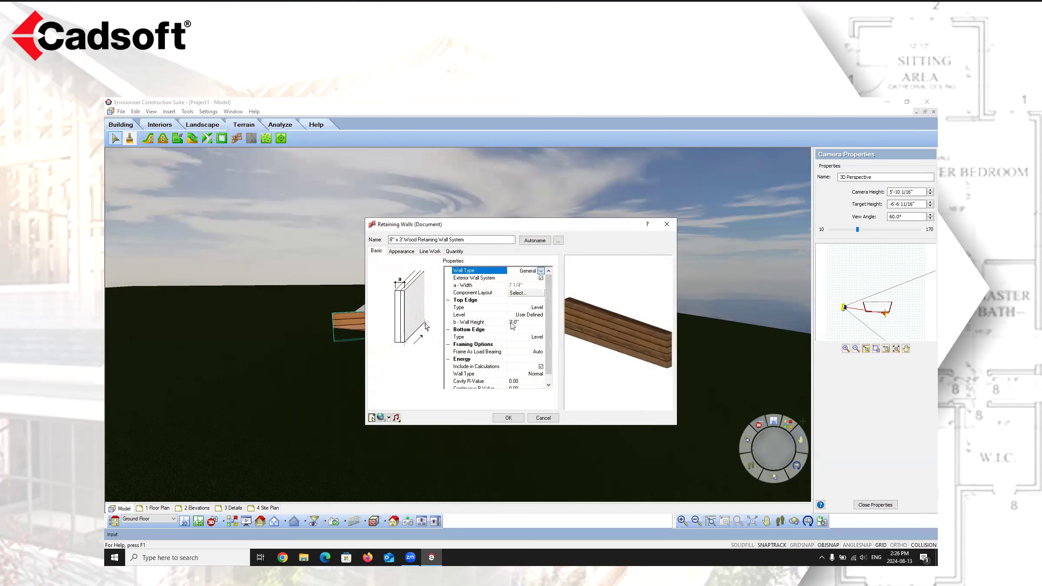
left_click(512, 322)
left_click(508, 418)
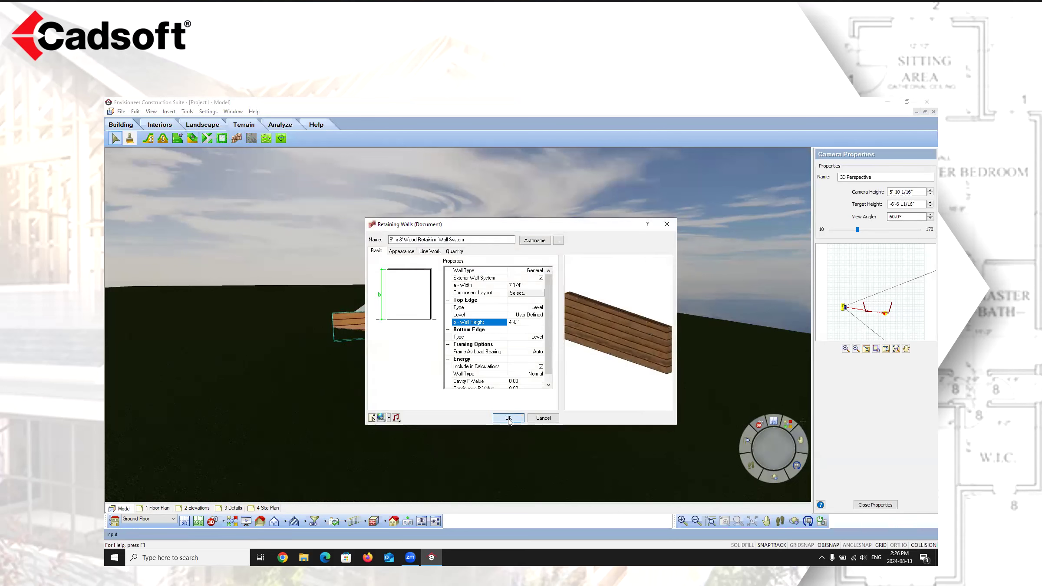
Step: Elevate the three selected retaining walls by a distance of -4'-0"
right_click(416, 308)
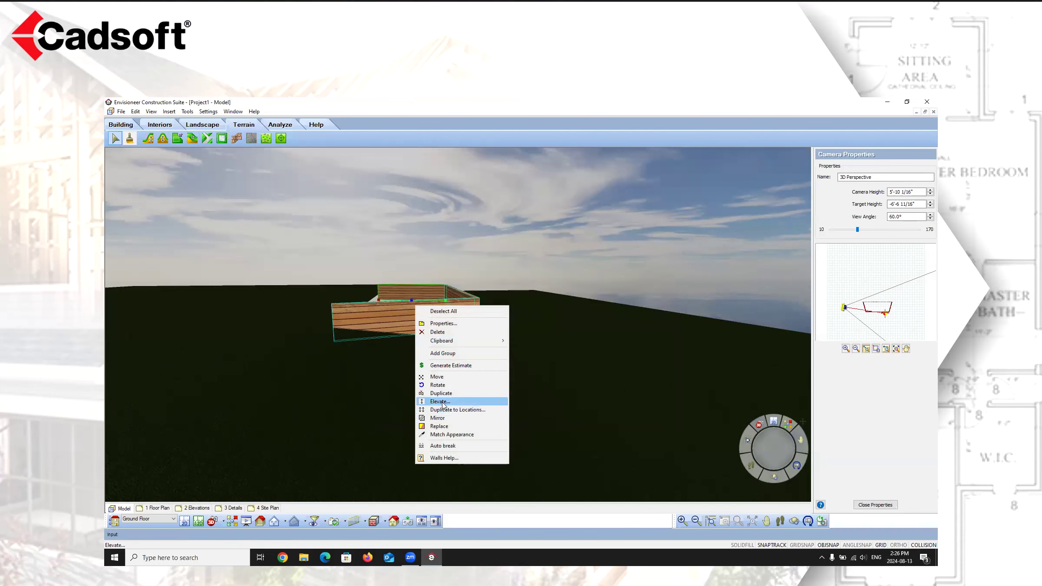
left_click(456, 401)
type("-4")
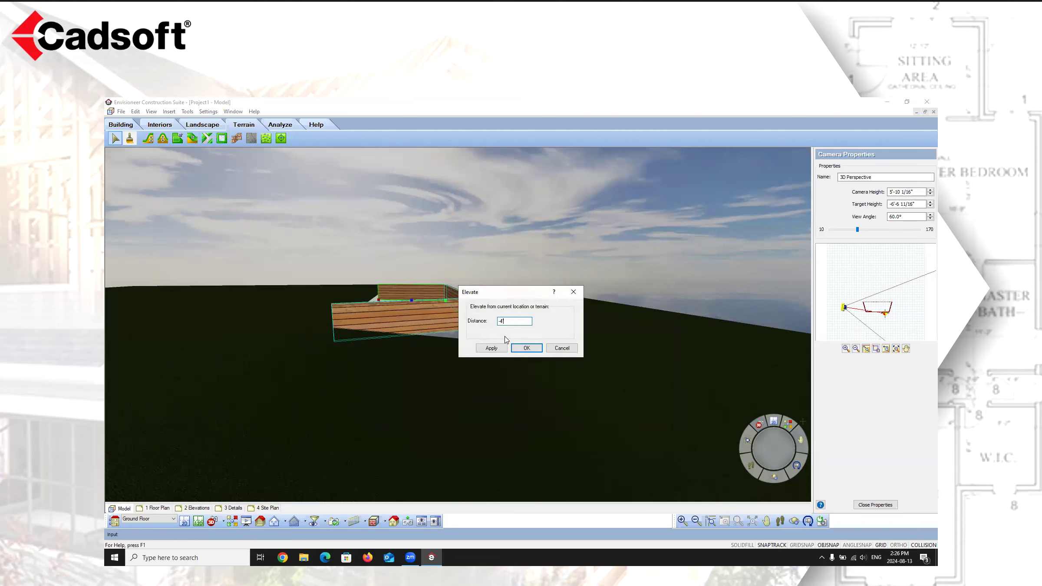
left_click(526, 348)
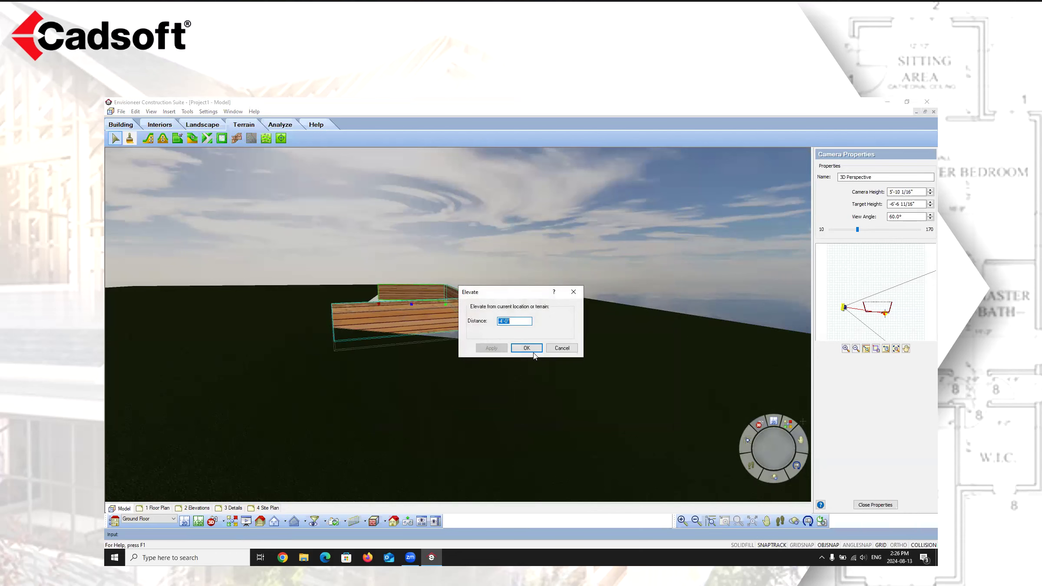
Step: Set the height of the slope between the retaining walls to -2'-6" and inspect the enclosure in 3D
left_click(441, 346)
double_click(452, 347)
left_click(480, 309)
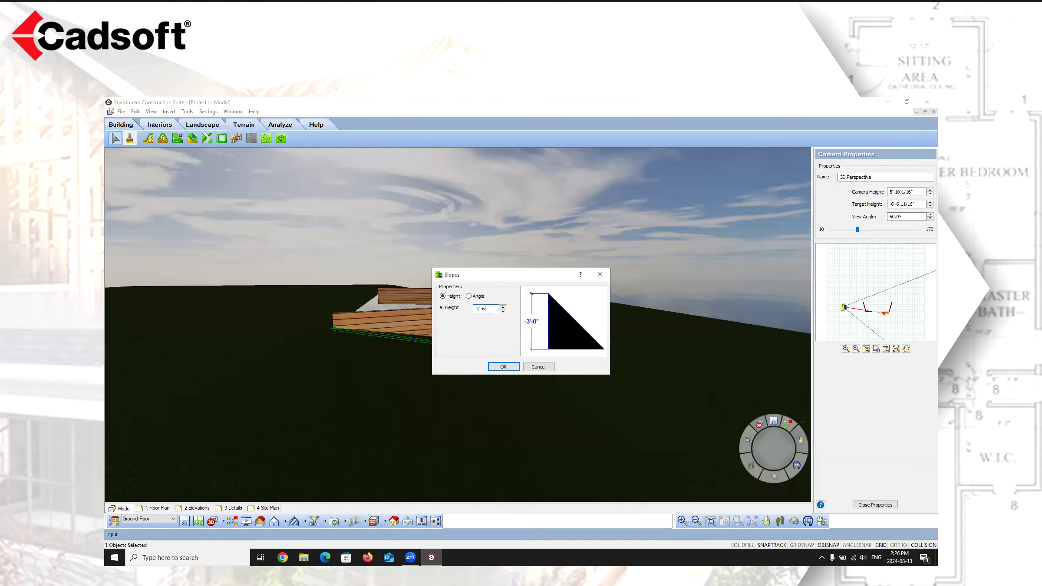
left_click(504, 366)
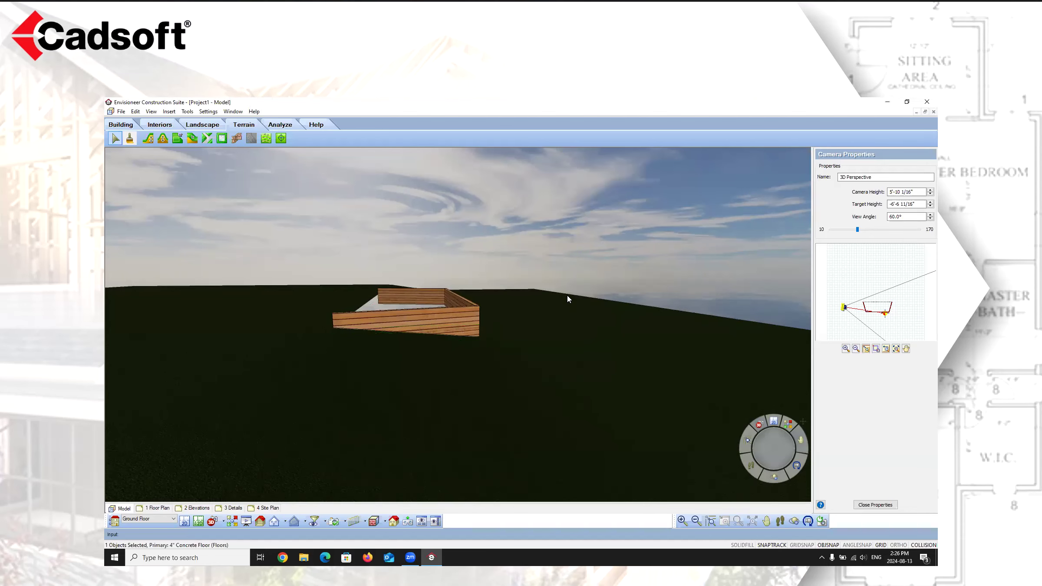
left_click(781, 521)
left_click_drag(577, 407, 407, 349)
right_click(323, 326)
left_click(355, 332)
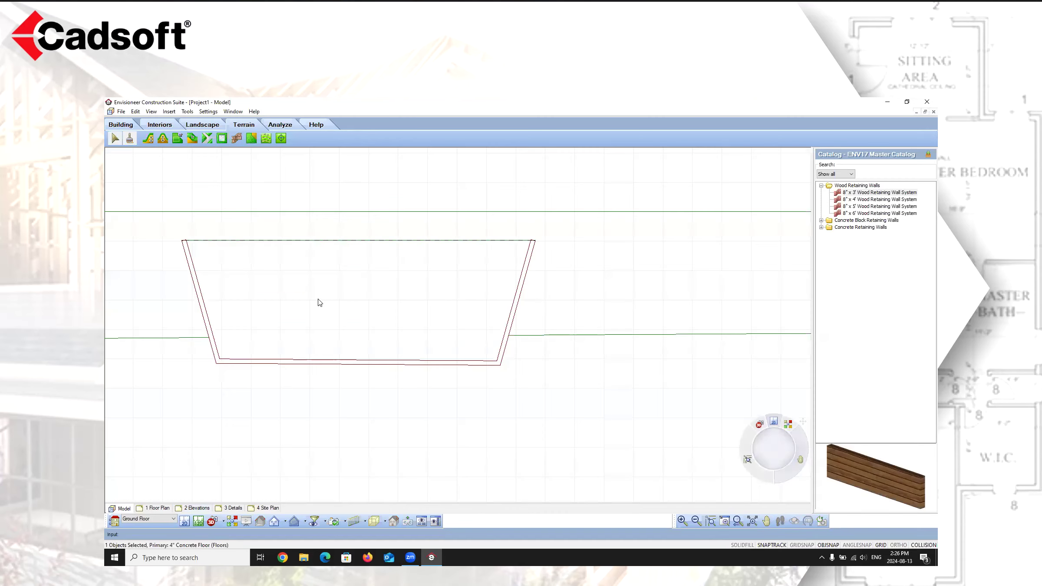
Step: Insert a flat 2" x 2" Ceramic Tile floor surface in the 2D plan, traced around the four corners of the retaining wall enclosure
left_click(185, 521)
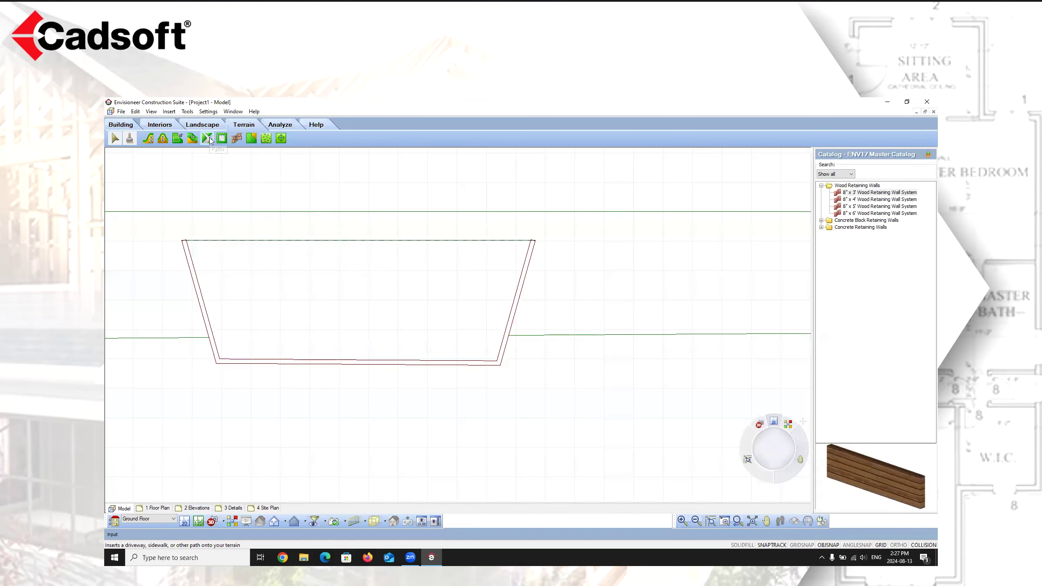
left_click(116, 125)
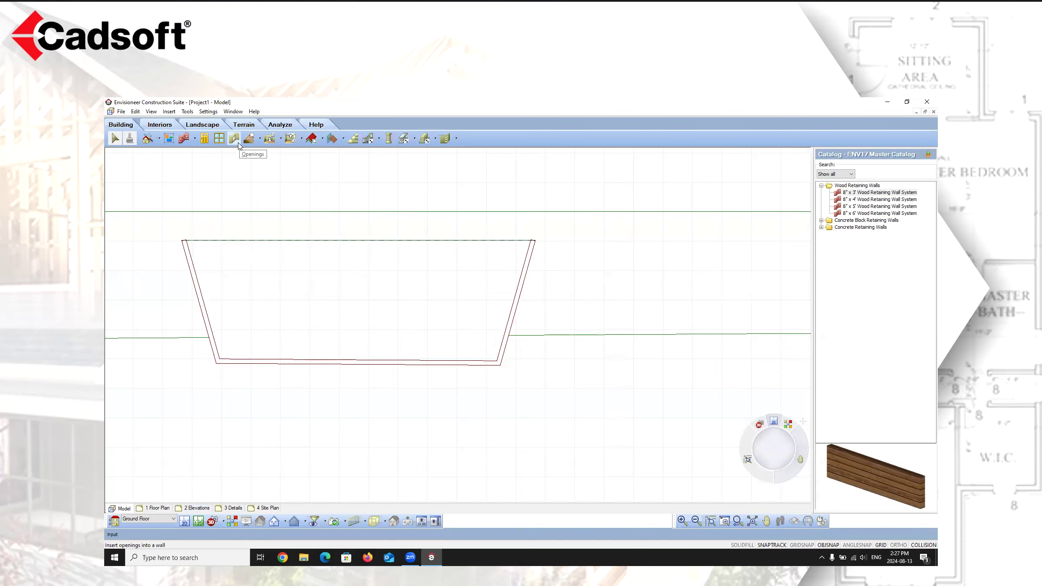
left_click(343, 139)
left_click(346, 151)
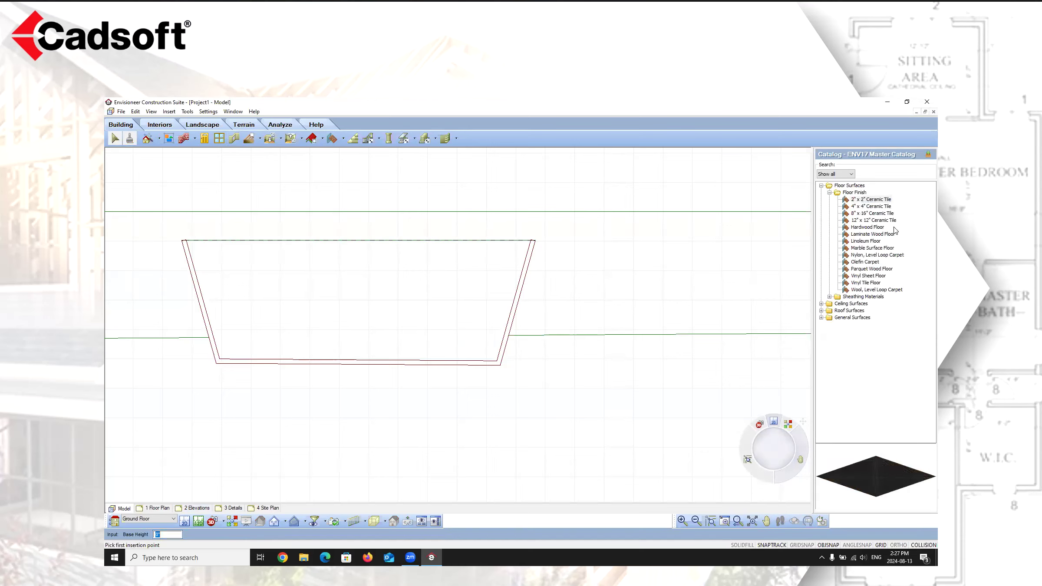
left_click(186, 240)
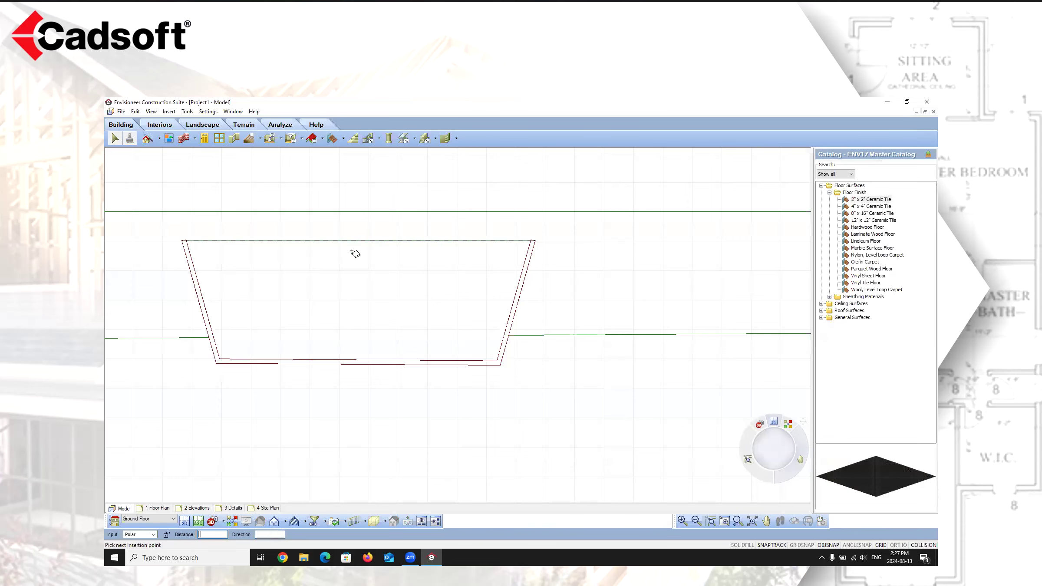
left_click(533, 241)
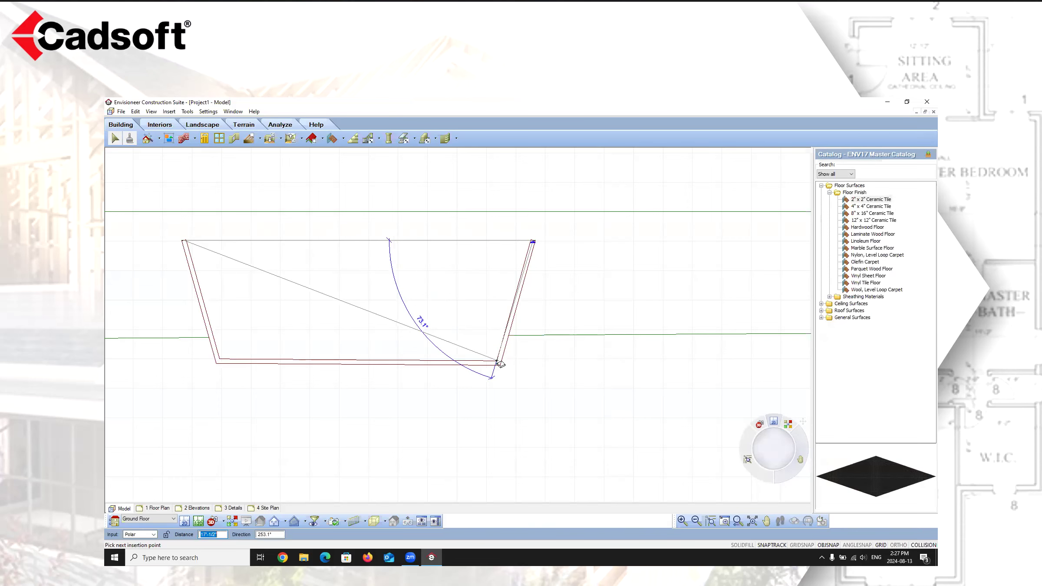
left_click(498, 362)
left_click(219, 363)
right_click(236, 350)
left_click(260, 354)
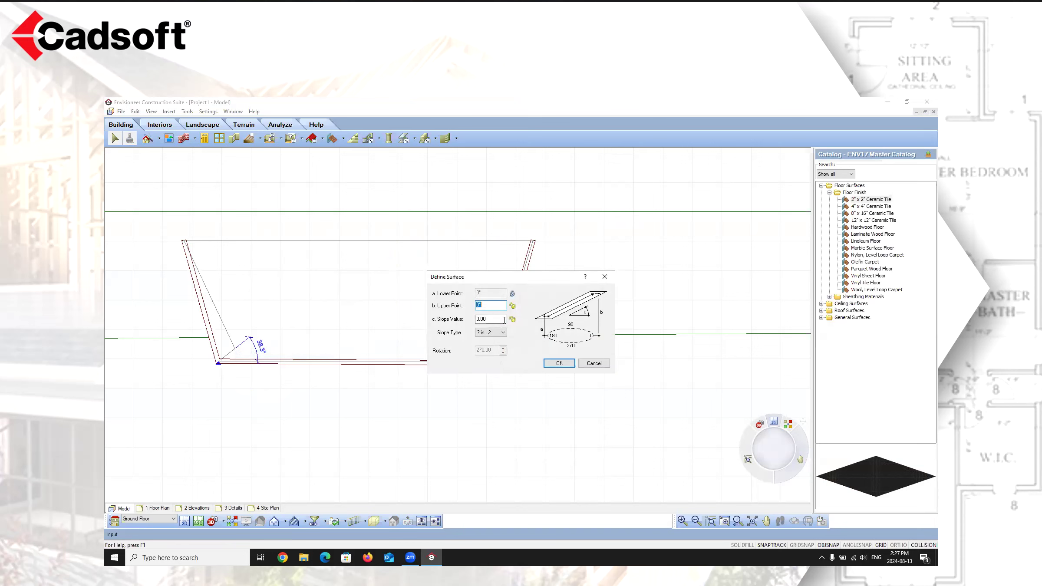
left_click(559, 363)
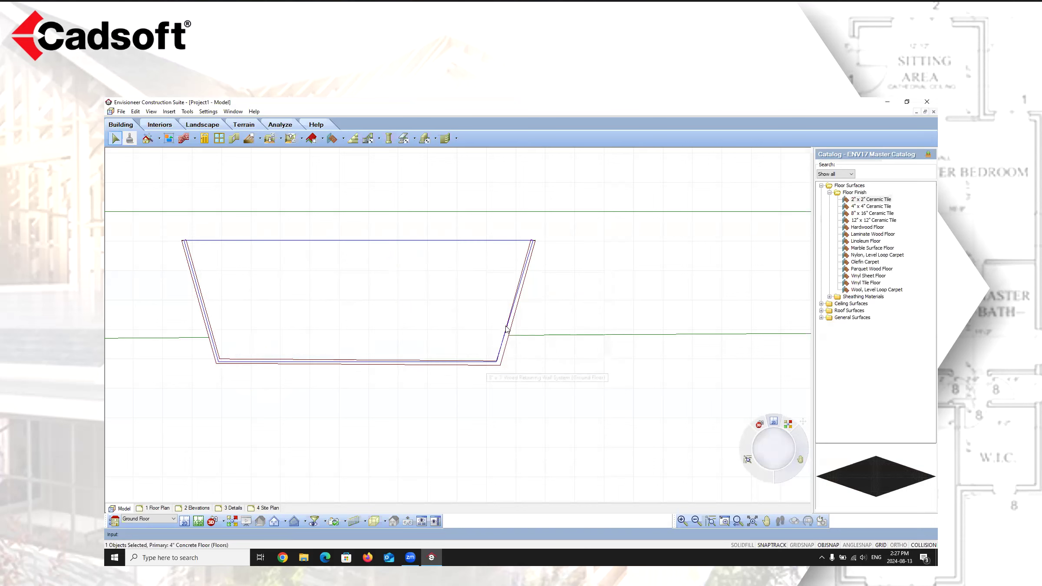
Step: View the ceramic tile surface in 3D and redefine it with an upper point of -1'-2 1/2"
left_click(212, 523)
left_click(244, 500)
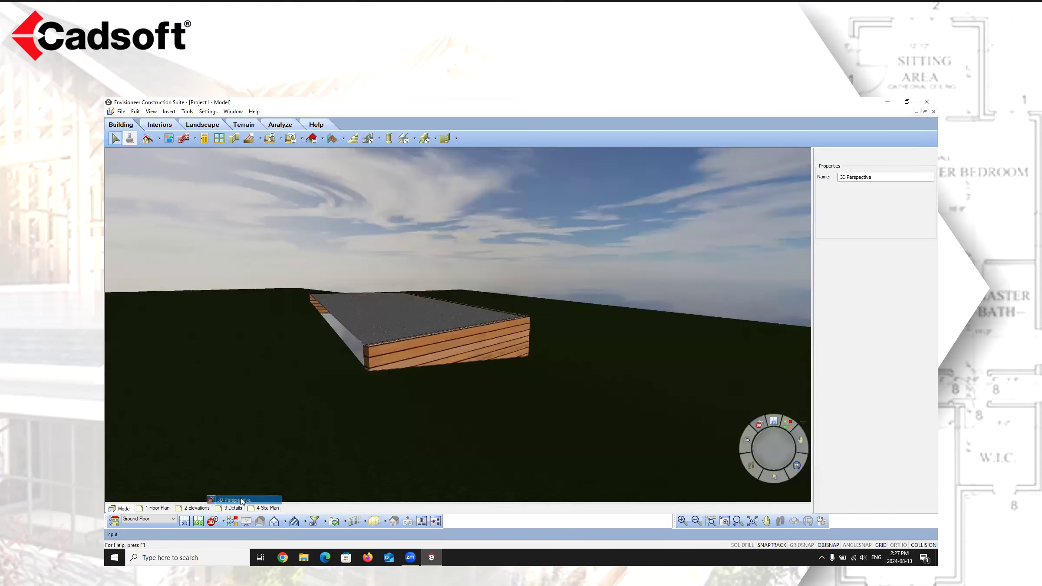
left_click(370, 319)
left_click(370, 318)
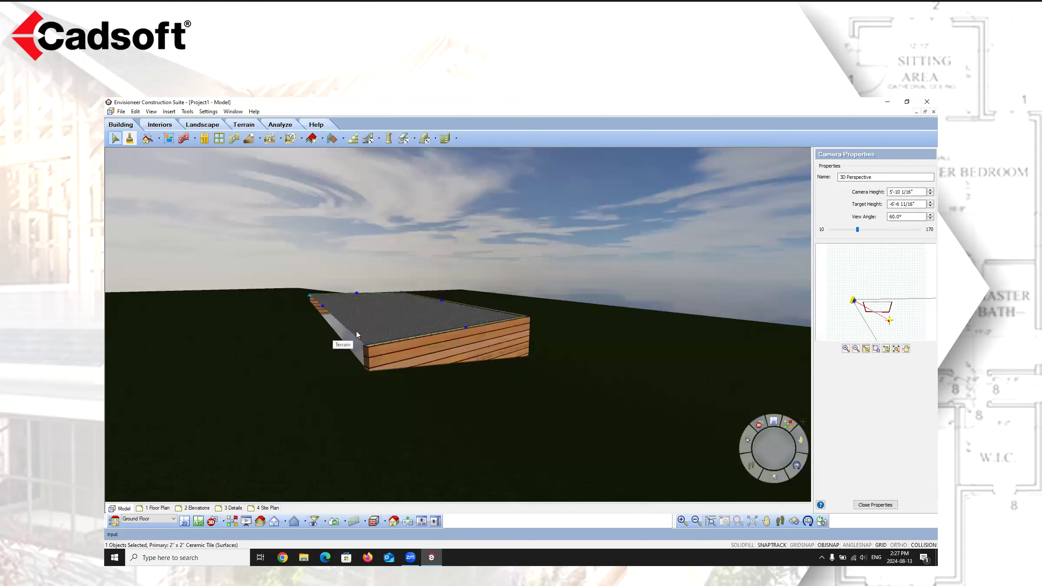
right_click(372, 311)
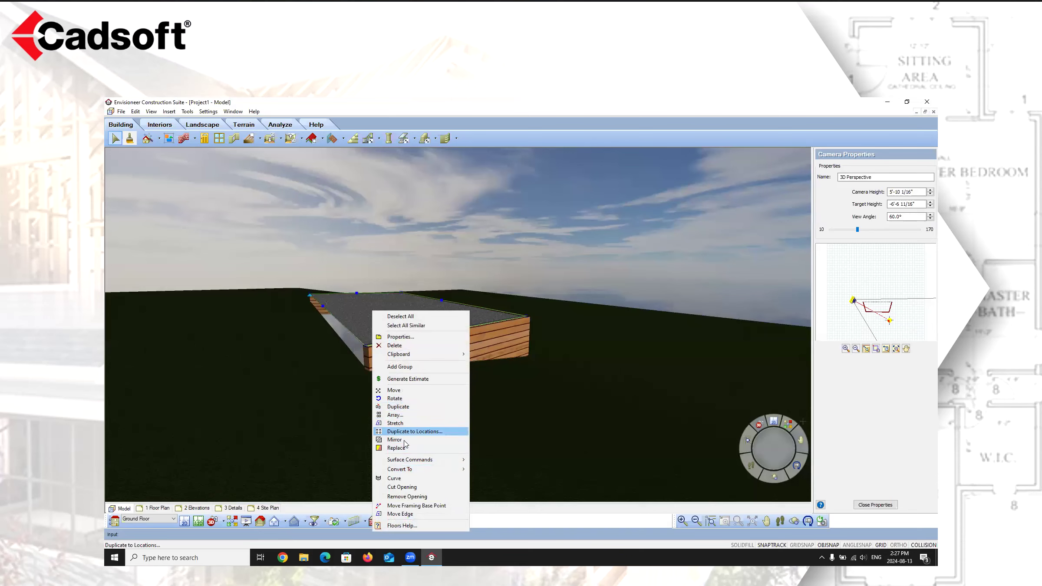
mouse_move(401, 460)
left_click(489, 460)
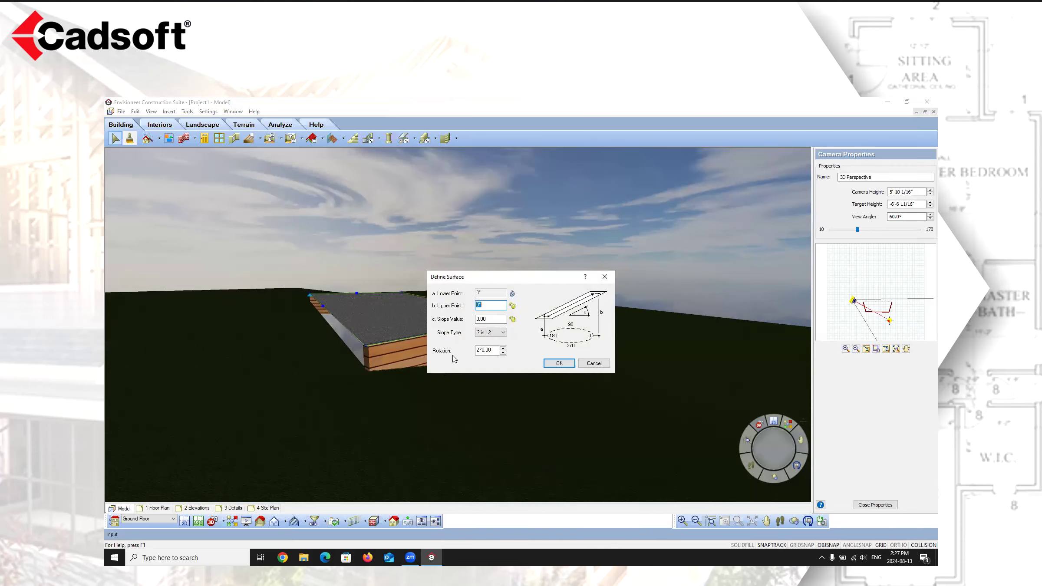
left_click(513, 319)
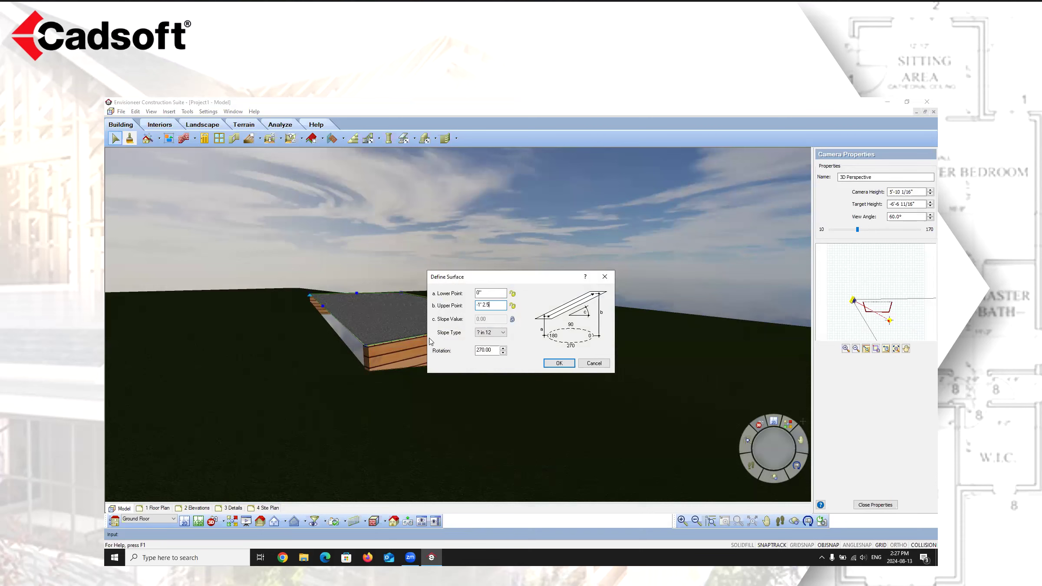
left_click(559, 363)
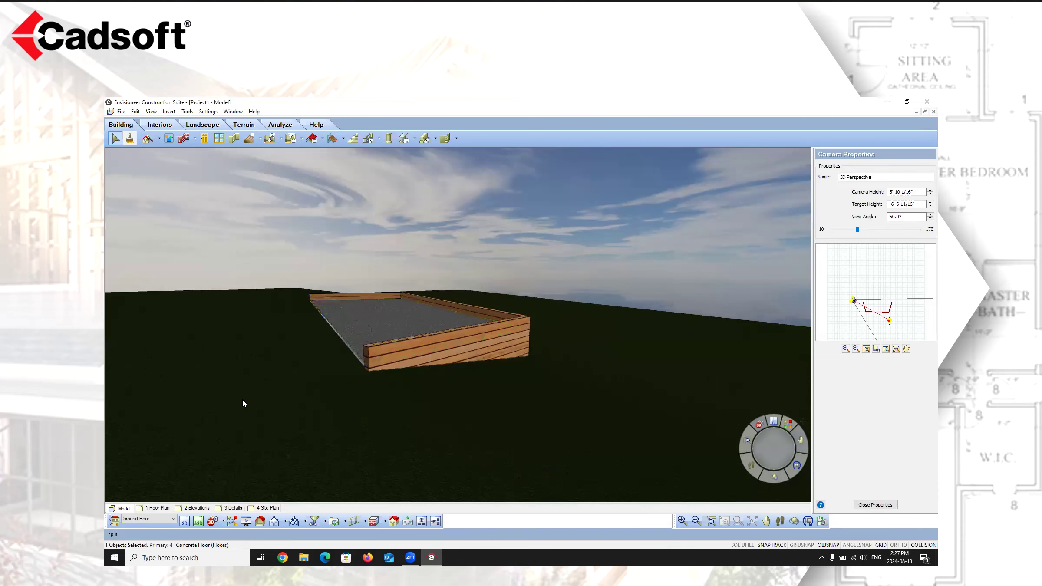
Step: Check the ground floor level in the building locations and adjust the height of the ceramic tile surface between the walls
left_click(115, 521)
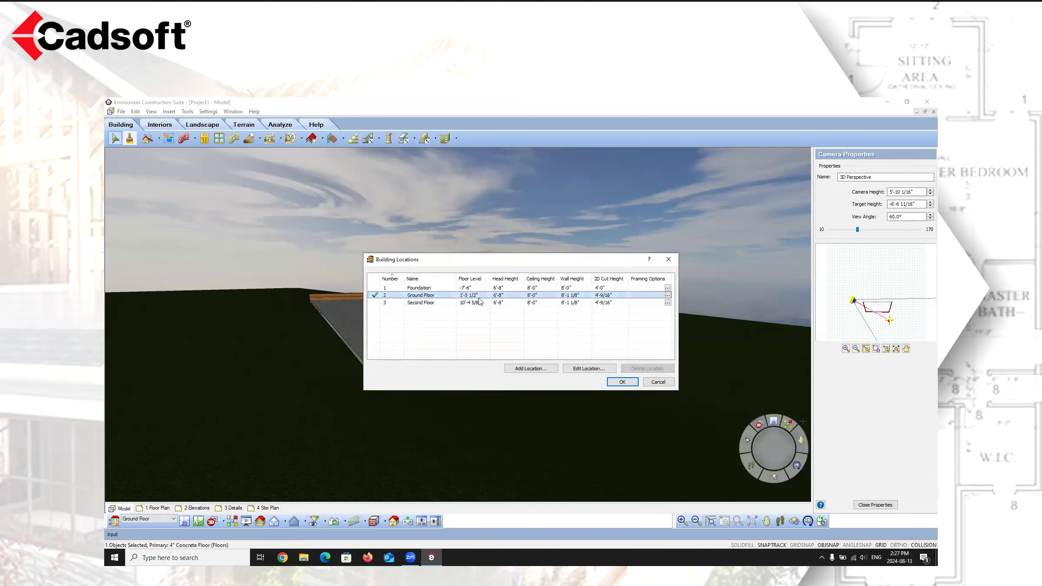
left_click(658, 385)
right_click(356, 322)
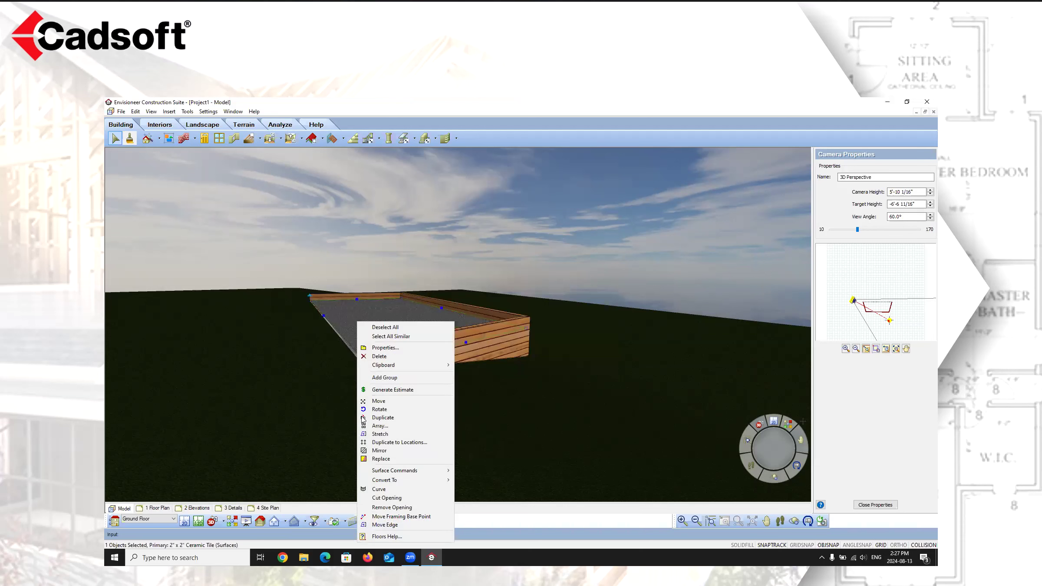
mouse_move(396, 471)
left_click(474, 471)
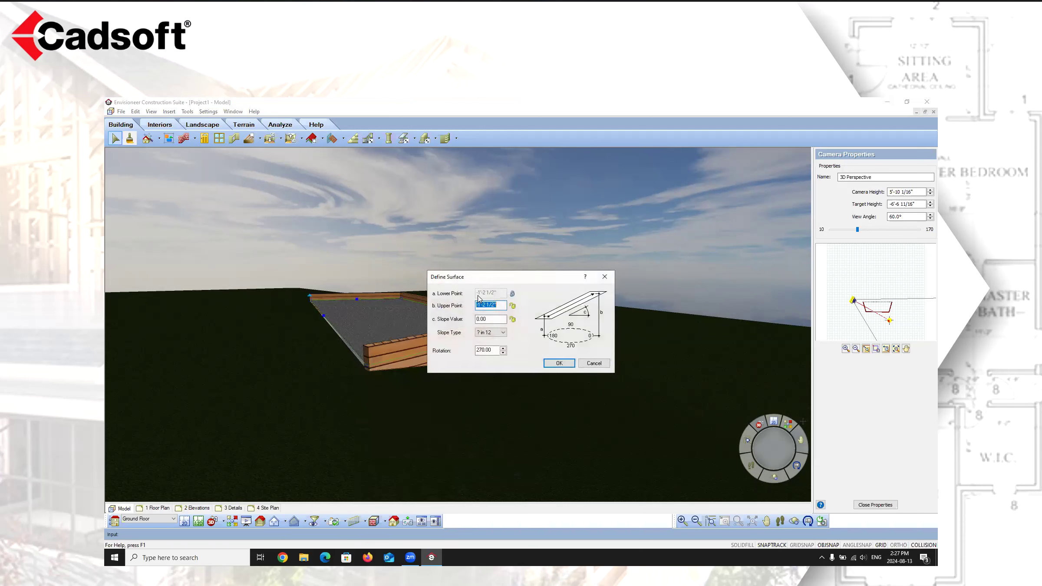
left_click(513, 320)
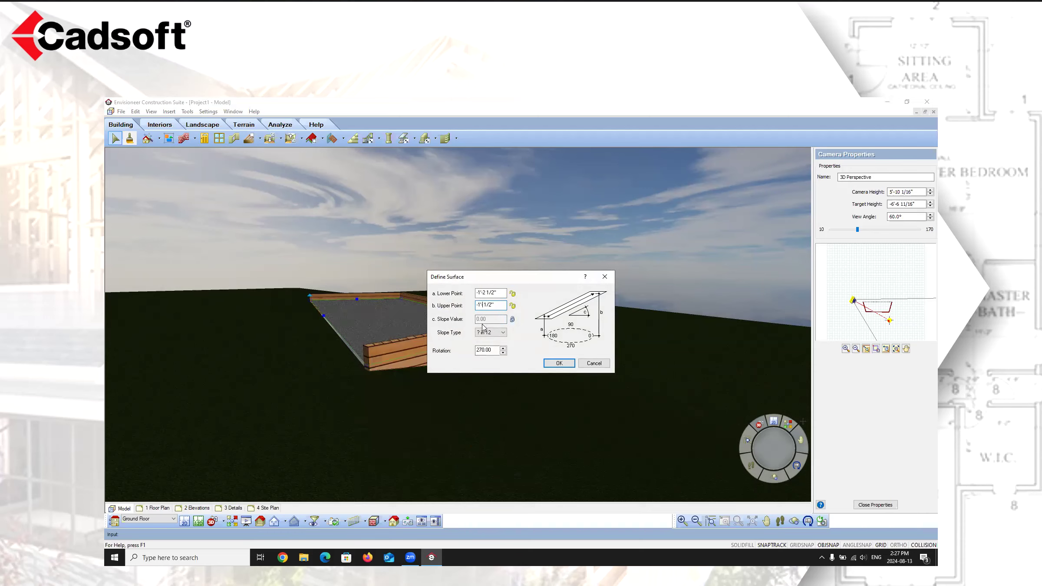
left_click(559, 363)
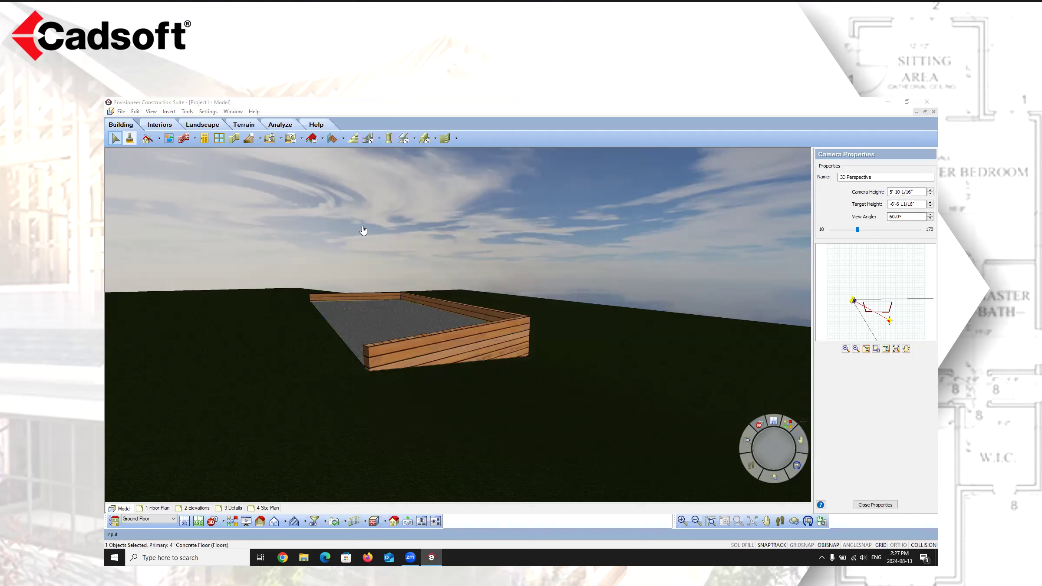
Step: Apply the Grass 1 landscape material to the surface inside the retaining walls and view the enclosure from another side
left_click(350, 336)
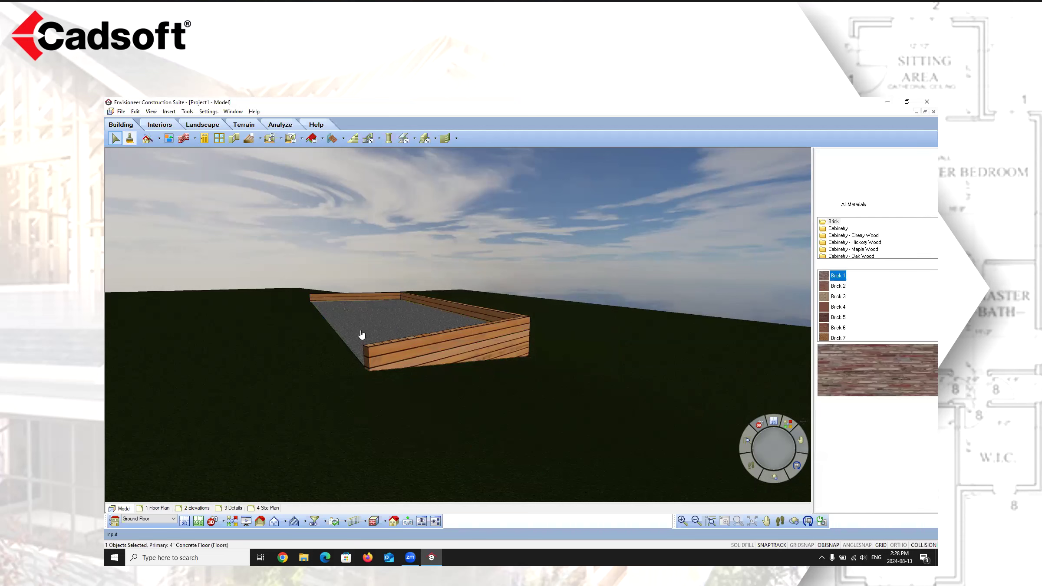
left_click(832, 167)
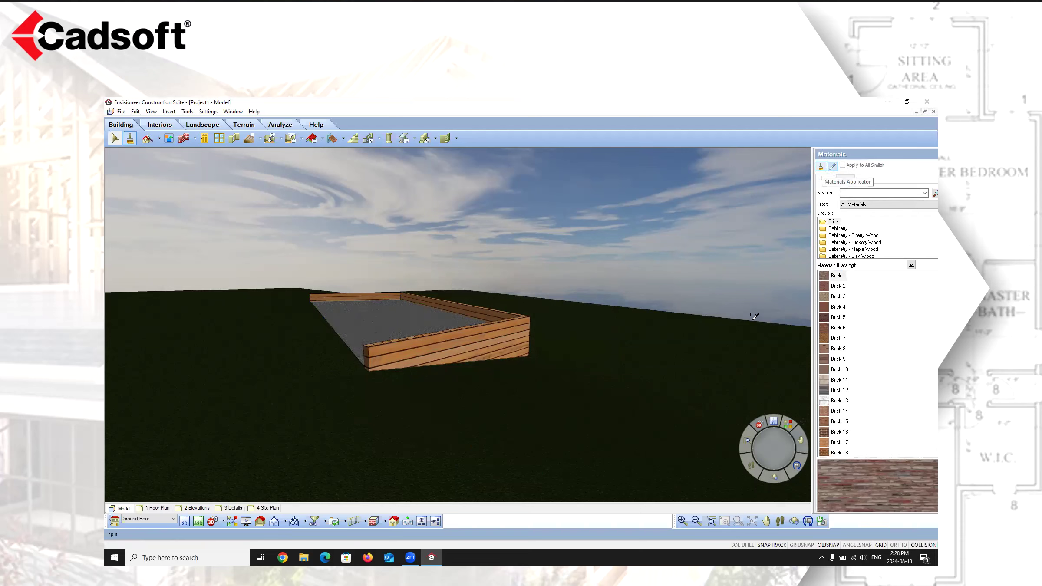
left_click(820, 168)
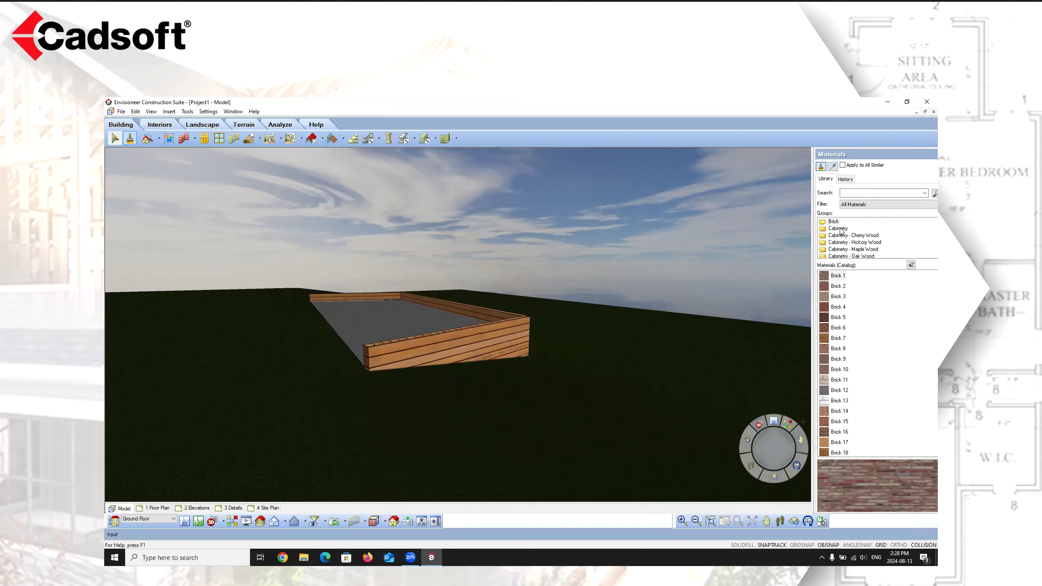
left_click(832, 166)
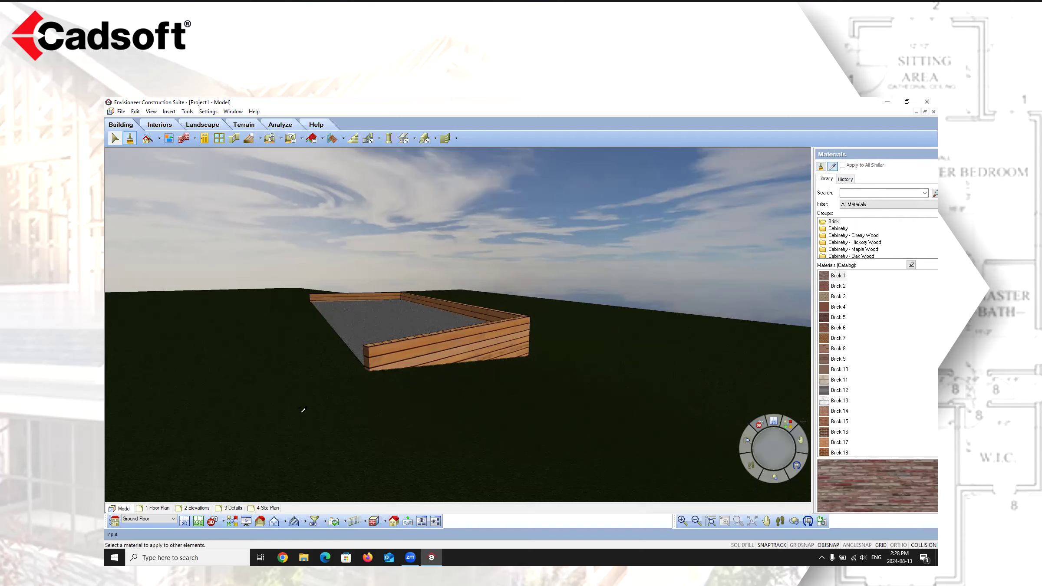
left_click(820, 166)
scroll(846, 245, "down", 3)
scroll(846, 245, "down", 5)
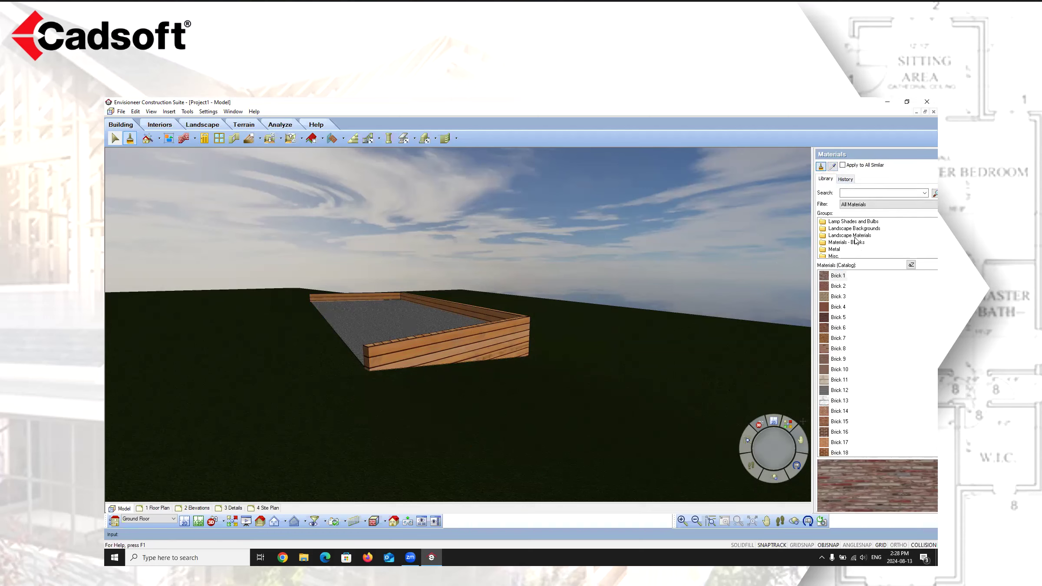
left_click(853, 236)
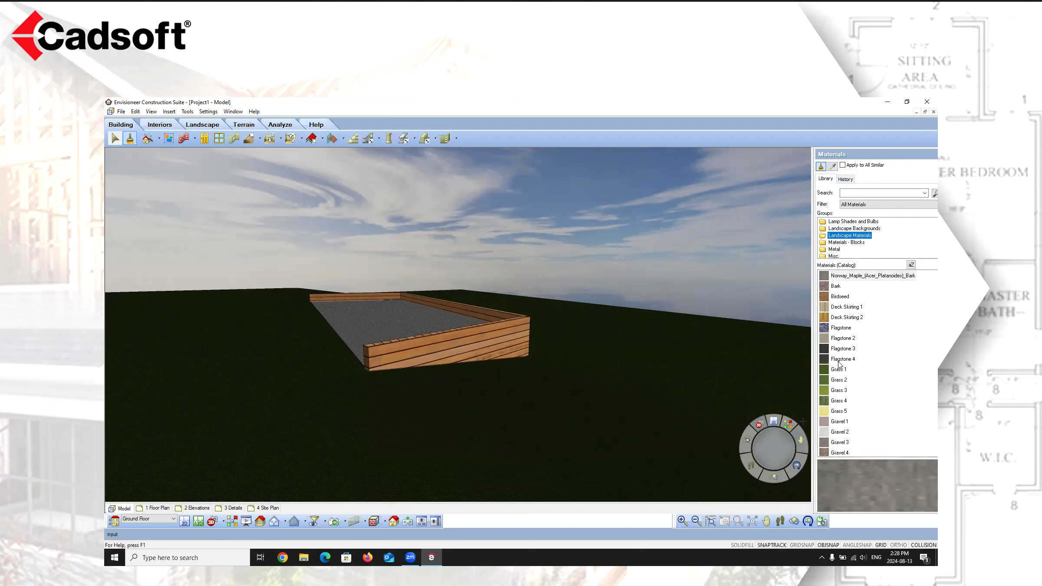
left_click(838, 369)
left_click(378, 321)
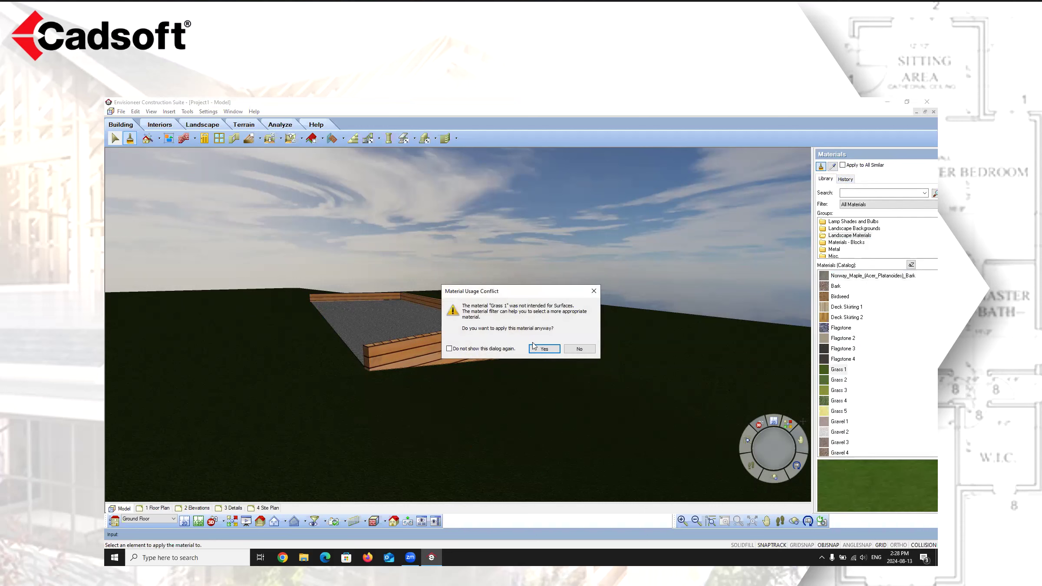
left_click(544, 349)
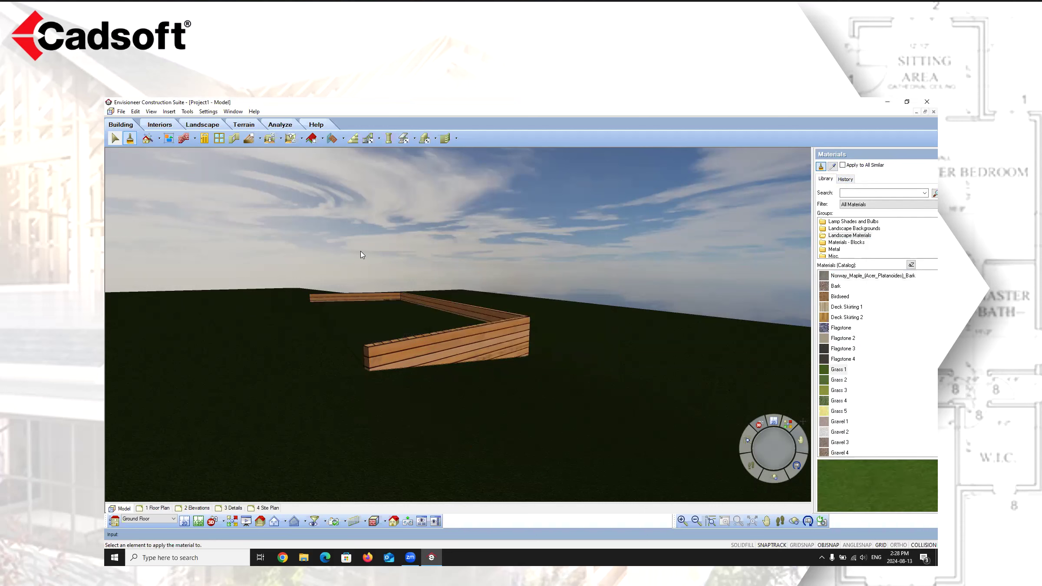
left_click(780, 521)
left_click_drag(409, 374, 328, 284)
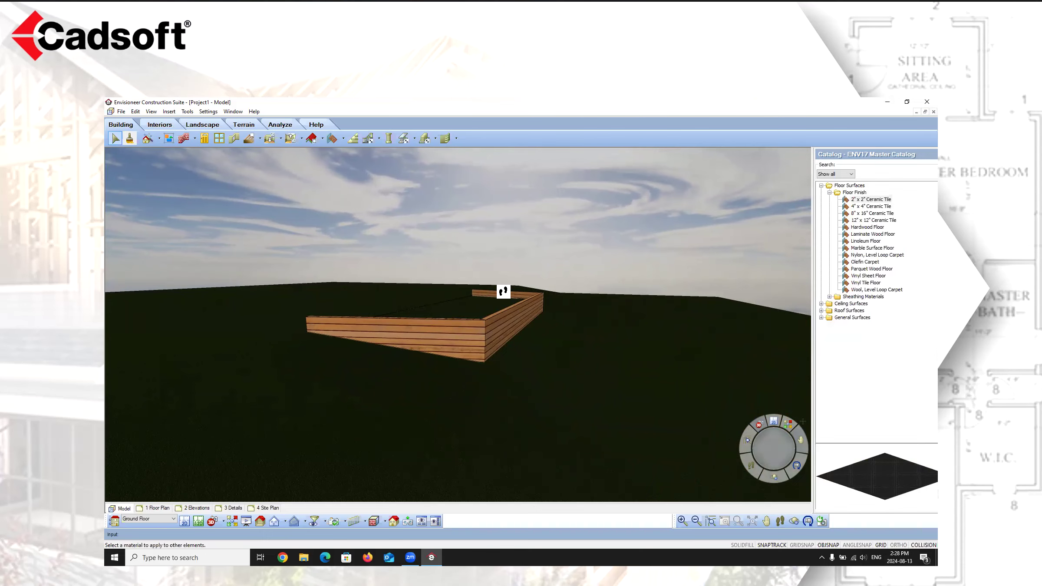
Step: Return to the 2D plan, bring the terrain boundary into view and start a new terrain insertion
left_click(244, 124)
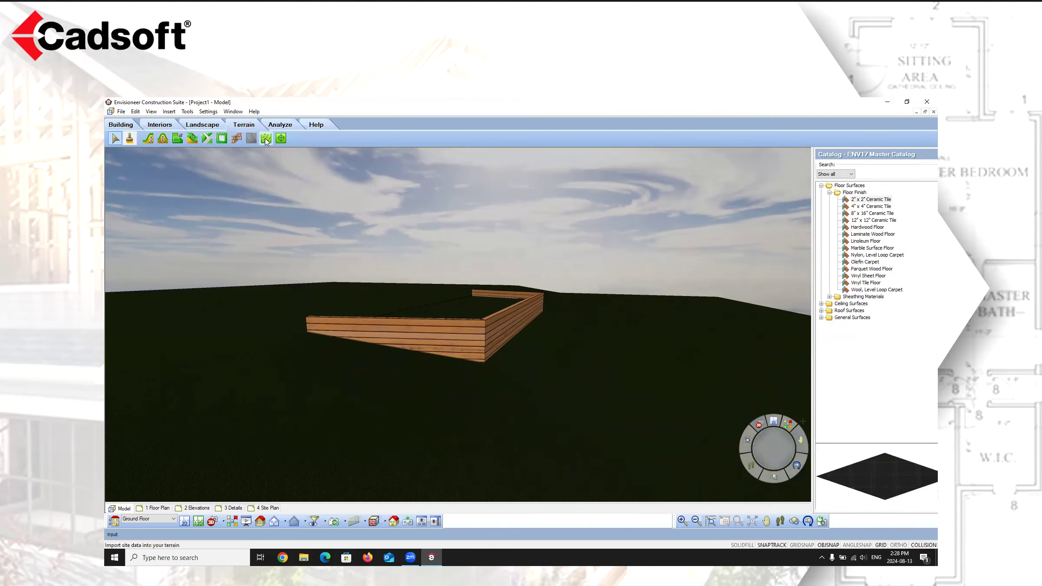
left_click(186, 521)
scroll(374, 356, "down", 3)
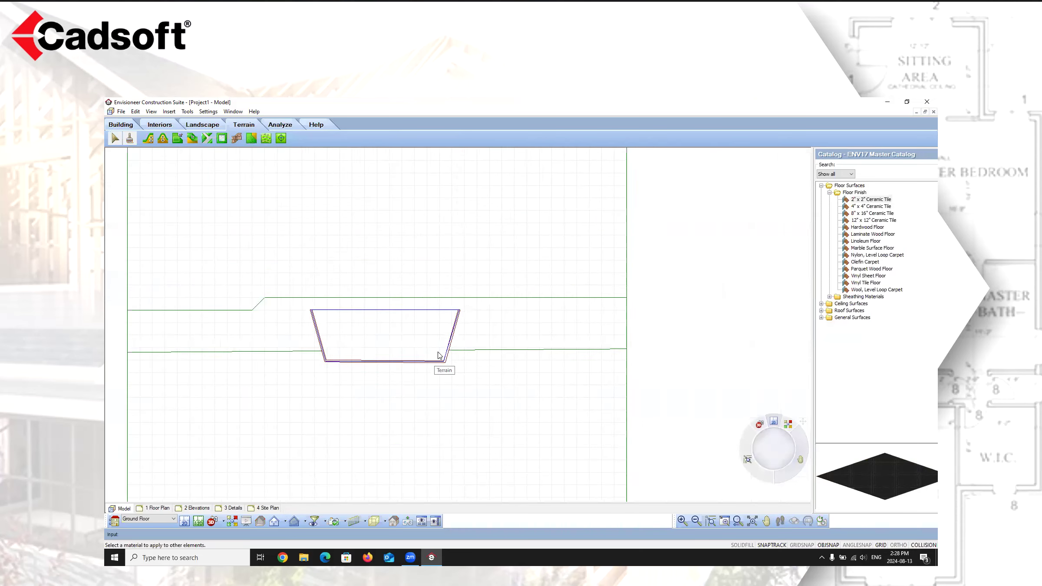
left_click(251, 139)
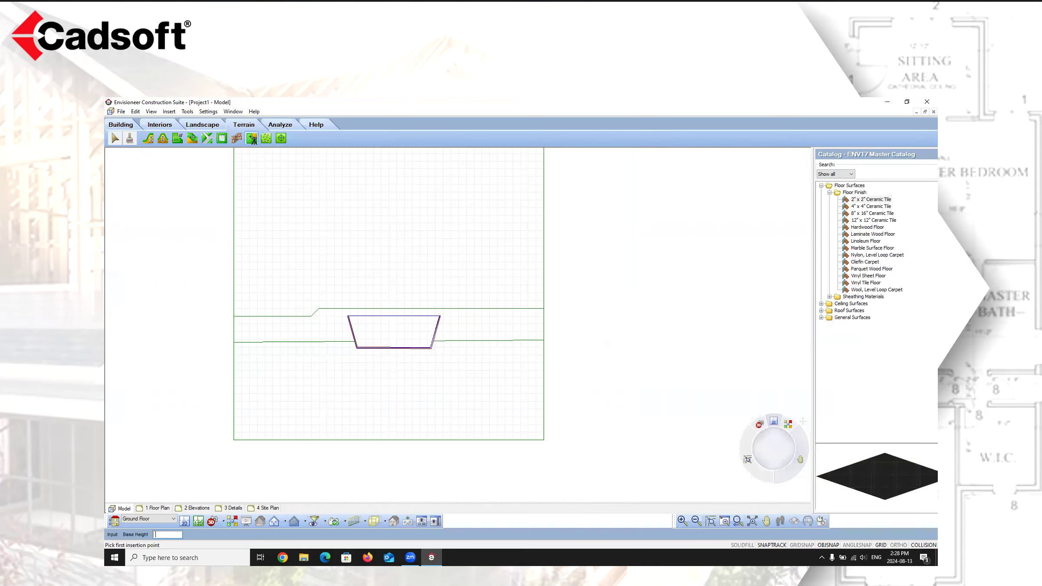
Step: Draw a four-sided site boundary around the trapezoidal outline, with a lower edge about 97' long, and move its upper-right corner outward
left_click(321, 180)
left_click(456, 189)
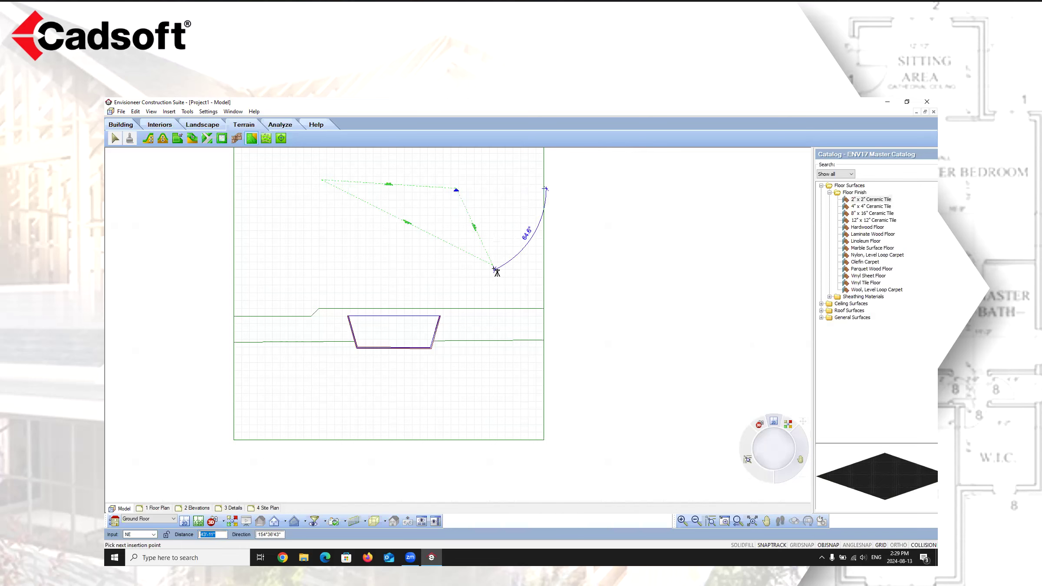
left_click(487, 382)
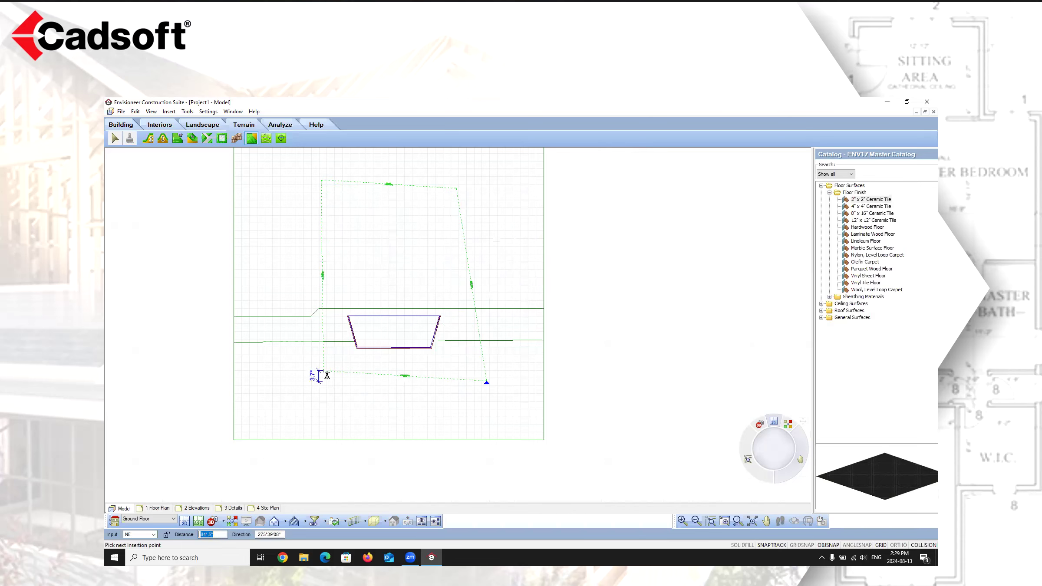
left_click(298, 381)
right_click(311, 391)
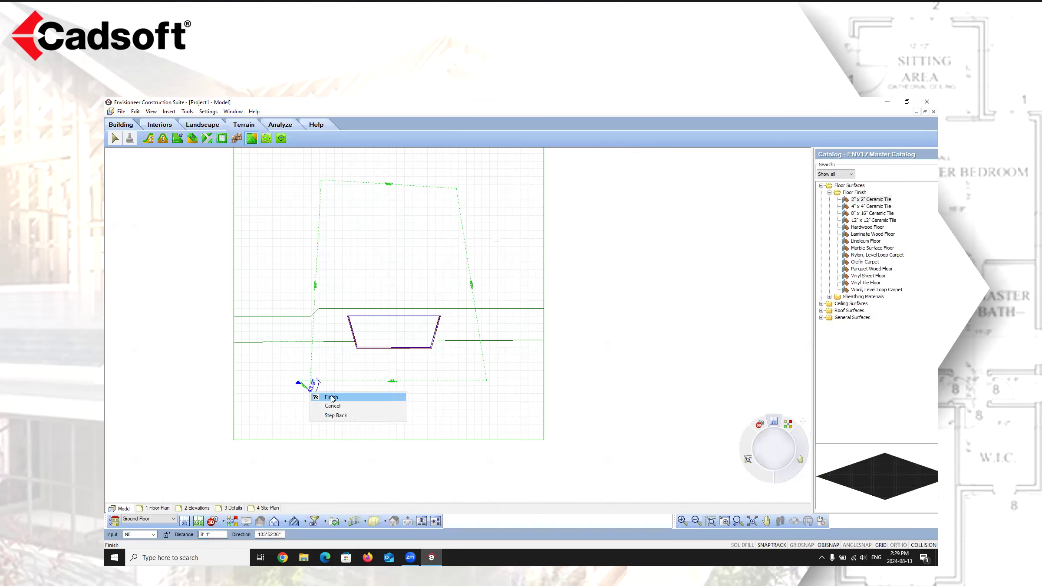
left_click(331, 397)
left_click(423, 187)
left_click_drag(456, 188, 459, 170)
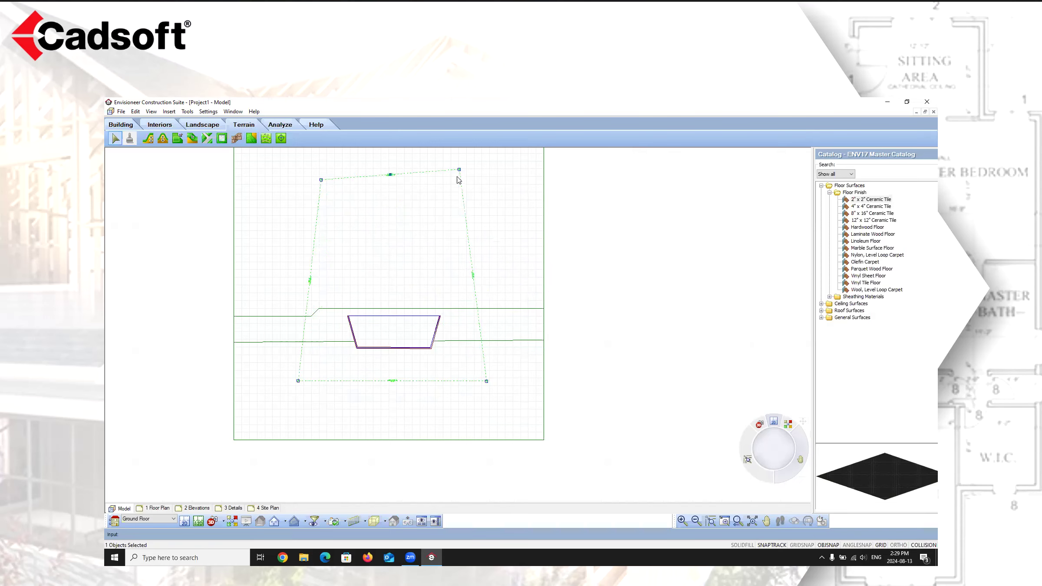
Step: Set a 20' setback on the upper edge of the site boundary, keeping the North East bearing
double_click(391, 175)
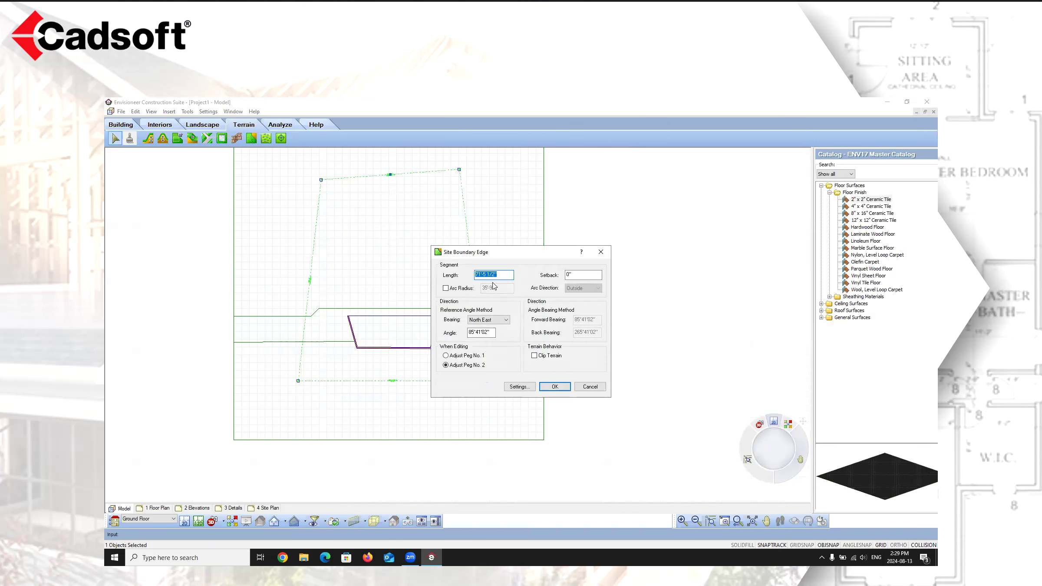
left_click(506, 320)
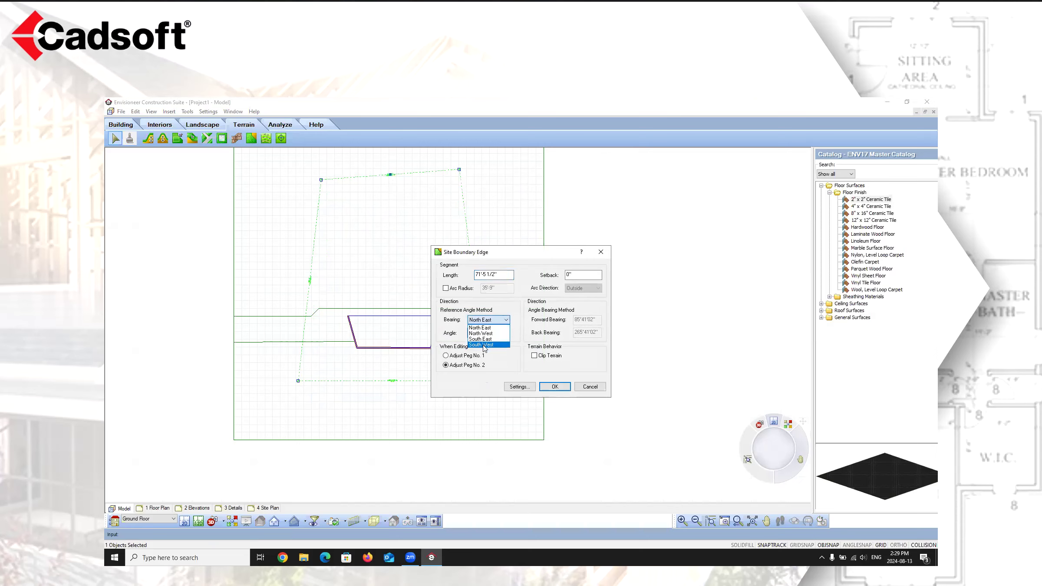
left_click(481, 328)
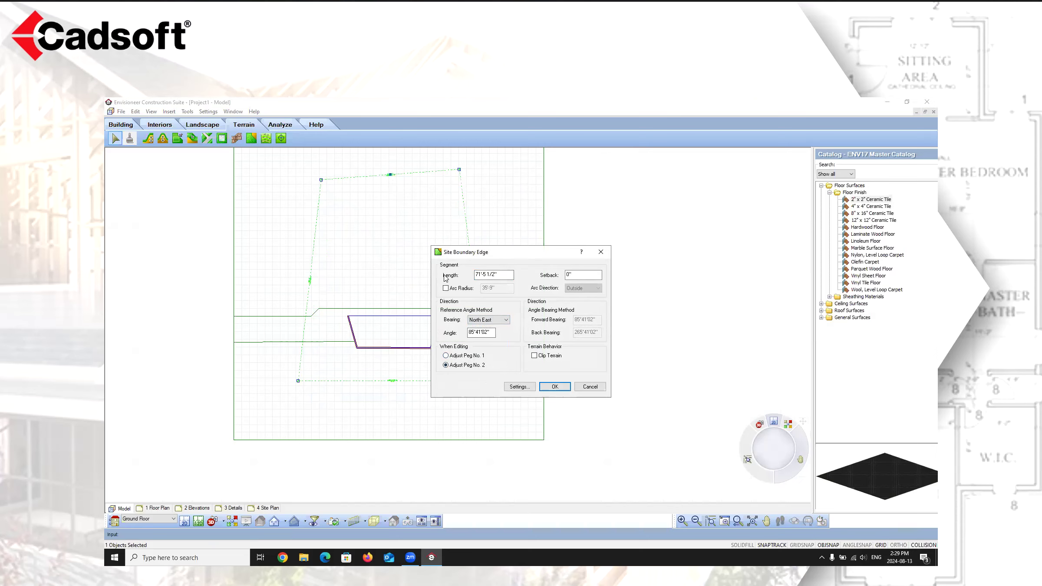
left_click(476, 331)
left_click_drag(550, 291, 522, 303)
type("20'")
left_click(551, 387)
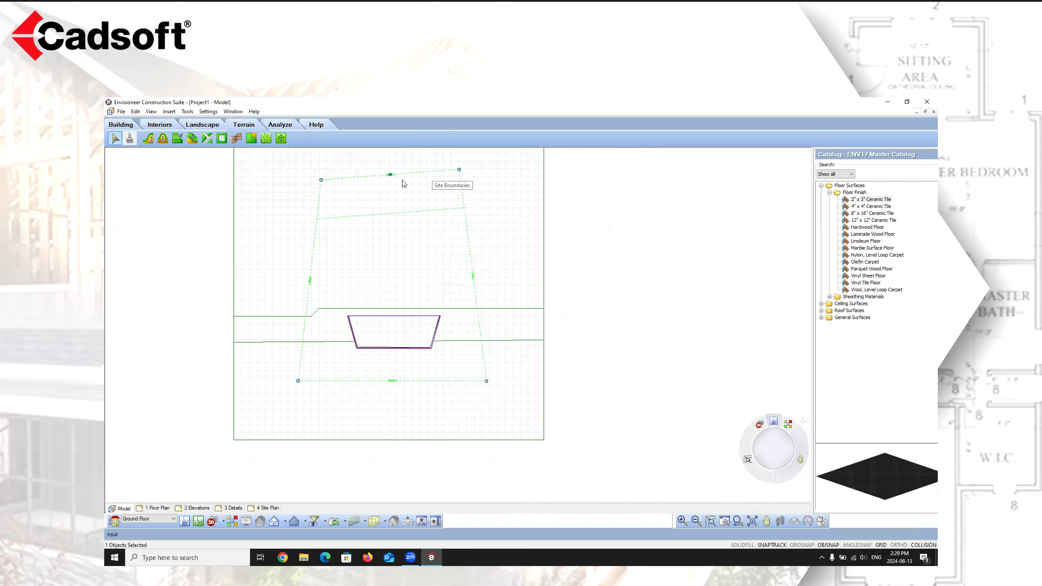
Step: Give the right edge of the site boundary an 8' setback
scroll(398, 221, "up", 3)
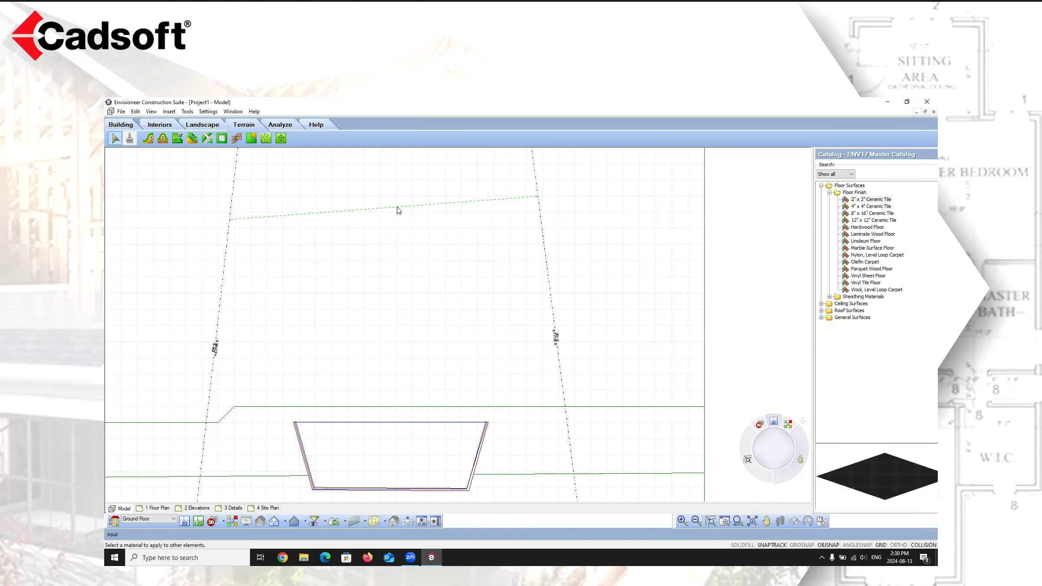
left_click(543, 260)
right_click(505, 313)
left_click(525, 334)
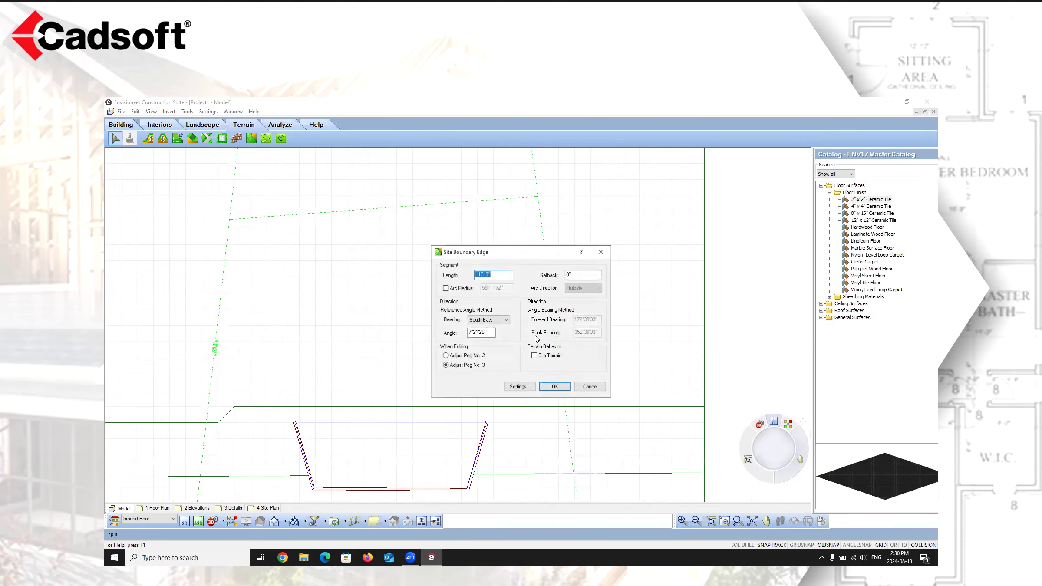
left_click(585, 278)
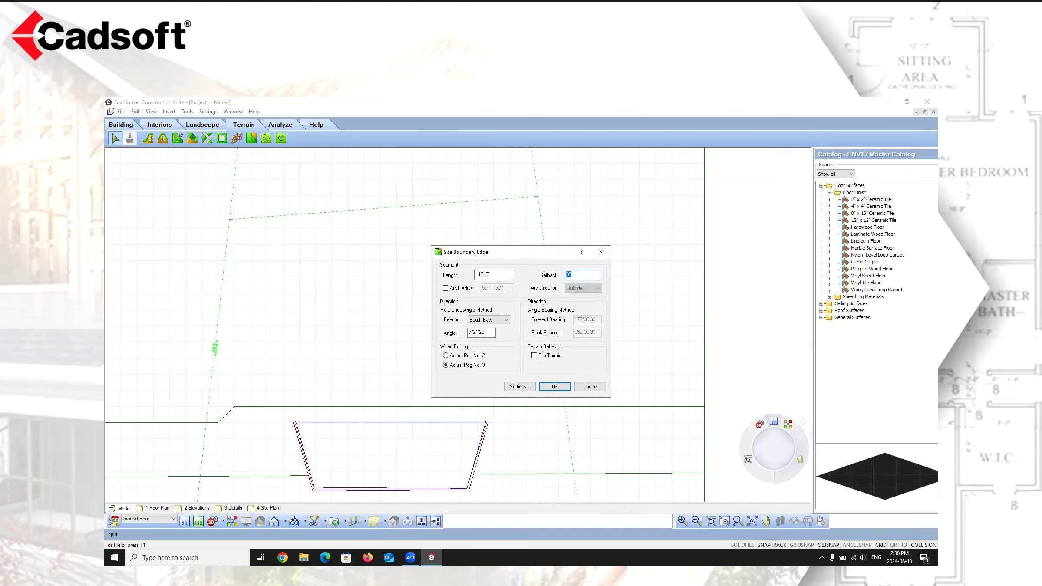
type("8")
left_click(556, 386)
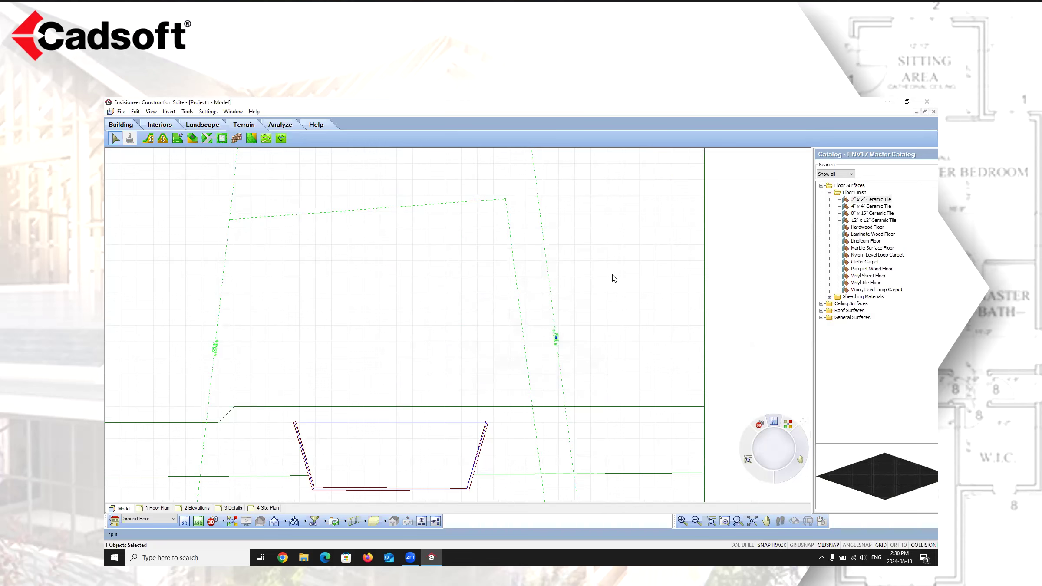
Step: Give the left edge of the site boundary an 8' setback
right_click(224, 275)
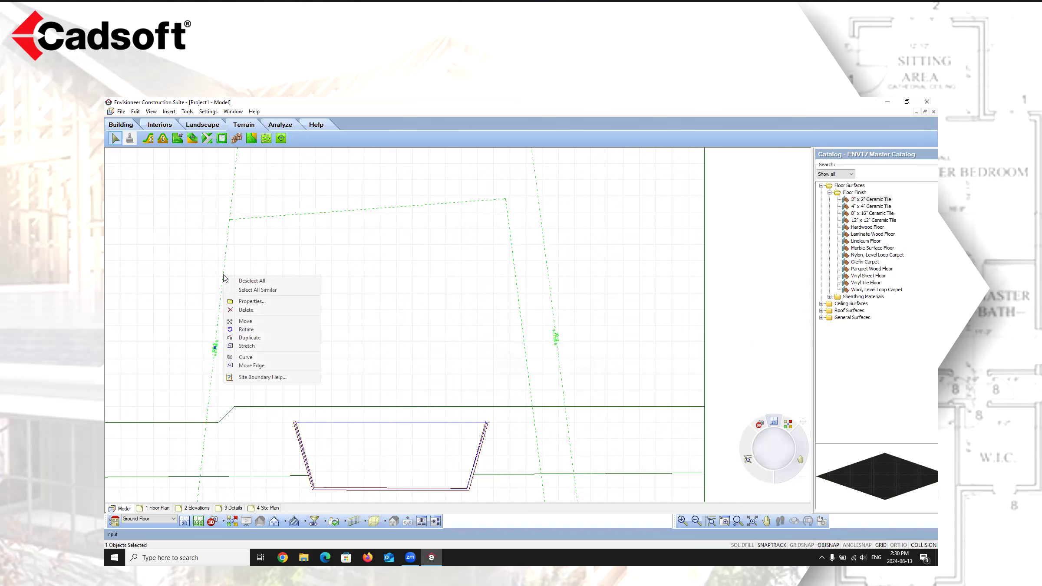
left_click(253, 303)
left_click(590, 279)
type("8")
left_click(531, 386)
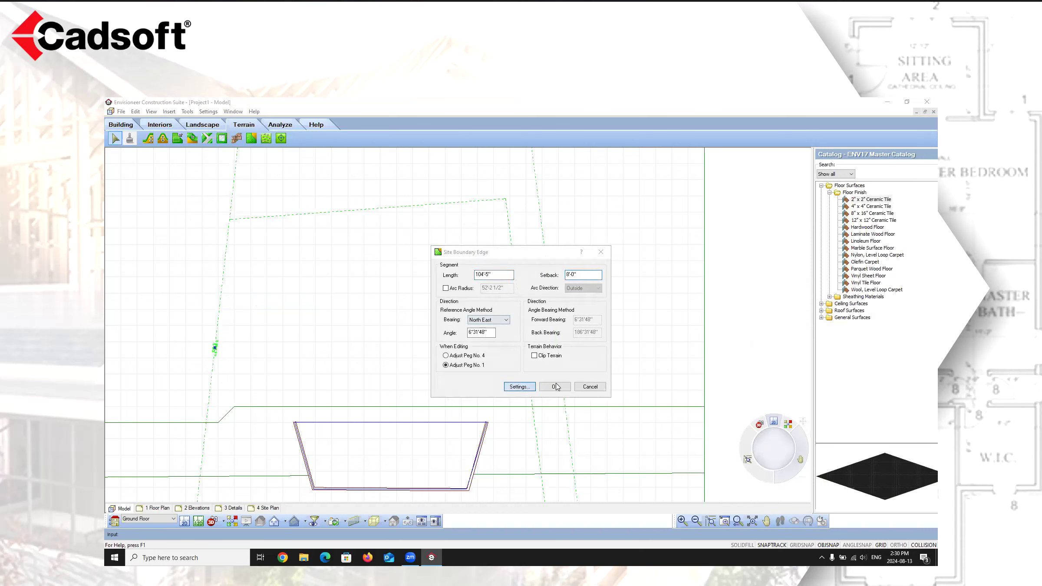
left_click(601, 432)
left_click(562, 387)
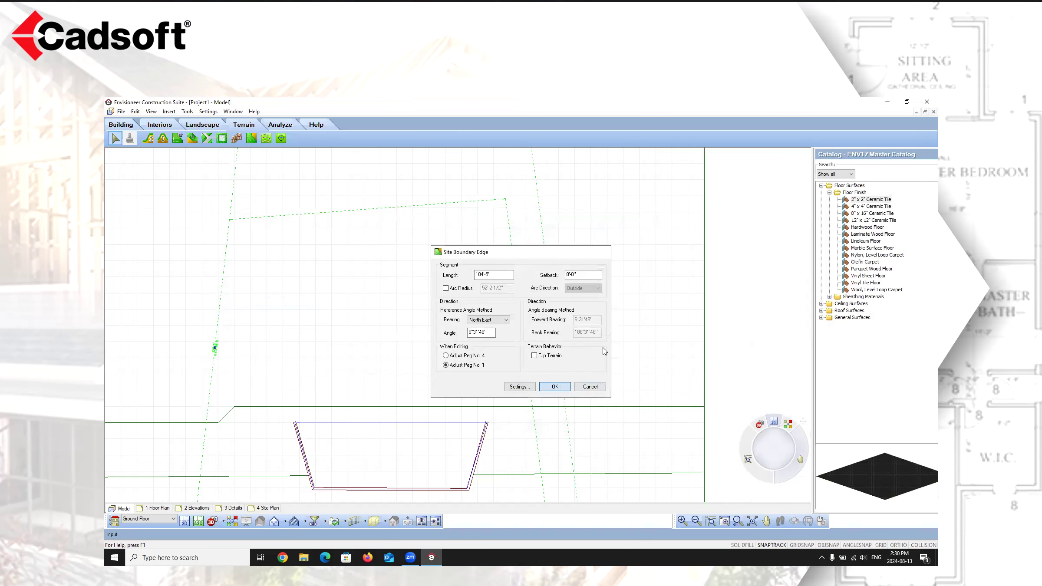
Step: Set a 10' setback on the lower edge of the site boundary and deselect it
scroll(434, 202, "down", 3)
left_click(432, 385)
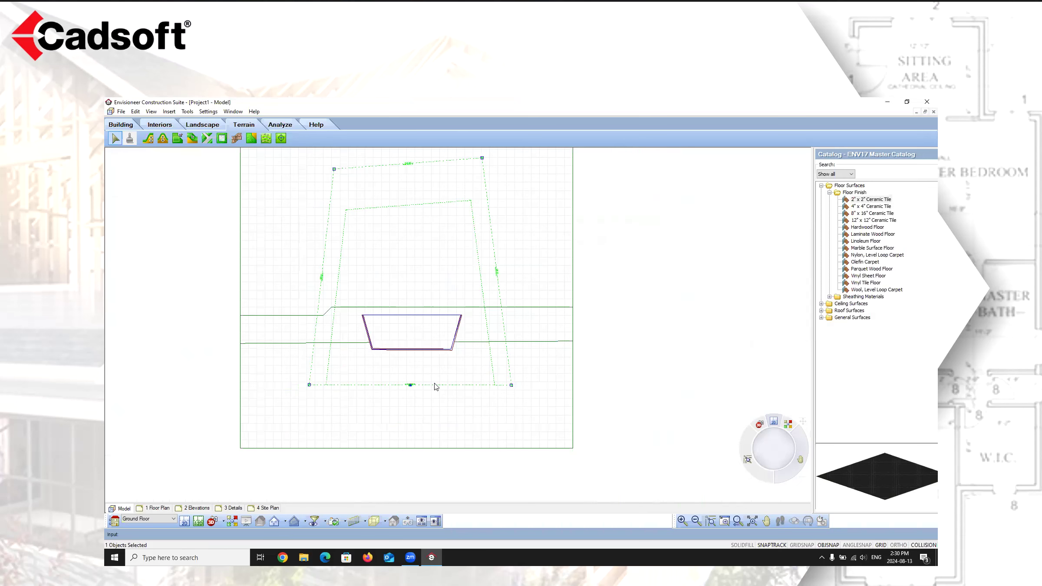
right_click(434, 383)
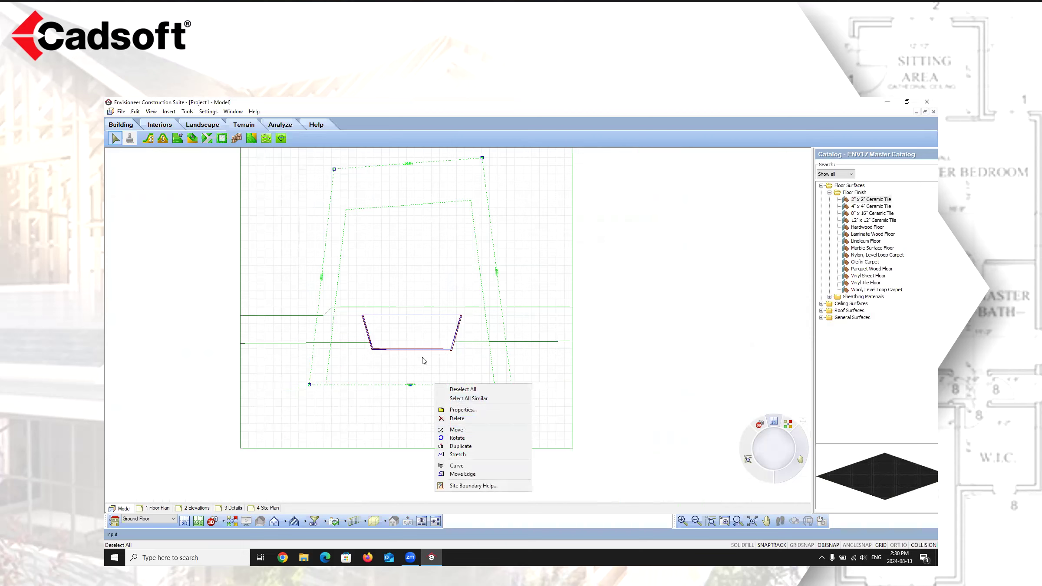
left_click(463, 410)
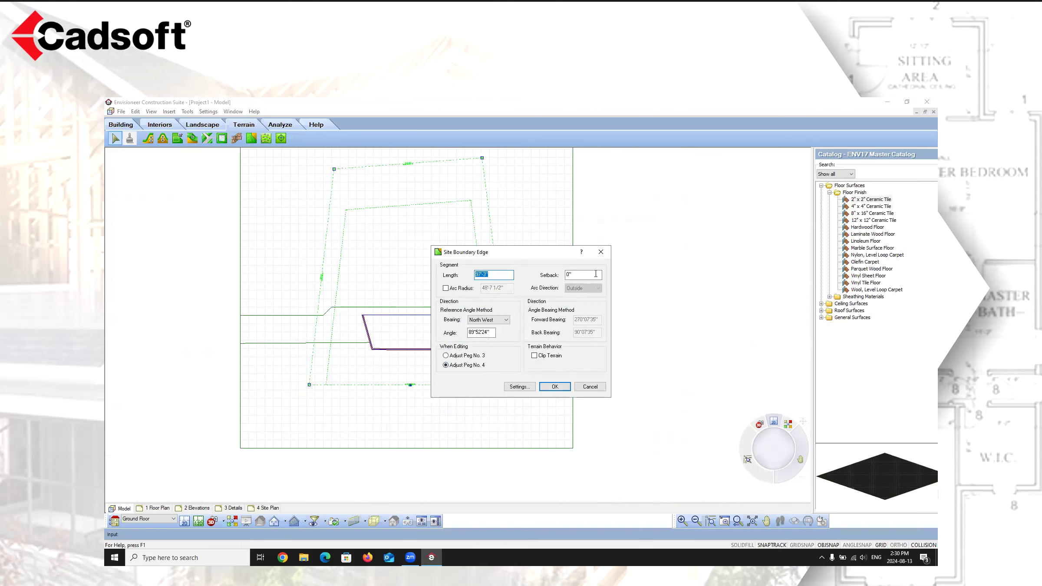
key("Tab")
type("10")
left_click(555, 386)
left_click(654, 343)
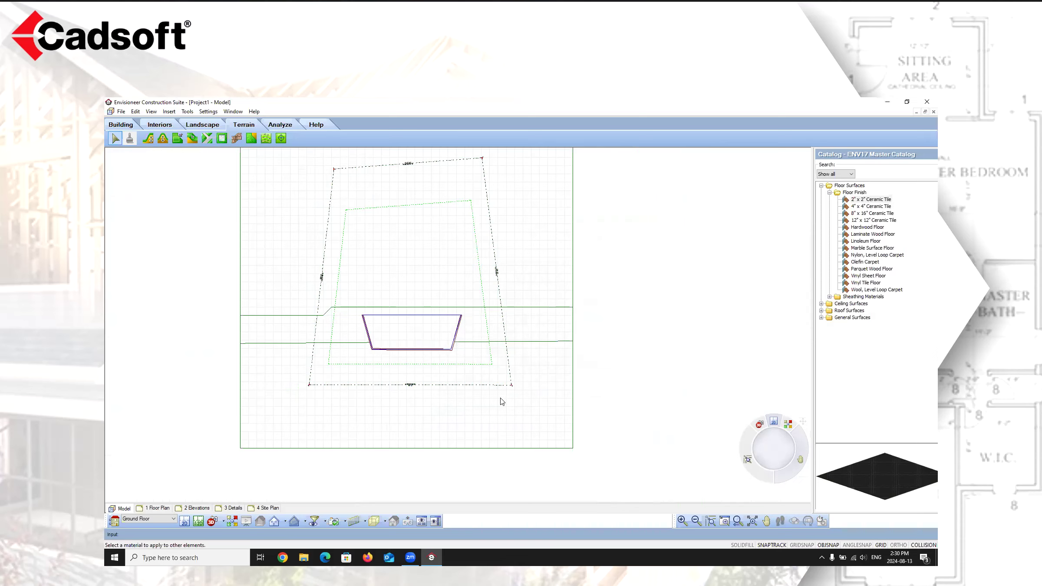
Step: Open the site boundary settings through the lower edge's properties and examine the available bearing formats
left_click(367, 385)
right_click(367, 386)
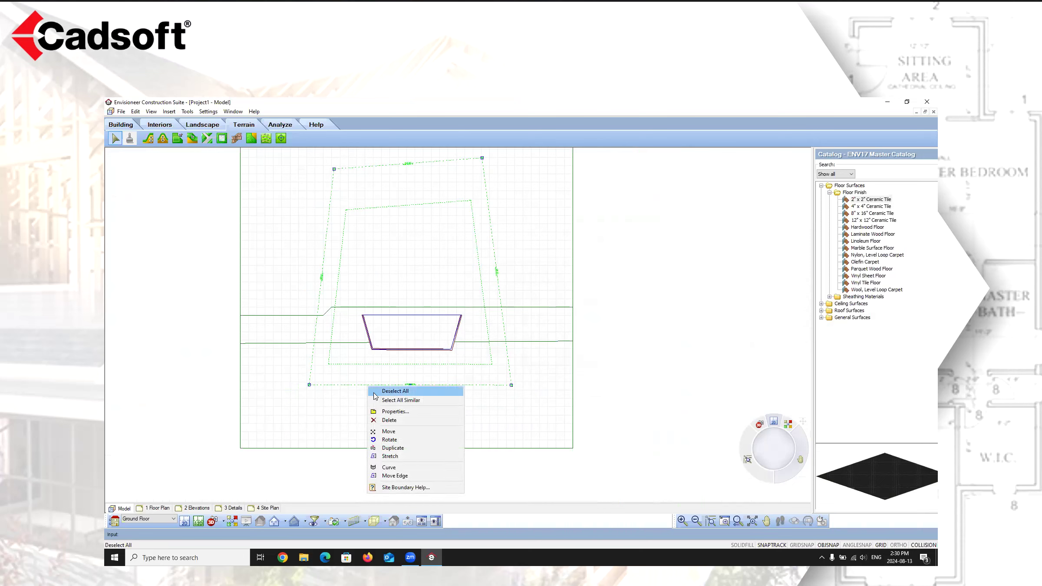
left_click(393, 412)
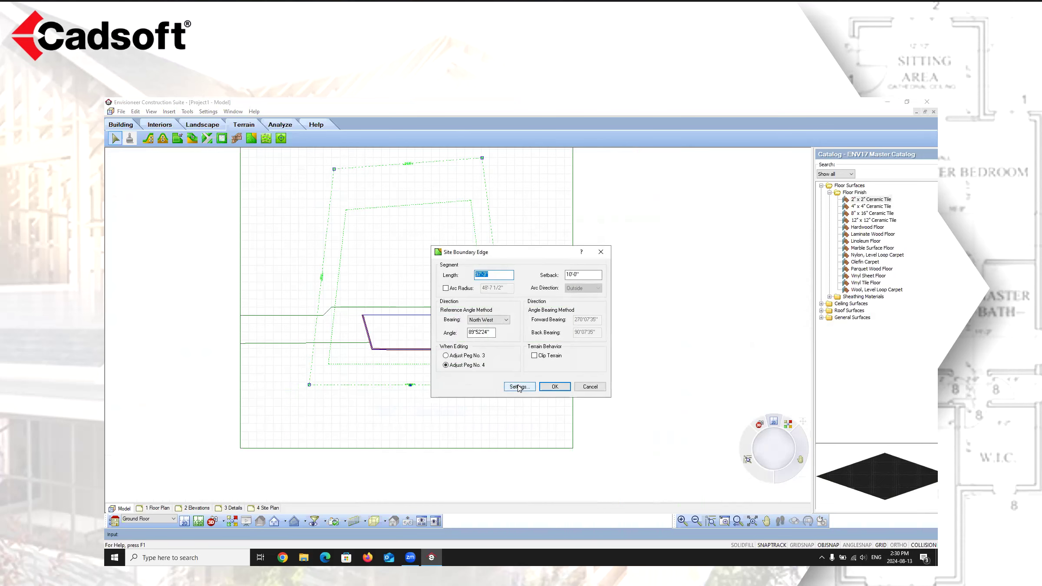
left_click(518, 387)
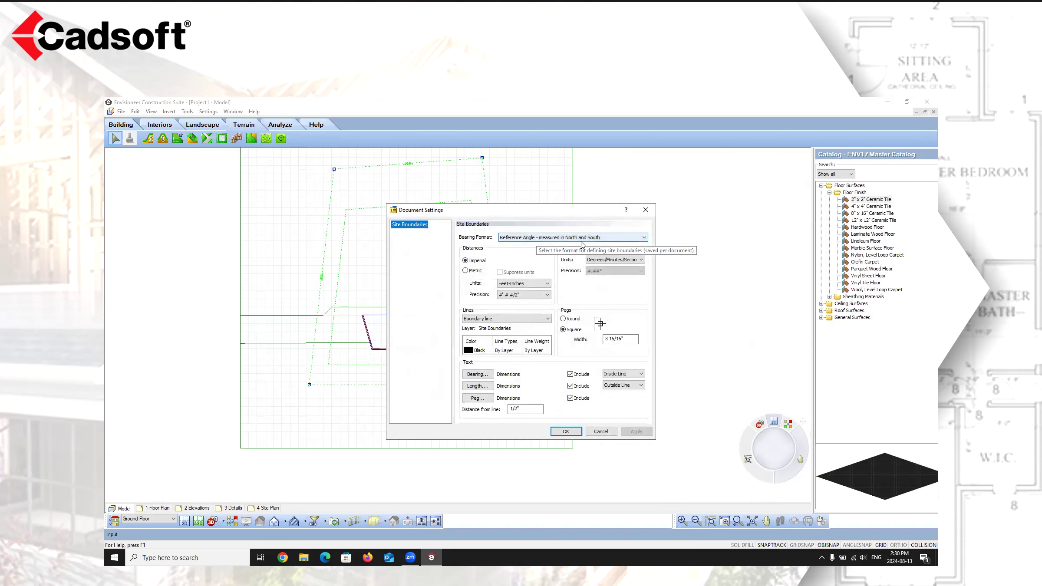
left_click(640, 239)
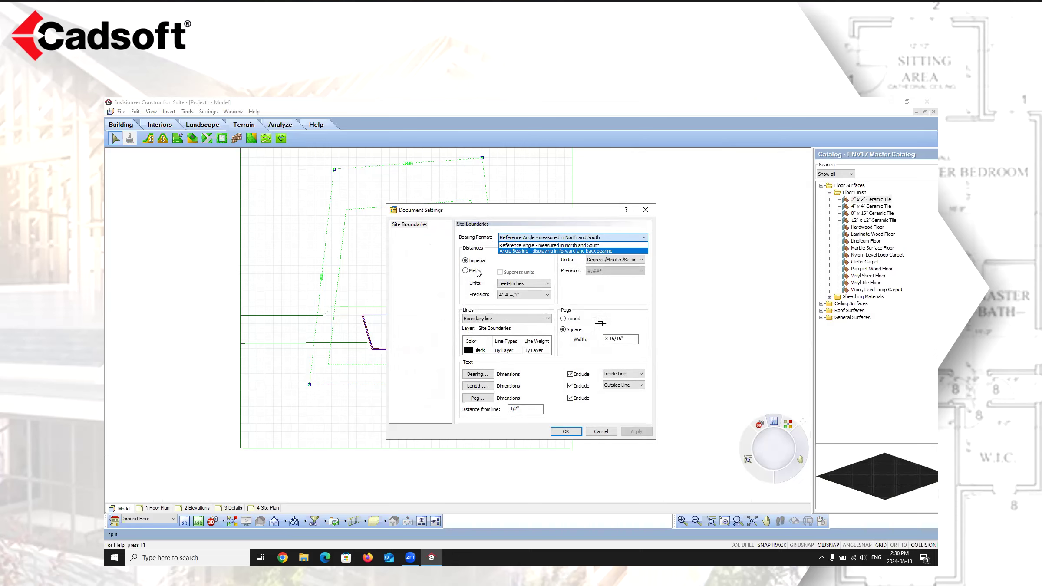
left_click(620, 292)
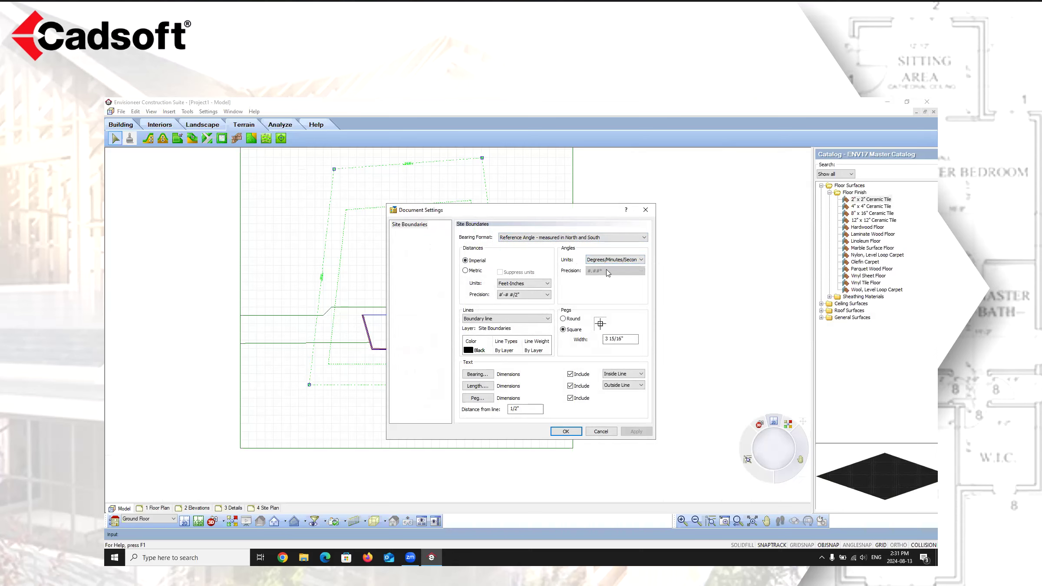
Step: Try Decimal Degrees as the angle units and restore Degrees/Minutes/Seconds
left_click(638, 260)
left_click(619, 267)
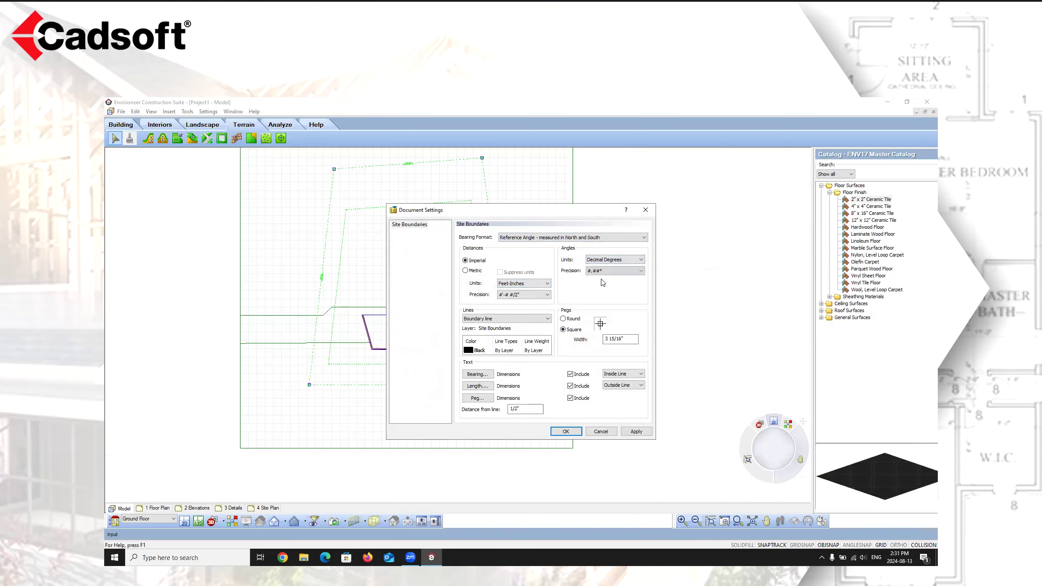
left_click(642, 261)
left_click(625, 273)
Step: Review the distance unit and line choices in the site boundary settings, and close the settings and edge properties
left_click(546, 285)
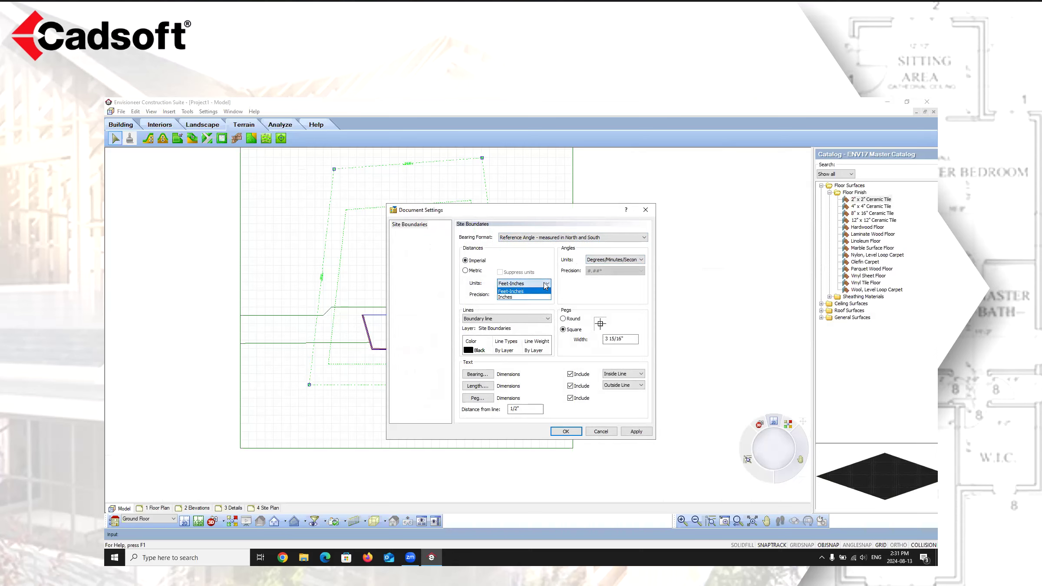
left_click(546, 284)
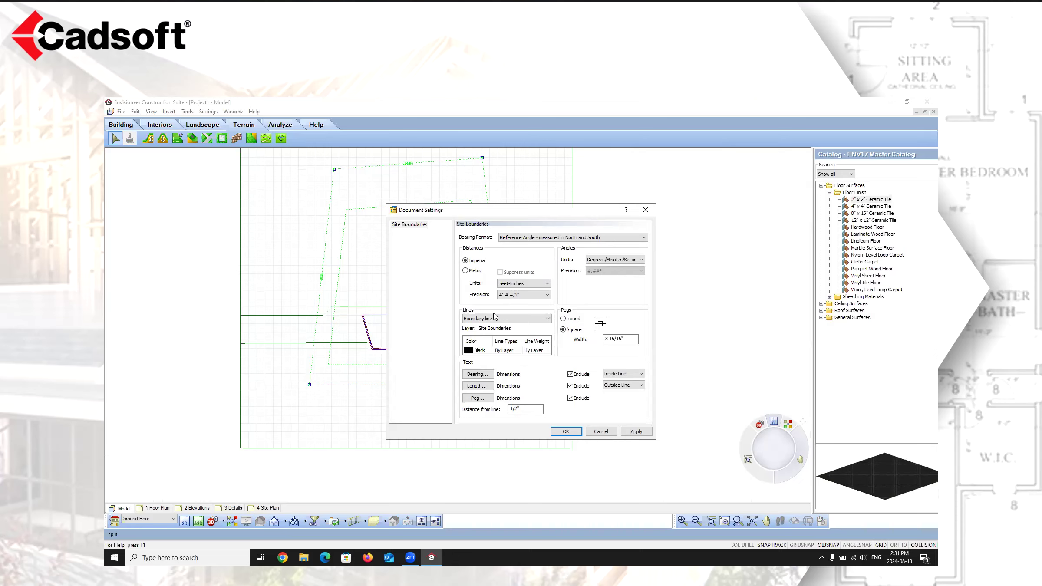
left_click(547, 318)
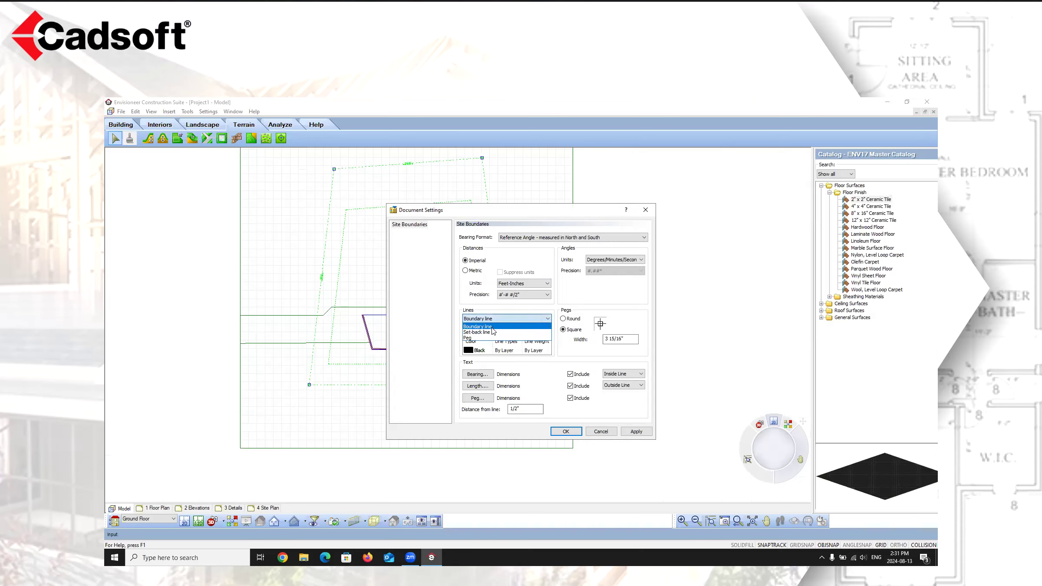
left_click(548, 319)
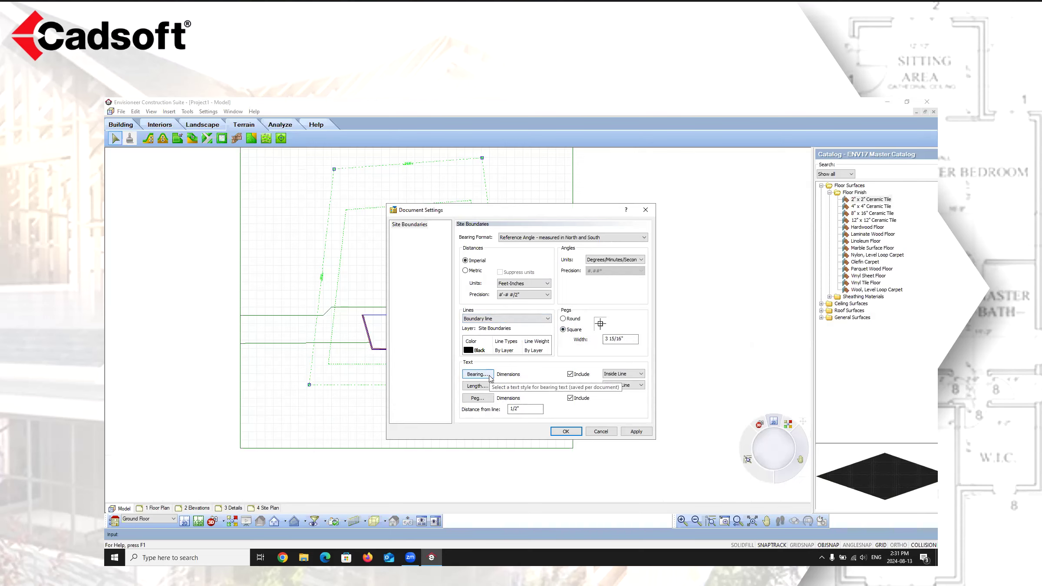
left_click(569, 431)
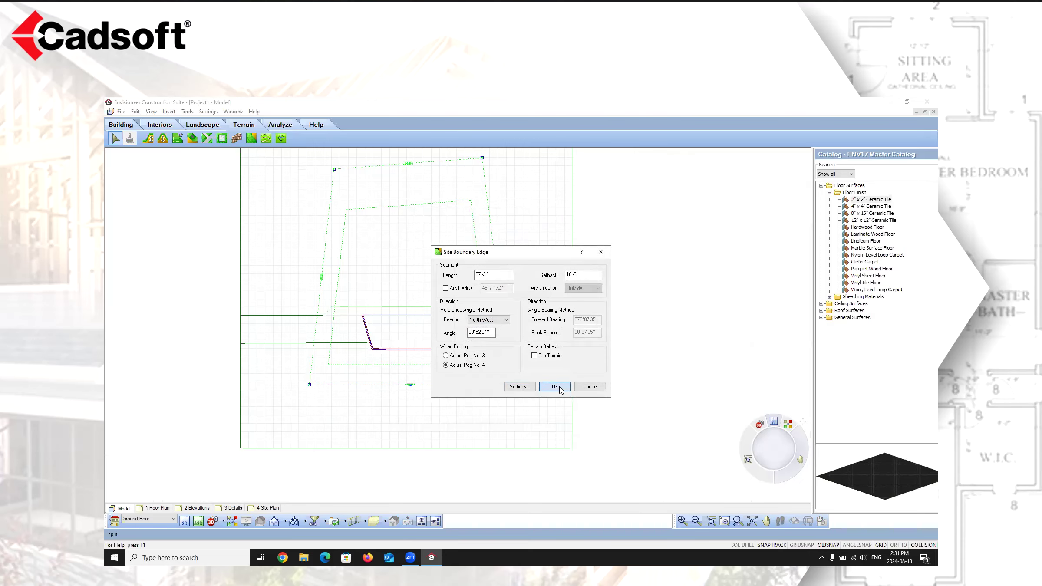
left_click(555, 386)
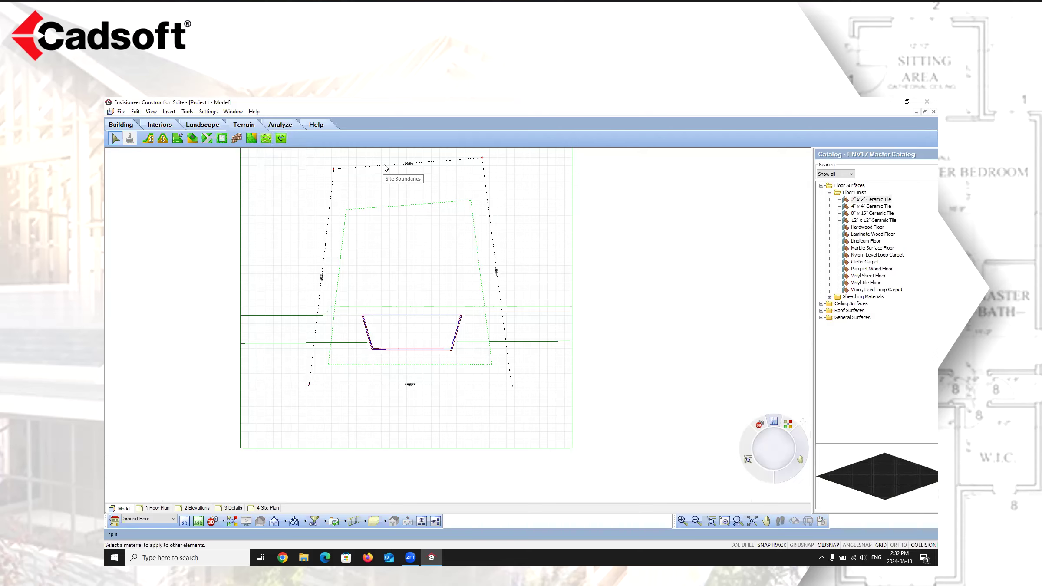
Step: Delete the site boundary and all other elements drawn on the terrain, leaving only the empty terrain
scroll(419, 356, "down", 3)
mouse_move(472, 360)
left_mouse_down()
mouse_move(366, 251)
mouse_move(352, 252)
left_mouse_up()
key("Delete")
scroll(461, 300, "up", 2)
scroll(452, 298, "up", 2)
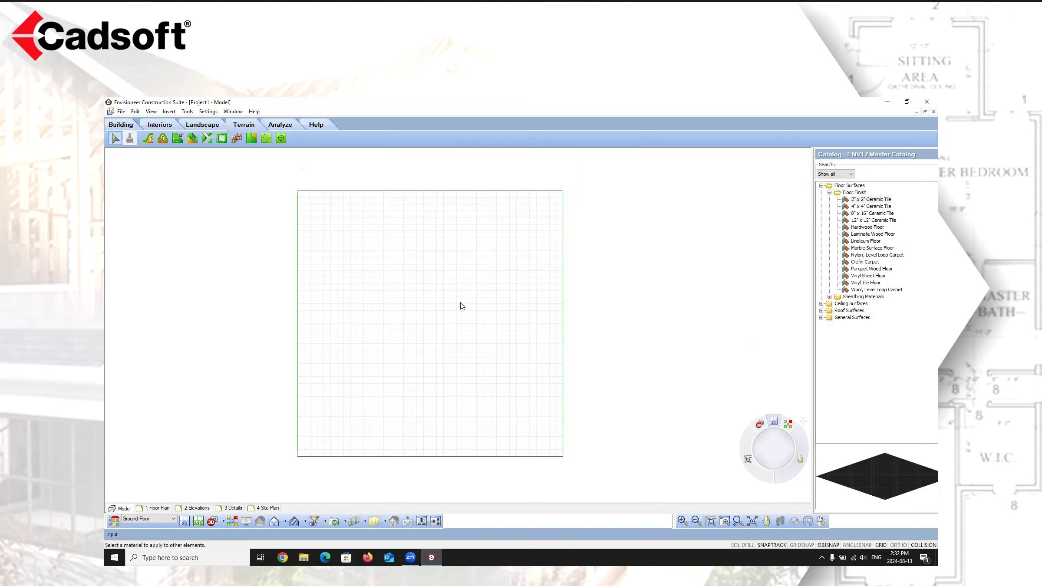
Step: Start the terrain import, accept conversion to a TIN mesh, and load grid_contour.xyz from the Desktop using the Coordinates X, Y, and Z file type
left_click(267, 139)
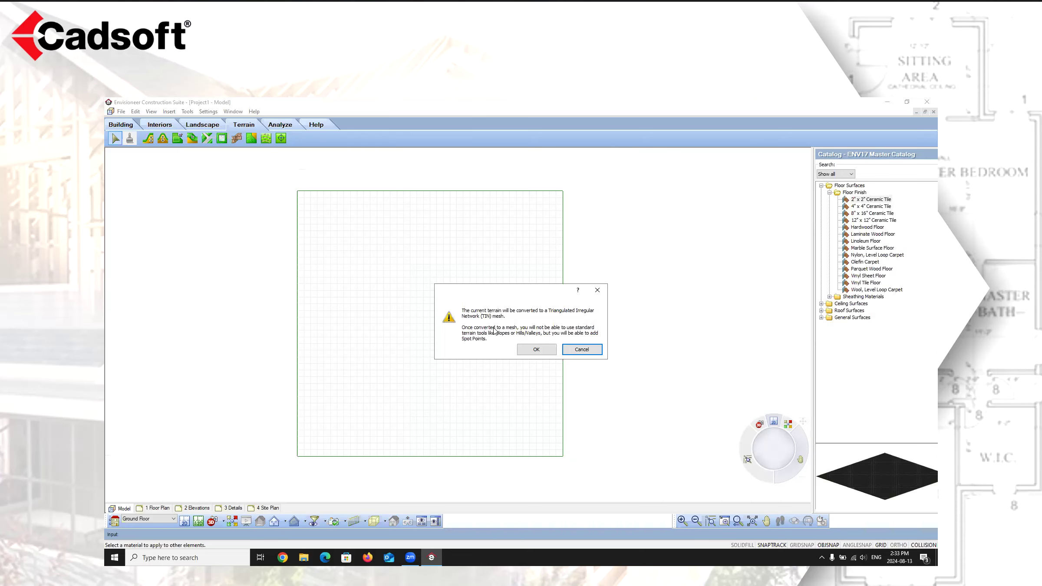
left_click(536, 349)
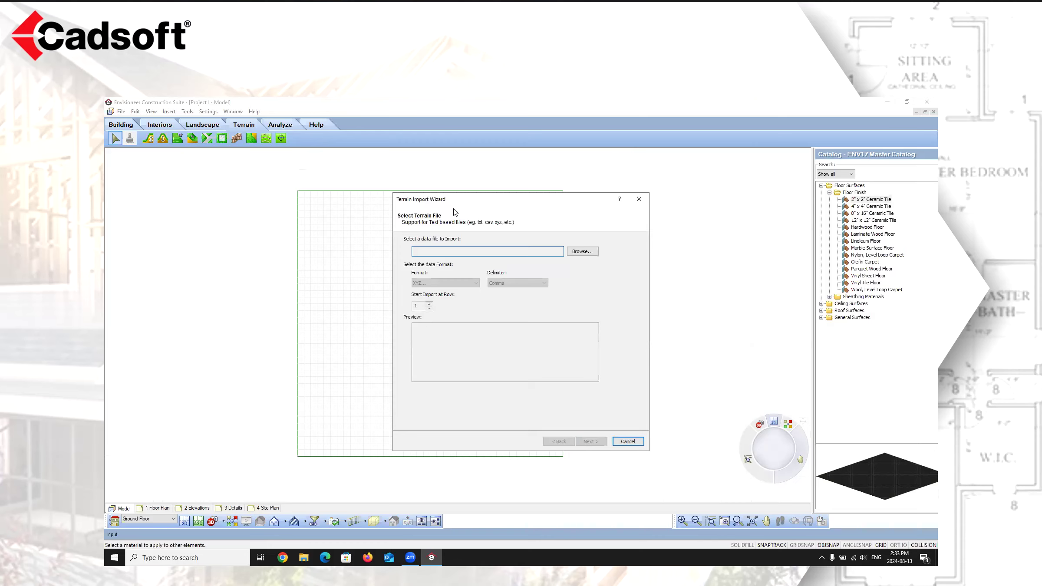
left_click(590, 253)
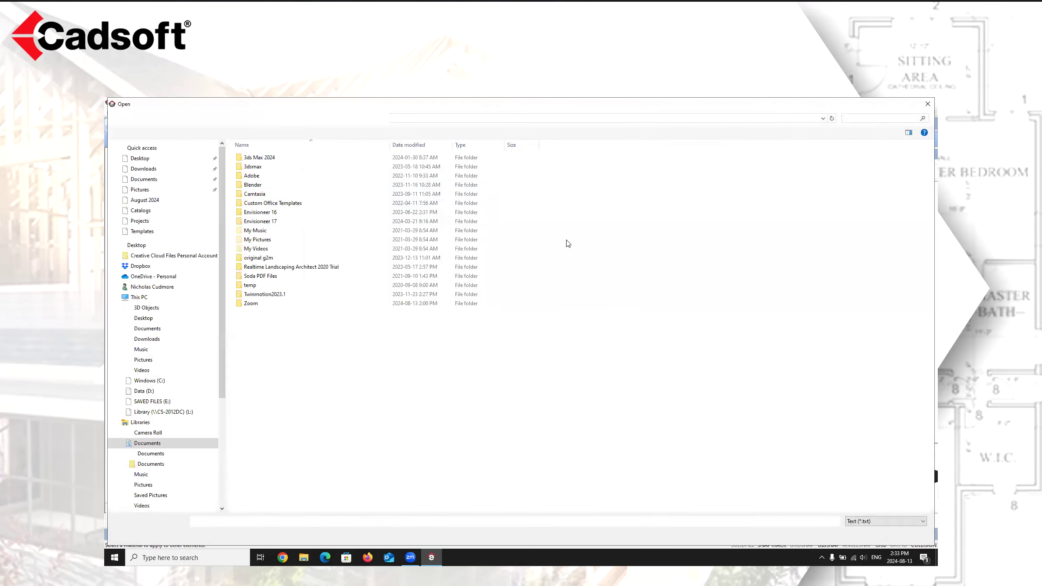
left_click(139, 158)
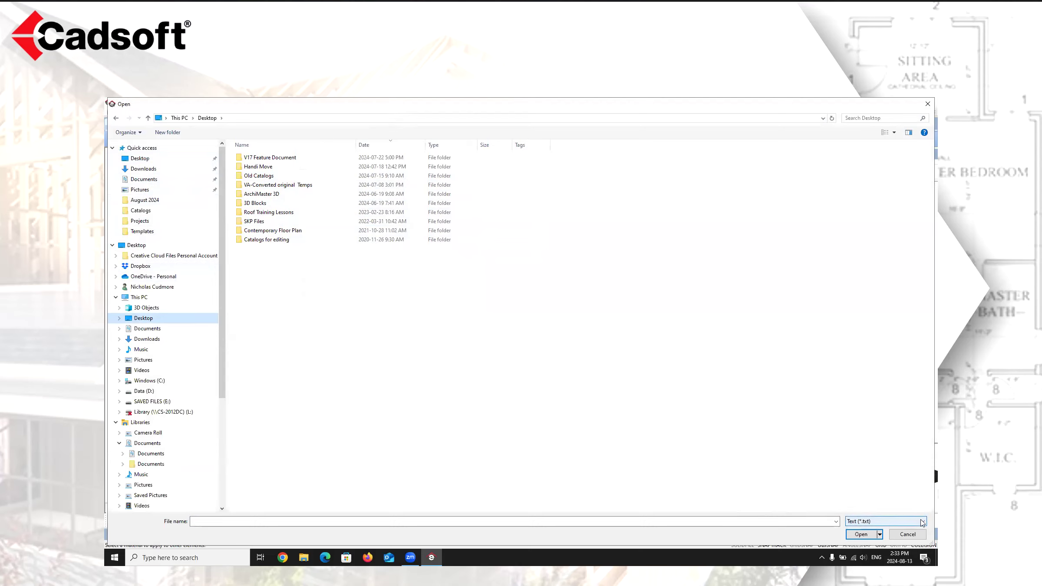
left_click(923, 522)
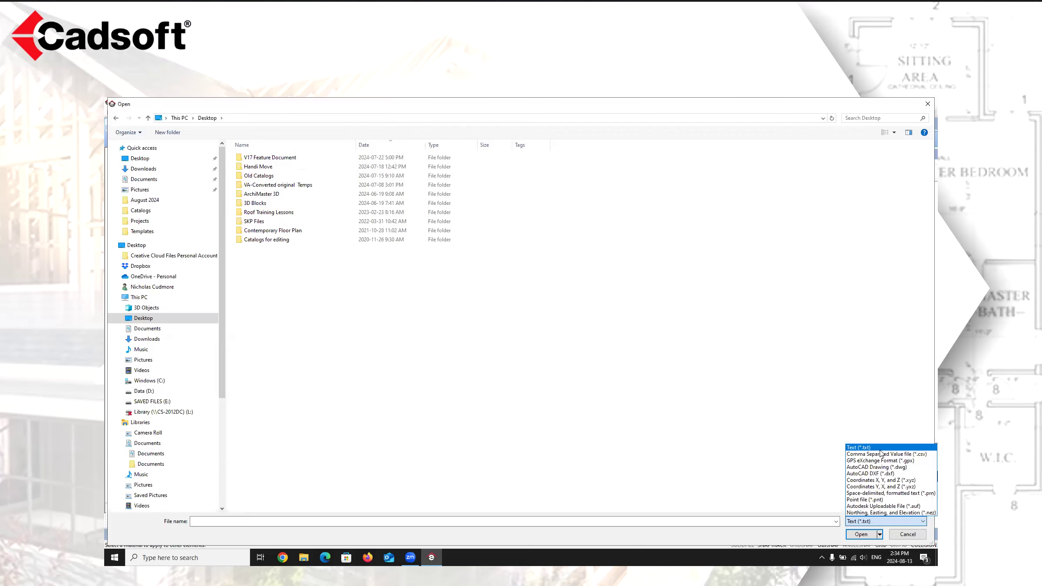
left_click(891, 480)
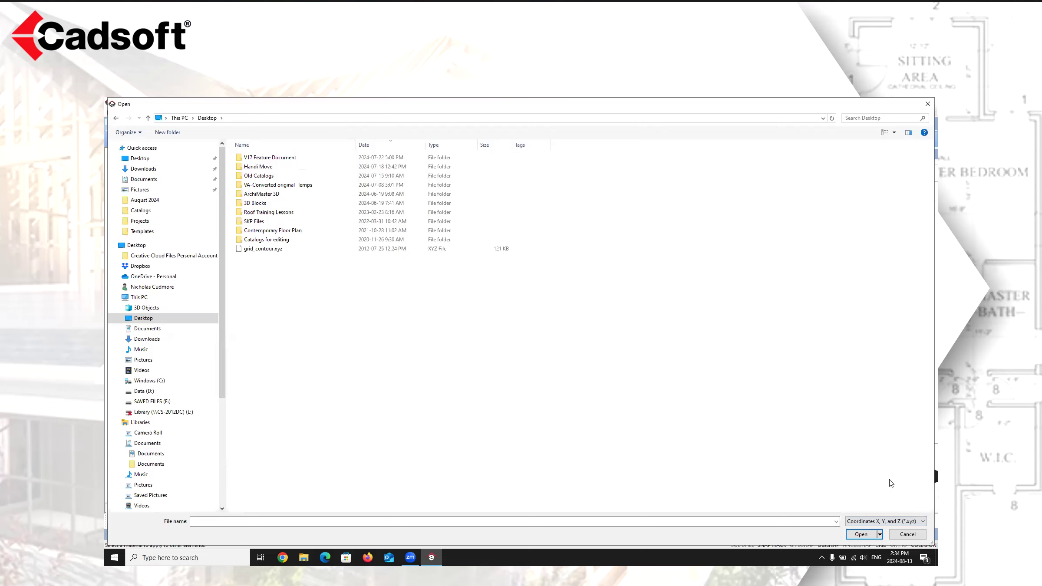
left_click(278, 250)
left_click(860, 534)
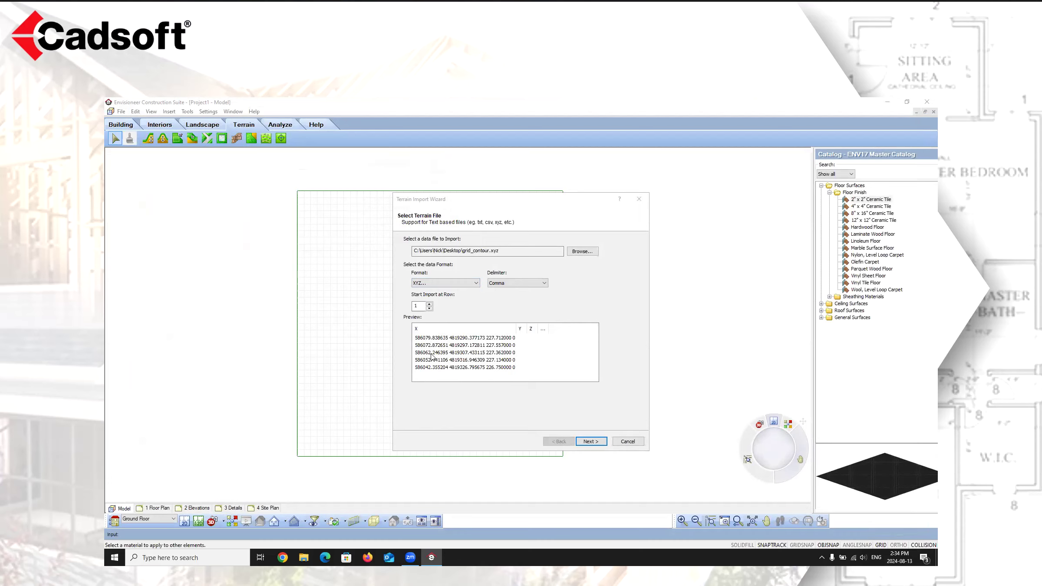
Step: Try the Tab delimiter for the terrain data, and set the delimiter to Space
left_click(544, 284)
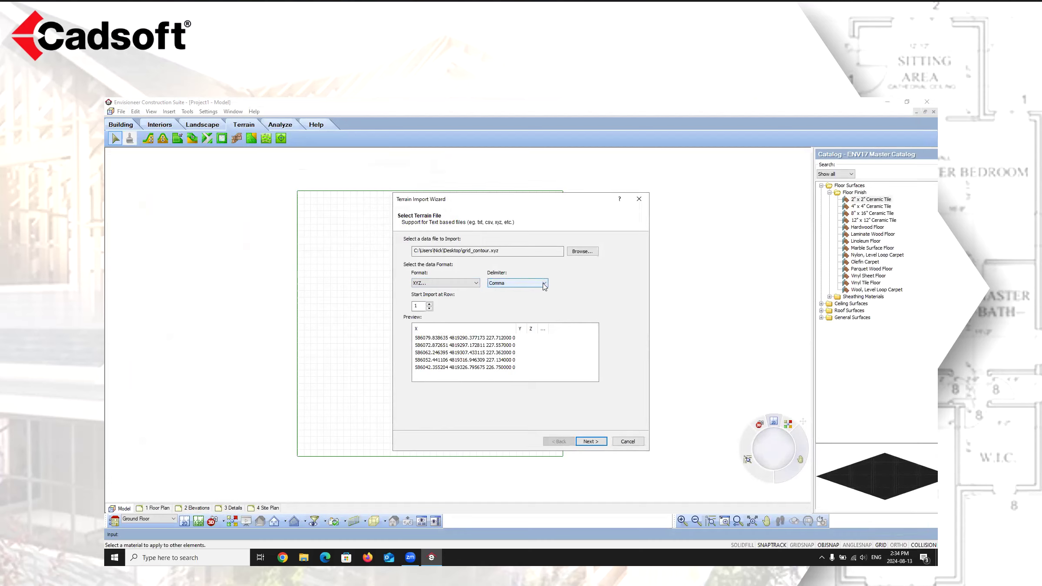
left_click(544, 284)
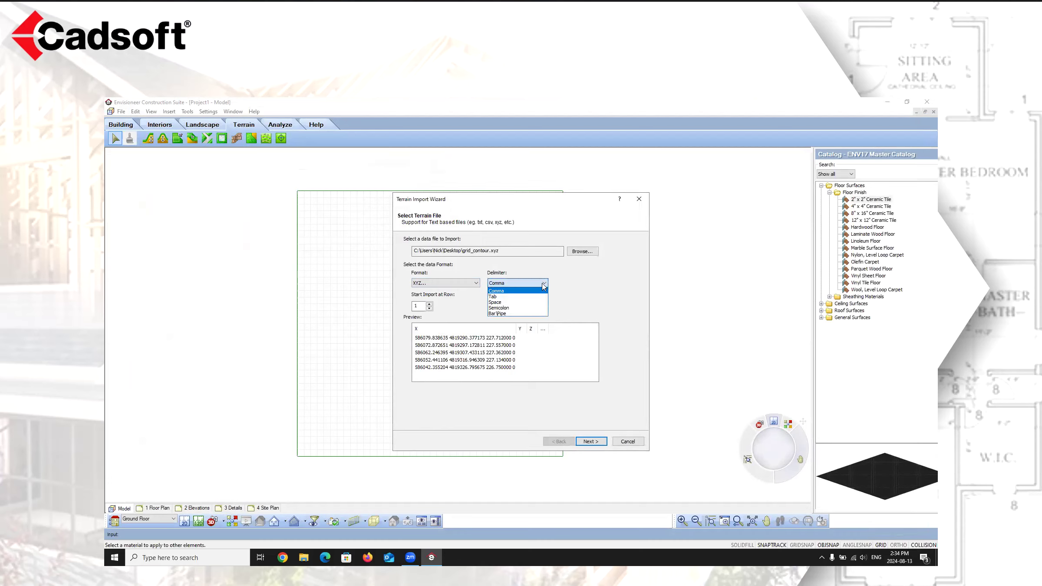
left_click(506, 297)
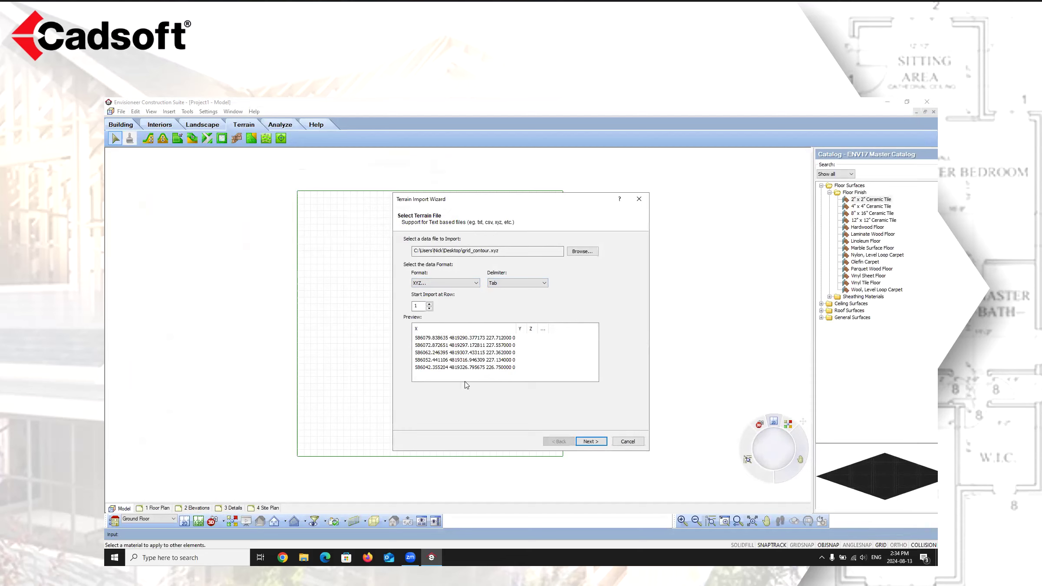
left_click(544, 283)
left_click(506, 303)
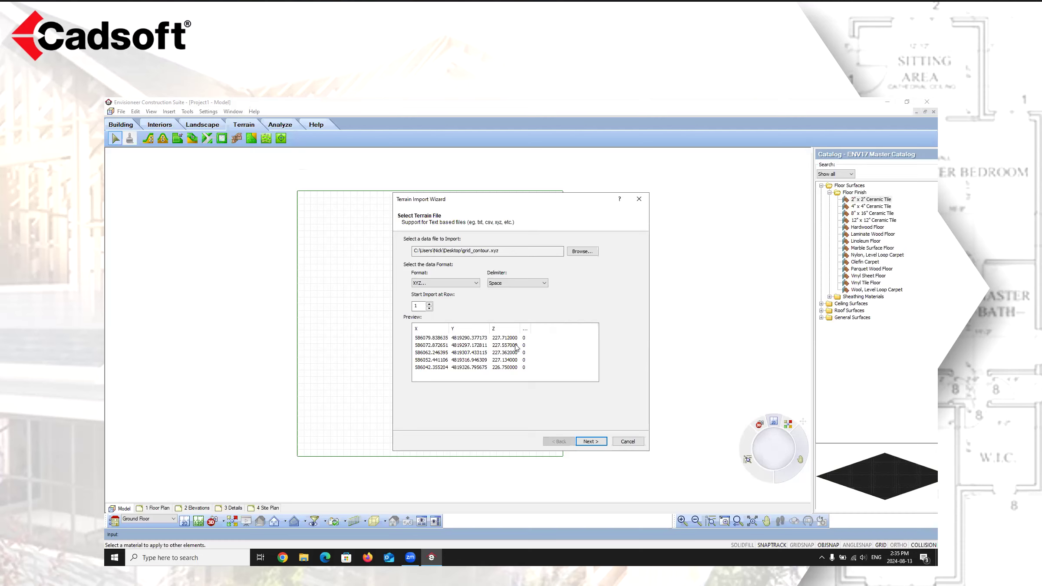
Step: Try the Semicolon and Bar\Pipe delimiters for the terrain data, and restore Space
left_click(541, 286)
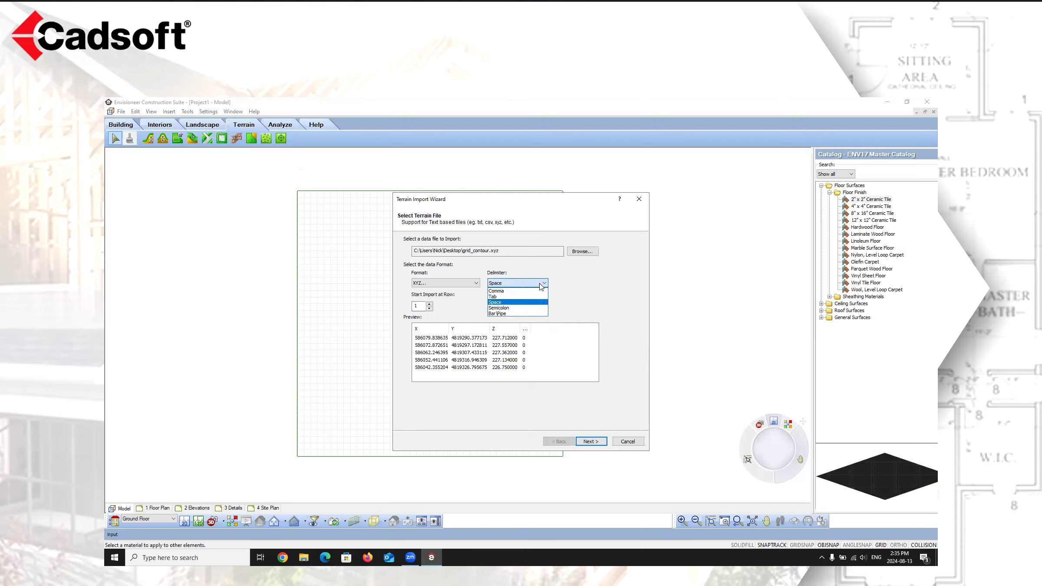
left_click(518, 307)
left_click(544, 283)
left_click(504, 314)
left_click(544, 283)
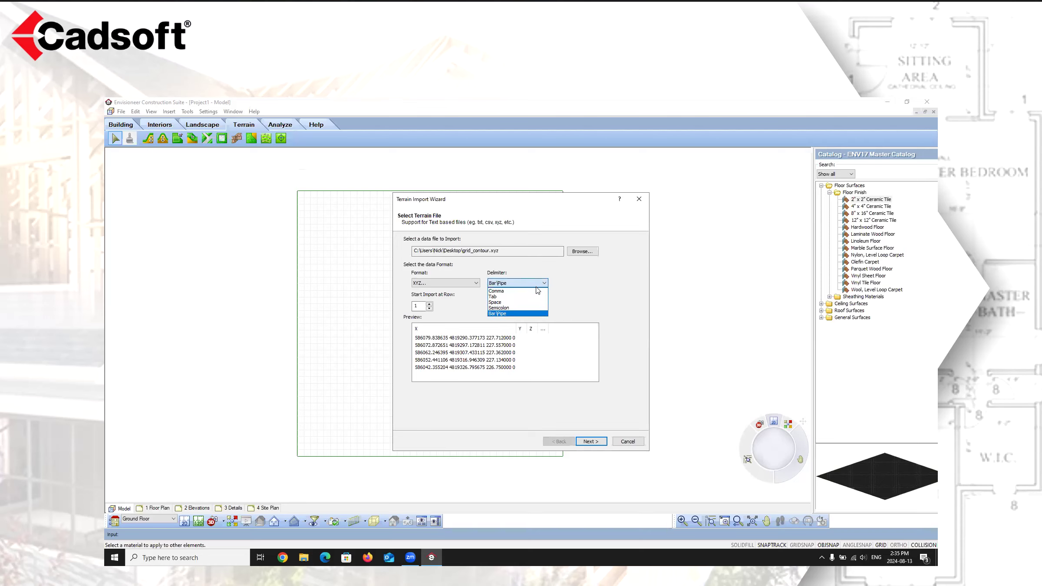
left_click(505, 301)
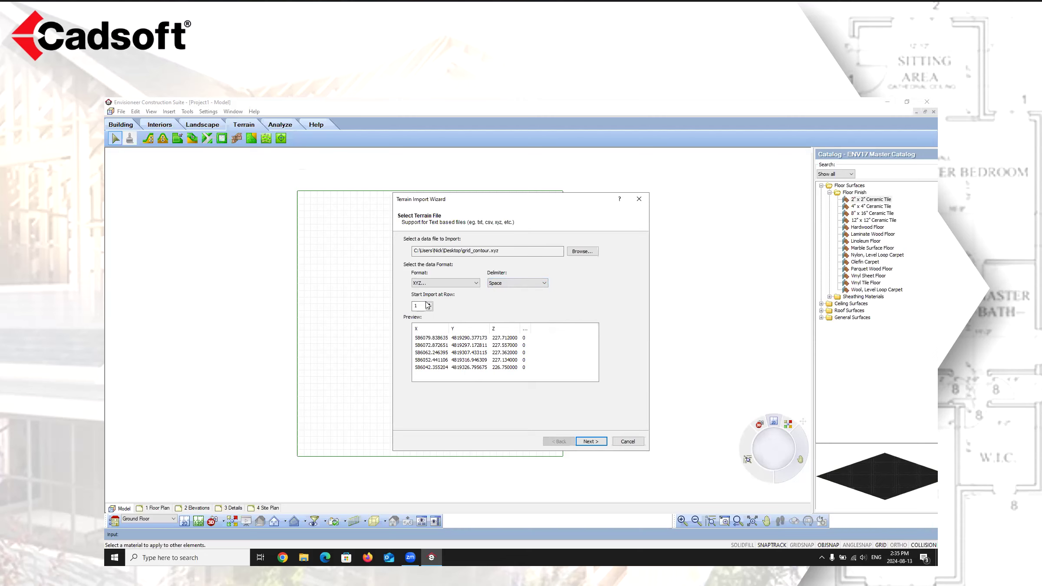
Step: Set the data file's units to Feet and continue to the insertion point and cropping settings
left_click(589, 442)
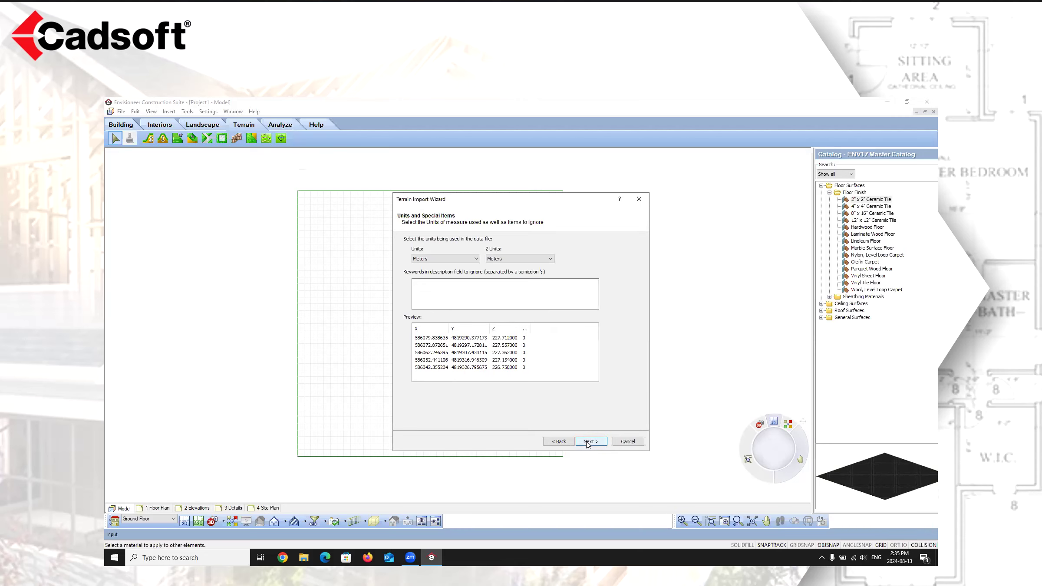
left_click(438, 259)
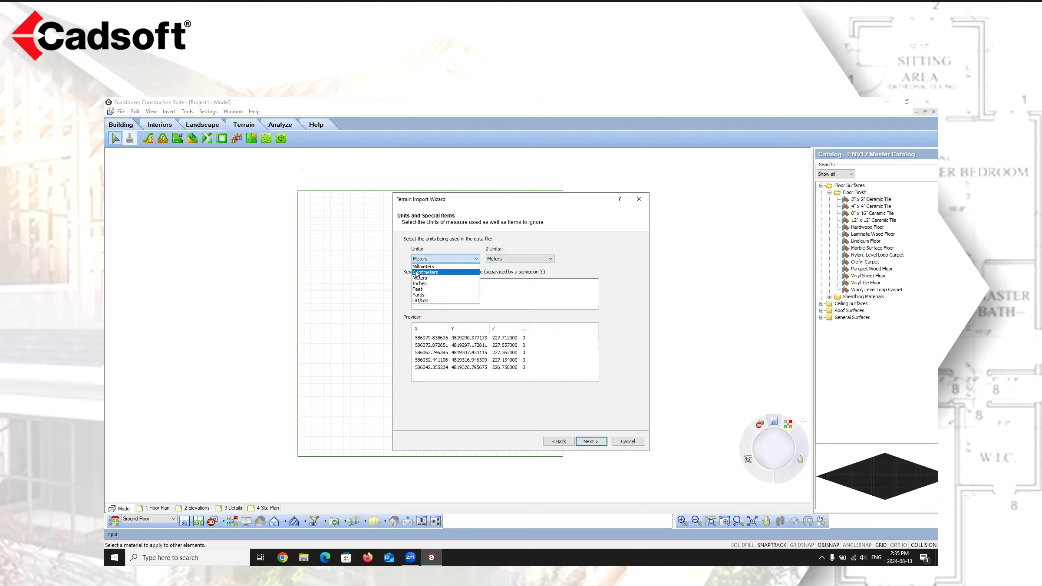
left_click(418, 290)
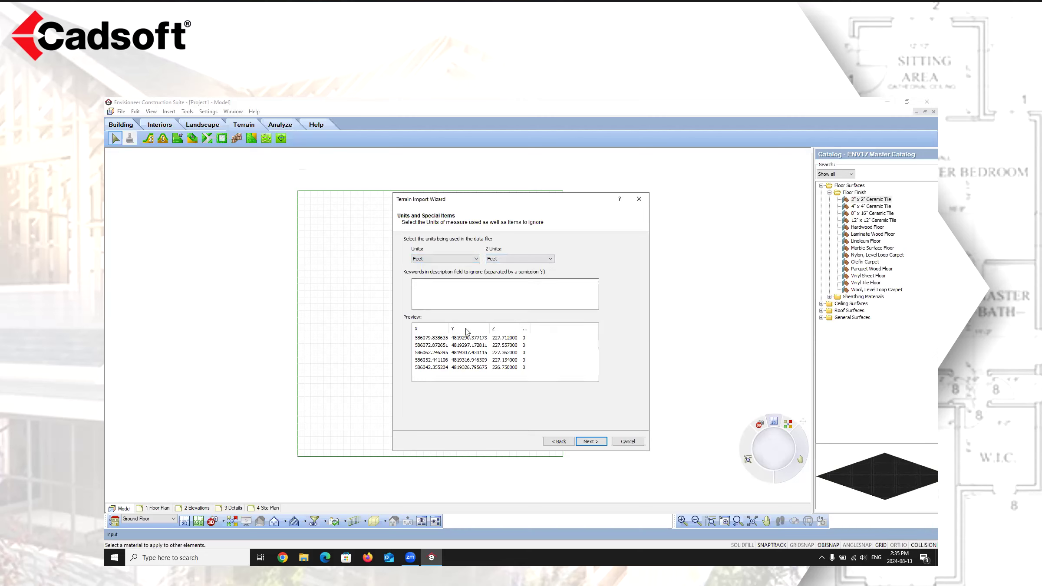
left_click(477, 258)
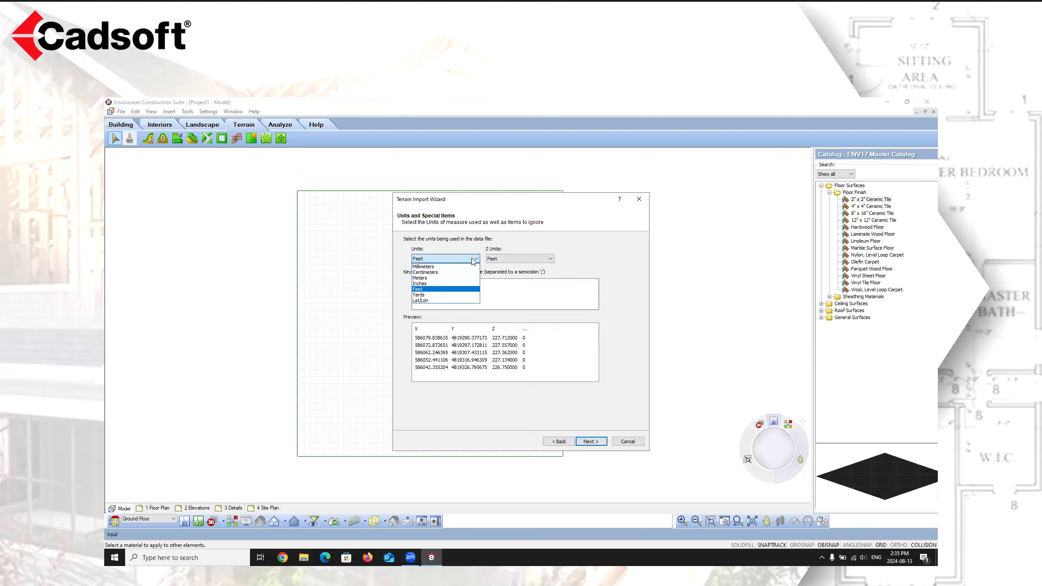
left_click(429, 289)
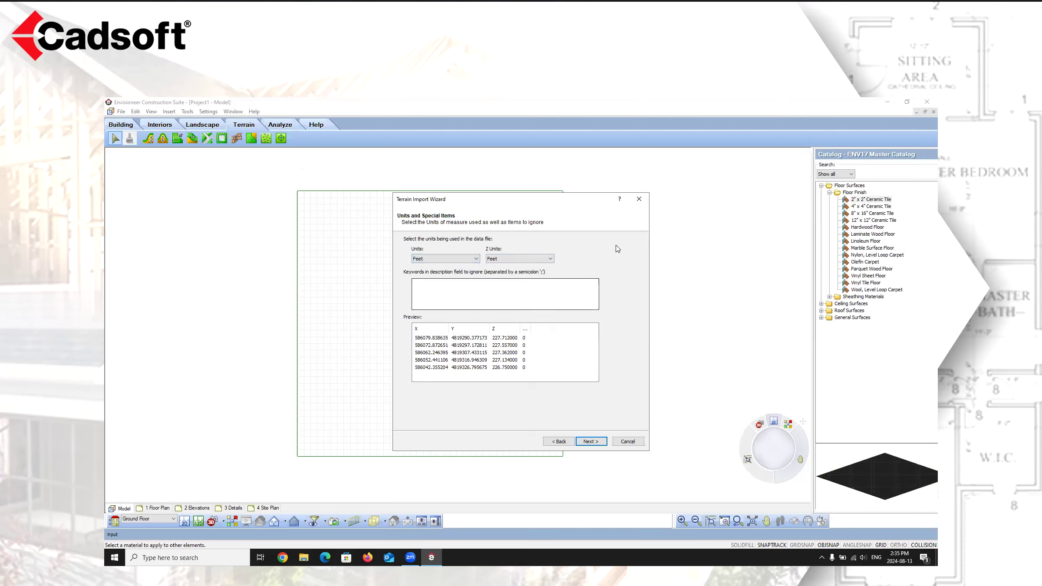
left_click(588, 442)
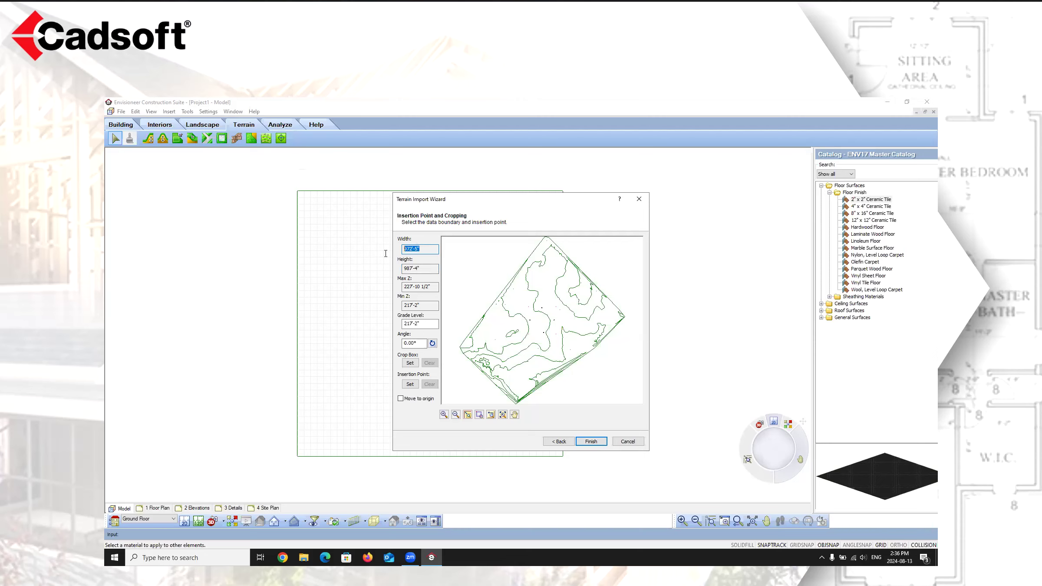
Step: Set the imported terrain's grade level to 0
left_click(424, 268)
left_click(427, 325)
key("ctrl+a")
type("0")
Step: Rotate the imported terrain by reference along one of its outer edges, giving that edge a new angle of 0
left_click(414, 344)
left_click(433, 344)
left_click(543, 237)
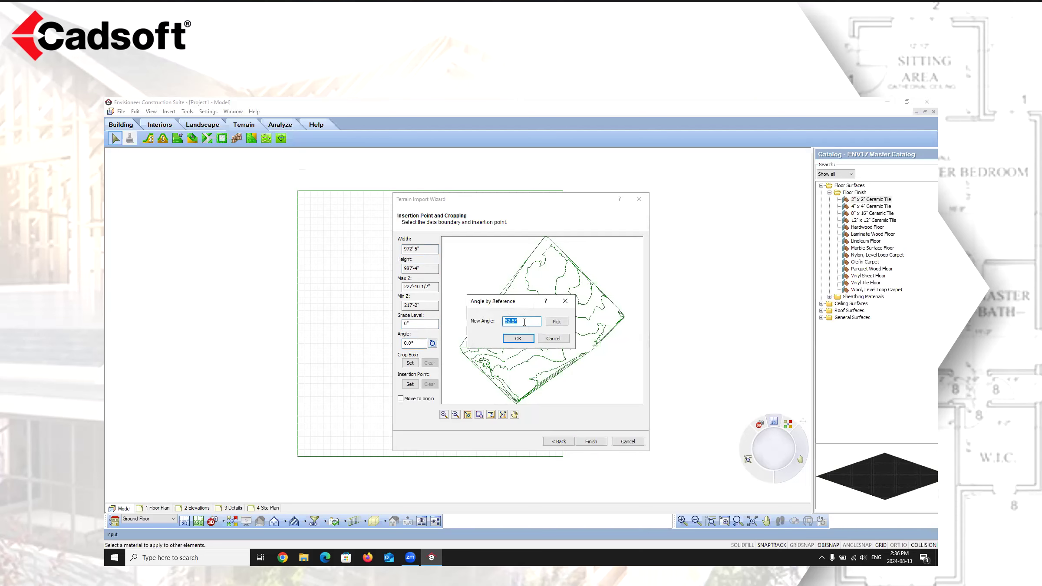
type("0")
left_click(518, 338)
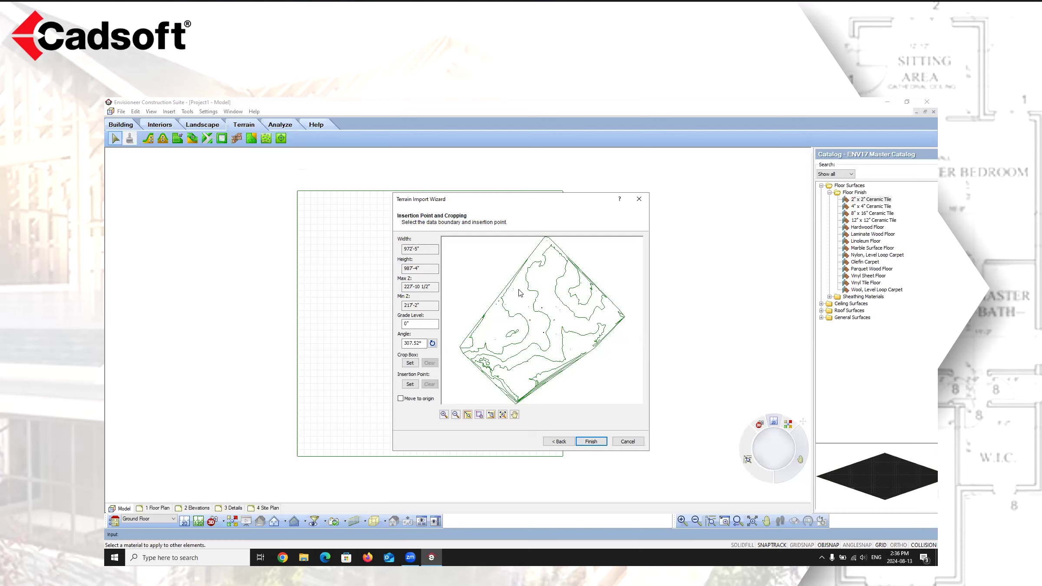
Step: Examine the contour preview together with the angle reference, crop box and insertion point options
left_click(432, 343)
scroll(460, 346, "up", 3)
scroll(460, 346, "down", 4)
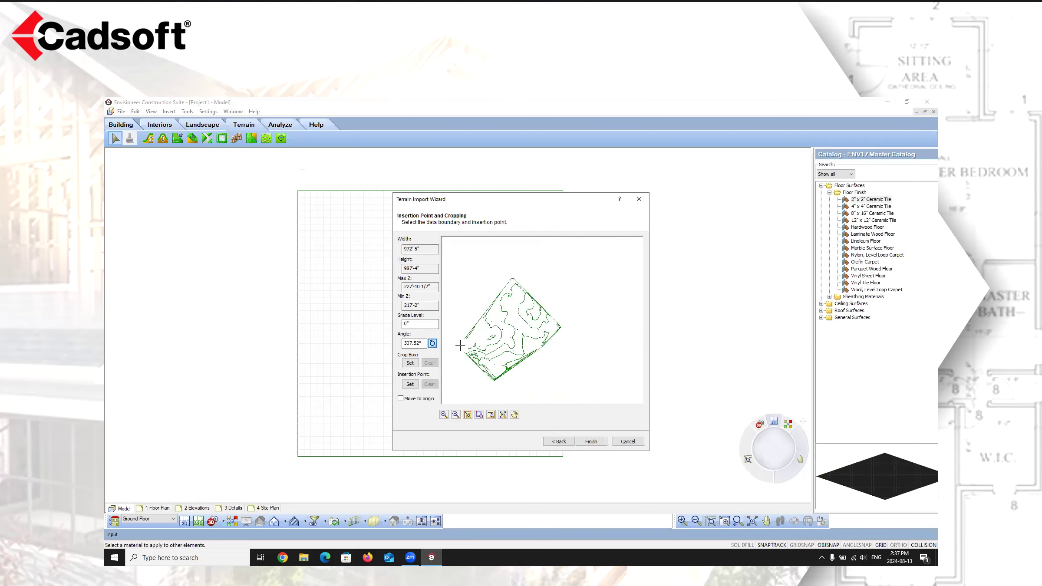
scroll(461, 334, "up", 1)
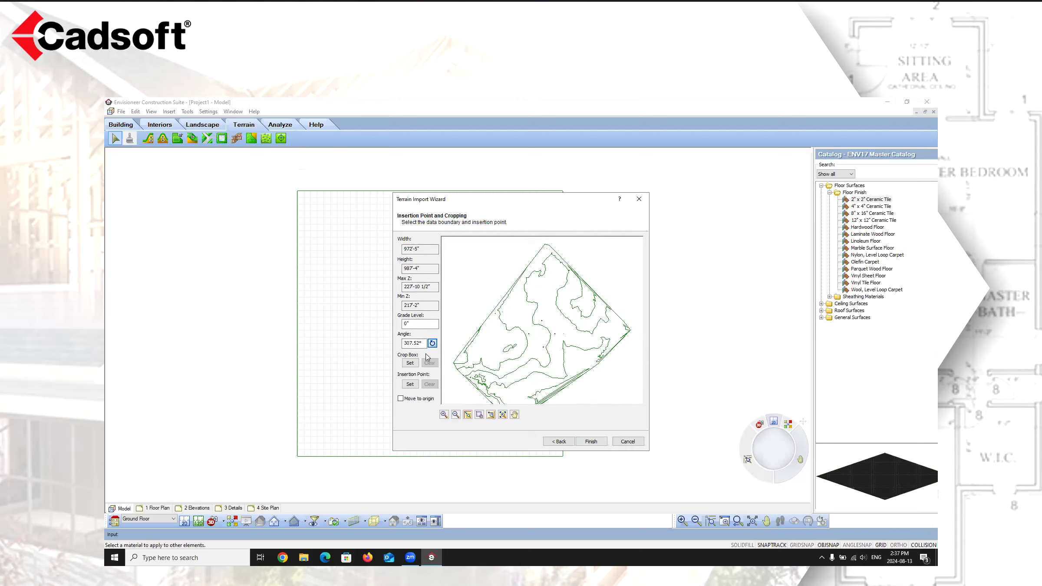
scroll(478, 330, "down", 2)
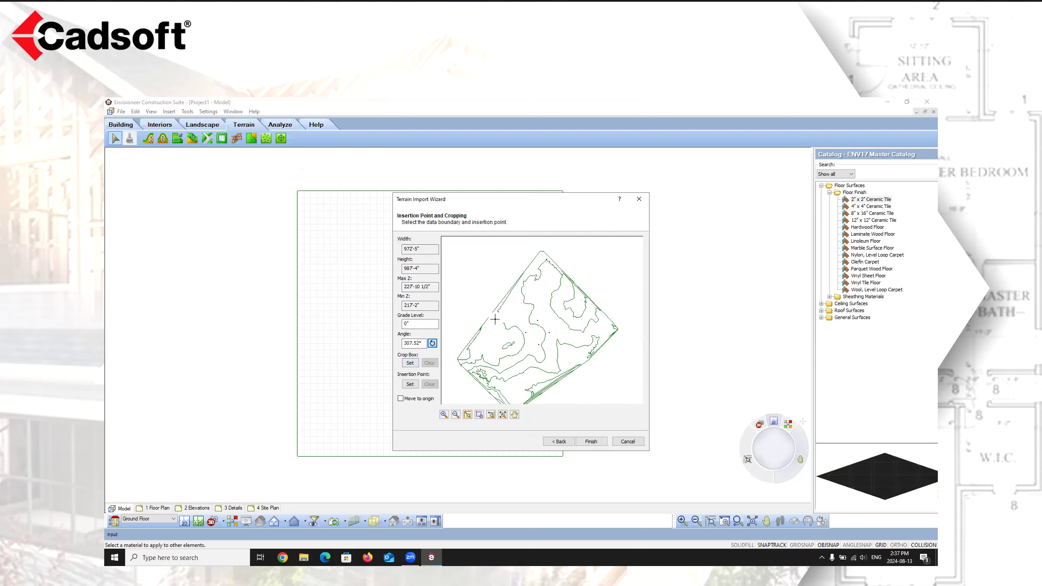
scroll(507, 324, "up", 1)
left_click(409, 362)
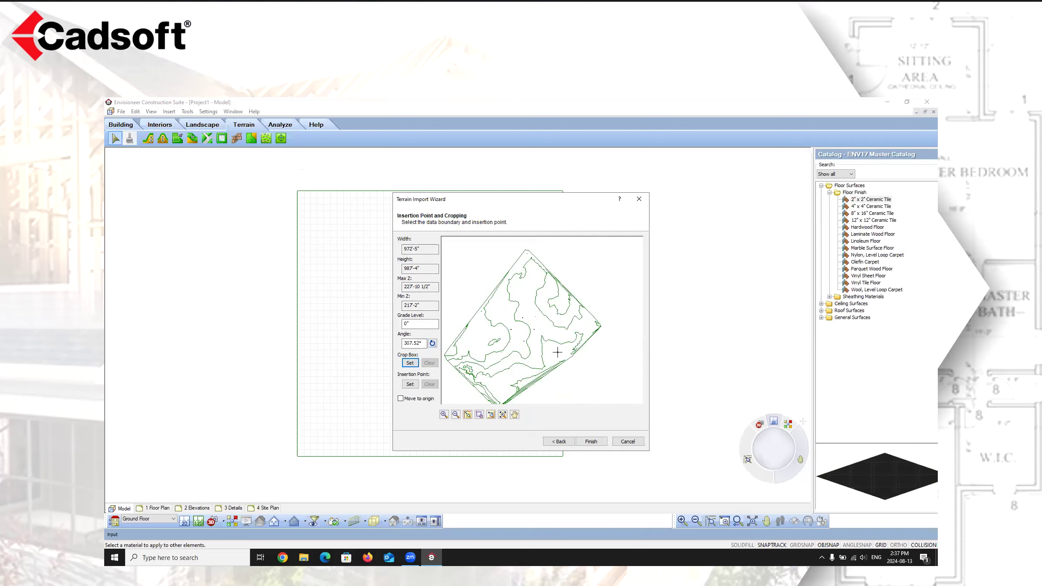
scroll(593, 284, "down", 1)
scroll(525, 343, "up", 1)
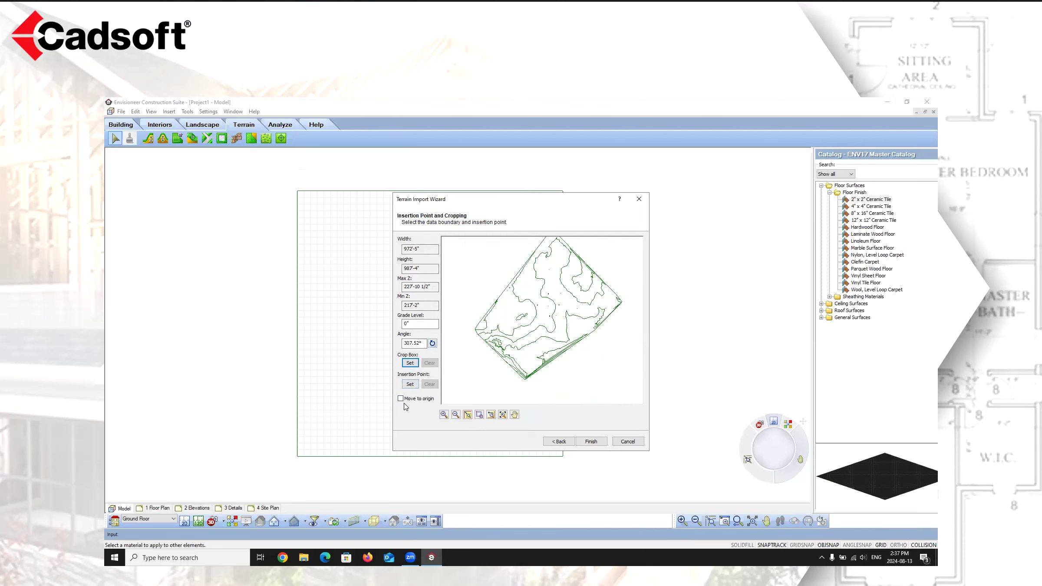
scroll(568, 278, "down", 3)
scroll(550, 296, "up", 3)
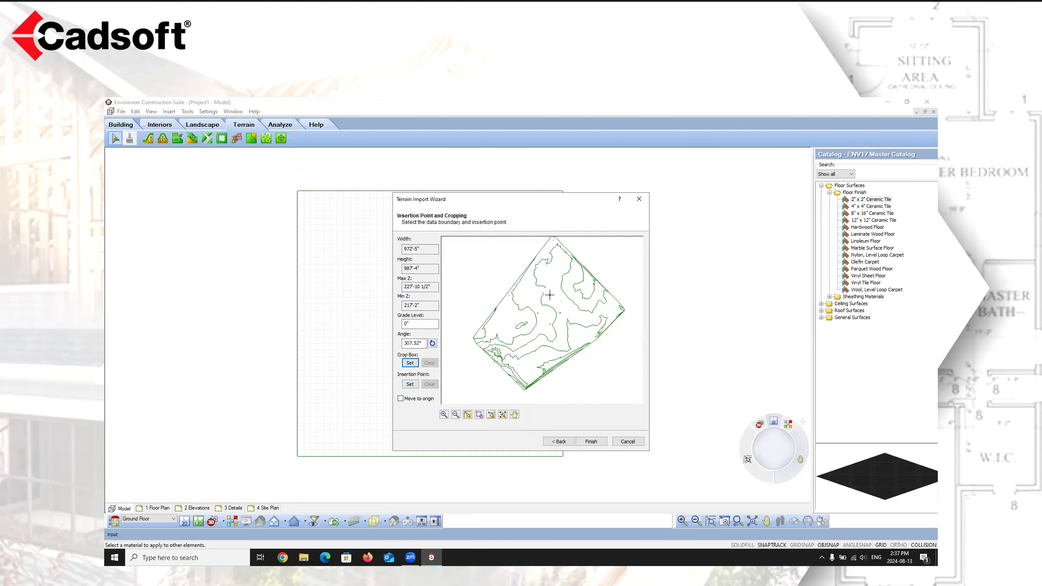
Step: Finish the import wizard and place the imported terrain mesh over the original terrain area
left_click(591, 441)
scroll(461, 356, "down", 5)
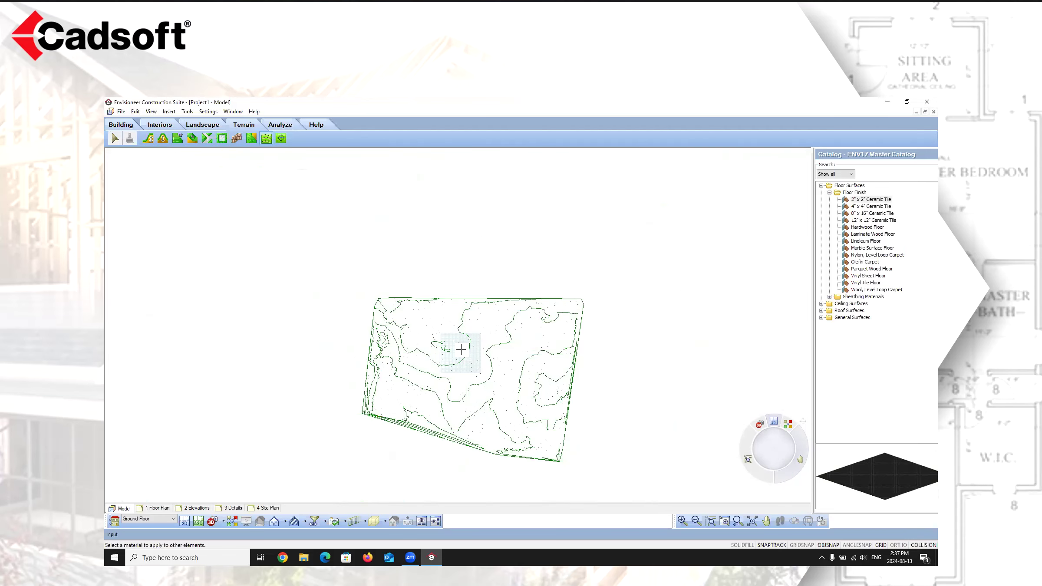
left_click(461, 349)
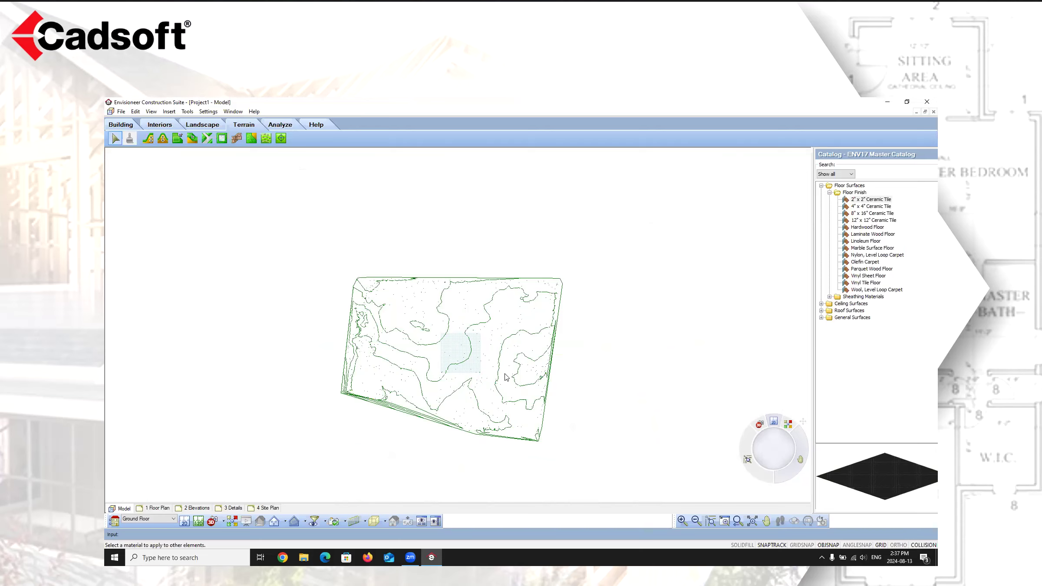
Step: Switch to a 3D perspective view and examine the imported terrain's surface from above
left_click(224, 521)
left_click(227, 500)
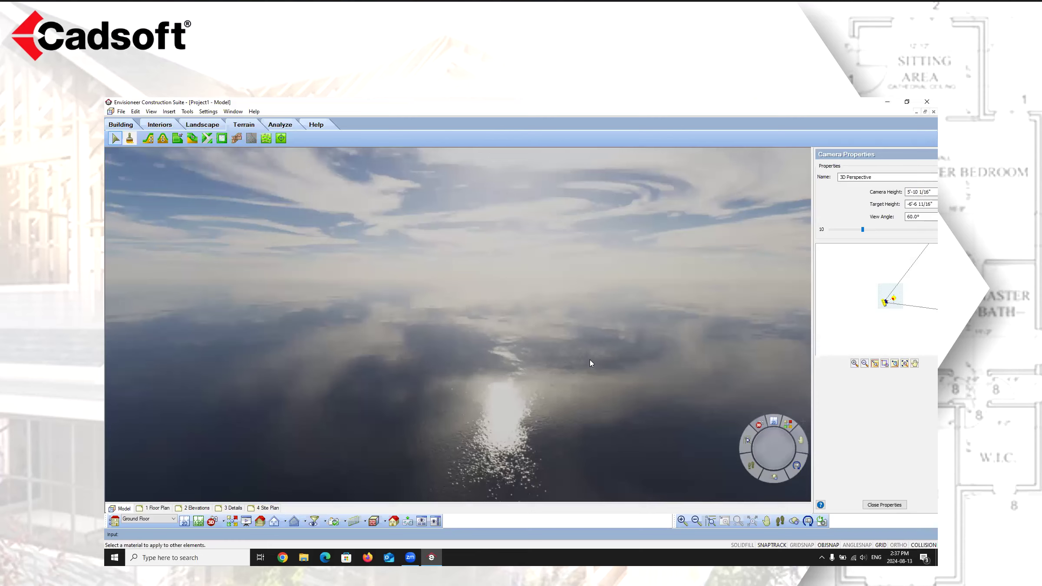
scroll(526, 338, "down", 8)
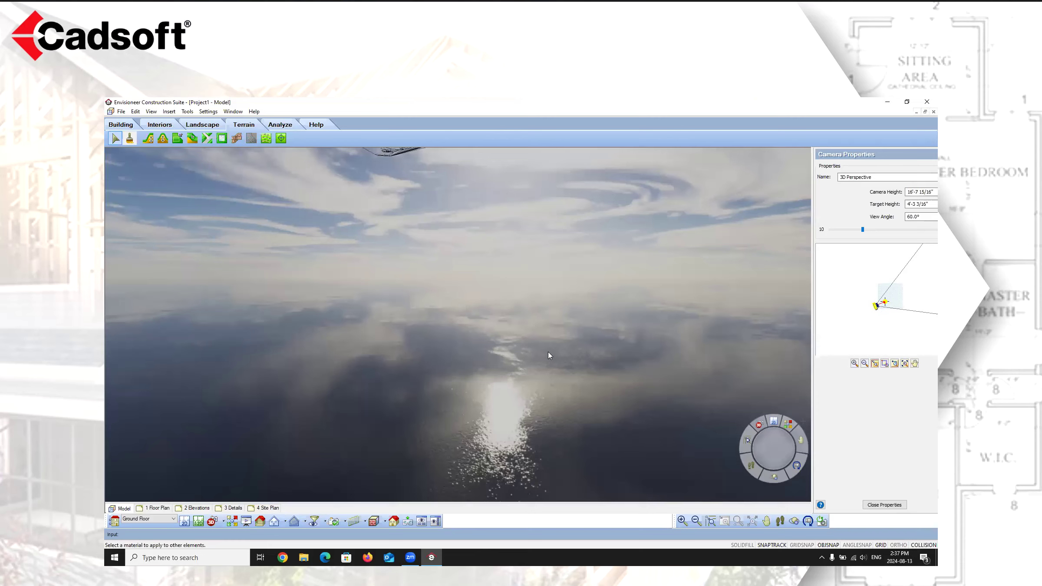
scroll(546, 354, "down", 8)
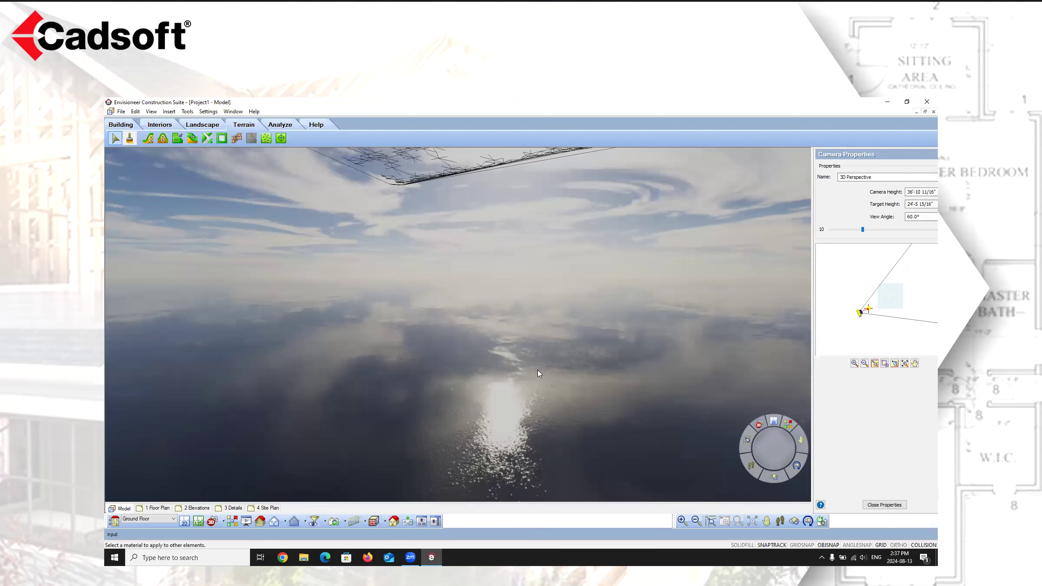
scroll(537, 374, "down", 6)
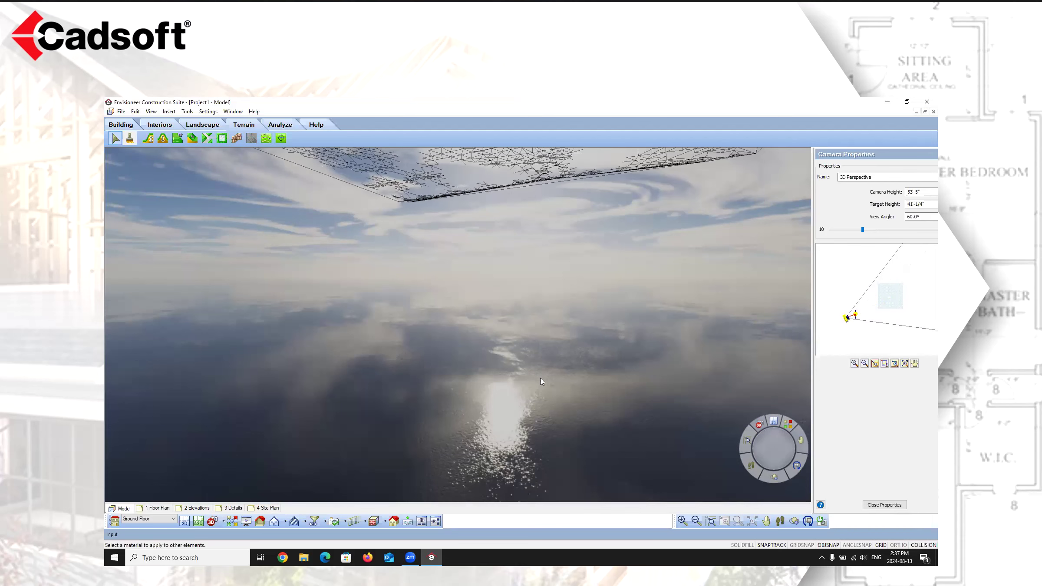
left_click(766, 521)
left_click_drag(578, 227, 547, 381)
middle_click_drag(544, 379, 589, 277)
left_click(780, 521)
left_click_drag(709, 323, 537, 307)
right_click(536, 307)
left_click(560, 312)
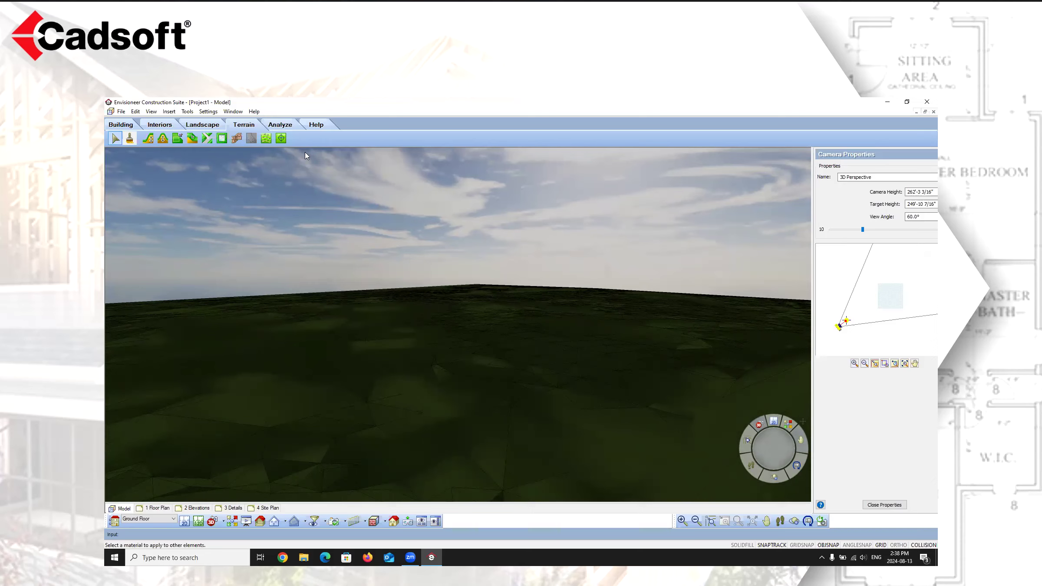
Step: Raise the terrain's TIN smoothing to slightly past the midpoint between Coarse and Fine in the document settings and apply it
left_click(203, 113)
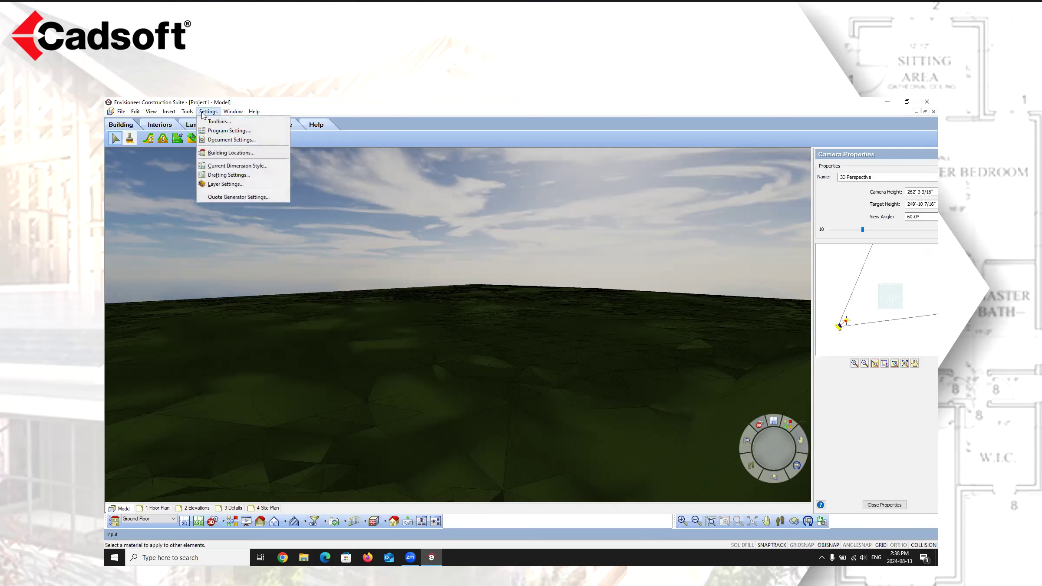
left_click(219, 141)
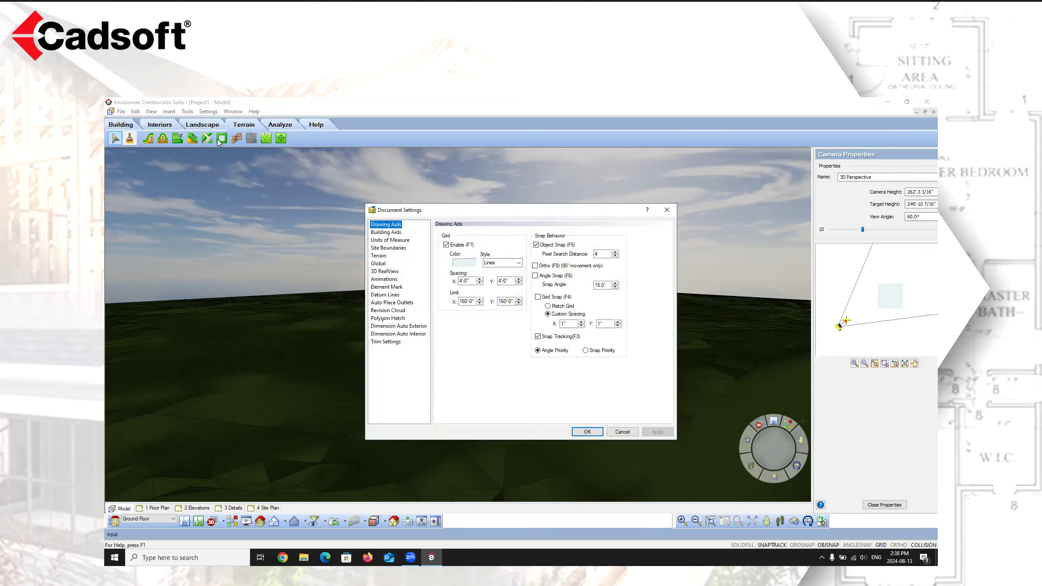
left_click(377, 257)
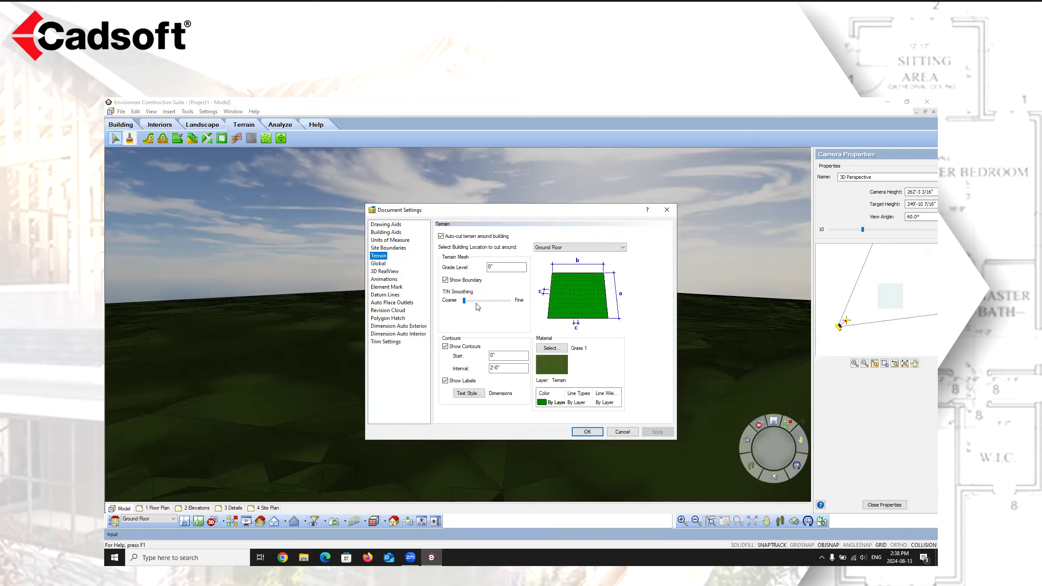
left_click_drag(464, 301, 492, 305)
left_click(660, 434)
left_click(600, 432)
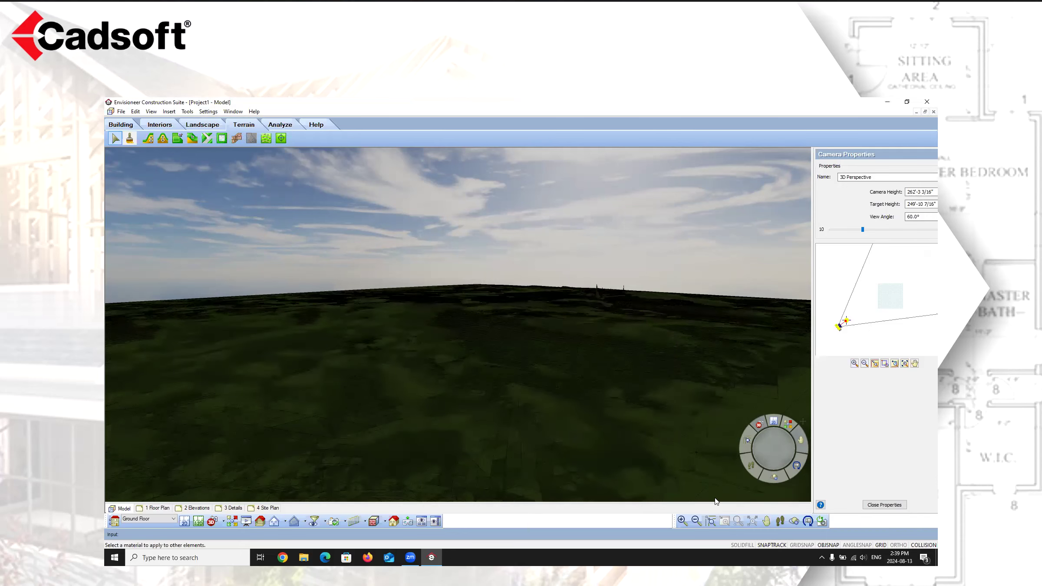
Step: Walk and pan through the 3D perspective view to examine the smoothed terrain surface
left_click(780, 521)
left_click_drag(707, 360, 489, 380)
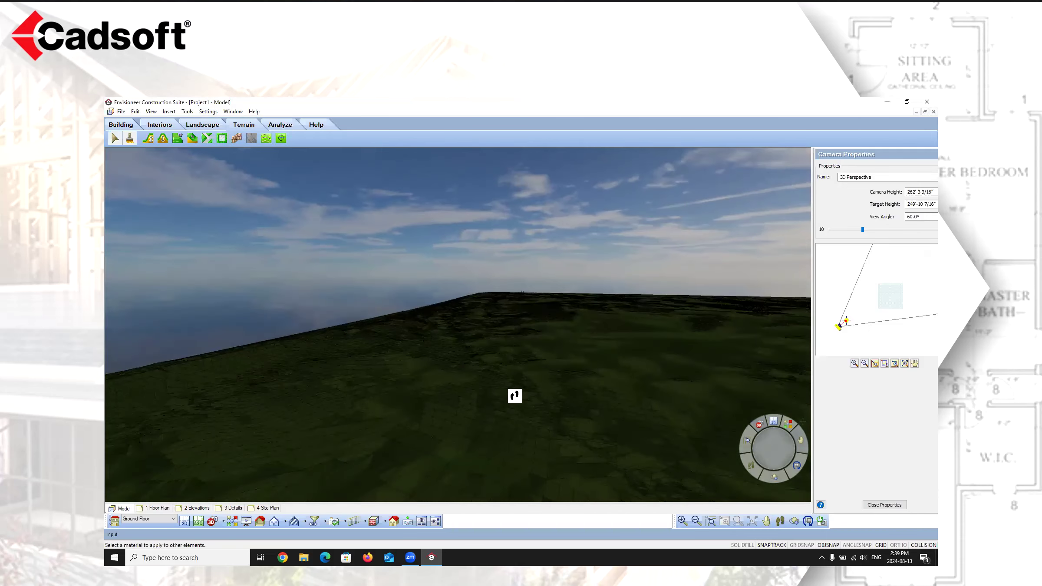
mouse_move(444, 411)
left_mouse_down()
mouse_move(448, 367)
mouse_move(476, 391)
mouse_move(607, 368)
mouse_move(574, 398)
mouse_move(517, 252)
mouse_move(537, 217)
mouse_move(561, 217)
mouse_move(470, 288)
mouse_move(606, 255)
mouse_move(637, 268)
mouse_move(560, 323)
mouse_move(507, 393)
mouse_move(417, 424)
mouse_move(516, 372)
mouse_move(505, 377)
left_mouse_up()
left_click(768, 524)
left_click_drag(548, 310, 553, 273)
right_click(552, 272)
left_click(566, 277)
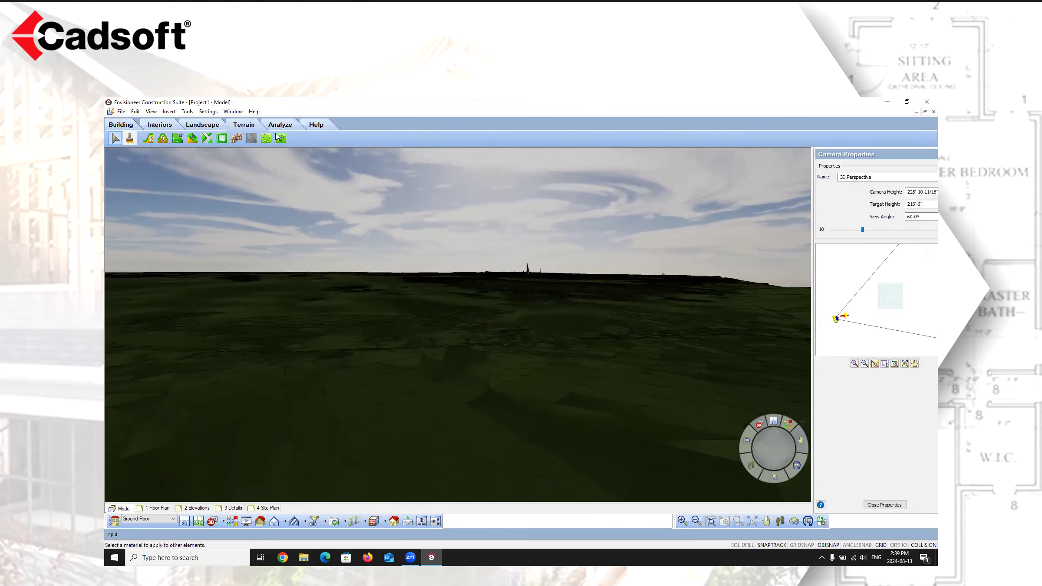
Step: Adjust the TIN smoothing in the terrain document settings once more and inspect the terrain surface in the 3D view
left_click(209, 111)
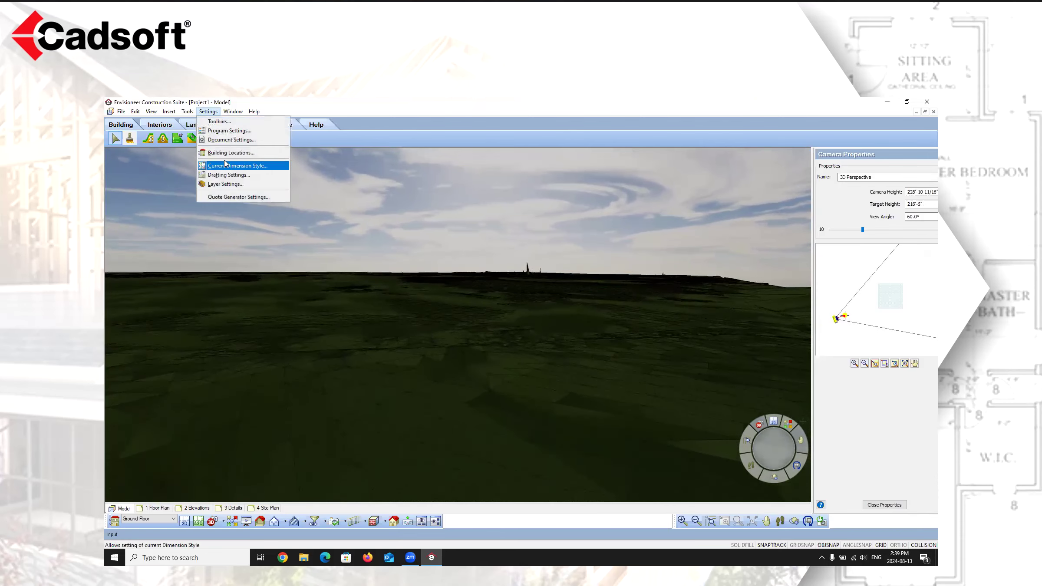
left_click(230, 140)
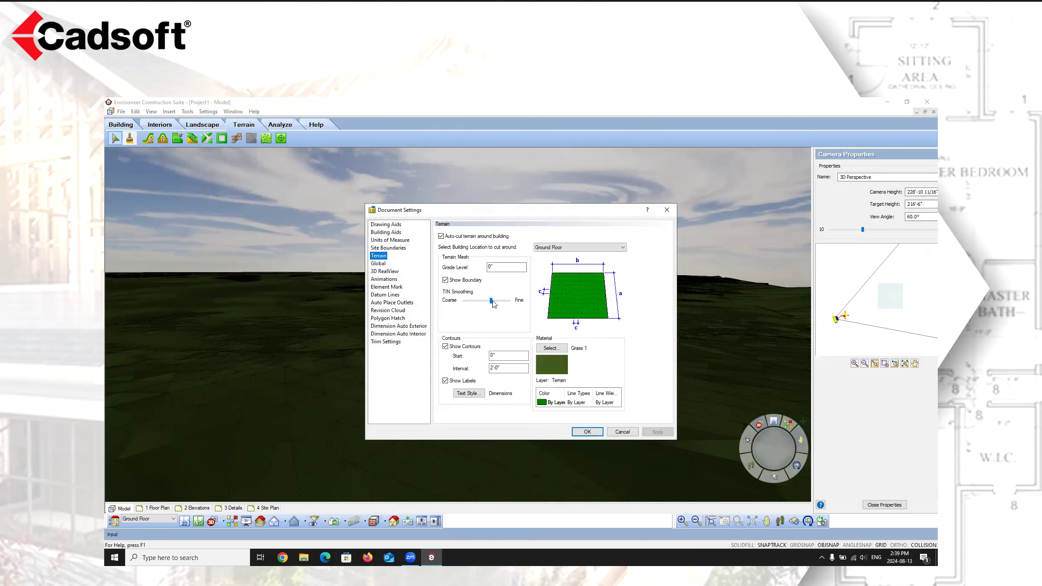
left_click(656, 431)
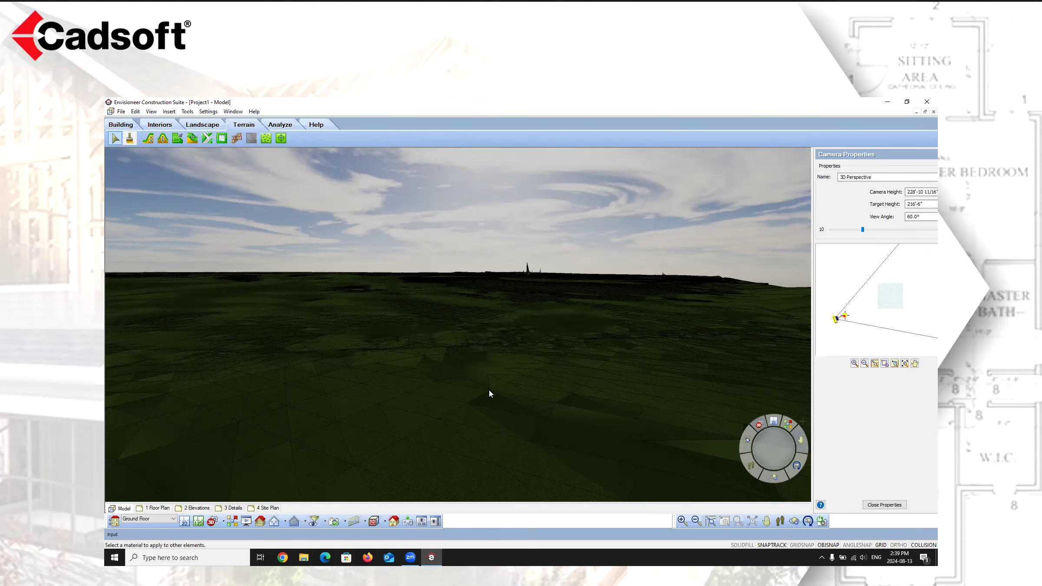
left_click(780, 521)
left_click_drag(542, 301, 467, 358)
left_click_drag(476, 428, 582, 367)
right_click(582, 368)
left_click(597, 372)
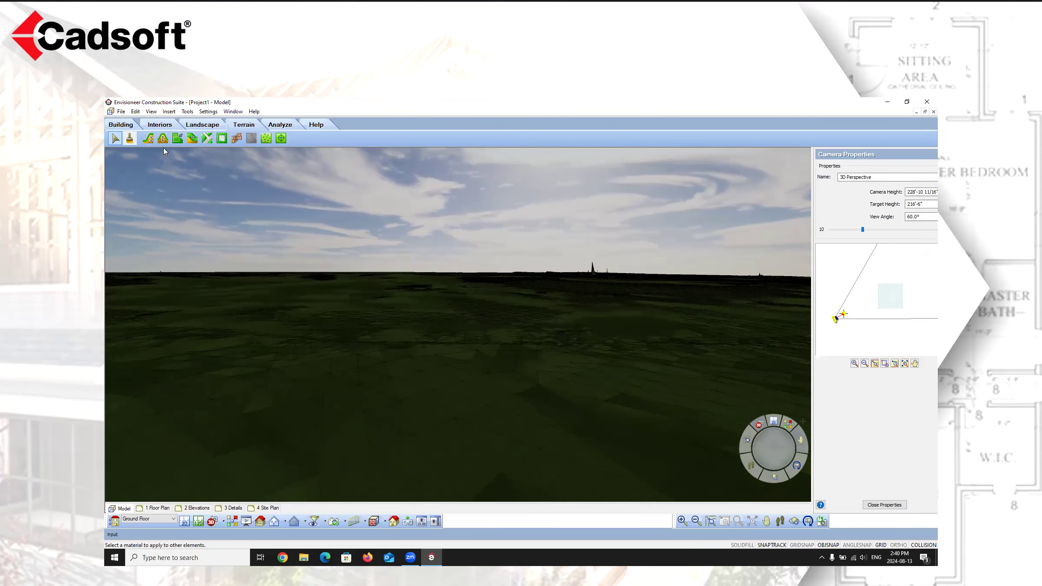
Step: Return to the 2D plan view and reset the imported terrain to the default square area
left_click(184, 521)
scroll(430, 346, "up", 2)
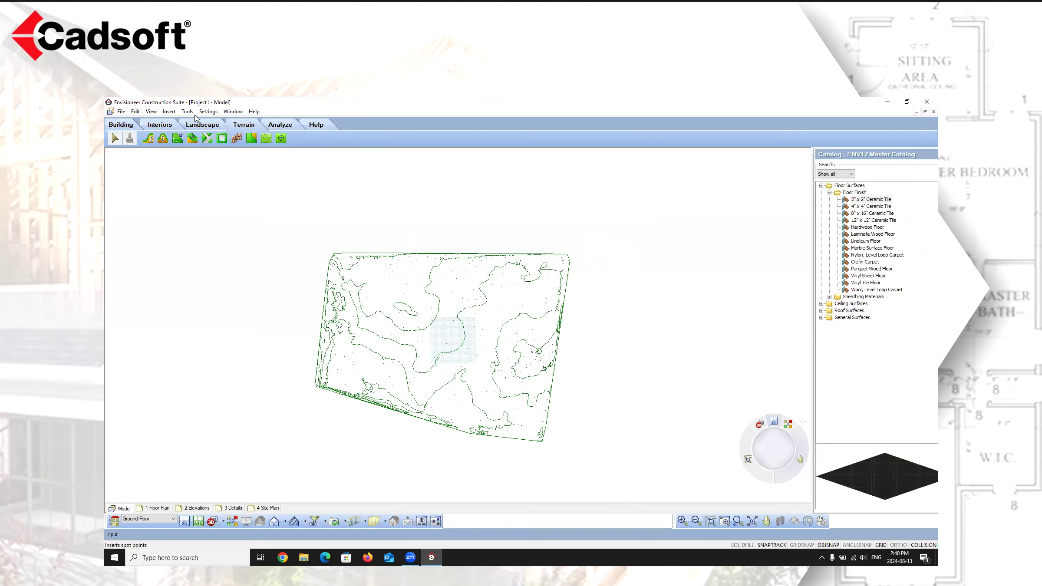
left_click(169, 112)
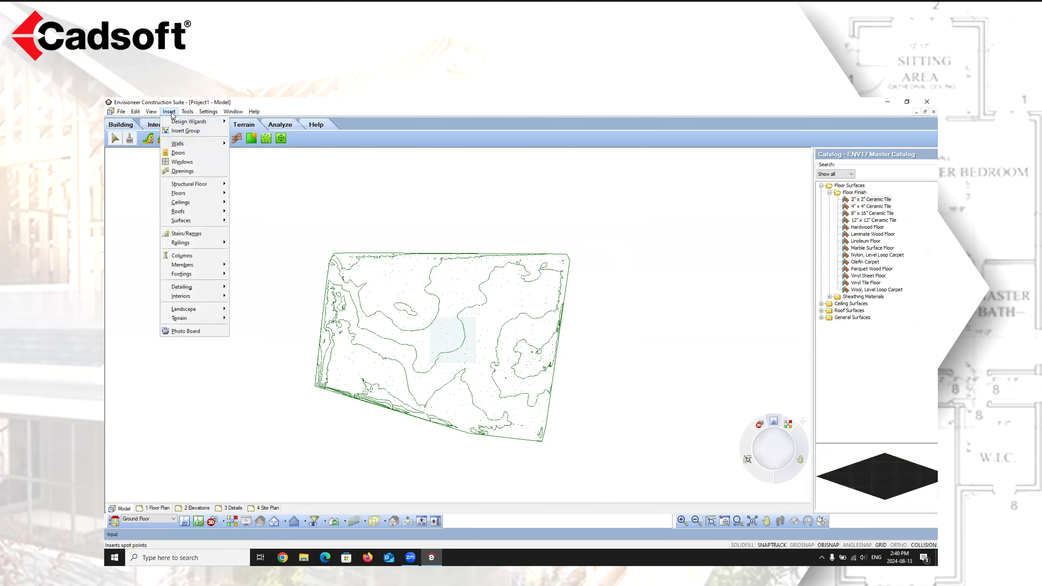
mouse_move(196, 322)
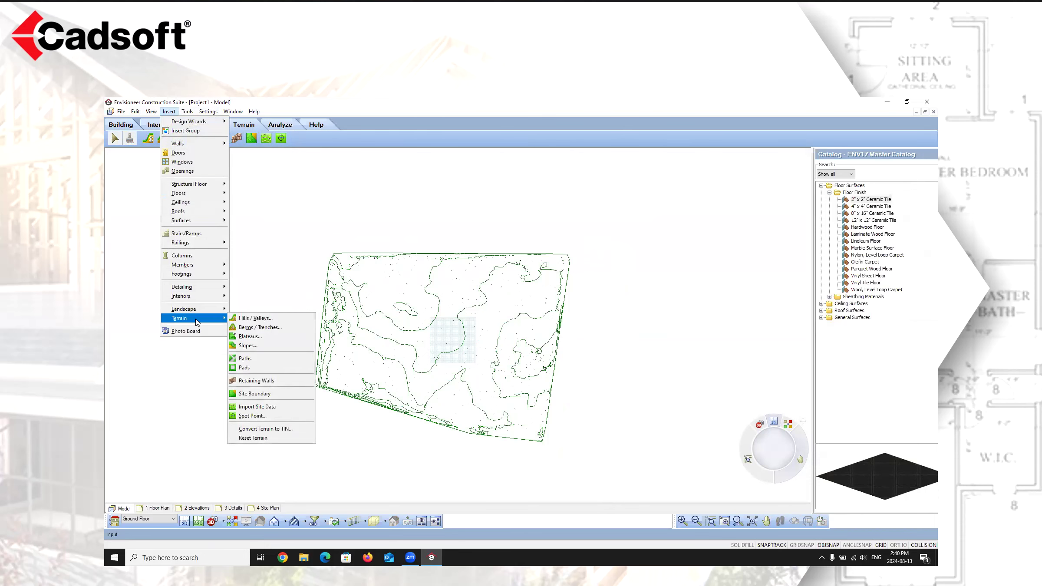
left_click(261, 439)
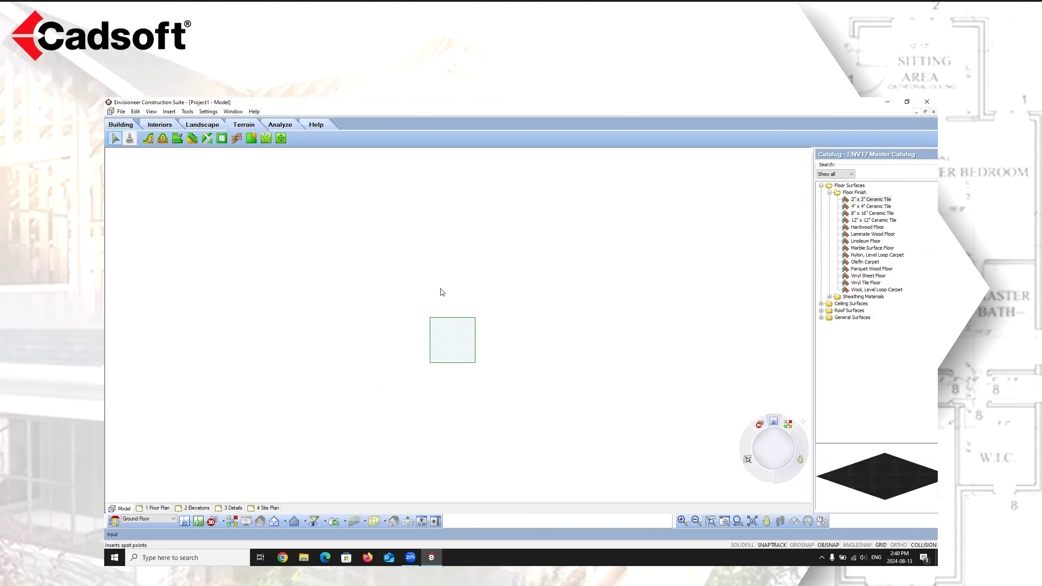
scroll(484, 392, "up", 3)
scroll(379, 208, "up", 3)
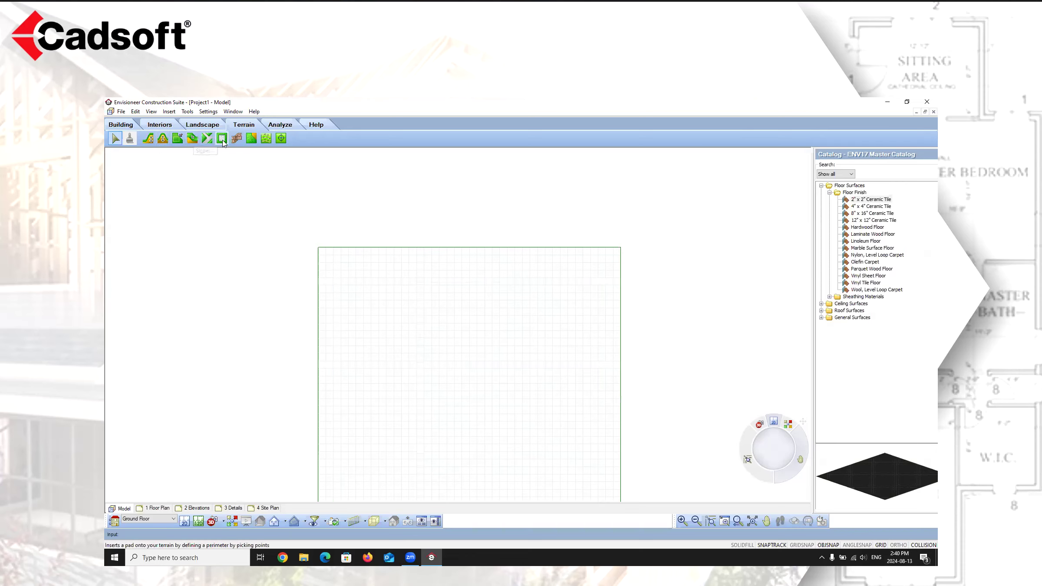
scroll(188, 159, "down", 2)
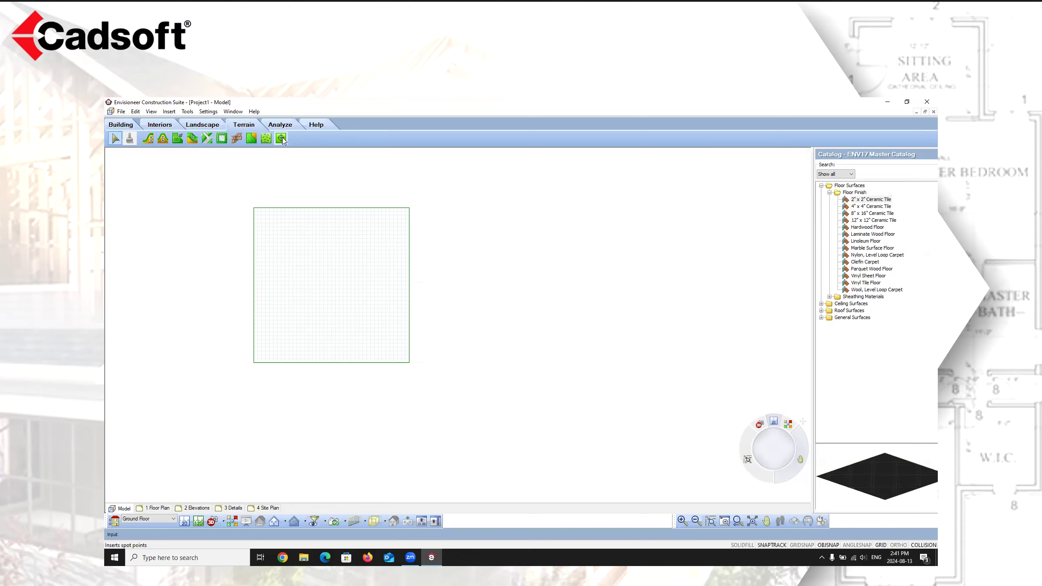
Step: Start inserting exterior walls of the 2x6 Cement Board Siding Wall type
left_click(126, 124)
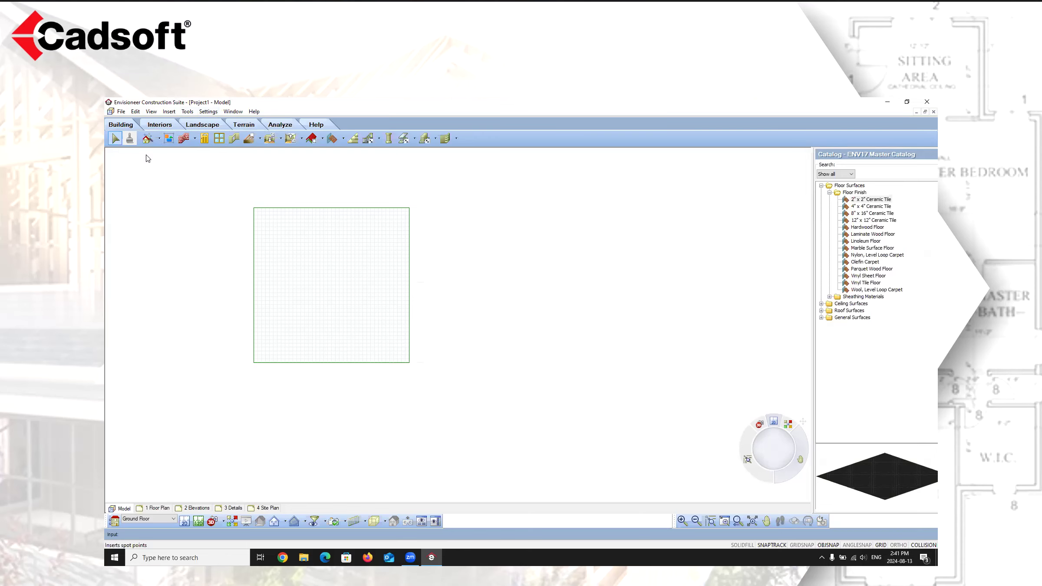
left_click(178, 141)
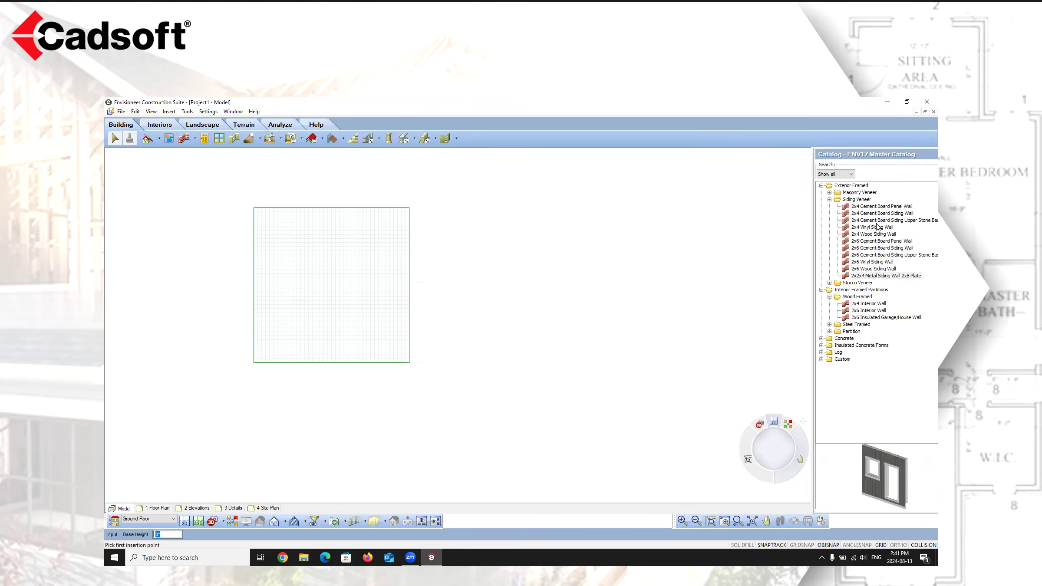
left_click(880, 249)
scroll(334, 273, "up", 3)
left_click(289, 251)
left_click(354, 250)
right_click(360, 262)
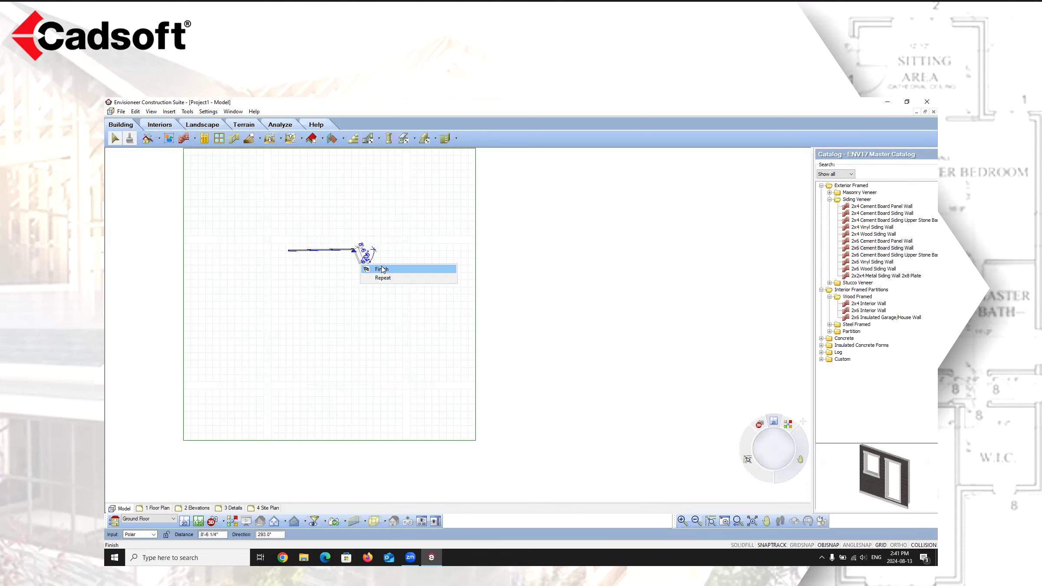
left_click(370, 267)
left_click(342, 251)
key("Delete")
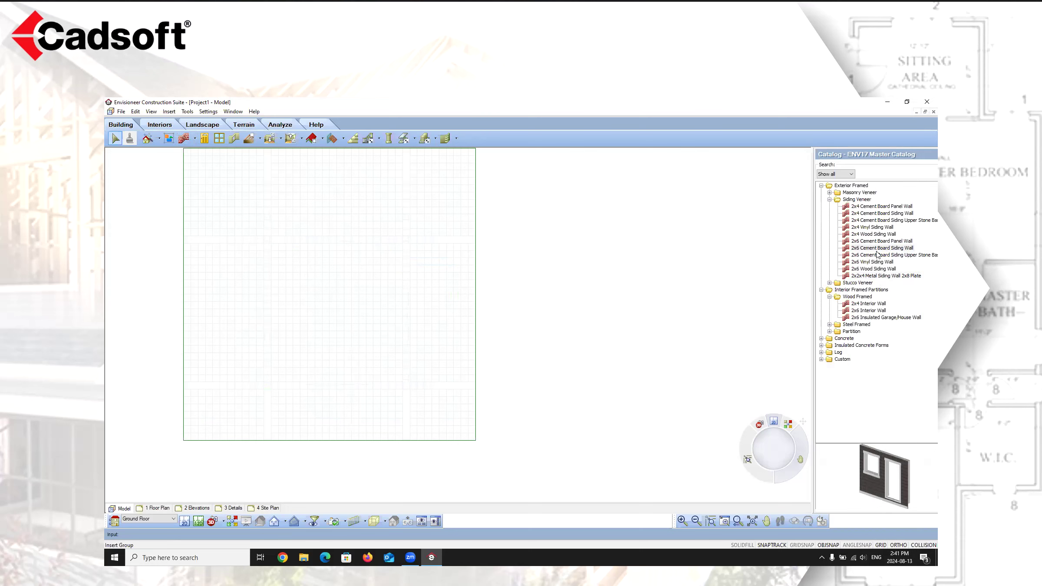
Step: Draw a closed L-shaped outline of 2x6 Cement Board Siding Walls inside the terrain area
left_click(291, 237)
left_click(343, 236)
left_click(343, 263)
left_click(383, 263)
left_click(383, 315)
left_click(287, 315)
left_click(294, 235)
scroll(313, 293, "up", 2)
scroll(314, 293, "down", 2)
Step: Start inserting terrain spot points and accept converting the current terrain to a TIN mesh
left_click(235, 125)
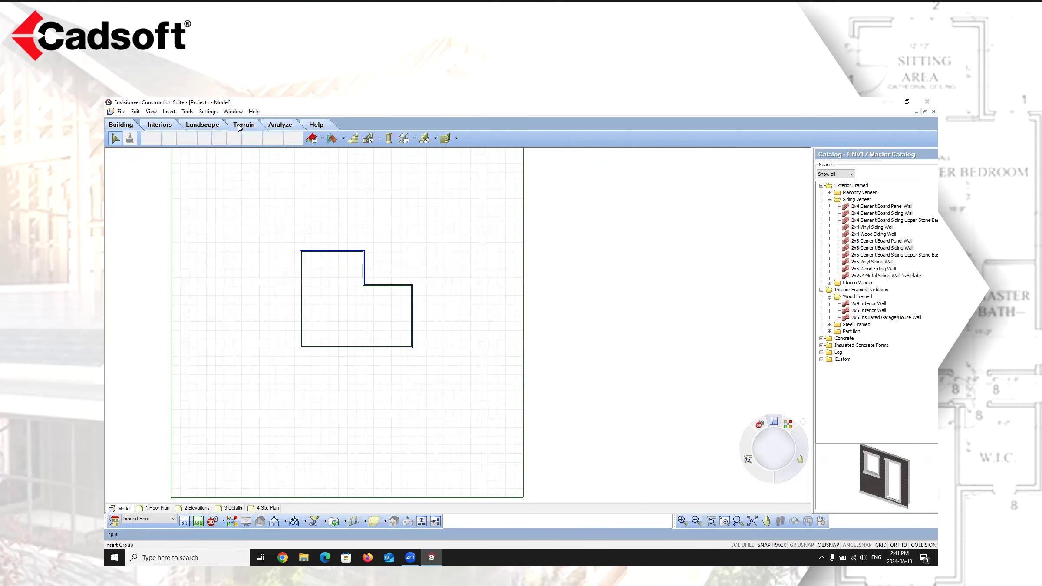
left_click(281, 138)
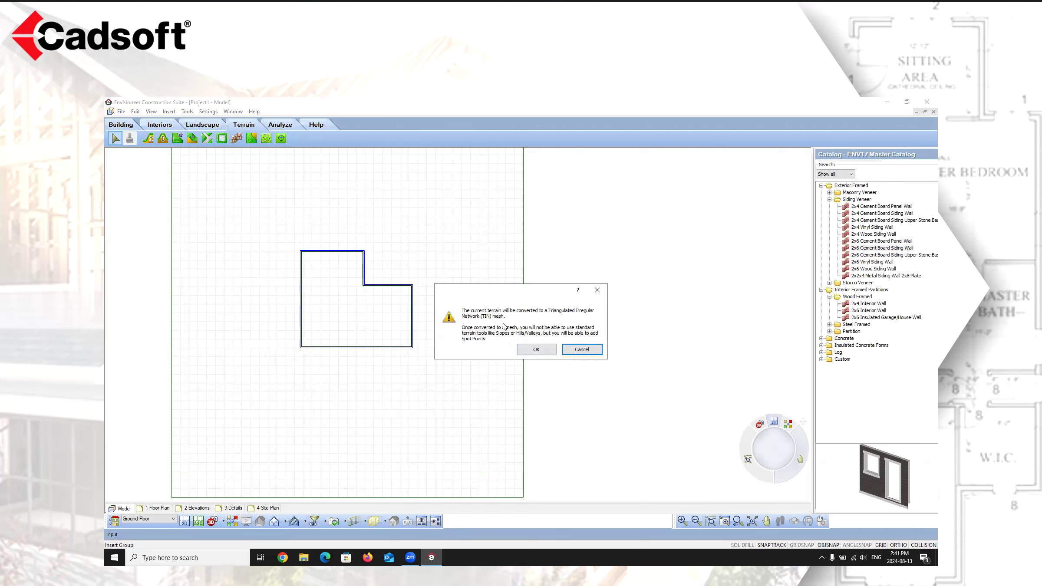
left_click(535, 350)
Step: Place spot points at the building's two lower outer corners and at the upper corner of its right wing
scroll(296, 354, "up", 4)
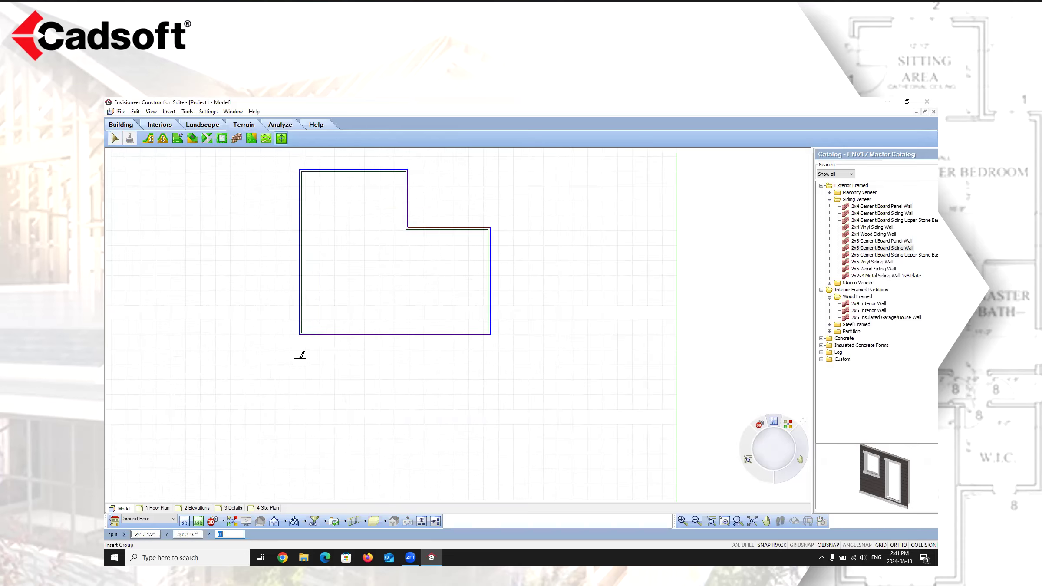
scroll(293, 322, "up", 3)
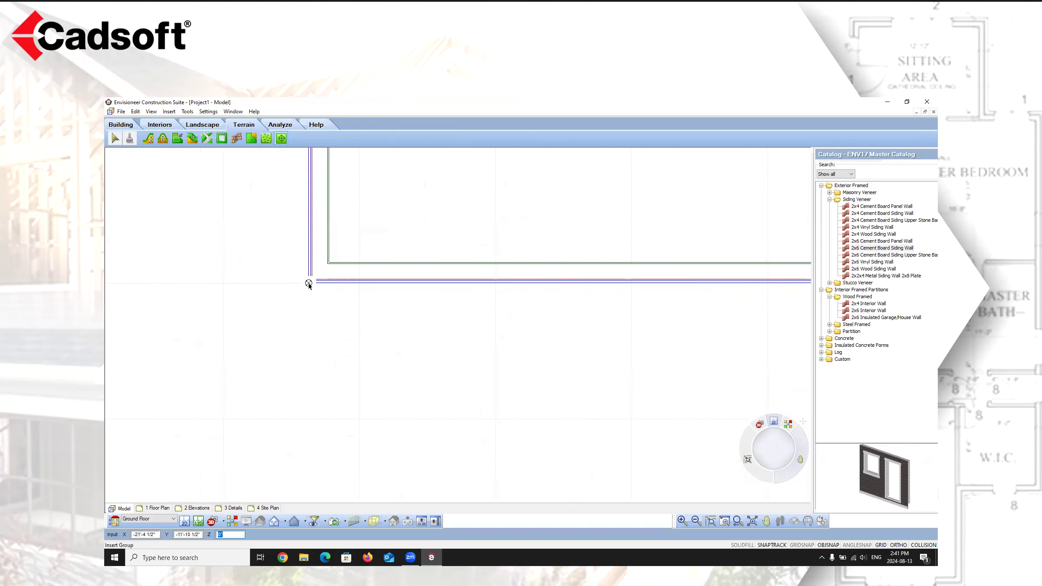
left_click(308, 282)
scroll(110, 327, "down", 4)
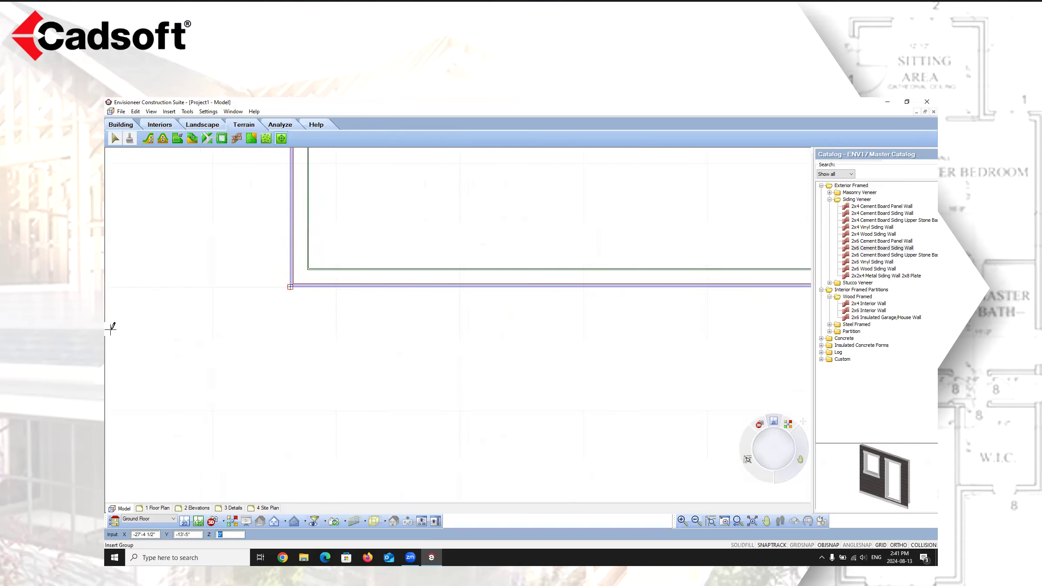
scroll(520, 309, "down", 6)
scroll(558, 327, "up", 6)
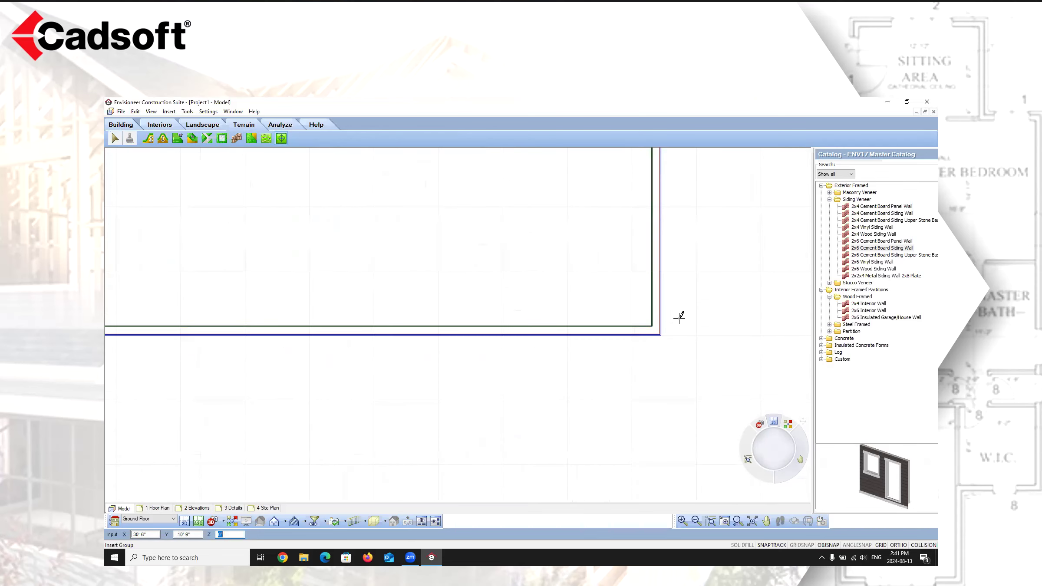
left_click(662, 334)
scroll(632, 387, "down", 6)
scroll(644, 256, "up", 2)
scroll(644, 255, "up", 4)
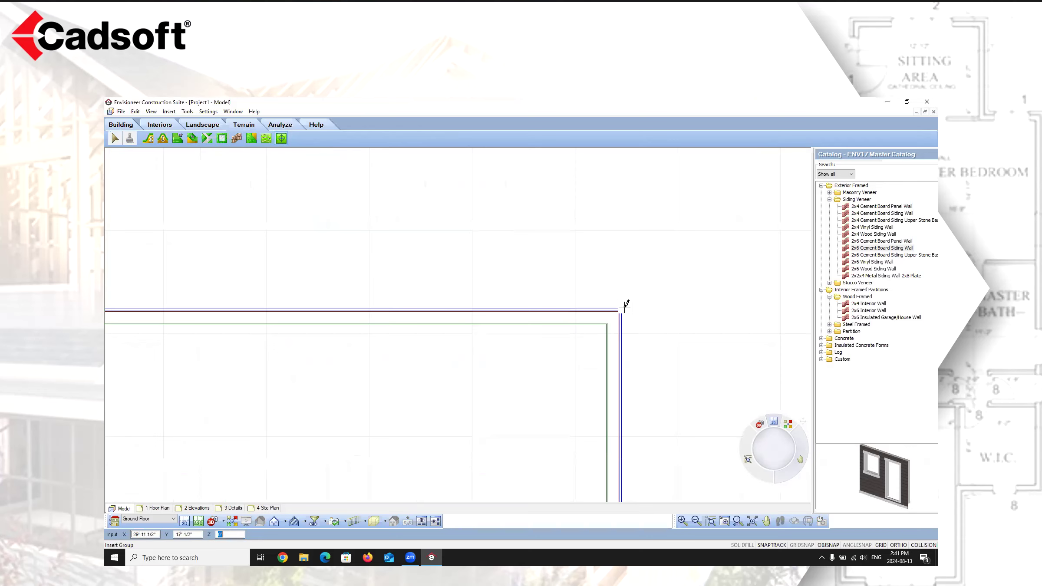
left_click(622, 309)
Step: Place spot points at the building's inner corner and the two upper outer corners, and finish the insertion
scroll(550, 278, "down", 3)
scroll(284, 291, "up", 7)
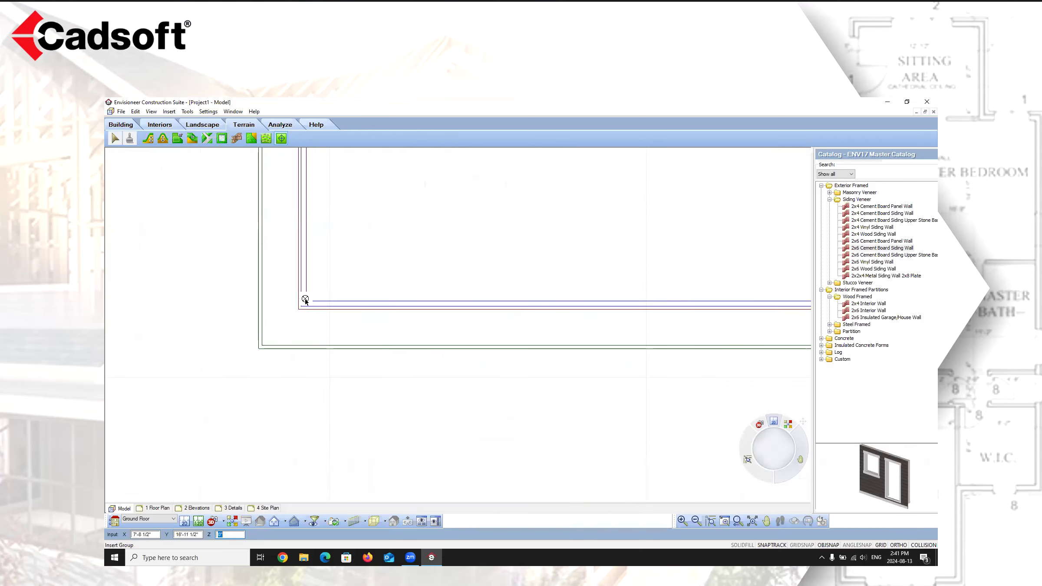
left_click(307, 301)
scroll(409, 412, "down", 8)
scroll(387, 290, "up", 6)
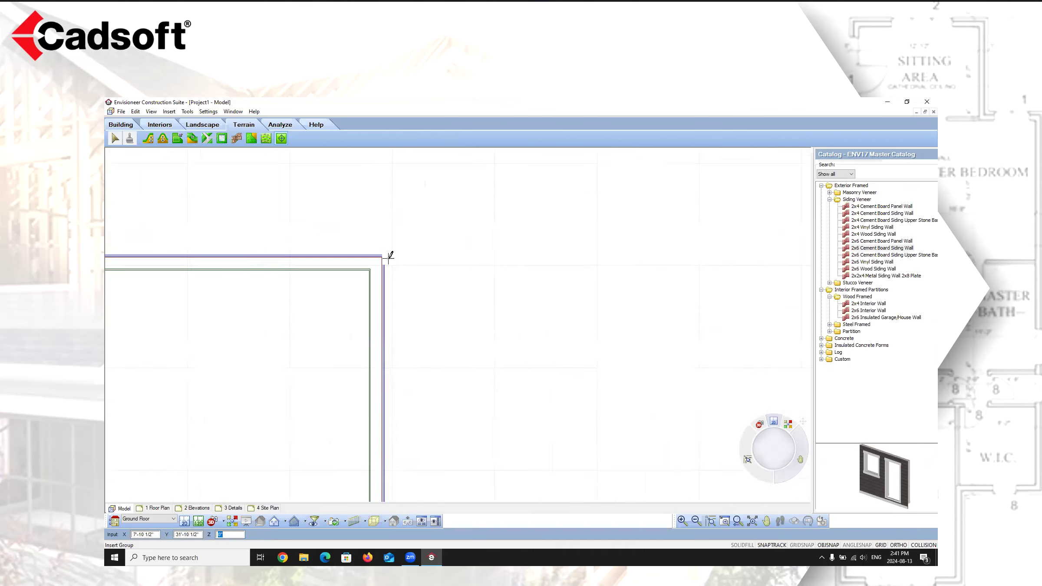
left_click(381, 253)
scroll(584, 259, "down", 8)
scroll(259, 239, "up", 6)
left_click(259, 239)
scroll(197, 272, "down", 4)
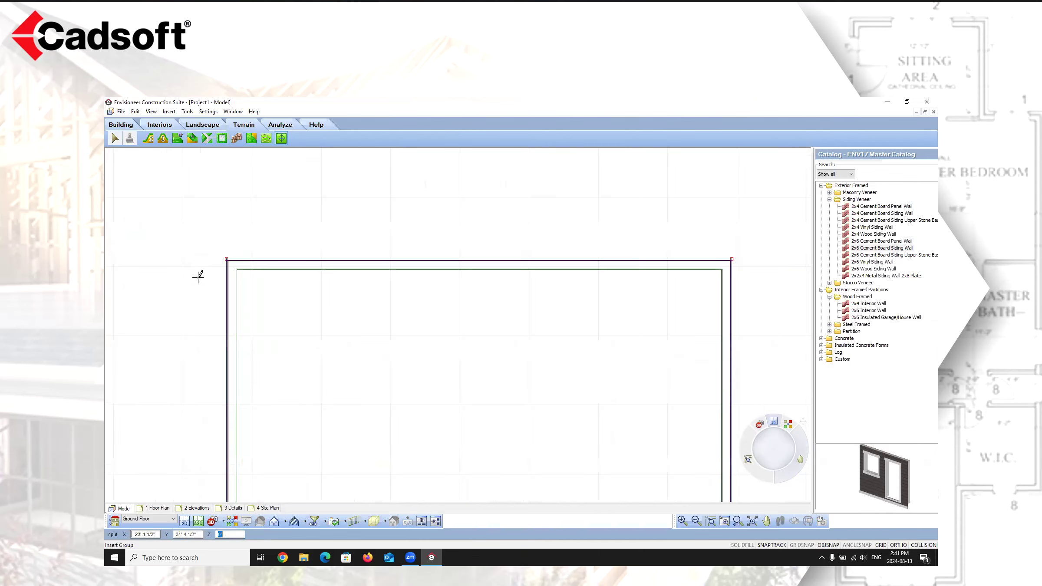
right_click(198, 276)
left_click(214, 284)
Step: Inspect the spot points placed at the corners of the building walls
scroll(391, 422, "down", 4)
scroll(367, 347, "up", 6)
scroll(367, 312, "up", 4)
left_click(332, 306)
left_click(337, 305)
left_click(358, 282)
left_click(389, 313)
left_click(537, 291)
scroll(540, 296, "down", 4)
scroll(527, 342, "down", 5)
scroll(263, 353, "up", 3)
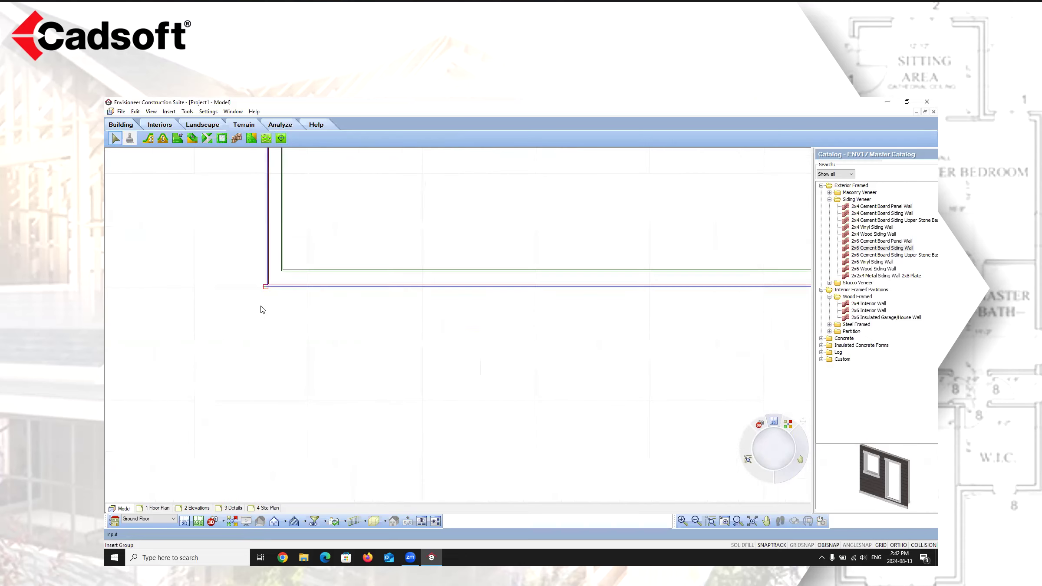
scroll(205, 403, "down", 4)
scroll(235, 409, "down", 5)
scroll(347, 312, "up", 4)
scroll(395, 269, "down", 5)
scroll(364, 347, "up", 4)
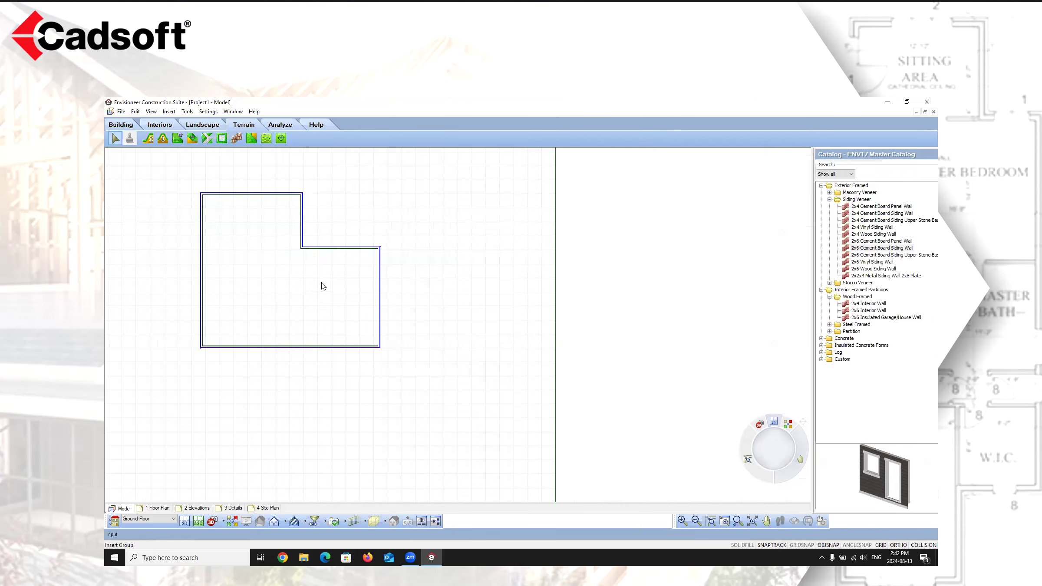
Step: Edit the elevation of the spot point at the building's upper-left corner and accept it
scroll(215, 205, "up", 5)
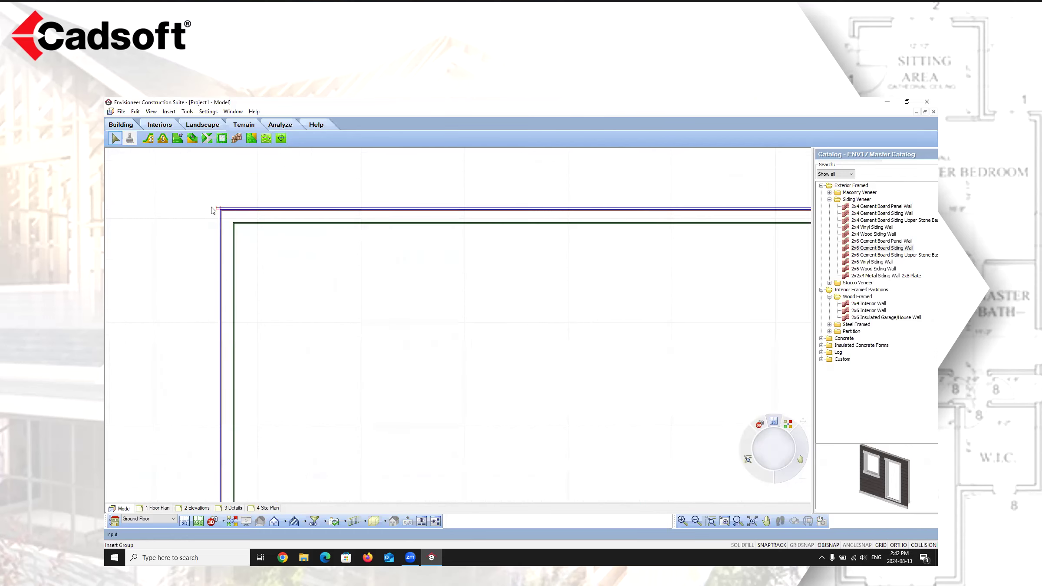
scroll(215, 209, "up", 3)
left_click(238, 197)
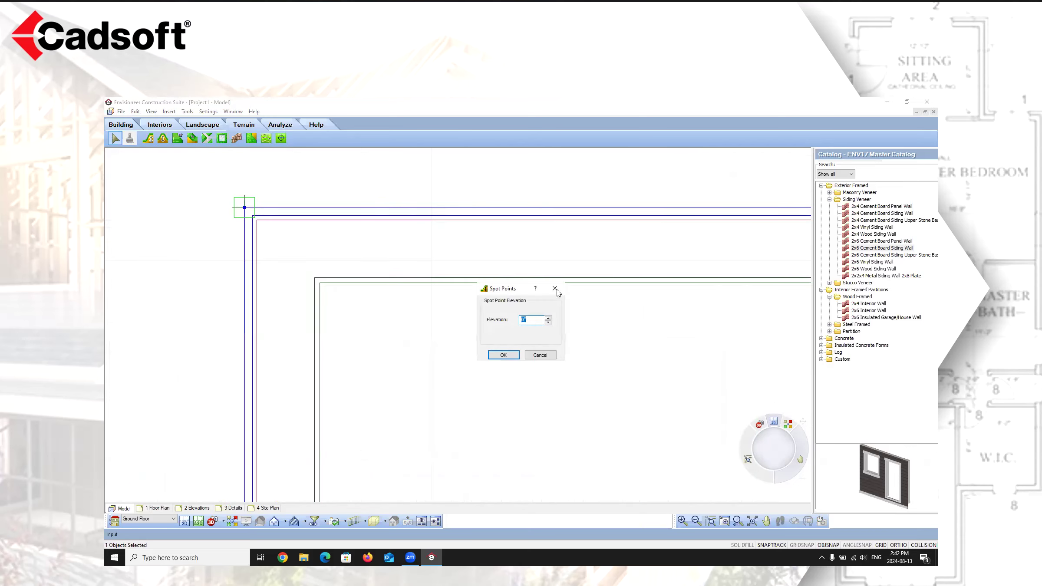
left_click(506, 356)
Step: Set the elevation of the spot point at the upper-right corner of the building's upper wing to -2
scroll(111, 261, "down", 4)
scroll(672, 300, "up", 4)
left_click(654, 301)
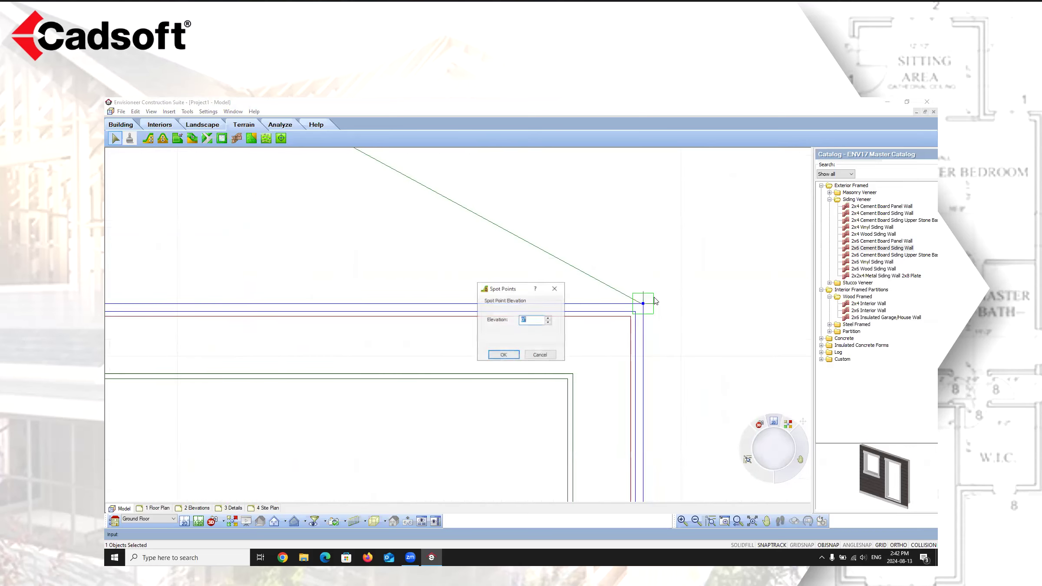
type("-2")
left_click(503, 355)
Step: Set the elevation of the spot point at the building's inner corner to -1'
scroll(493, 243, "down", 4)
scroll(497, 259, "down", 2)
scroll(506, 302, "up", 6)
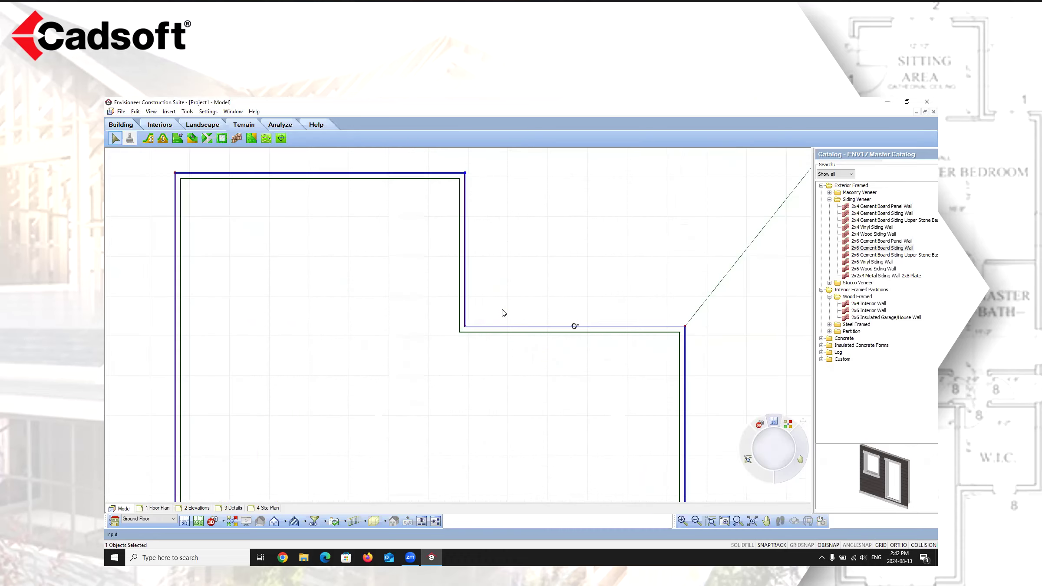
left_click(406, 319)
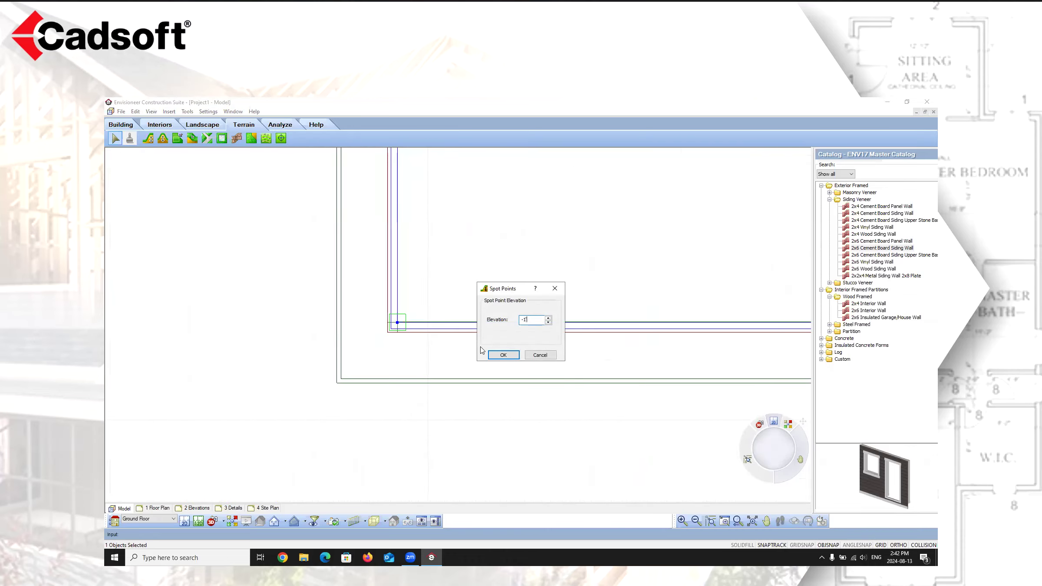
left_click(504, 355)
Step: Set the elevation of the spot point at the upper outer corner of the building's right wing to -1'
scroll(418, 223, "down", 4)
scroll(237, 365, "down", 5)
scroll(451, 354, "up", 3)
scroll(563, 302, "up", 3)
left_click(632, 279)
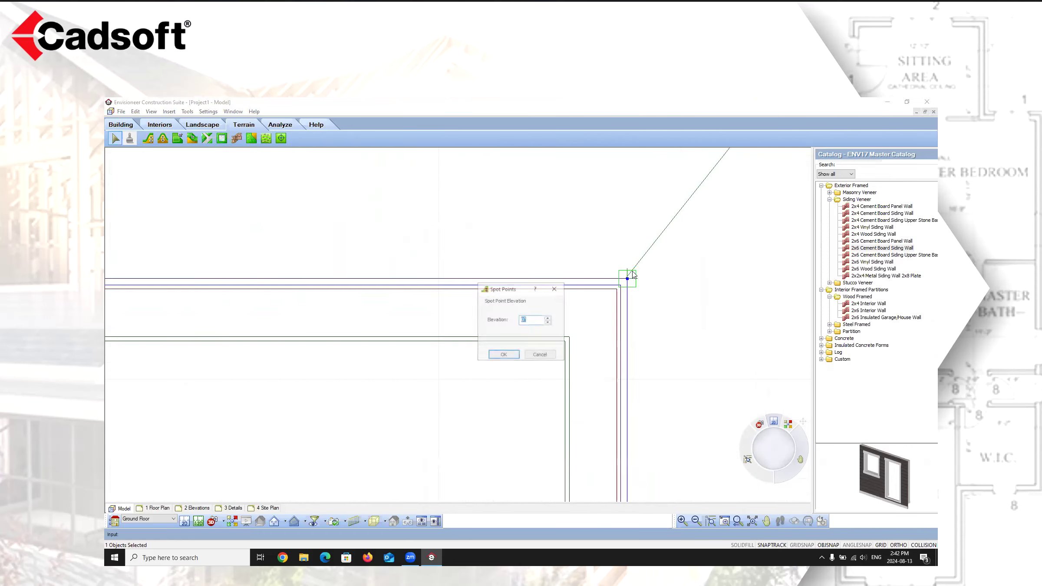
type("-1'")
left_click(502, 355)
Step: Edit the elevation of the spot point at the terrain's upper-left corner and accept it
scroll(499, 261, "down", 3)
scroll(485, 281, "down", 4)
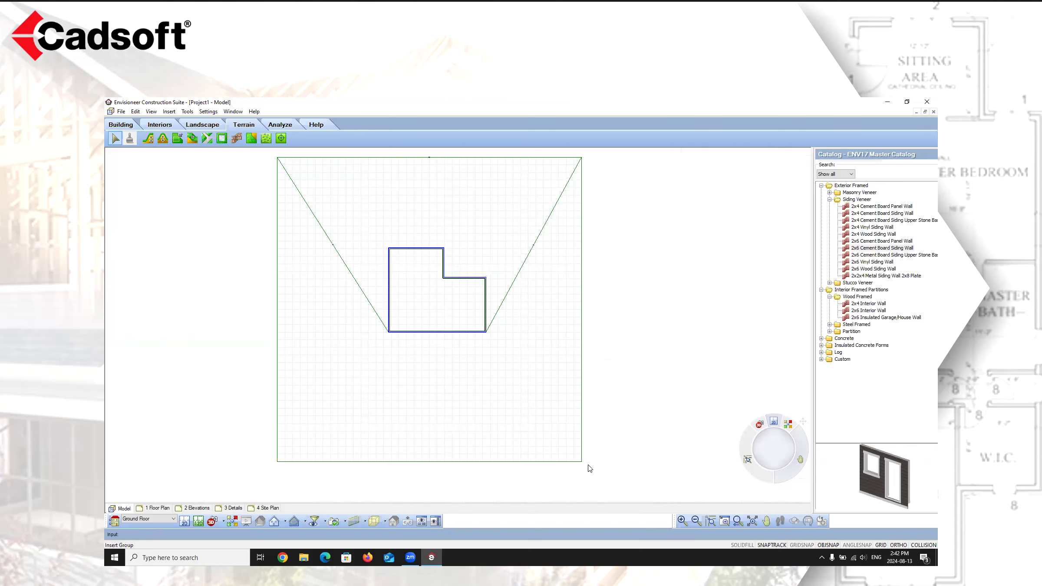
scroll(285, 165, "up", 3)
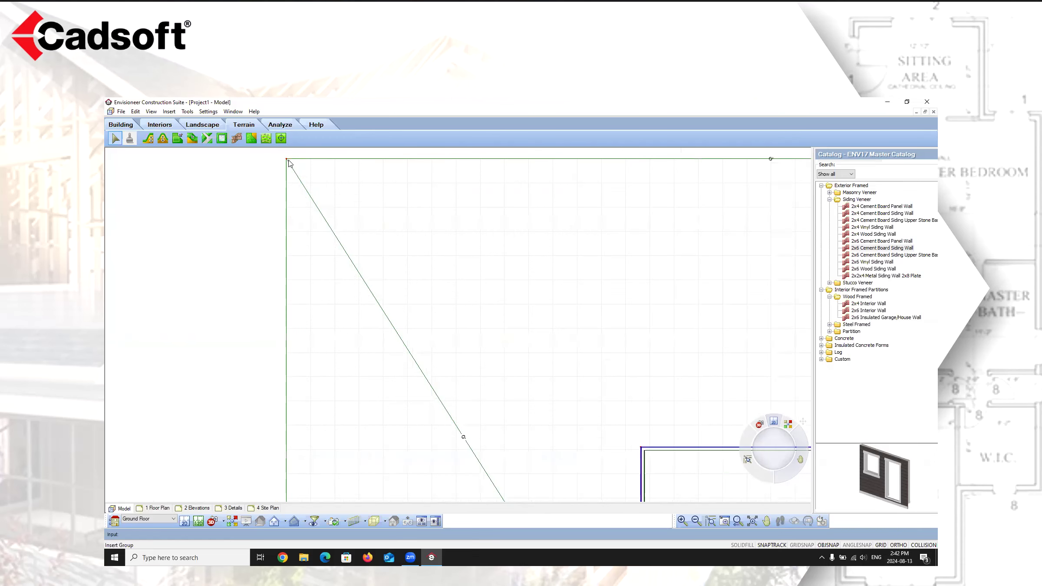
left_click(286, 158)
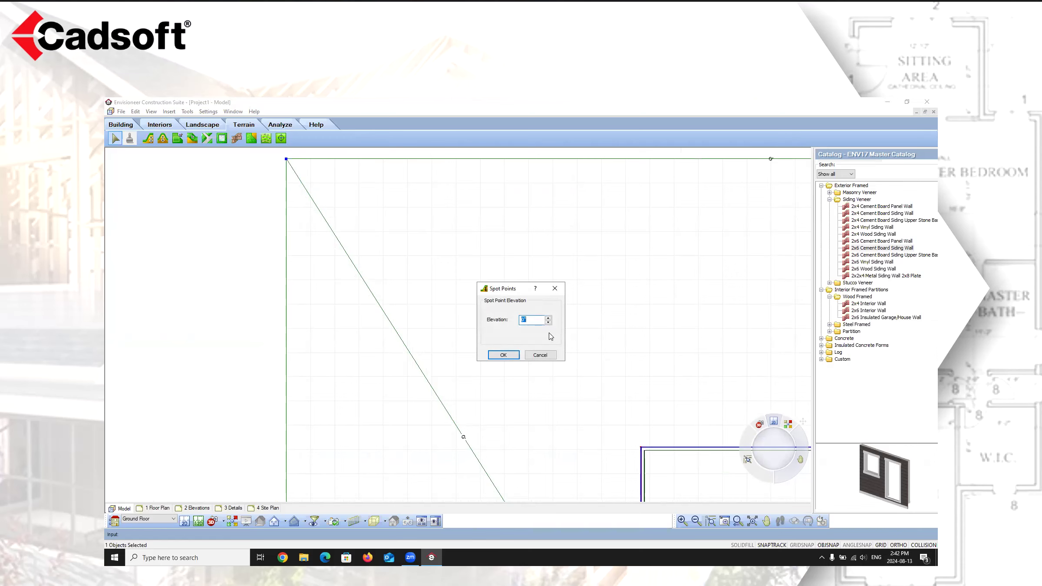
left_click(517, 356)
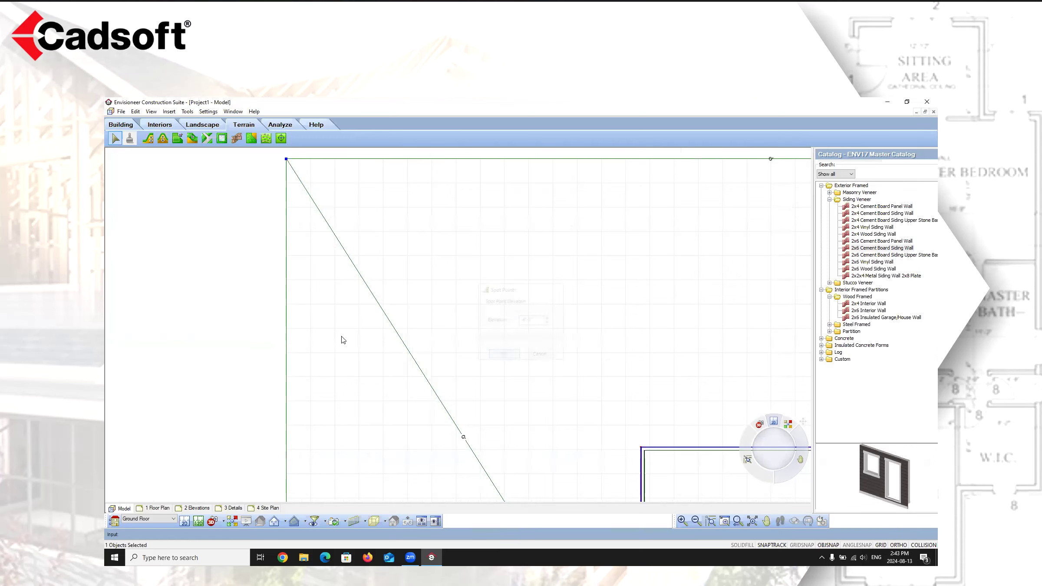
Step: Set the elevation of the spot point at the terrain's upper-right corner to -6
scroll(316, 325, "down", 3)
scroll(599, 280, "up", 3)
left_click(593, 277)
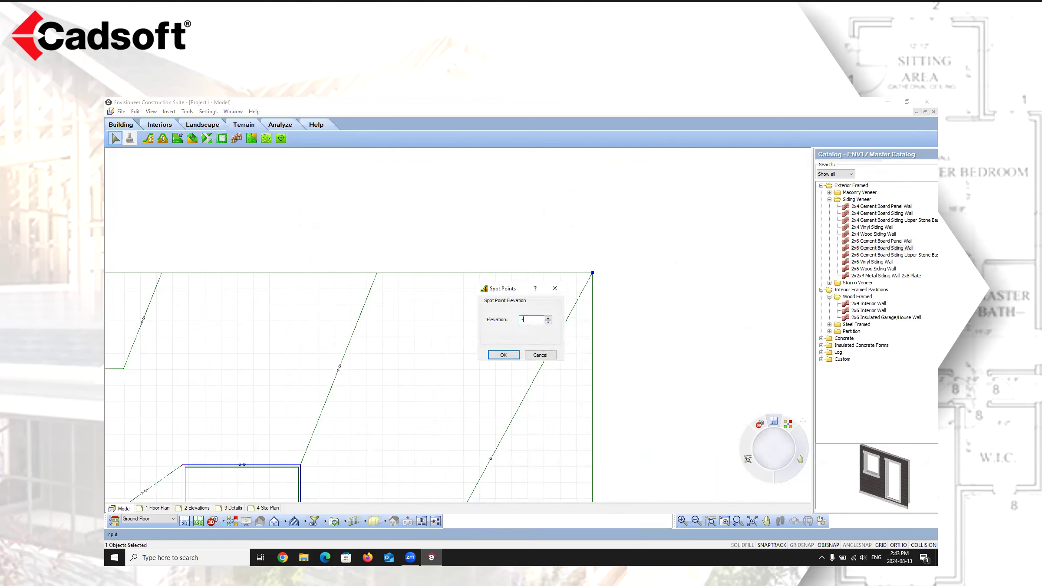
type("-6")
left_click(504, 355)
scroll(478, 321, "down", 5)
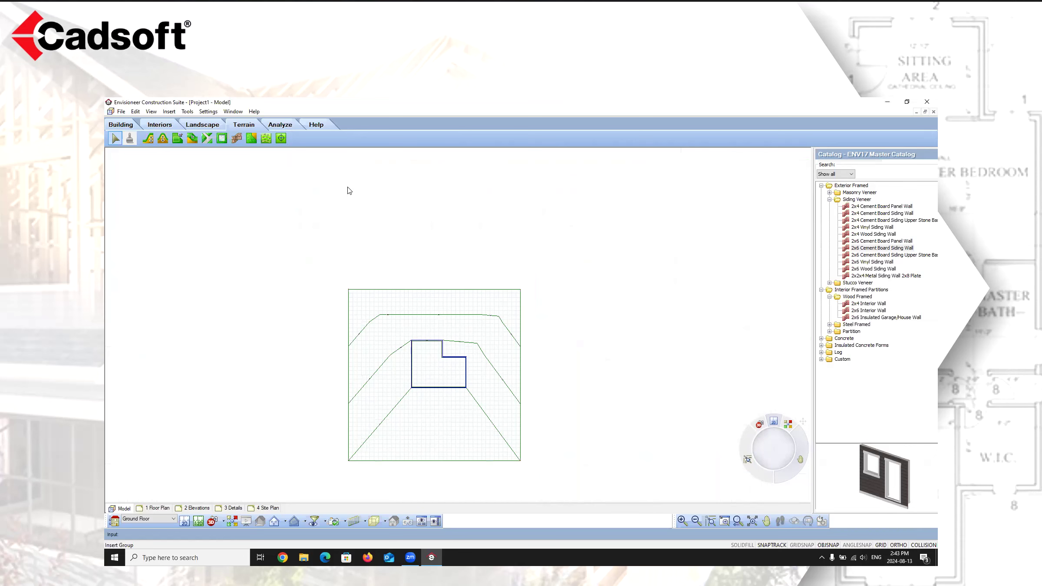
Step: Place one spot point on the open terrain on each side of the building and finish the insertion
left_click(281, 138)
scroll(392, 360, "up", 2)
scroll(392, 360, "up", 2)
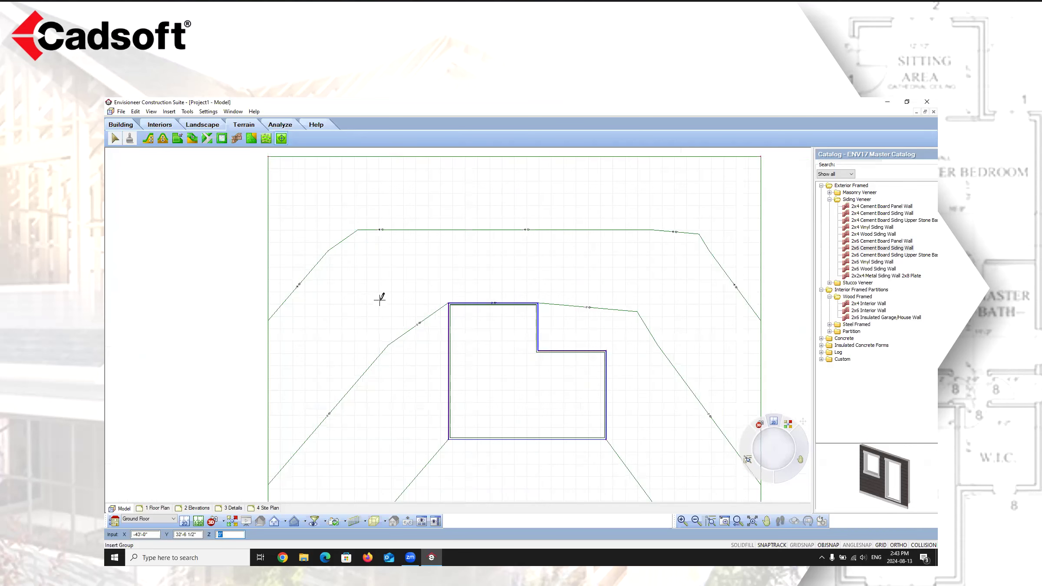
left_click(359, 345)
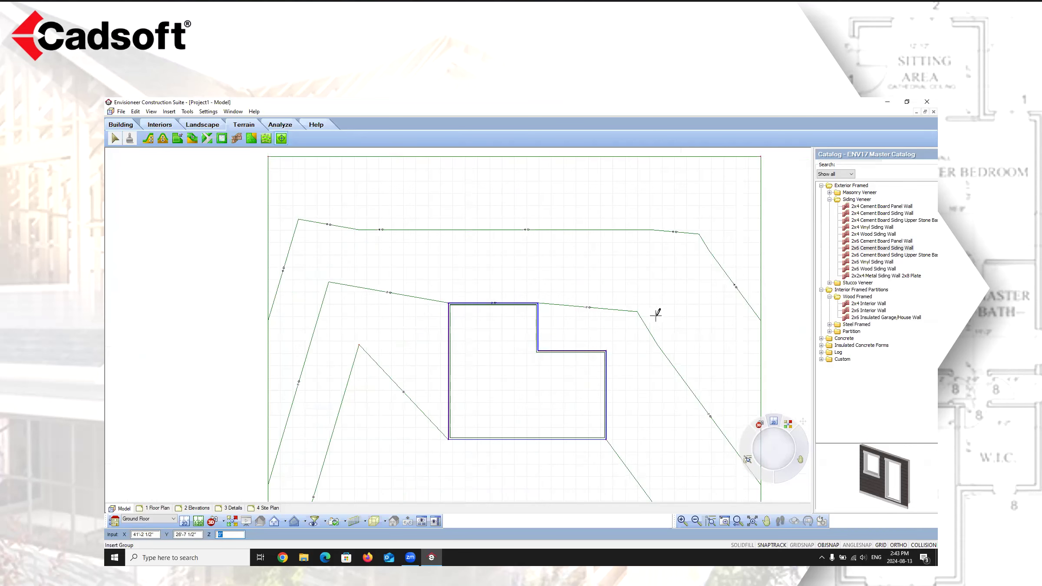
left_click(689, 310)
right_click(668, 348)
left_click(695, 353)
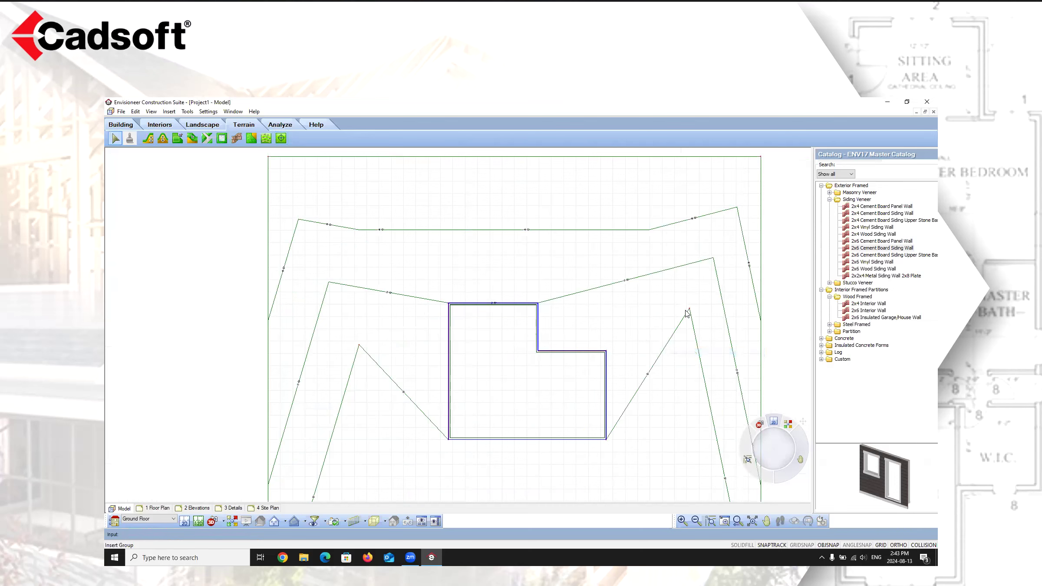
Step: Set the elevation of both new spot points beside the building to -2'
double_click(689, 309)
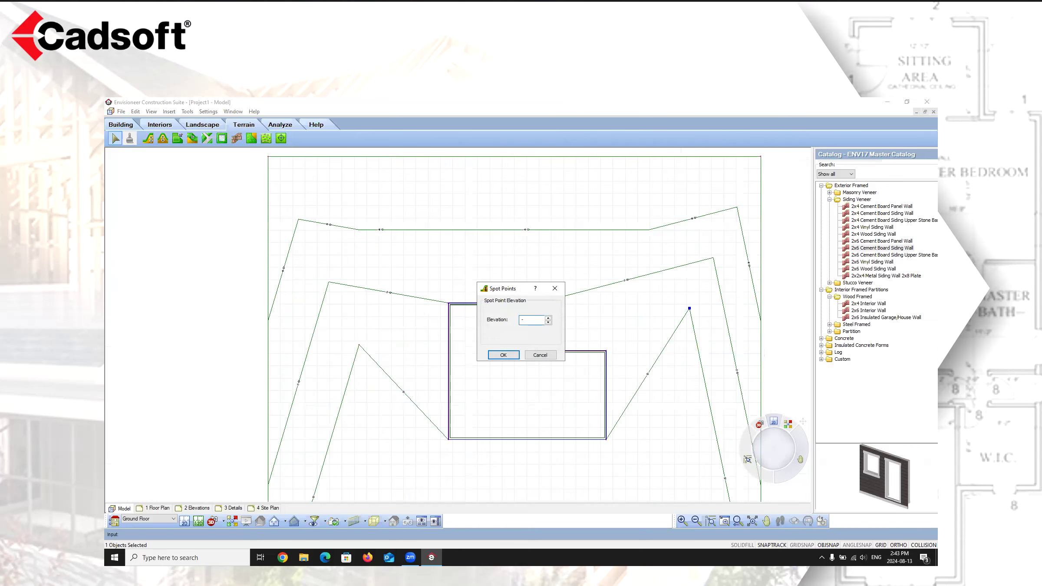
type("-2'-0\"")
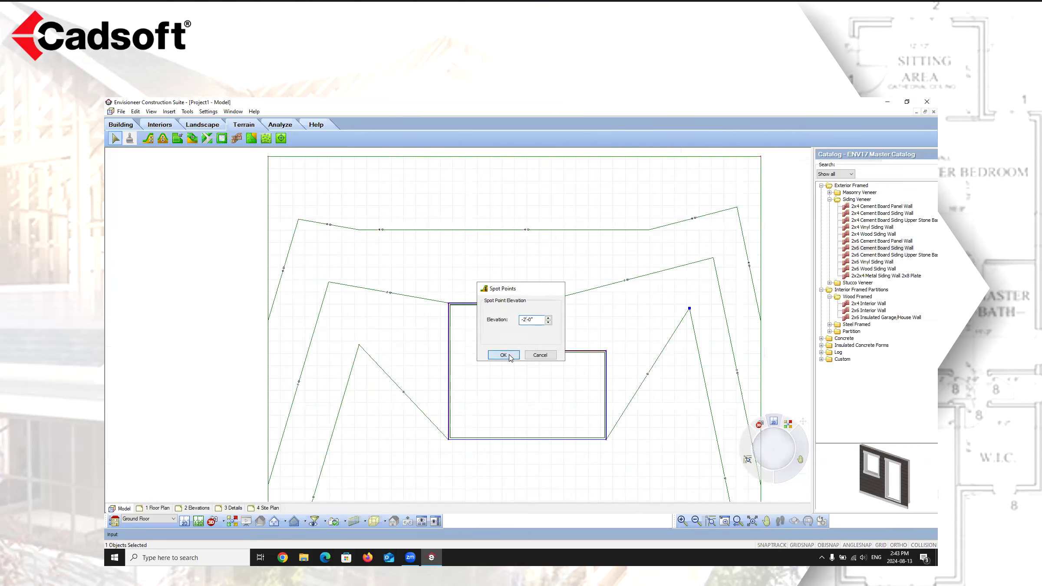
left_click(503, 355)
double_click(357, 346)
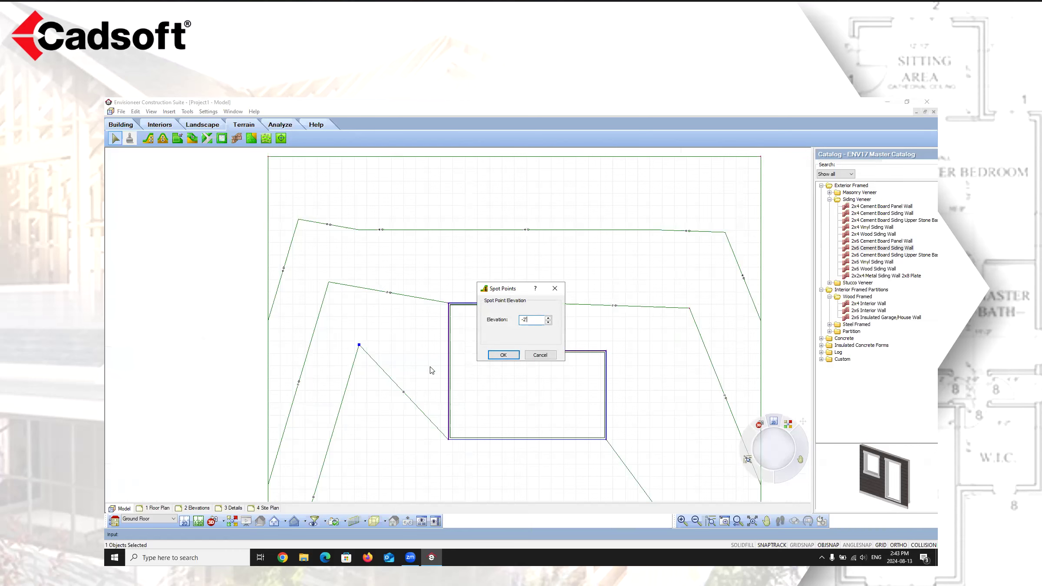
type("-2'")
left_click(513, 354)
left_click(189, 256)
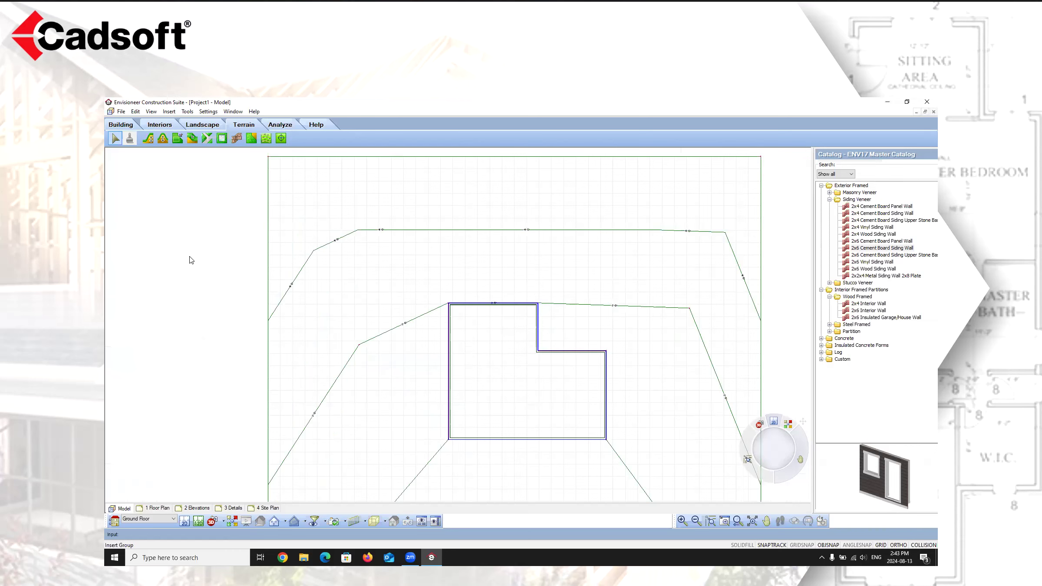
Step: Open the 3D Perspective view and orbit around the building to examine how the terrain meets its walls
scroll(246, 266, "down", 4)
left_click(224, 521)
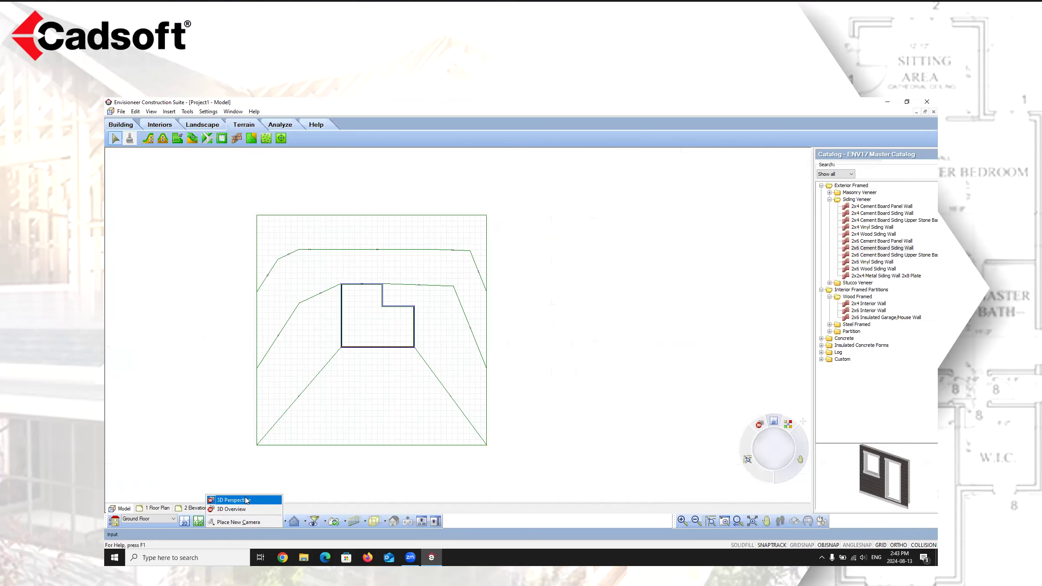
left_click(244, 500)
left_click(822, 521)
left_click(781, 522)
left_click_drag(236, 377, 409, 384)
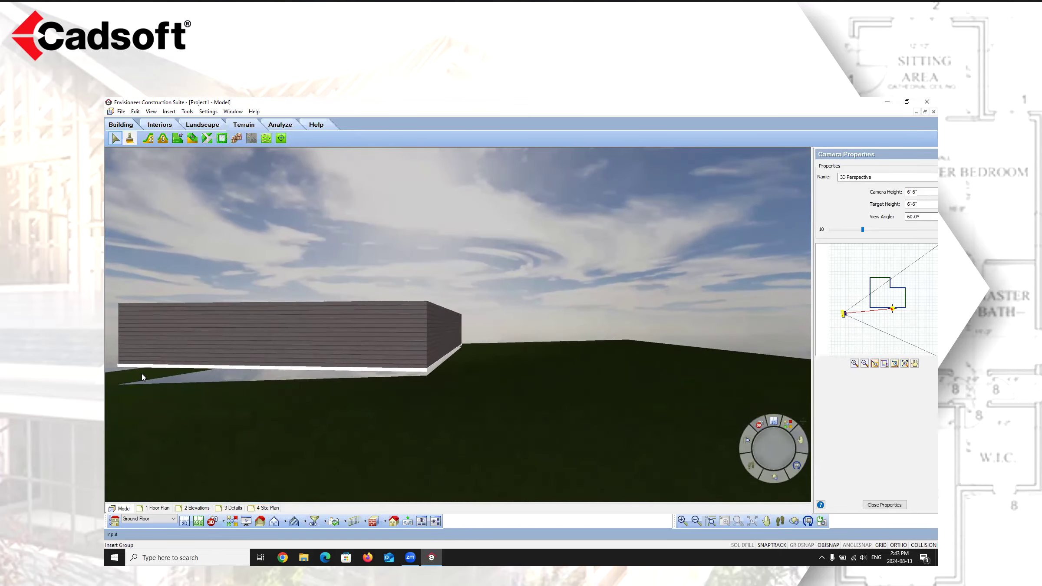
right_click(298, 266)
Step: Raise the terrain's TIN smoothing to a finer level in the document settings and apply it
left_click(208, 112)
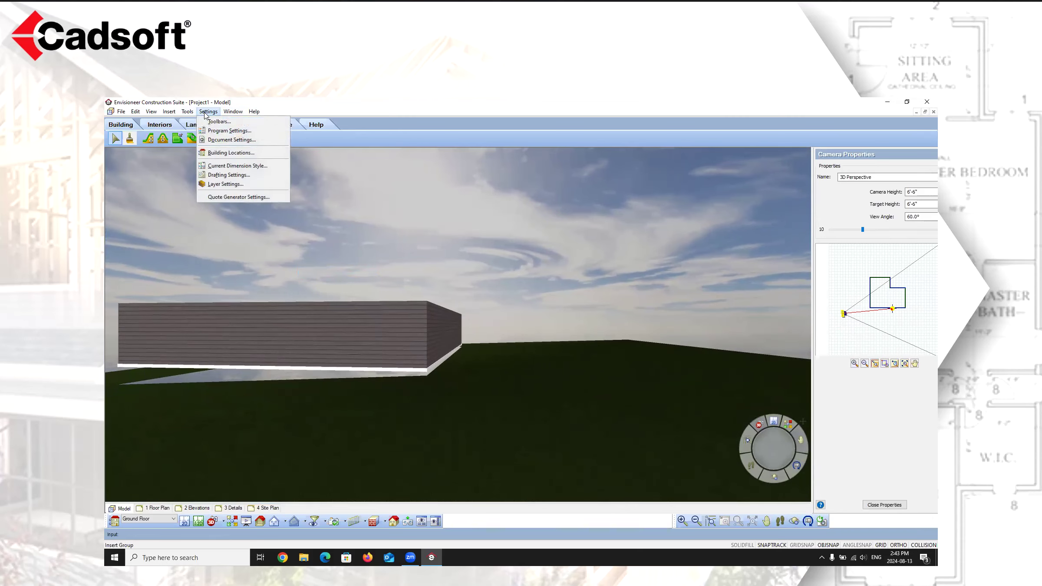
left_click(231, 140)
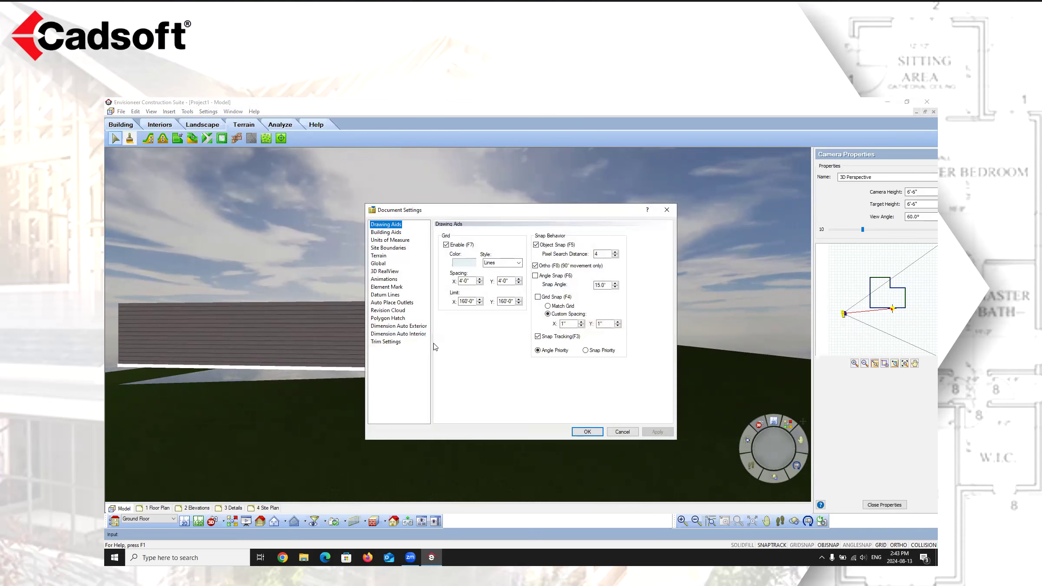
left_click(379, 256)
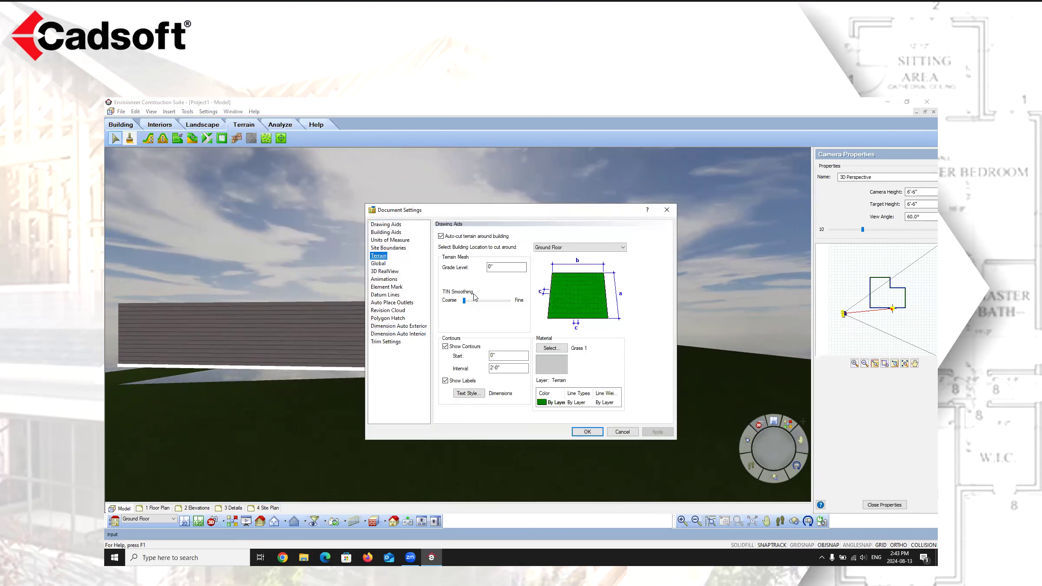
left_click_drag(465, 301, 492, 309)
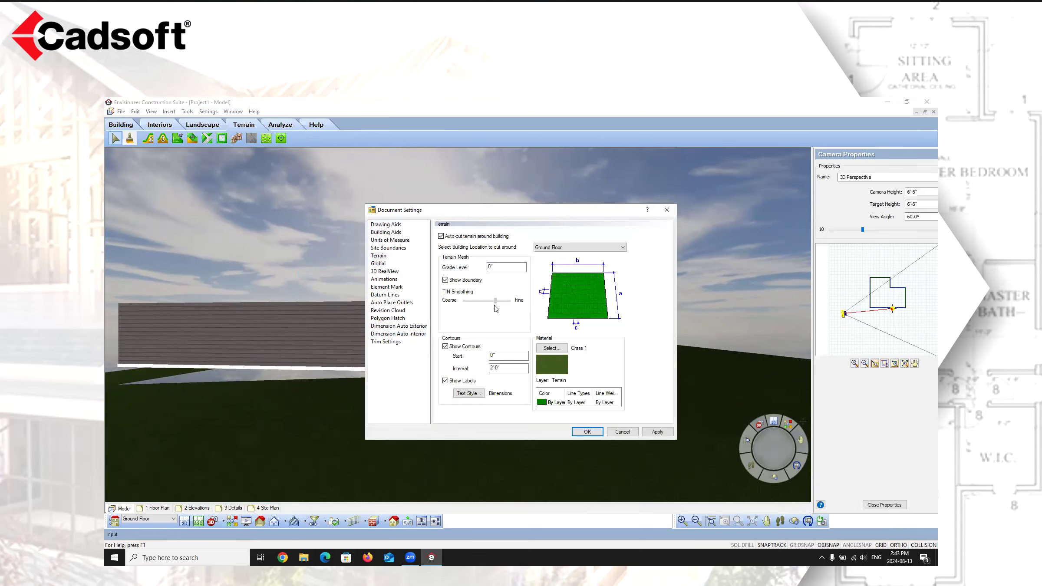
left_click(657, 432)
left_click(594, 433)
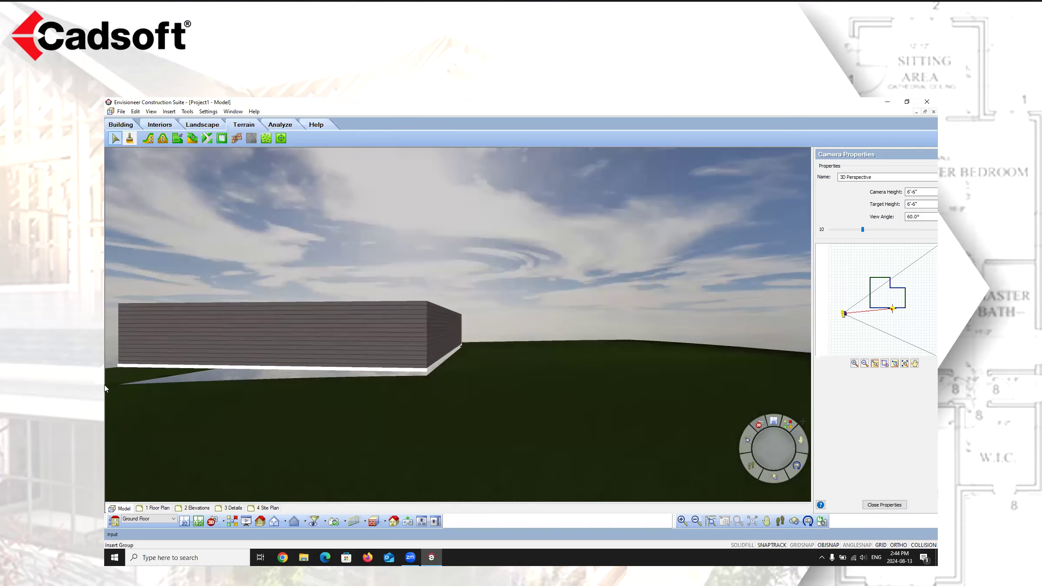
Step: Display the model as Rendered Outline and orbit the perspective to face the building's corner
left_click(384, 524)
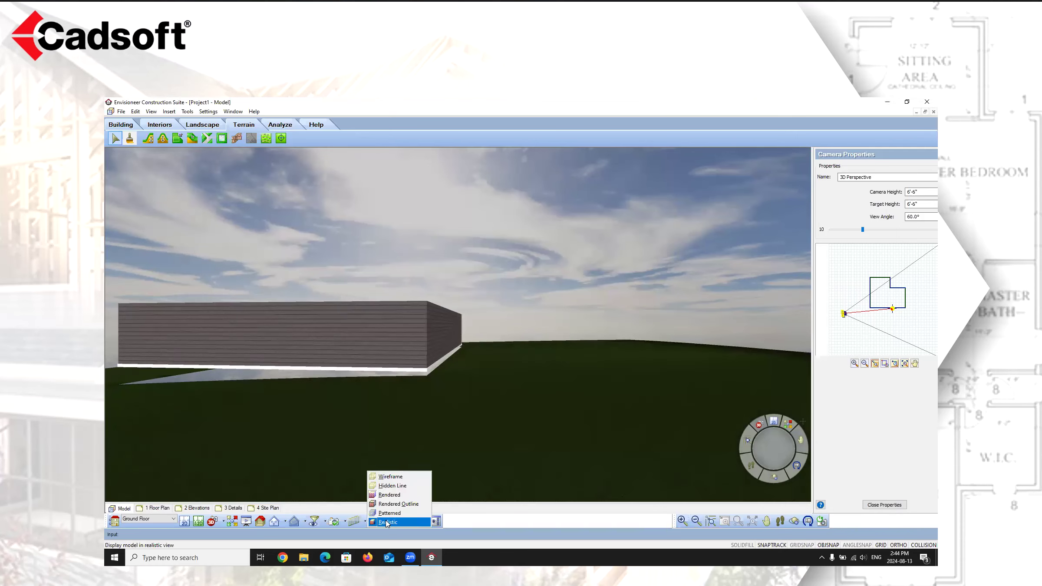
left_click(398, 504)
left_click(780, 521)
left_click_drag(654, 396, 559, 203)
right_click(559, 204)
left_click(564, 205)
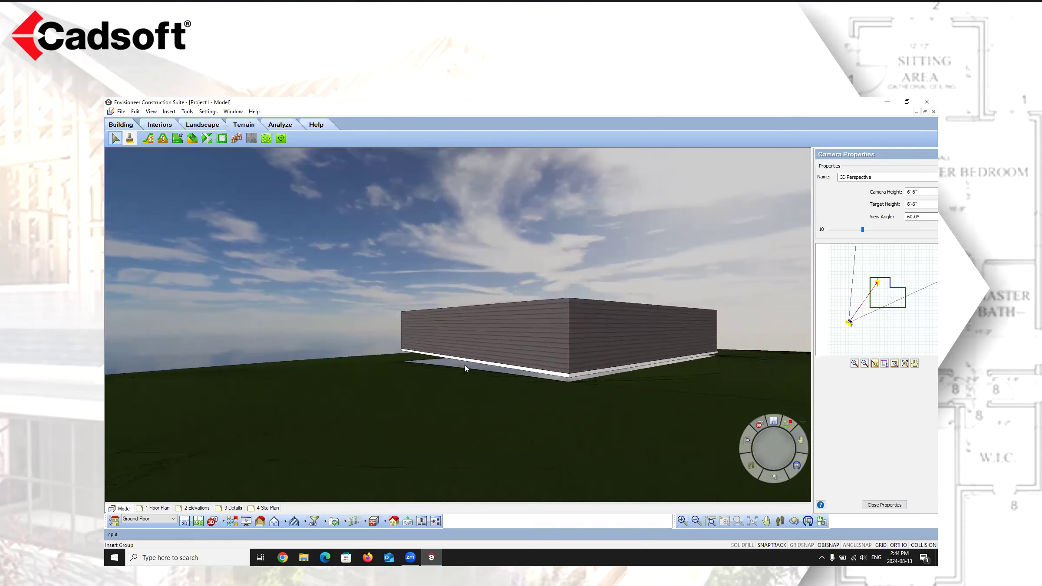
Step: Set the building location that the terrain is cut around to Foundation in the document's terrain settings
left_click(208, 111)
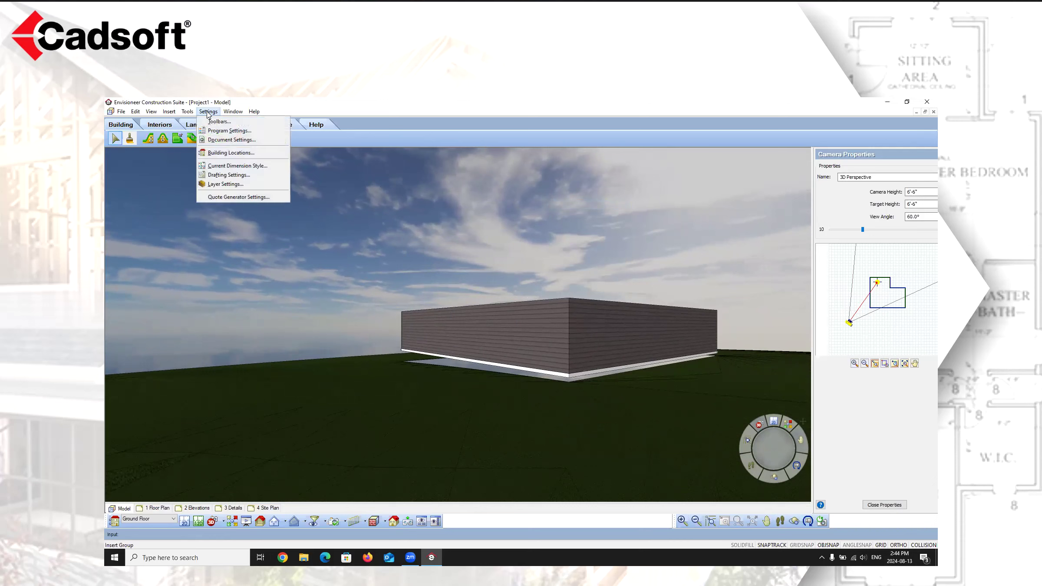
left_click(218, 139)
left_click(381, 257)
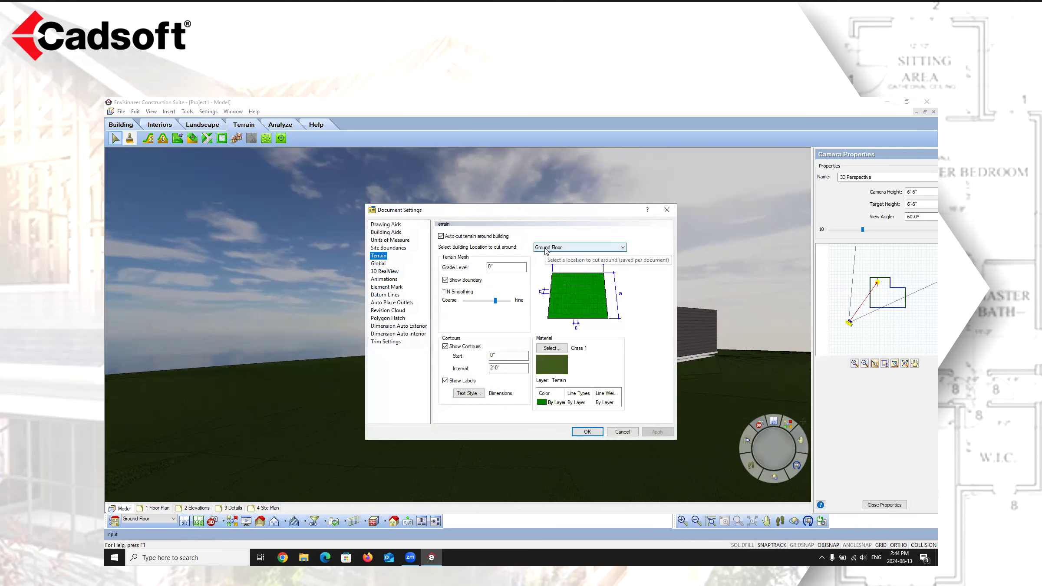
left_click(626, 250)
left_click(549, 257)
left_click(656, 433)
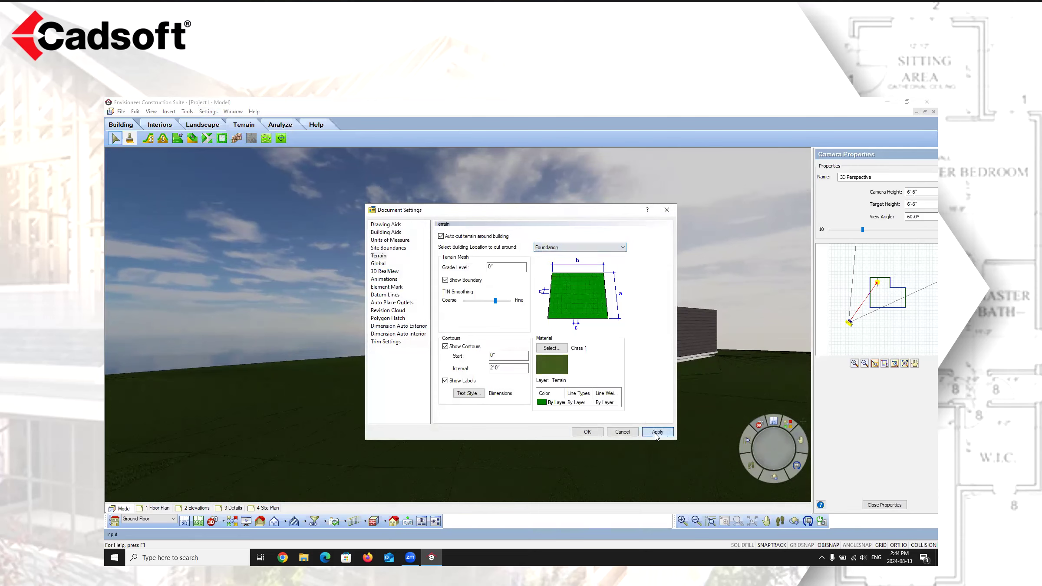
left_click(587, 432)
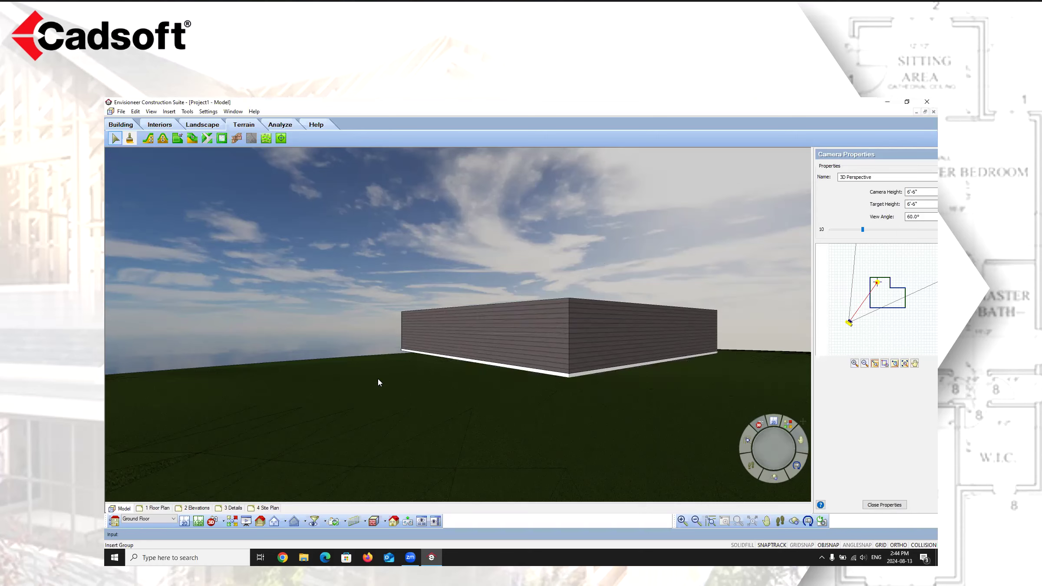
Step: Return to the 2D plan view and bring the building and its surrounding contours into view
left_click(184, 521)
scroll(365, 298, "up", 4)
scroll(396, 317, "down", 1)
scroll(423, 330, "up", 1)
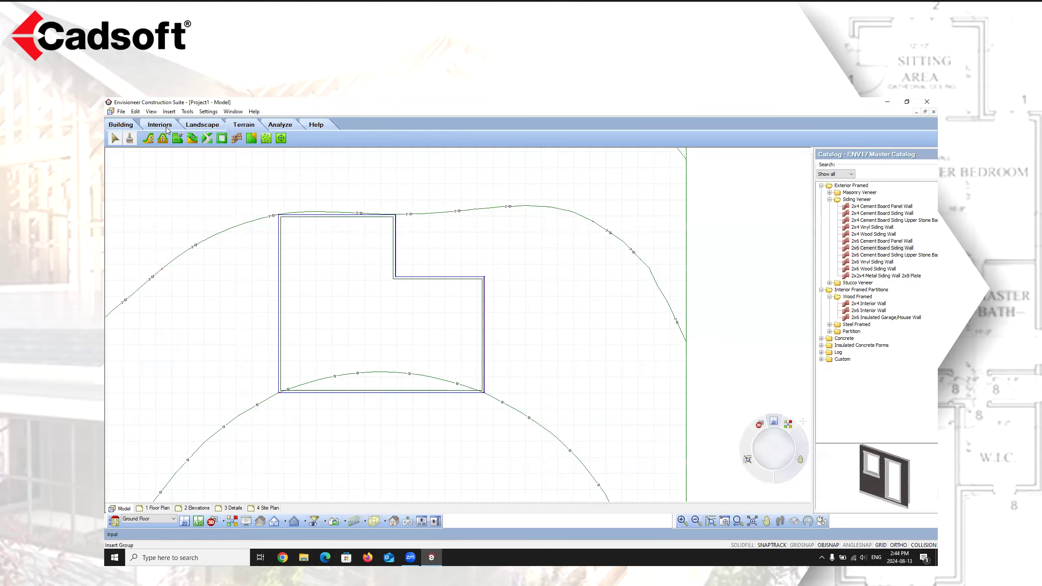
Step: Start the Floor and Foundation Builder Wizard and choose a foundation level at the Foundation location
left_click(122, 125)
left_click(159, 138)
left_click(170, 196)
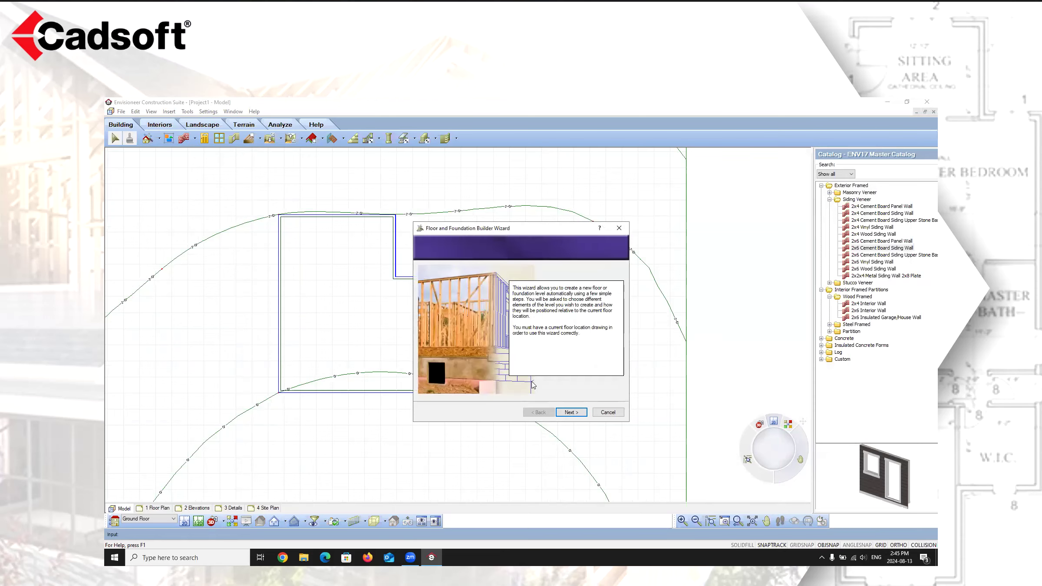
left_click(571, 413)
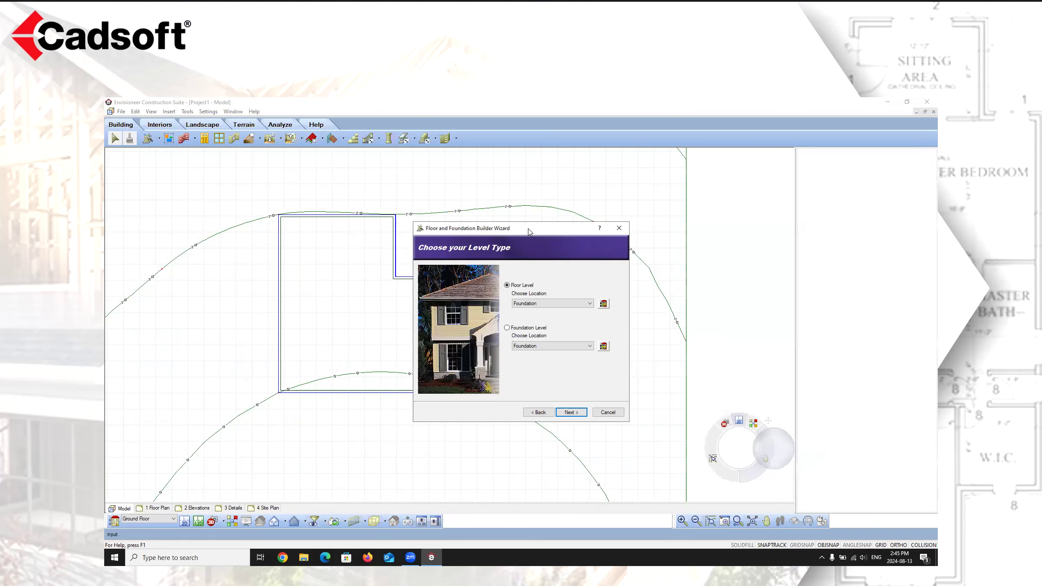
left_click(569, 412)
Step: Choose the Basement foundation style and assign the 8" Poured Concrete Wall System to its walls
left_click(487, 290)
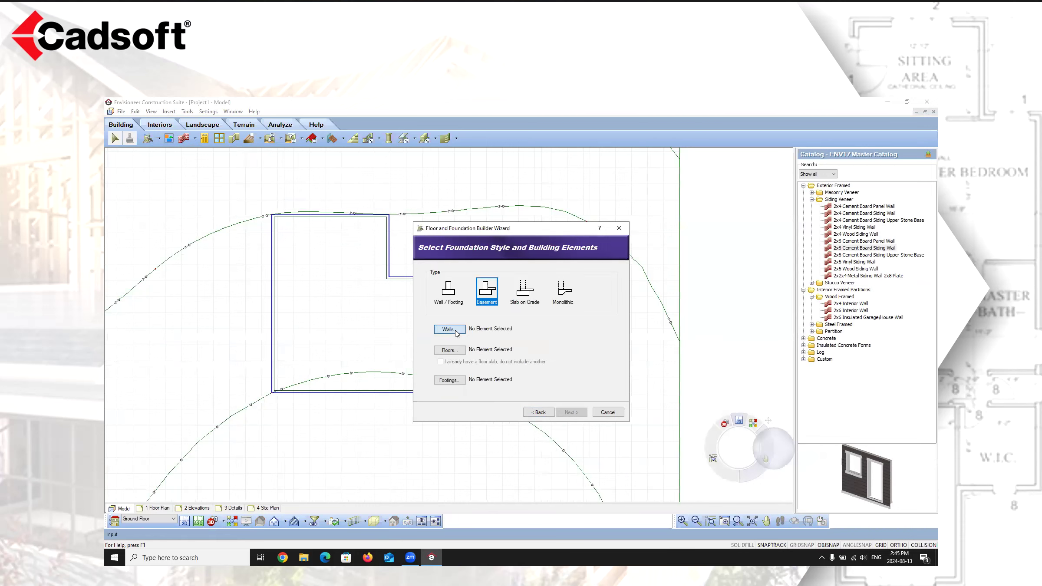
left_click(450, 329)
scroll(503, 304, "down", 2)
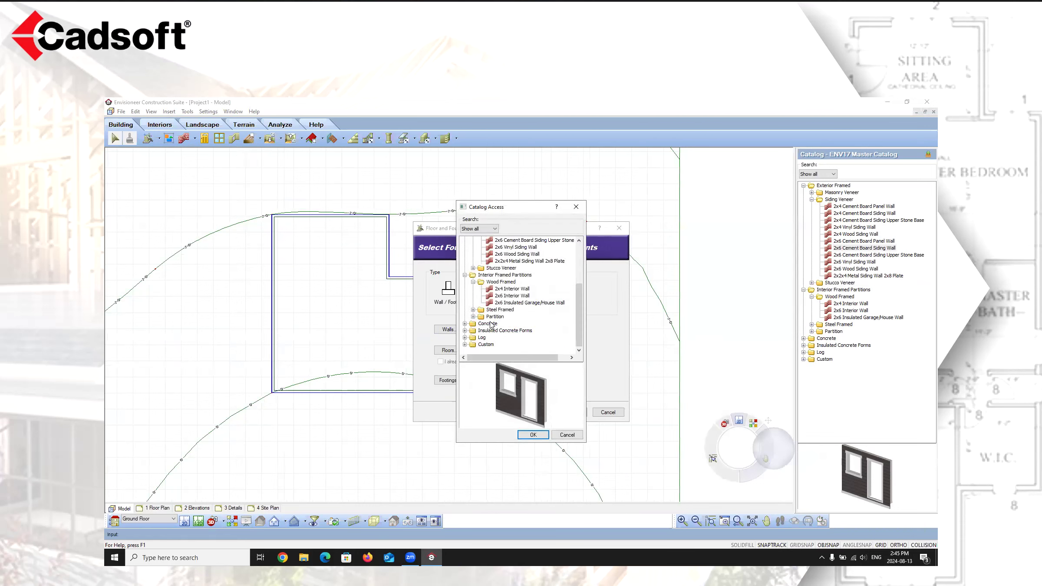
left_click(465, 324)
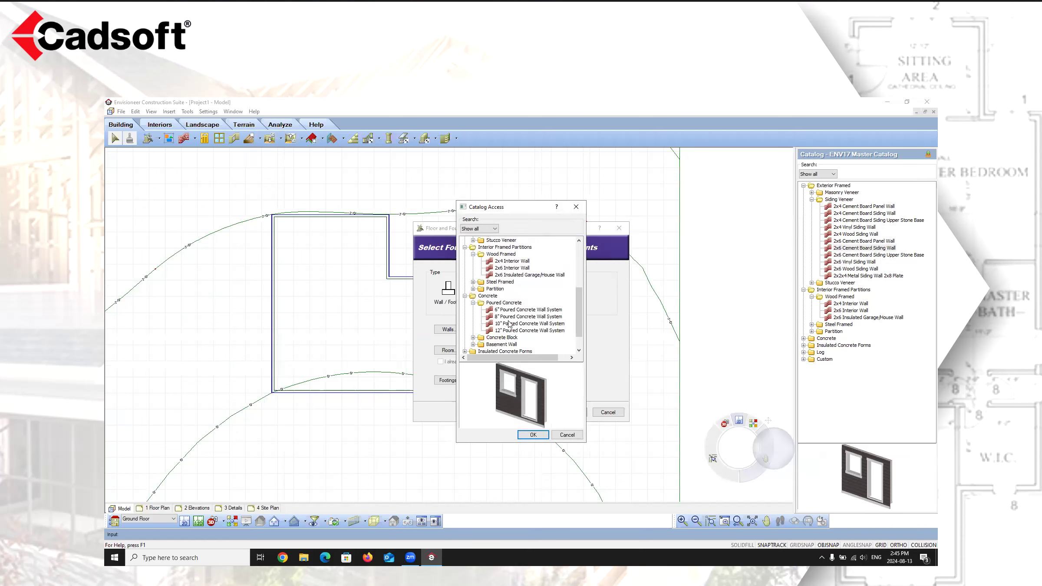
left_click(521, 317)
left_click(532, 435)
Step: Assign the 4" Concrete Floor slab as the basement's floor
left_click(451, 350)
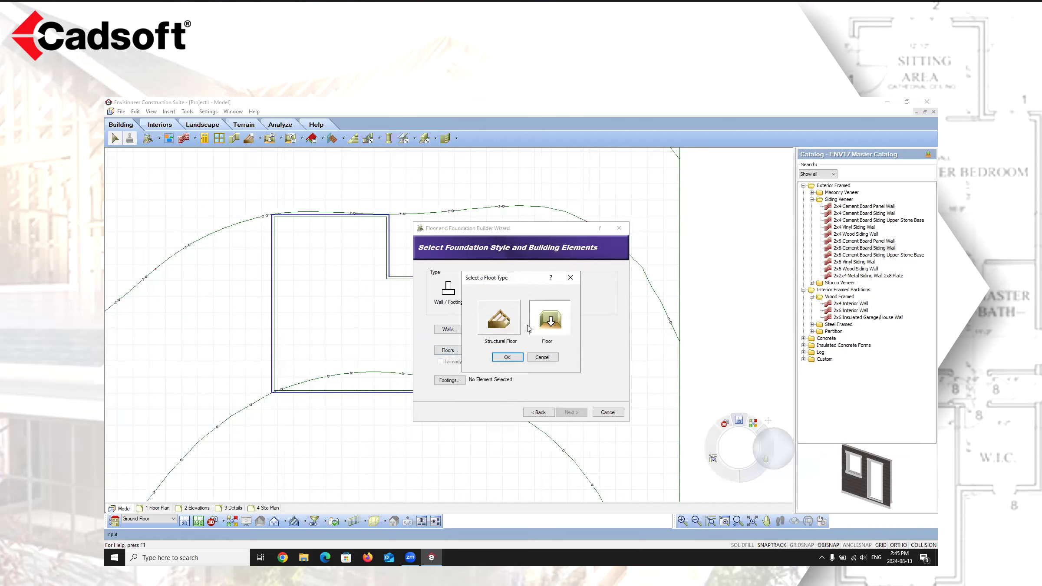
left_click(507, 357)
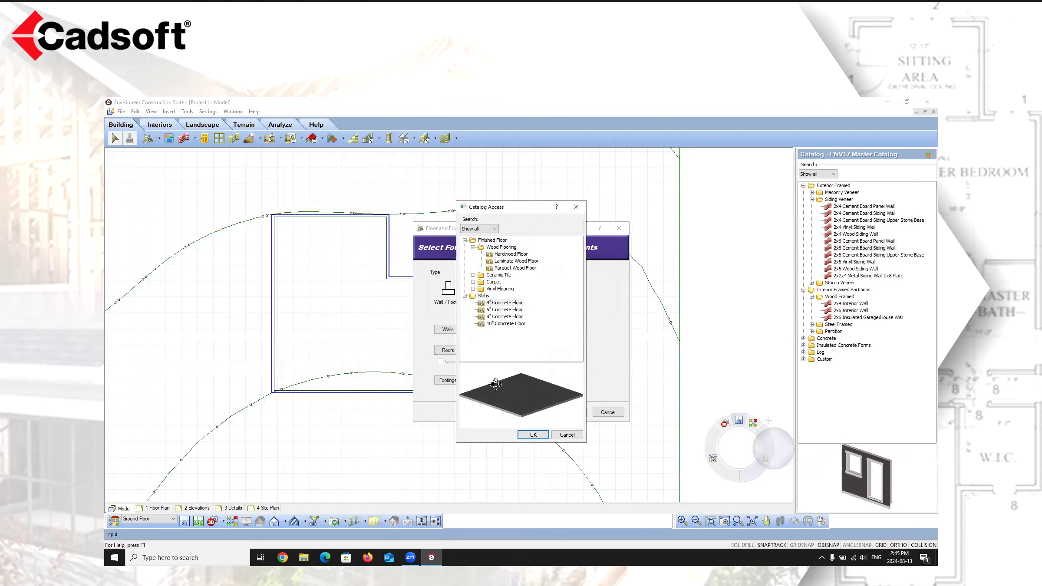
left_click(503, 302)
left_click(533, 435)
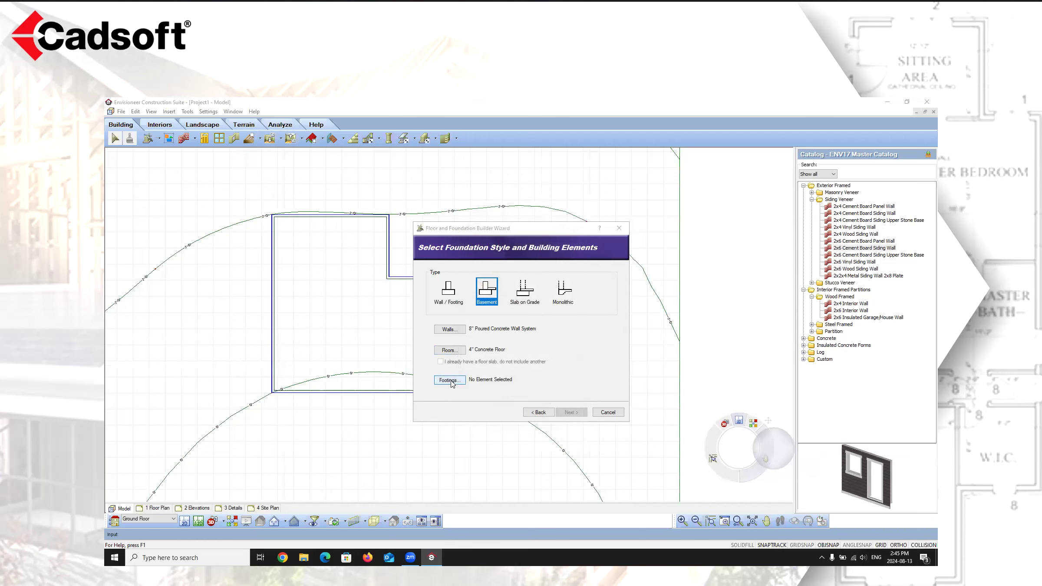
Step: Assign the 1' X 1'-8" Rect. Solid Strip Footing and complete the wizard with the default element positions
left_click(450, 380)
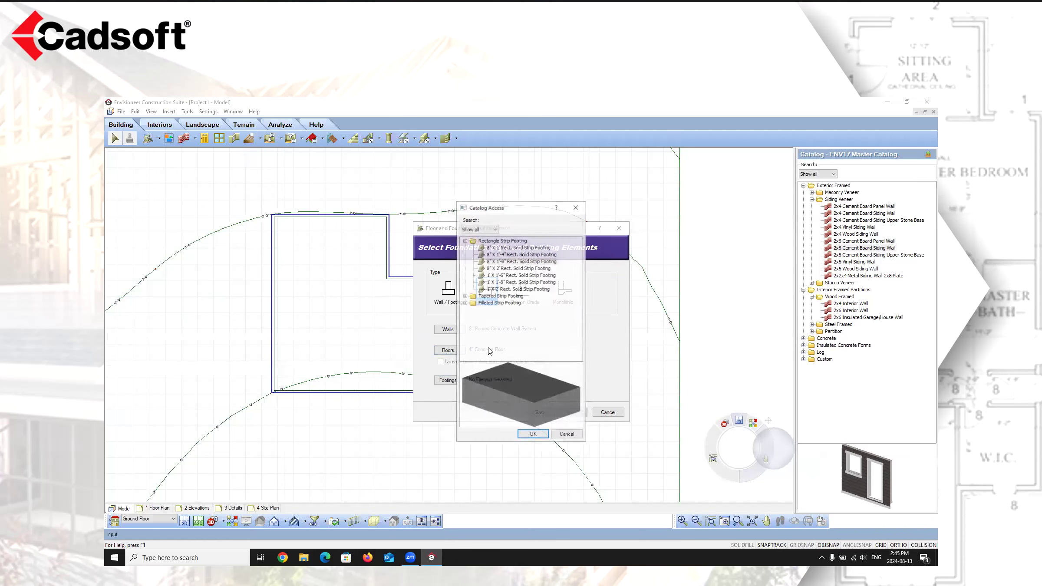
left_click(506, 282)
left_click(533, 435)
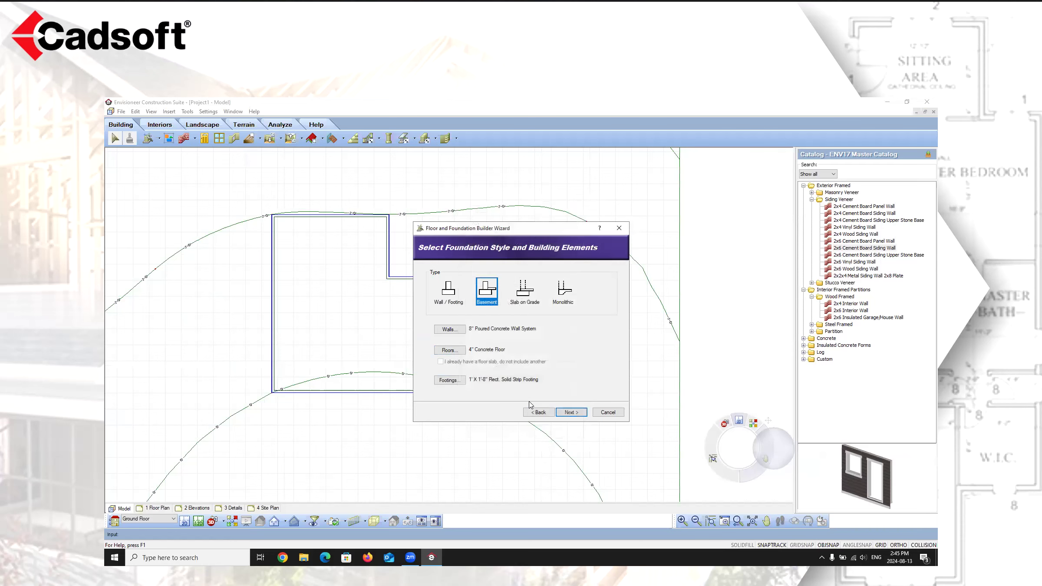
left_click(567, 413)
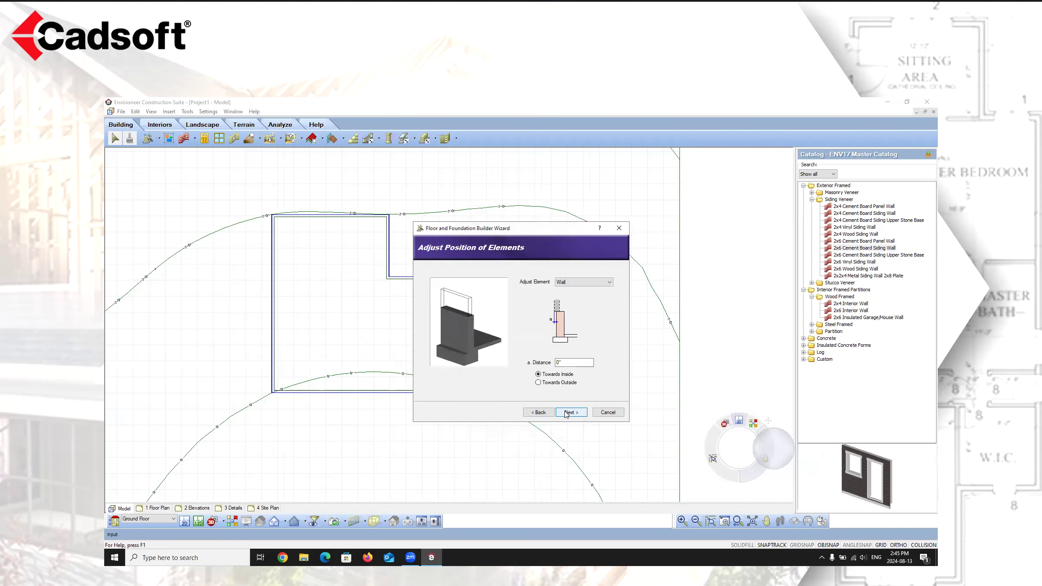
left_click(567, 413)
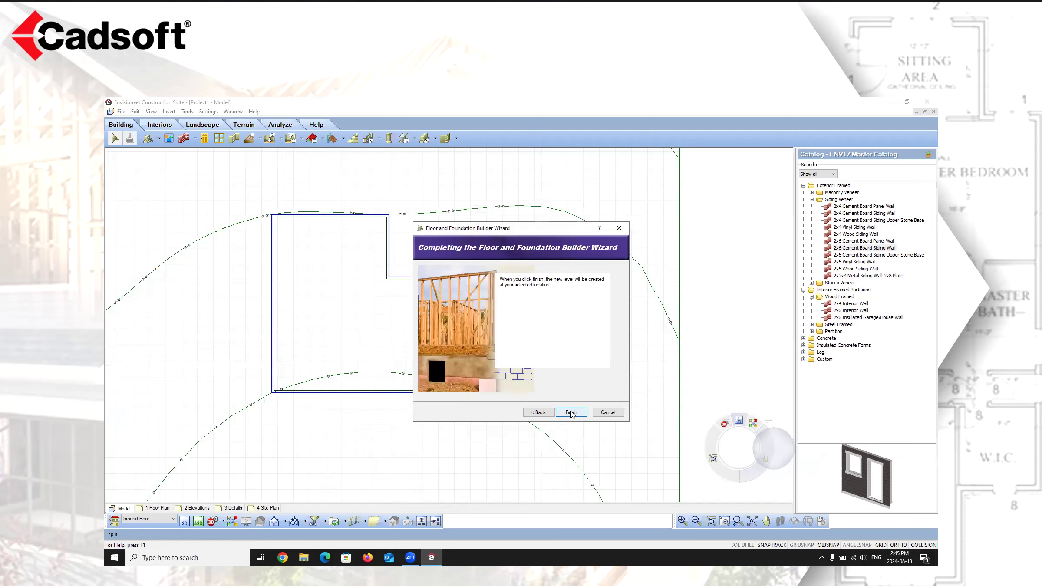
left_click(570, 417)
Step: Open the 3D perspective and examine the new foundation wall and footing above and below the terrain
left_click(224, 522)
left_click(244, 501)
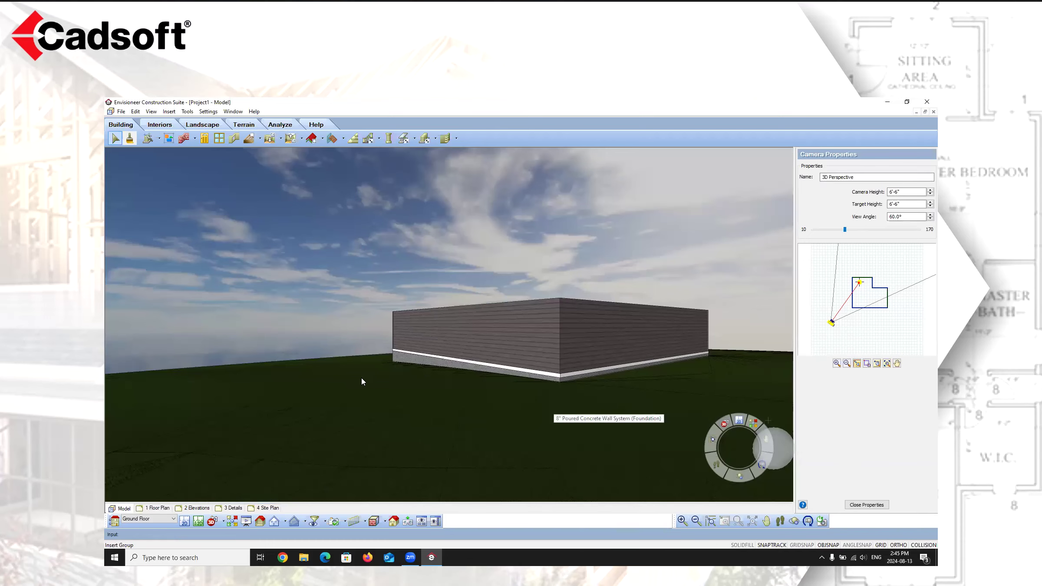
left_click(780, 521)
left_click_drag(573, 470, 543, 349)
left_click(766, 521)
right_click(452, 356)
left_click(467, 357)
left_click(781, 522)
left_click_drag(542, 295, 738, 477)
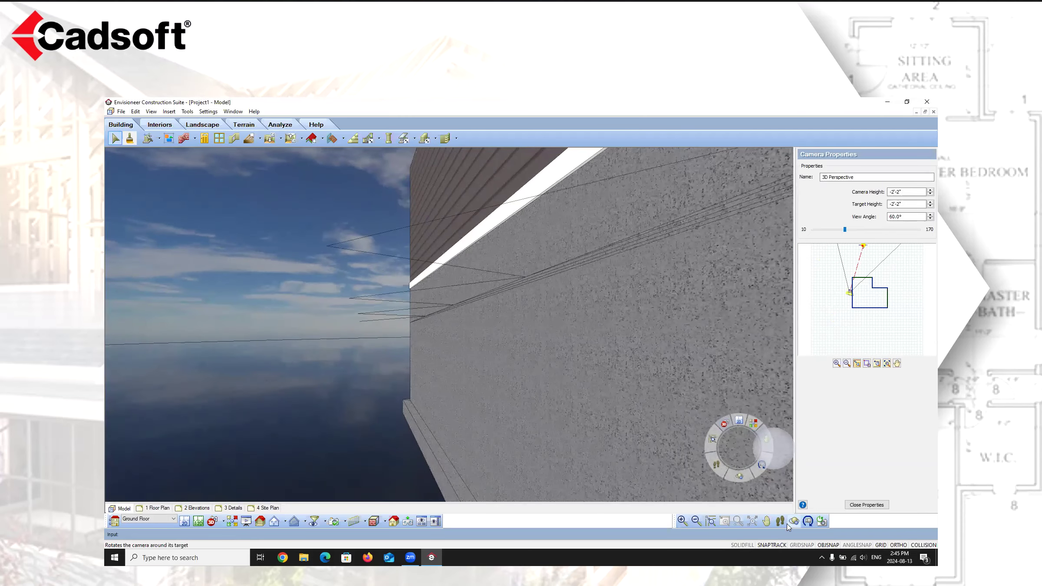
left_click_drag(521, 284, 589, 491)
left_click(767, 522)
left_click_drag(531, 324, 384, 225)
right_click(384, 225)
left_click(407, 230)
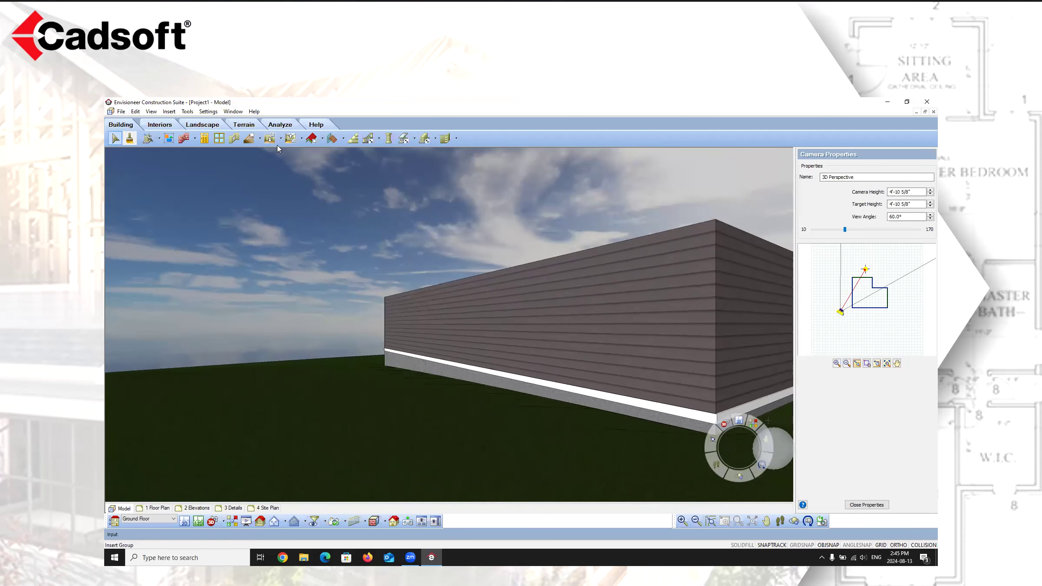
Step: Return to the 2D plan with the whole terrain in view and place an Alpine Laburnum beyond the building's upper-left corner
left_click(184, 521)
scroll(399, 315, "down", 3)
scroll(405, 314, "up", 1)
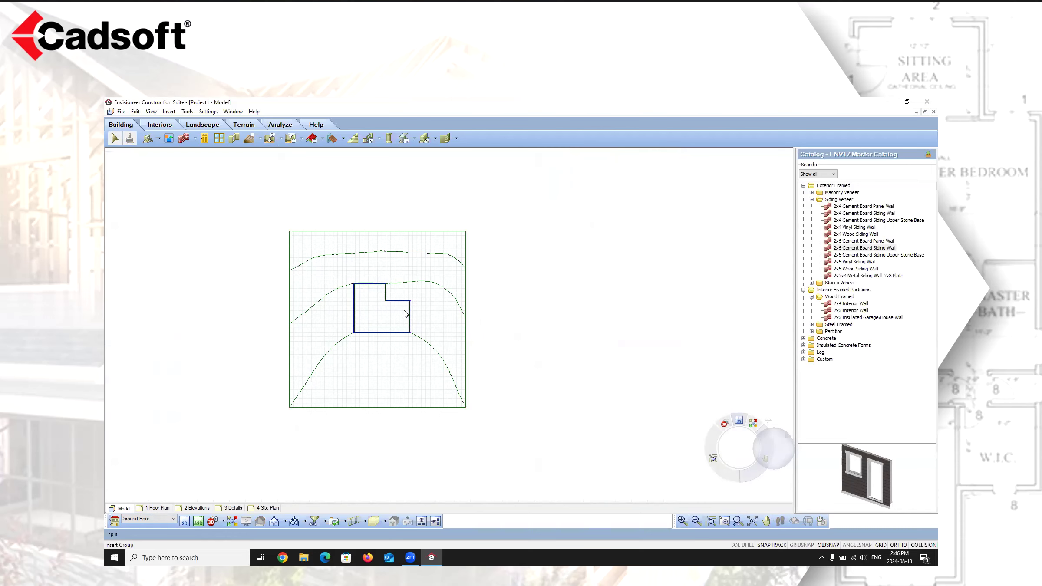
left_click(201, 126)
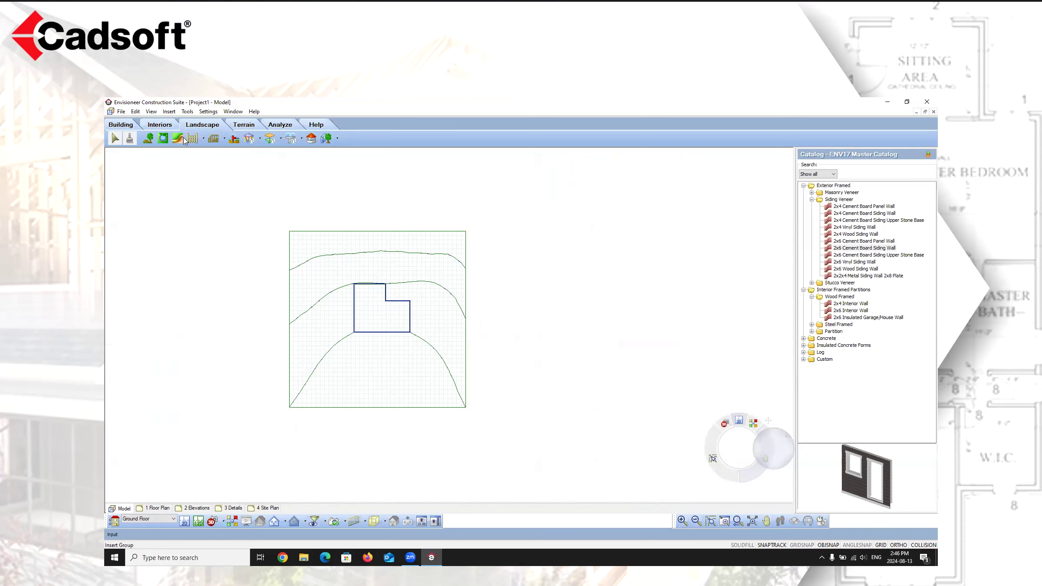
left_click(150, 138)
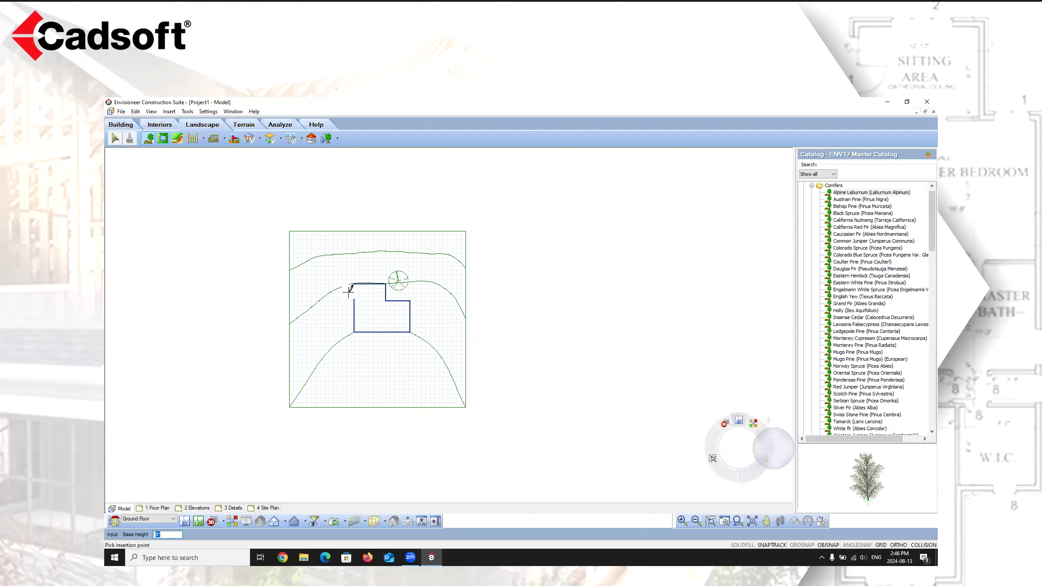
left_click(333, 273)
Step: Place an Austrian Pine beside the building's left wall and a Caucasian Fir beyond its notched corner
left_click(860, 199)
left_click(325, 315)
left_click(868, 234)
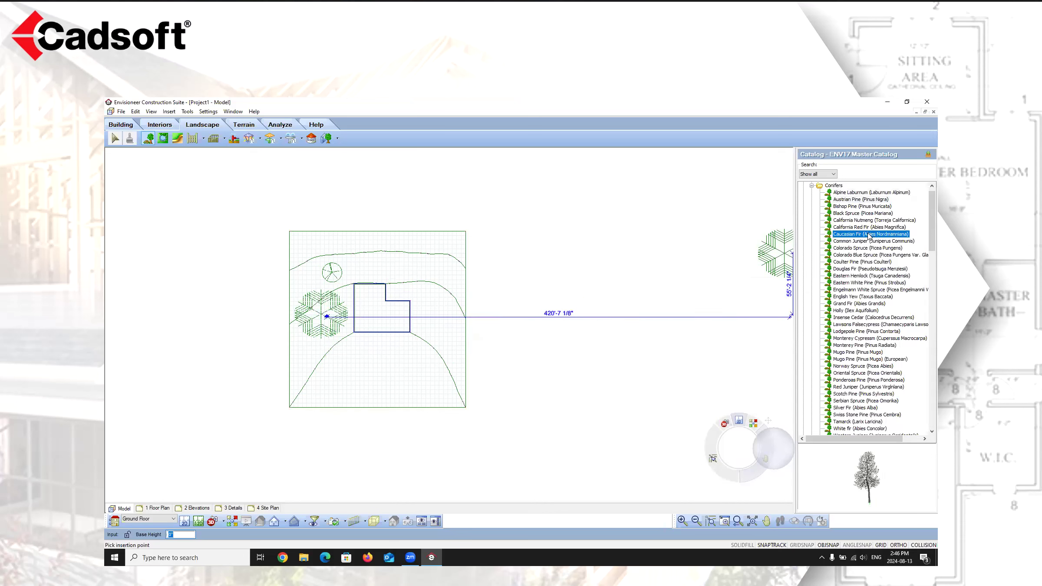
left_click(419, 262)
right_click(411, 267)
left_click(471, 278)
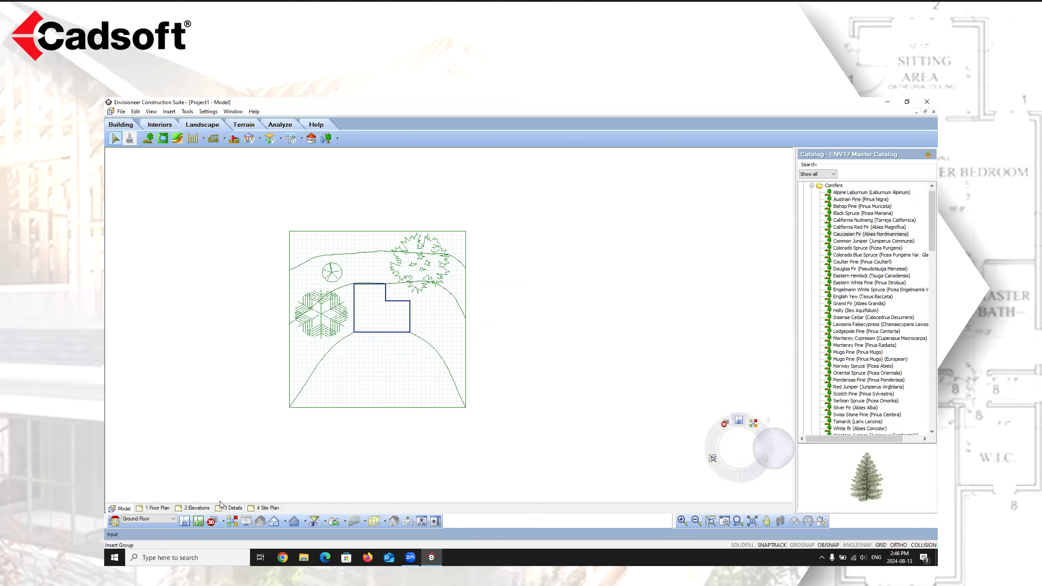
Step: Open the 3D perspective and walk around the building to examine how the fir meets the terrain
left_click(238, 508)
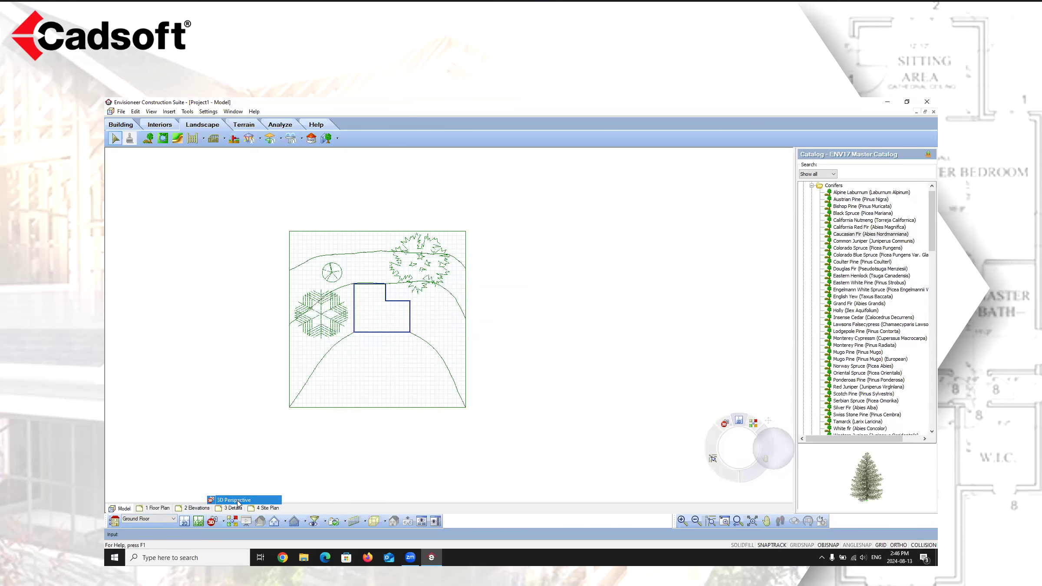
left_click(237, 501)
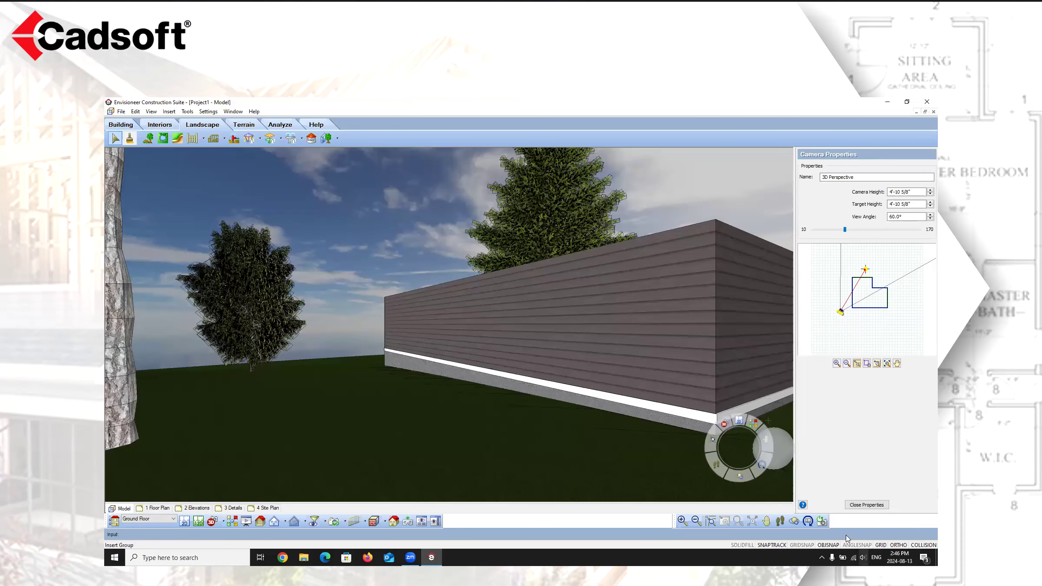
left_click(780, 521)
left_click_drag(537, 310, 362, 468)
left_click(766, 521)
left_click_drag(673, 328, 589, 339)
right_click(582, 335)
left_click(593, 340)
Step: Elevate the Caucasian Fir by -1' so its trunk sits lower in the terrain
left_click(519, 280)
right_click(520, 282)
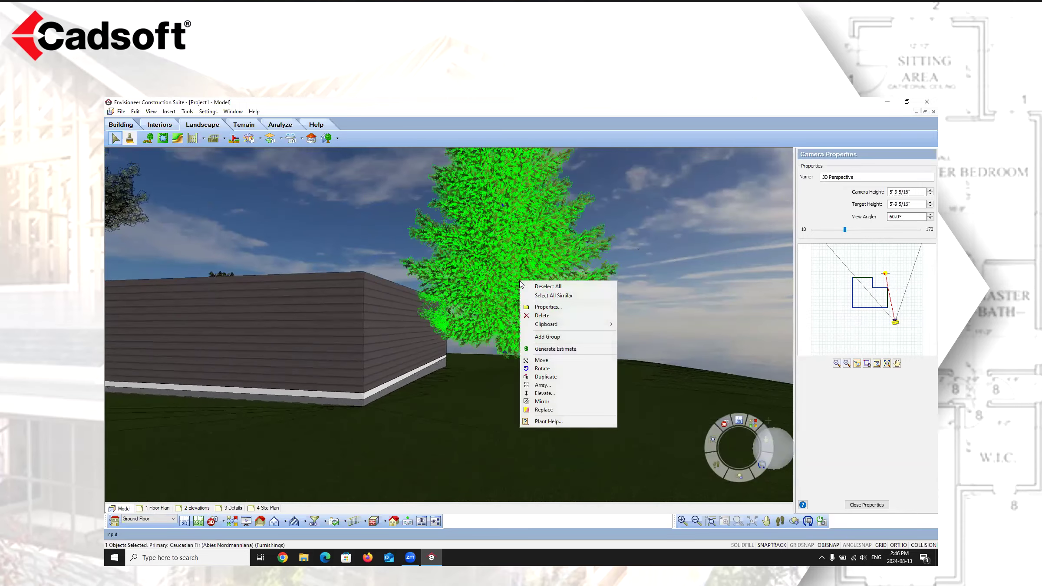
left_click(558, 393)
type("-1'")
left_click(479, 348)
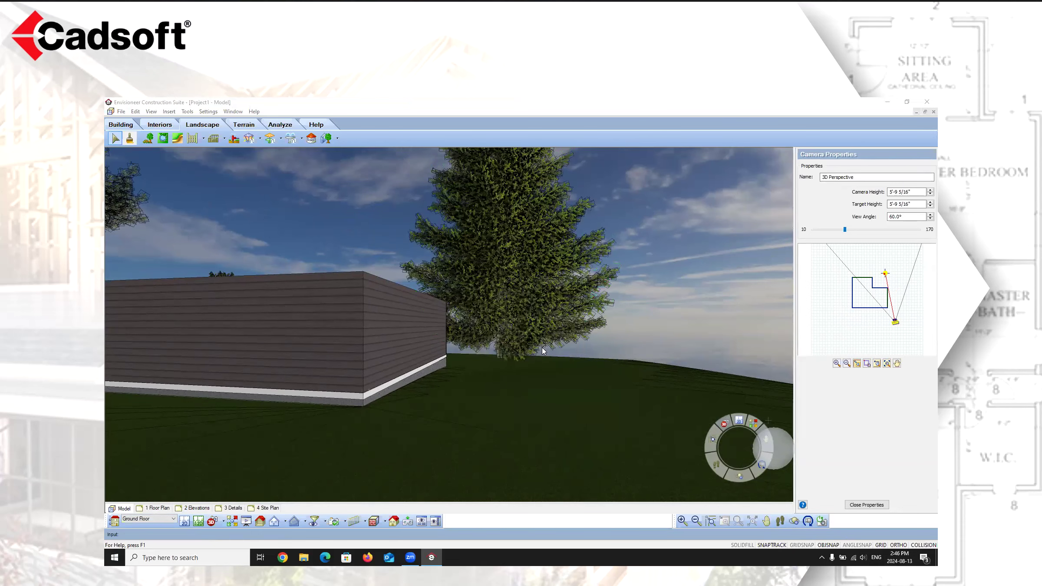
left_click(527, 348)
Step: Set the Austrian Pine's height to 50' with uniform scale
left_click(780, 525)
mouse_move(492, 291)
left_mouse_down()
mouse_move(426, 354)
mouse_move(349, 286)
mouse_move(386, 237)
mouse_move(628, 216)
mouse_move(489, 237)
mouse_move(458, 411)
mouse_move(537, 232)
left_mouse_up()
right_click(537, 233)
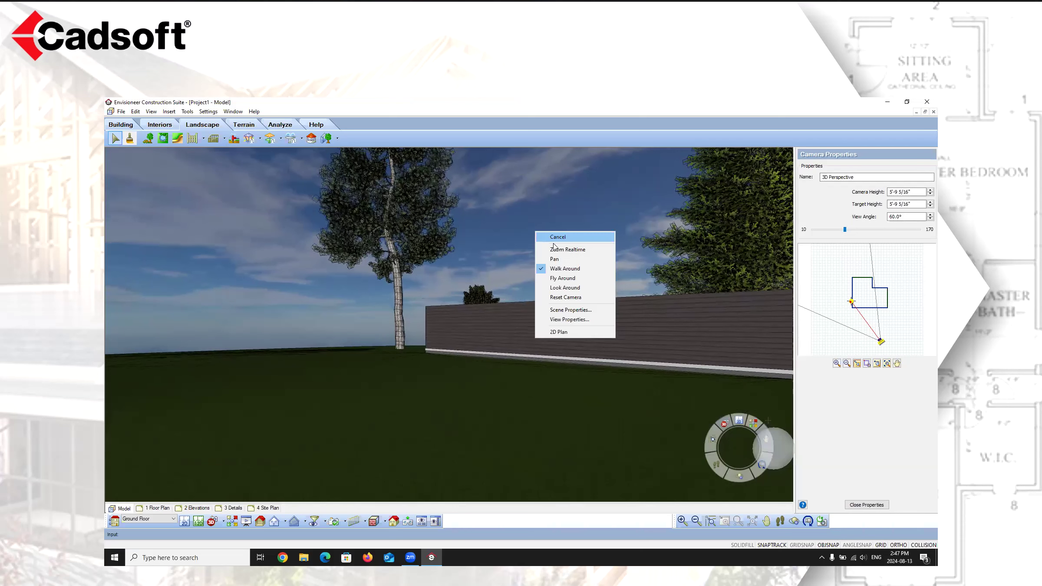
left_click(556, 238)
left_click(384, 224)
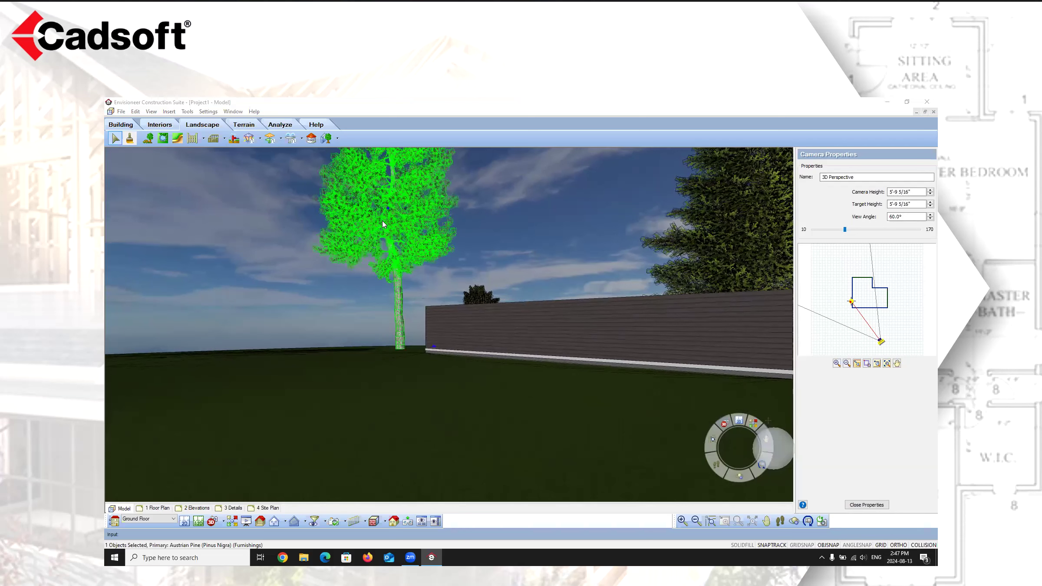
left_click(525, 302)
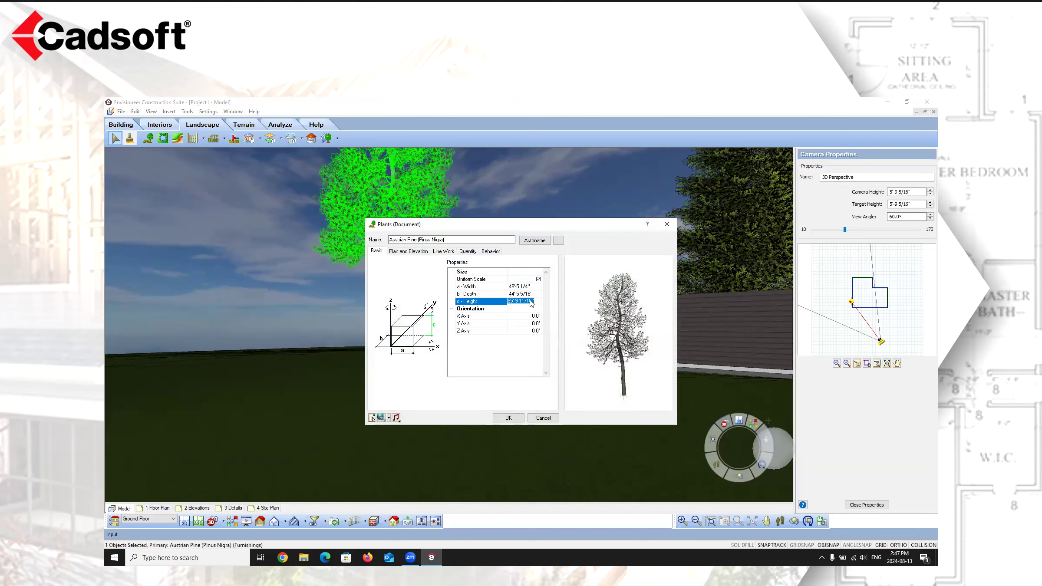
type("50")
left_click(515, 419)
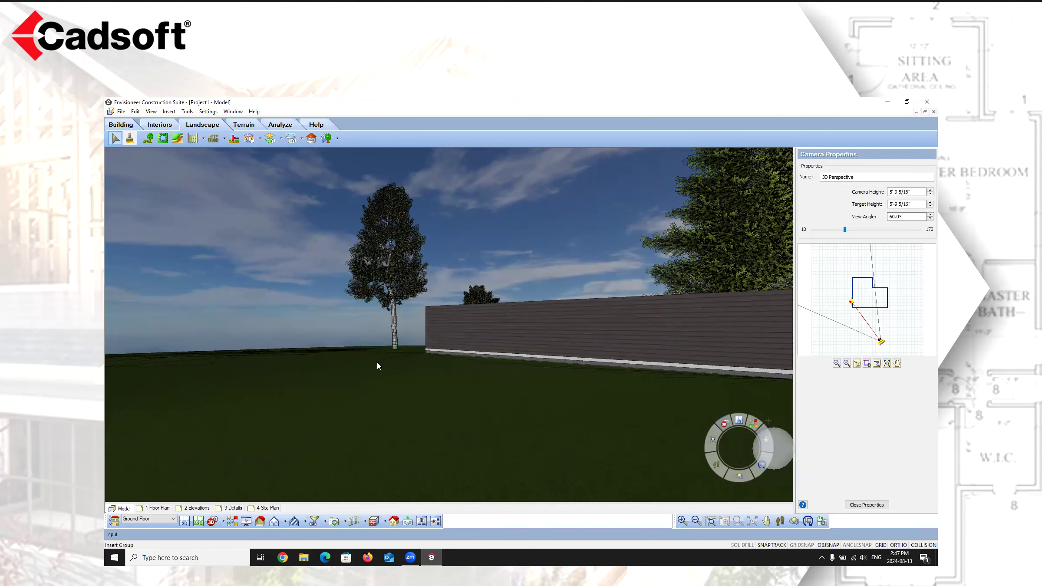
Step: Set the height of the Alpine Laburnum behind the building to 30'
double_click(485, 296)
left_click(516, 302)
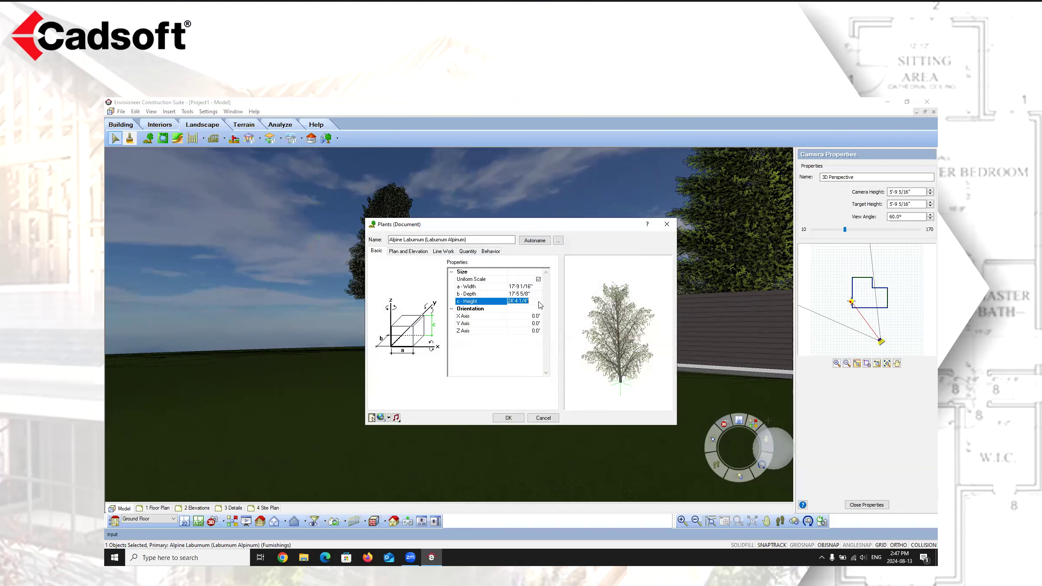
type("30")
left_click(509, 417)
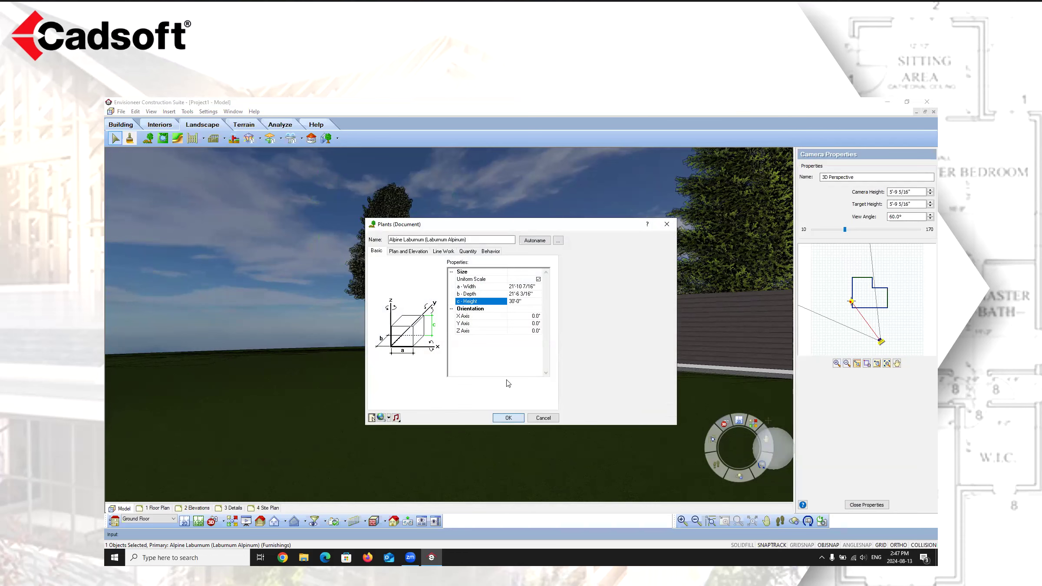
Step: Set the Caucasian Fir's height to 60' and clear the selection
left_click(781, 521)
left_click_drag(486, 425, 549, 176)
right_click(549, 176)
left_click(572, 184)
left_click(570, 207)
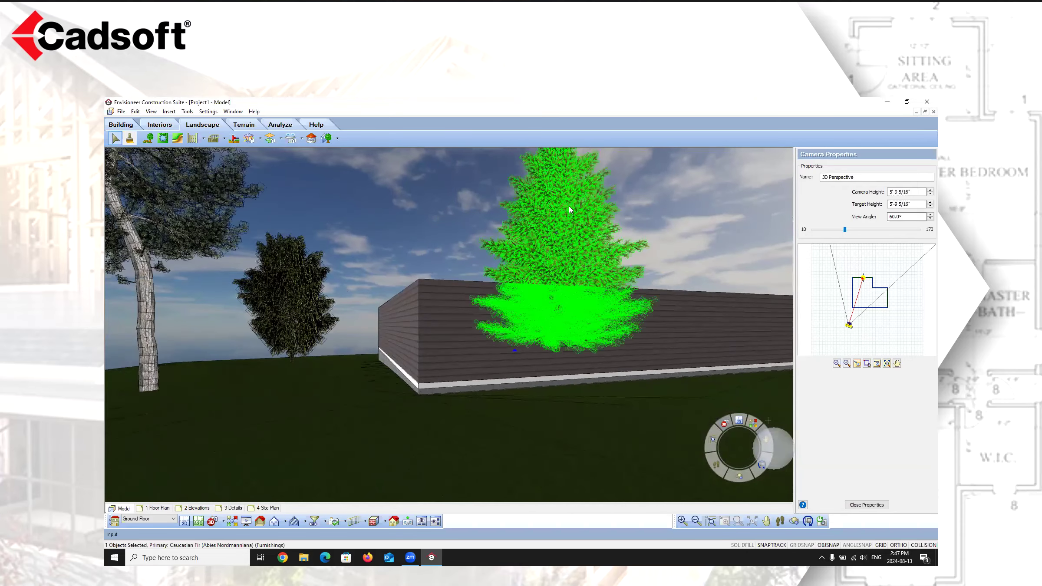
double_click(570, 209)
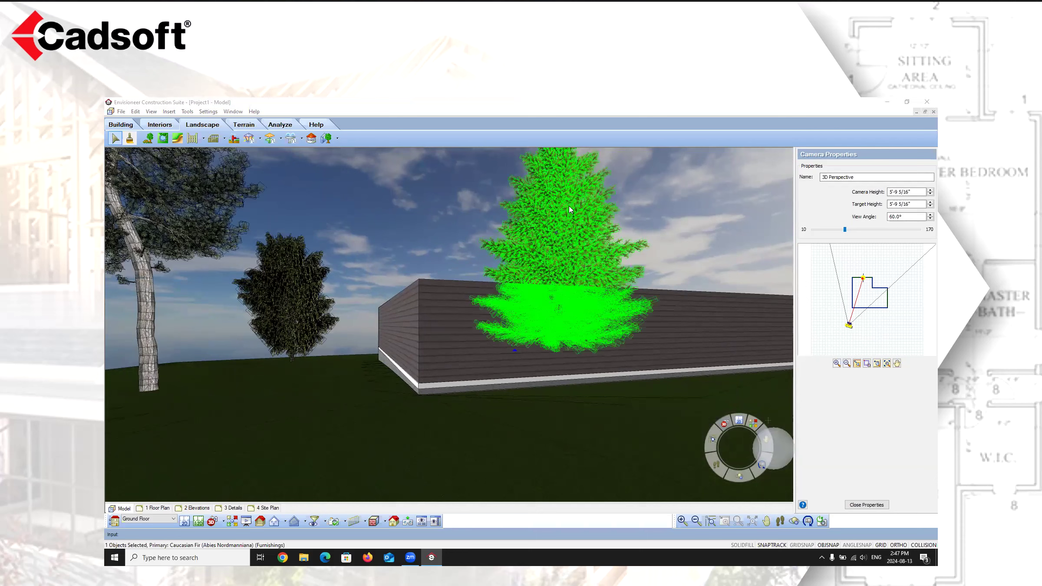
left_click(525, 302)
type("60")
left_click(509, 419)
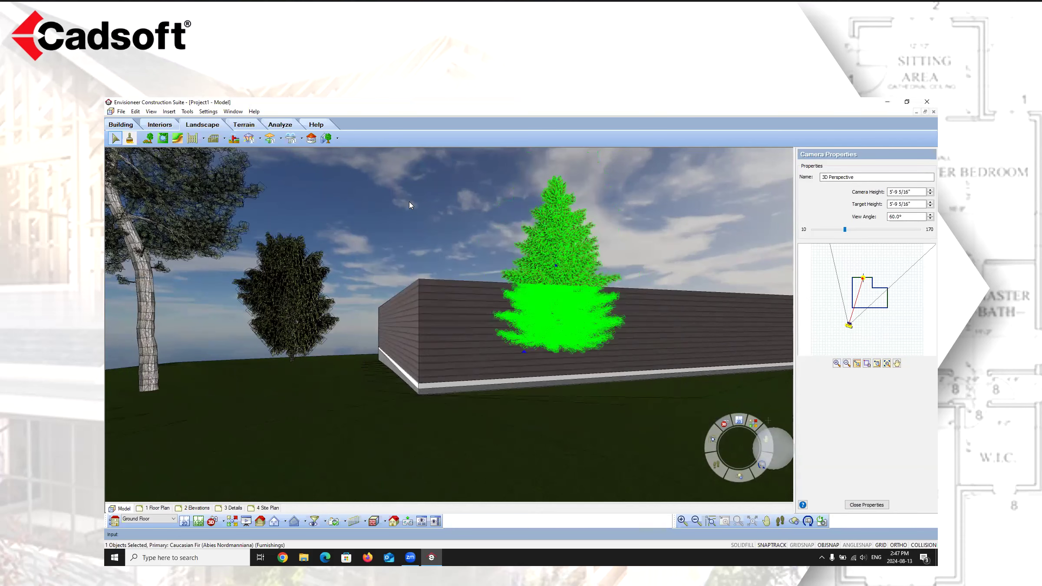
left_click(409, 201)
Step: Examine the building and the resized trees on the terrain from a wider perspective
scroll(418, 325, "down", 5)
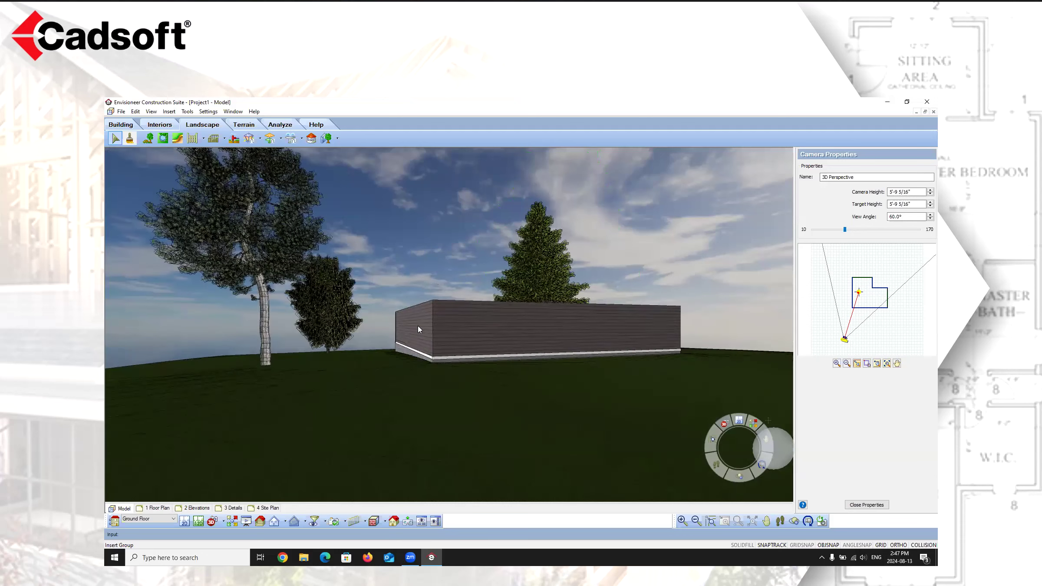
left_click(781, 521)
mouse_move(639, 292)
left_mouse_down()
mouse_move(616, 281)
mouse_move(530, 296)
left_mouse_up()
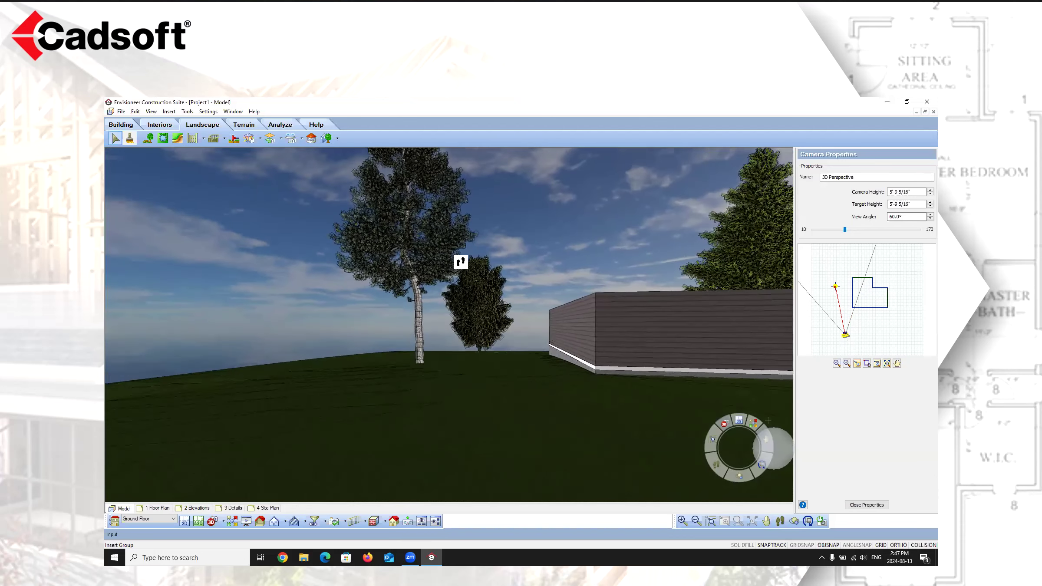
left_click_drag(460, 265, 497, 272)
right_click(497, 266)
left_click(527, 271)
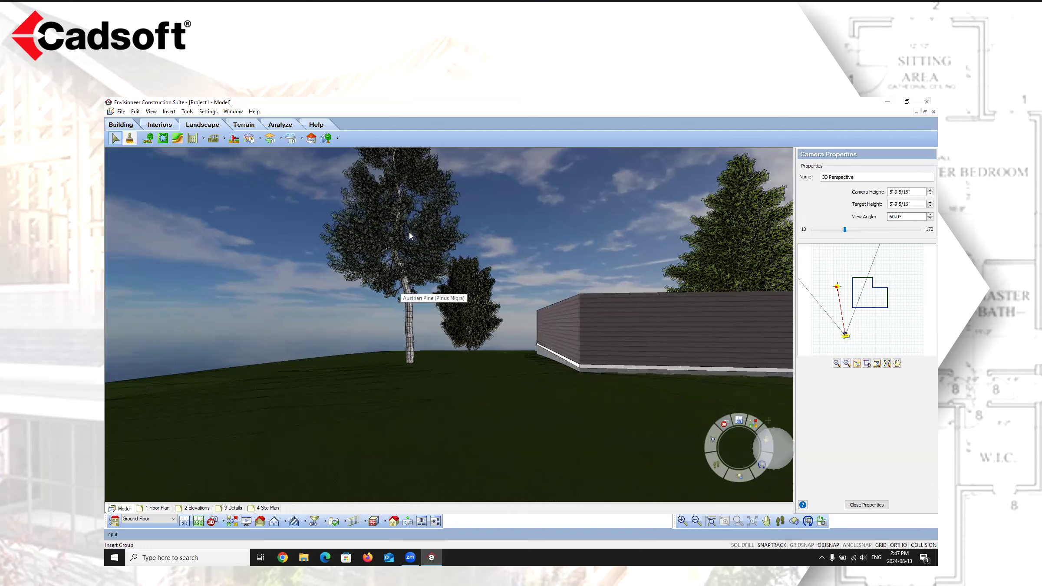
left_click(780, 521)
left_click_drag(509, 346, 611, 303)
right_click(466, 224)
left_click(499, 232)
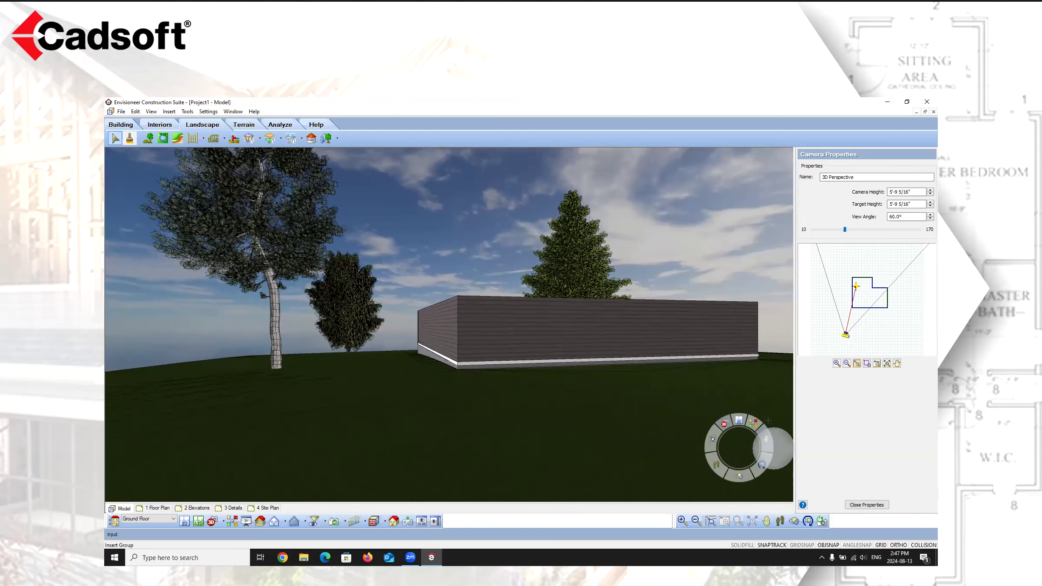
Step: Ray-trace the 3D Perspective camera in 3D RealView at 800 x 600, cancel the render partway and close the preview
left_click(394, 521)
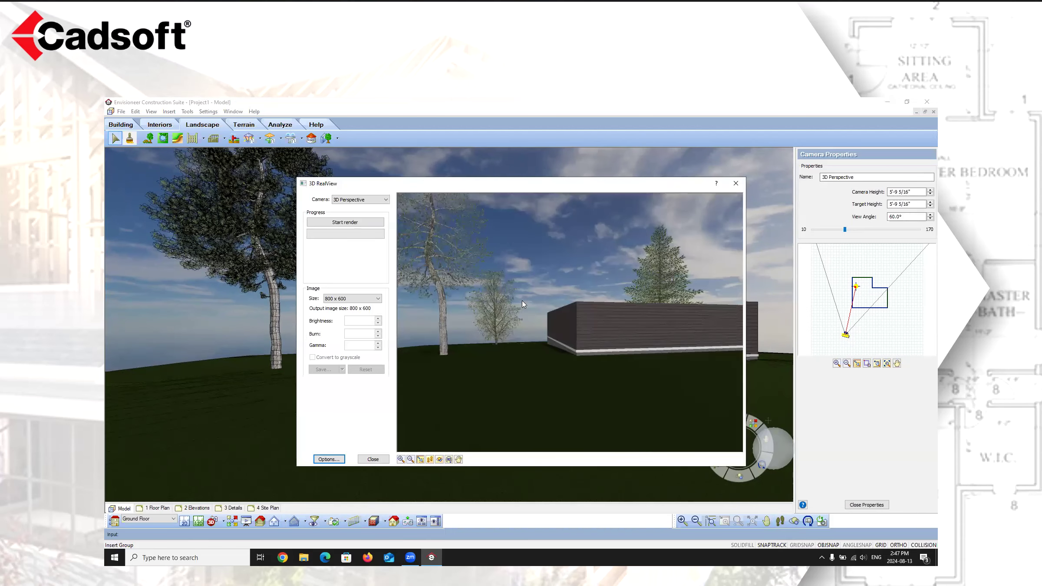
left_click(335, 223)
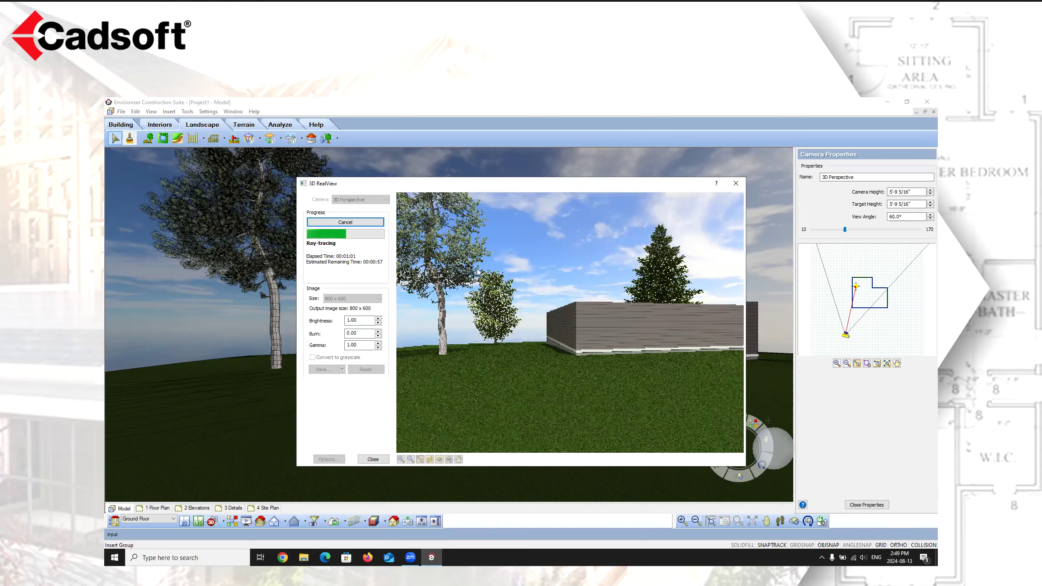
left_click(338, 221)
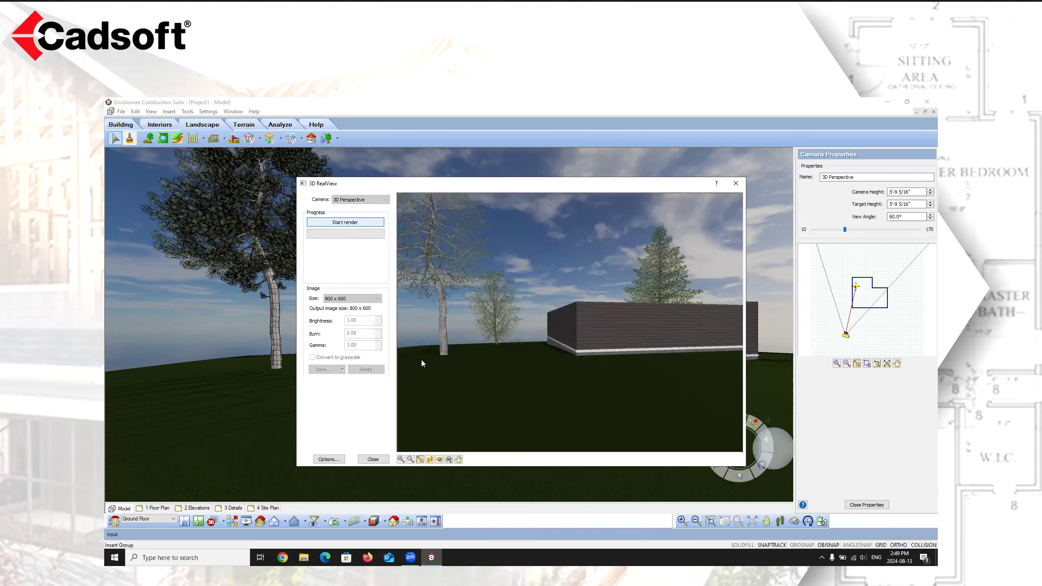
left_click(381, 459)
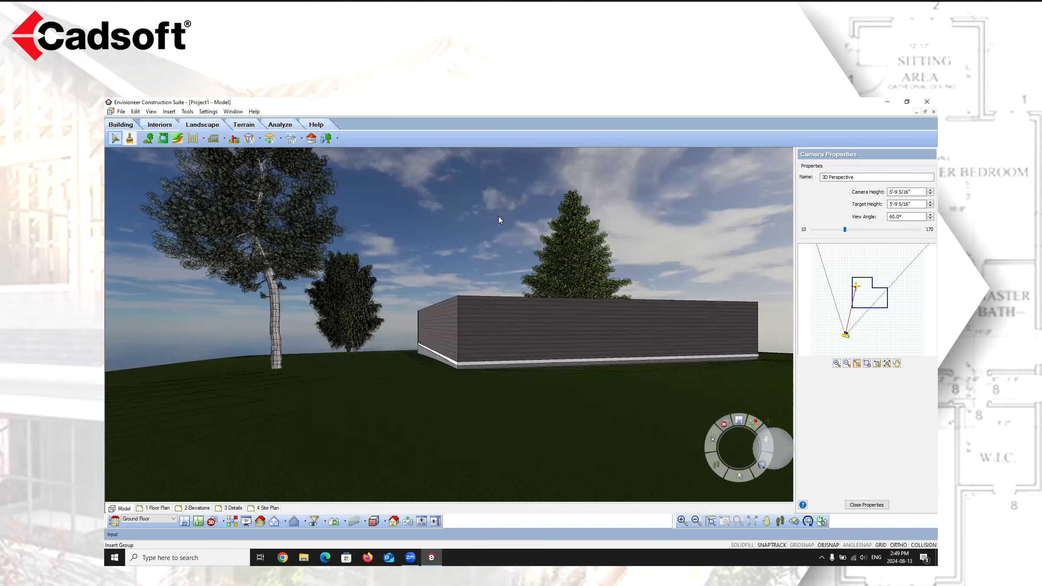
Step: In the 2D plan, lay a 4' Concrete Path running straight outward from the middle of the building's front wall
left_click(189, 521)
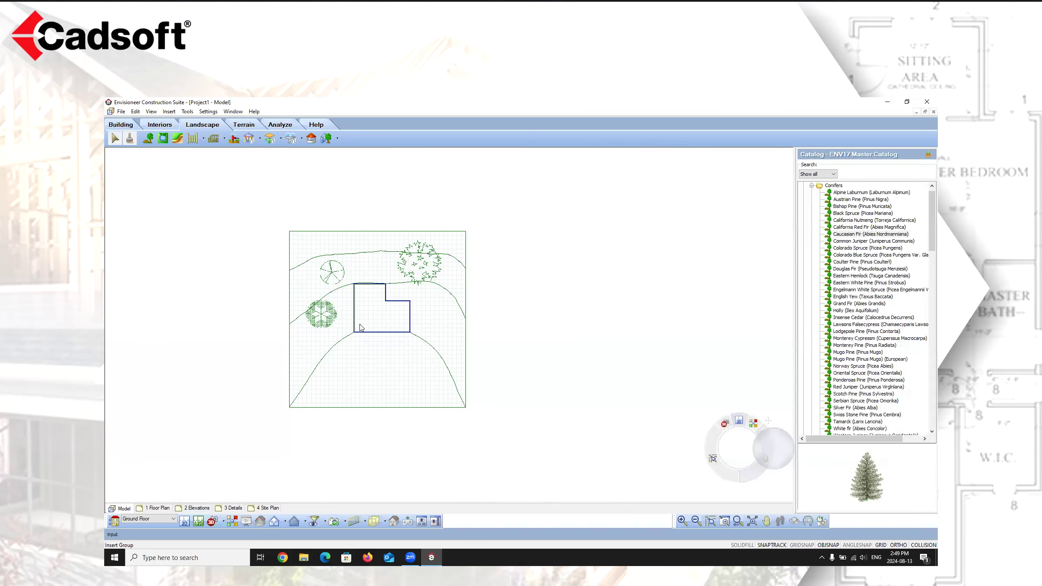
scroll(318, 313, "up", 2)
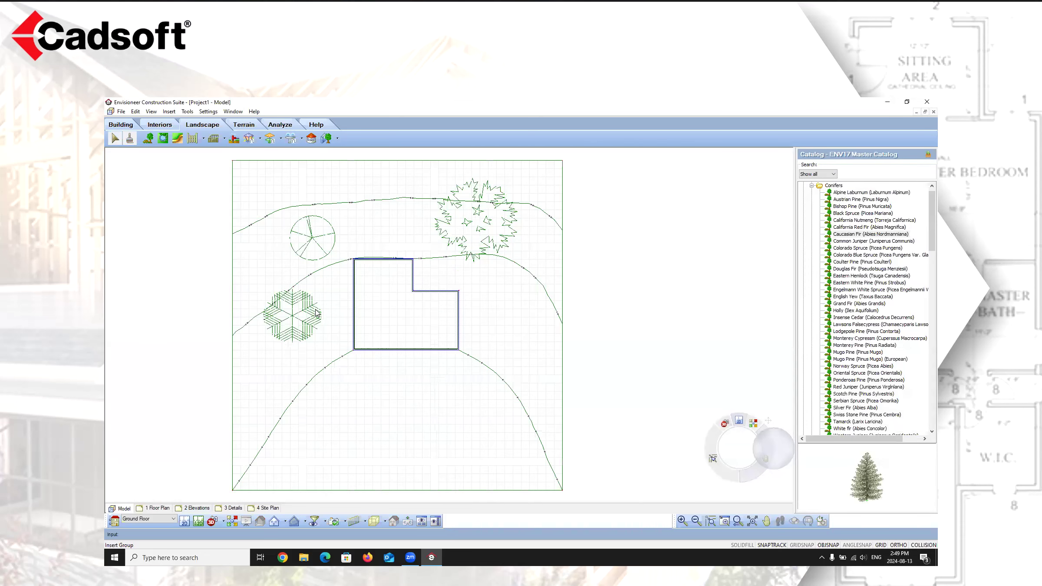
scroll(383, 370, "up", 5)
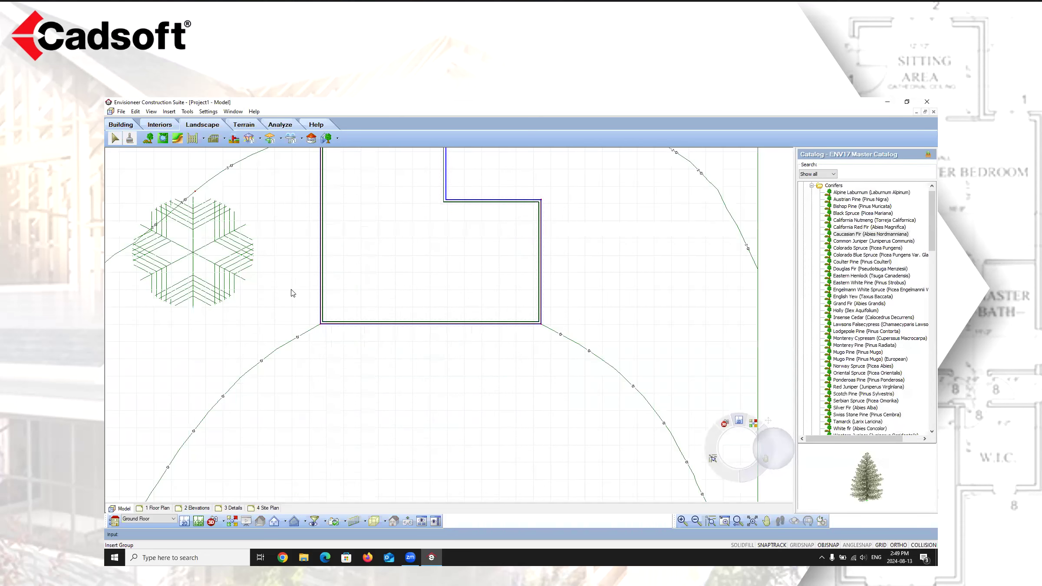
scroll(352, 320, "up", 4)
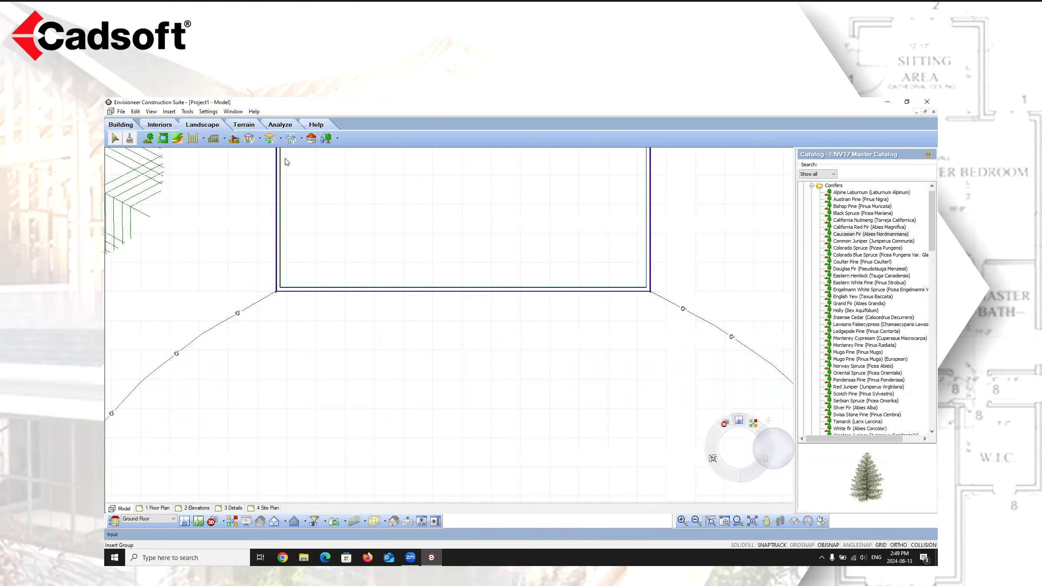
left_click(245, 126)
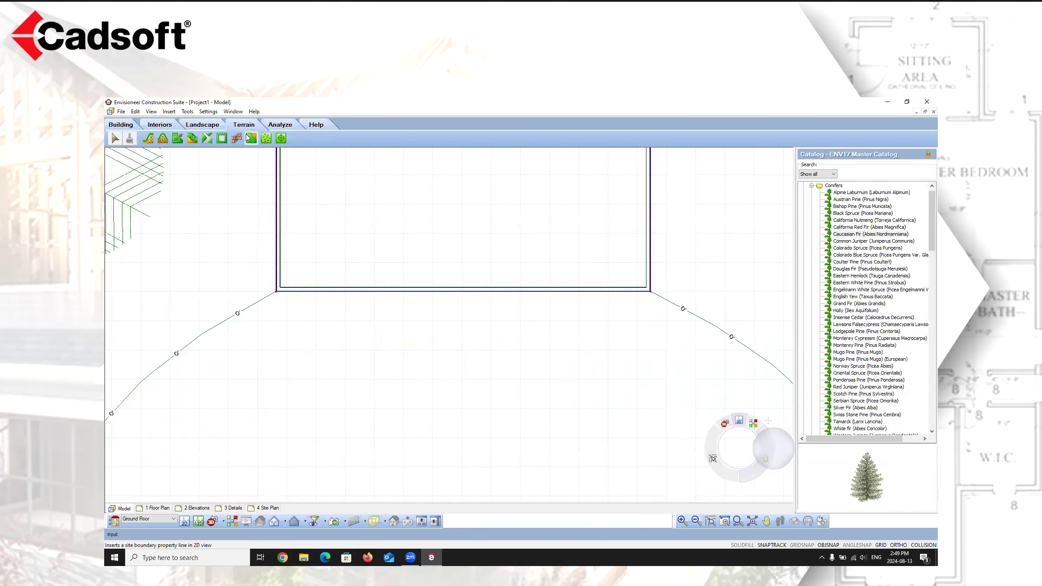
left_click(208, 138)
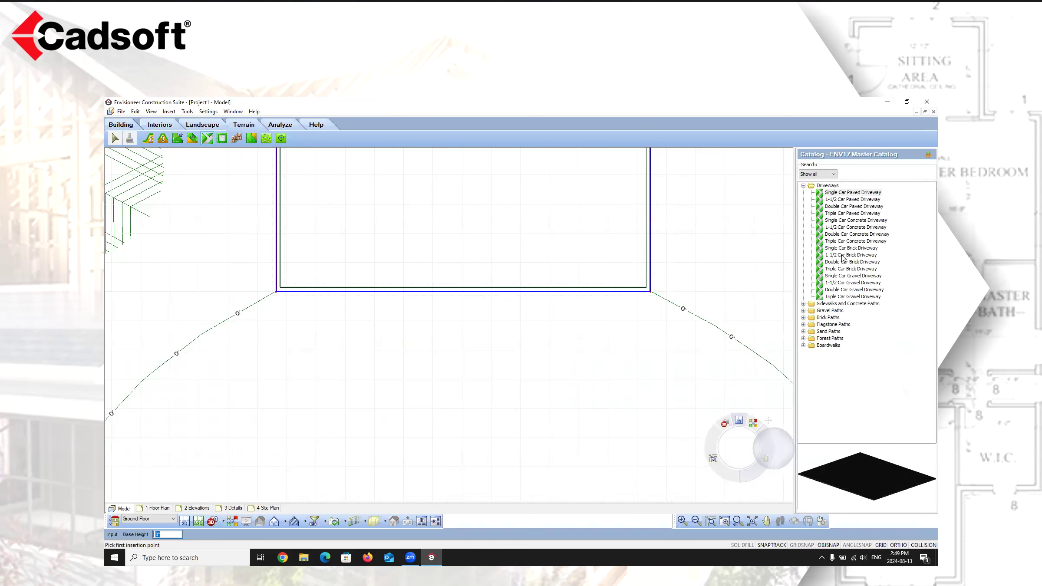
left_click(803, 303)
left_click(835, 325)
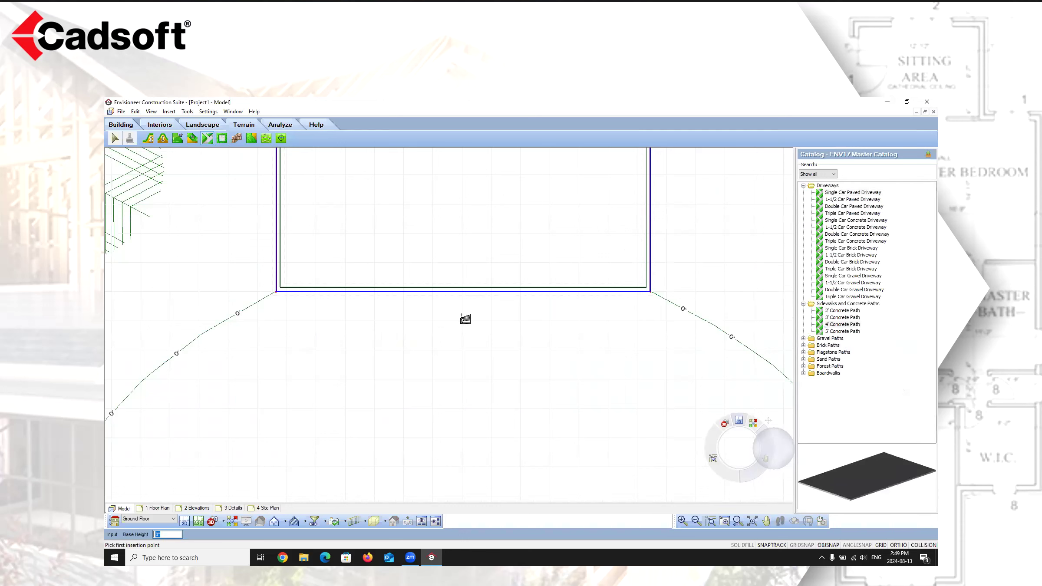
left_click(465, 292)
left_click(477, 491)
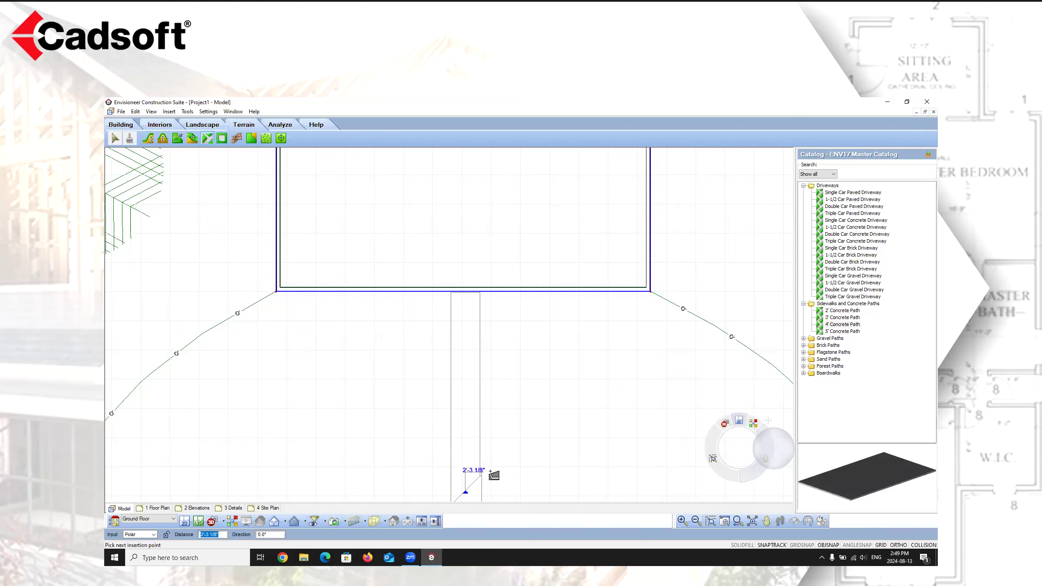
right_click(502, 461)
left_click(533, 465)
Step: Examine the new concrete path in the 3D Perspective view from closer to the front wall
left_click(223, 522)
left_click(235, 505)
left_click(223, 521)
left_click(239, 502)
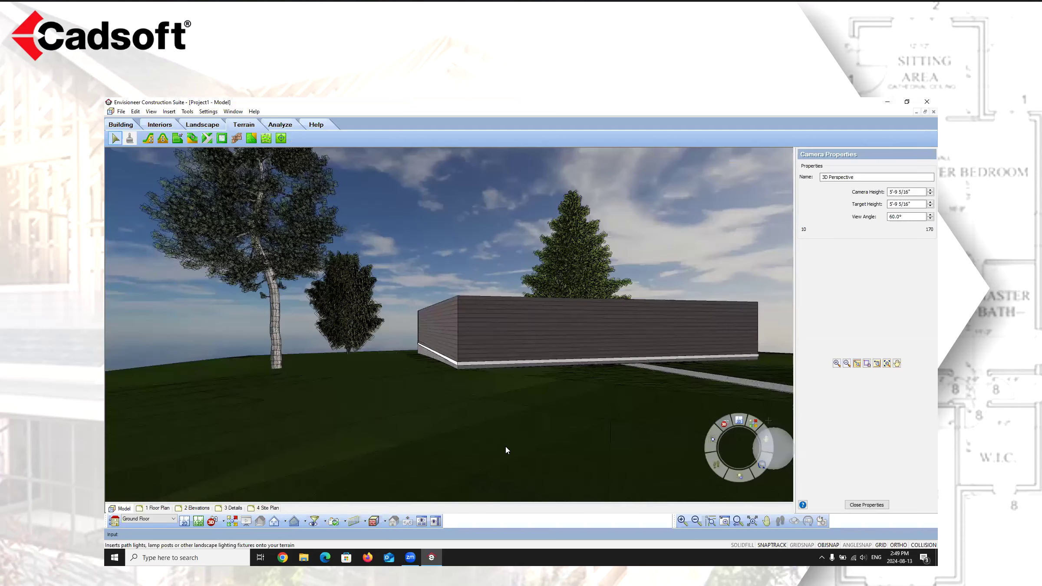
right_click_drag(680, 499, 587, 285)
left_click(608, 292)
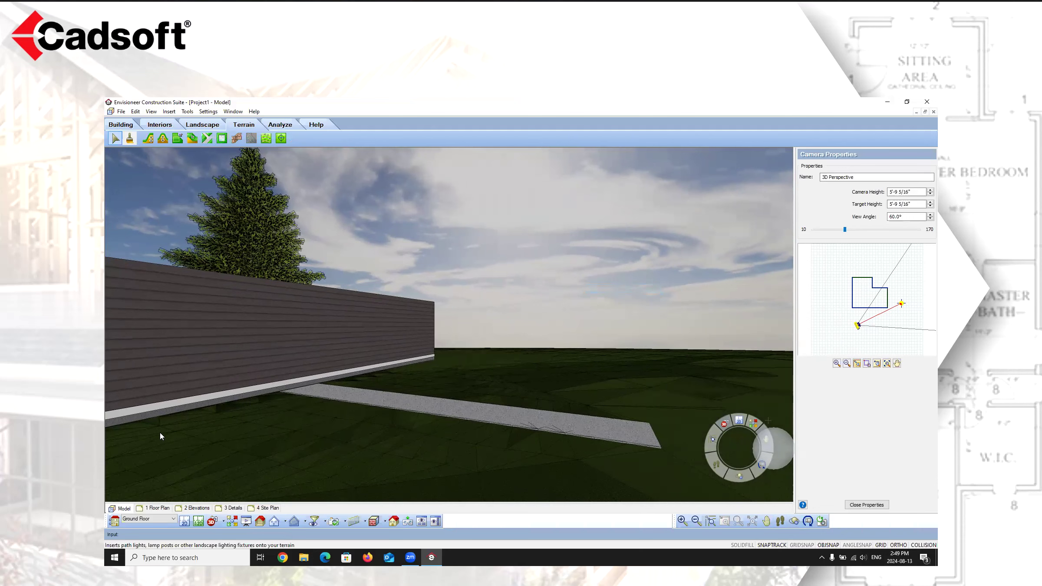
Step: In the 2D plan, draw a Wood Chip Mulch fill about 4'-7" deep along the front wall, from the concrete path to the building corner
left_click(184, 521)
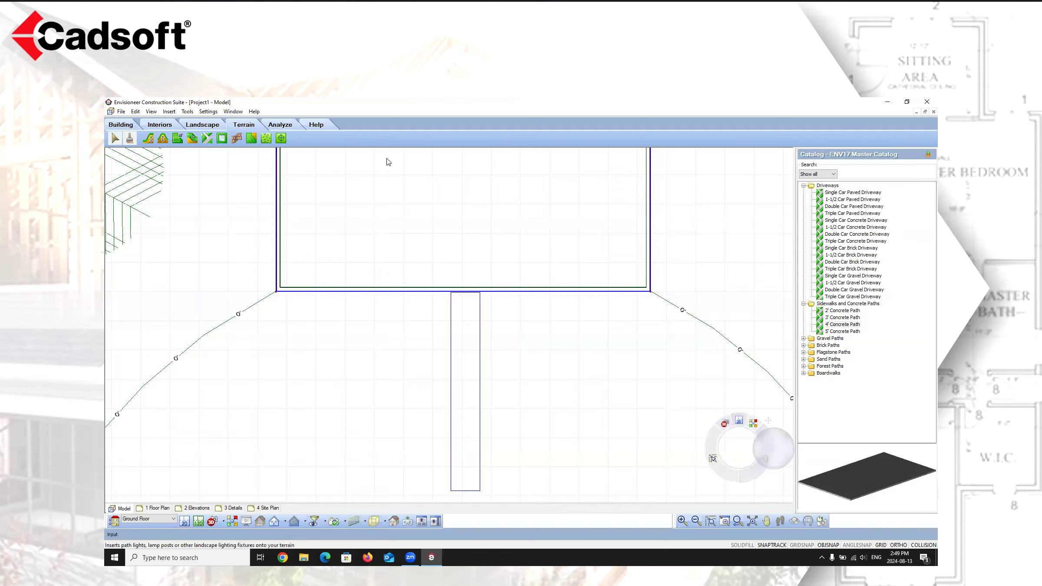
left_click(204, 125)
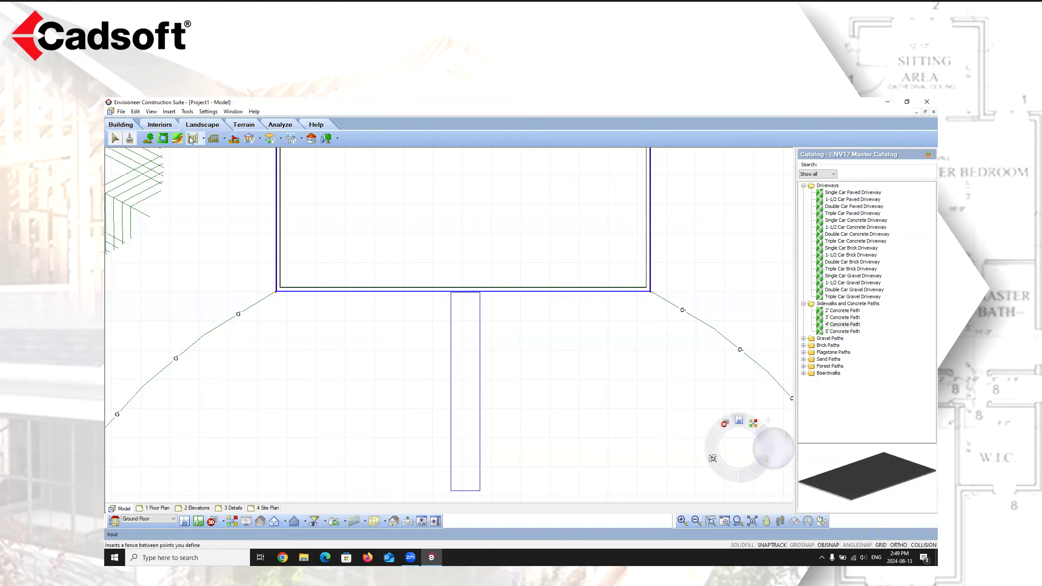
left_click(163, 138)
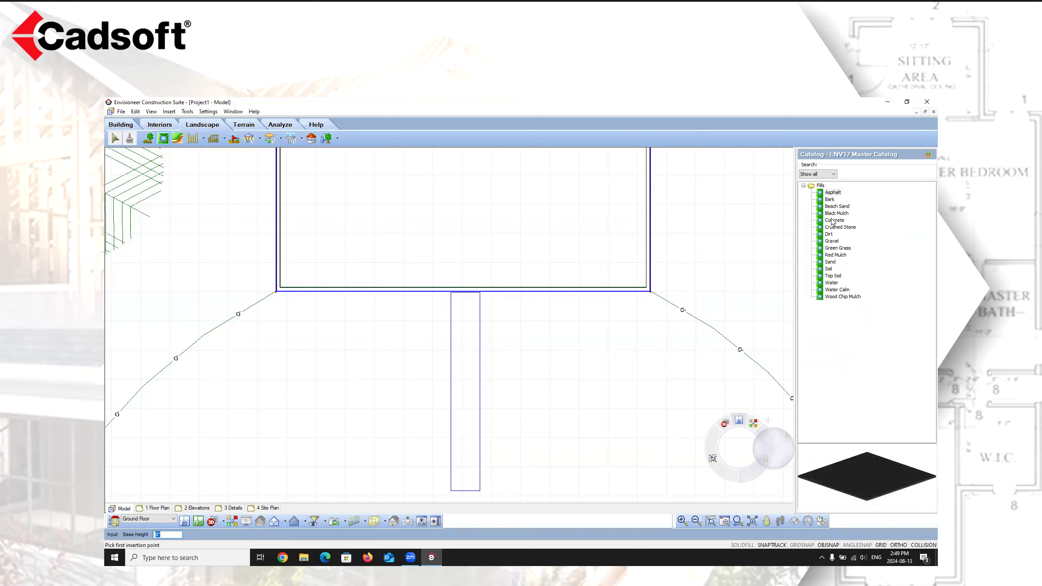
left_click(833, 257)
left_click(829, 268)
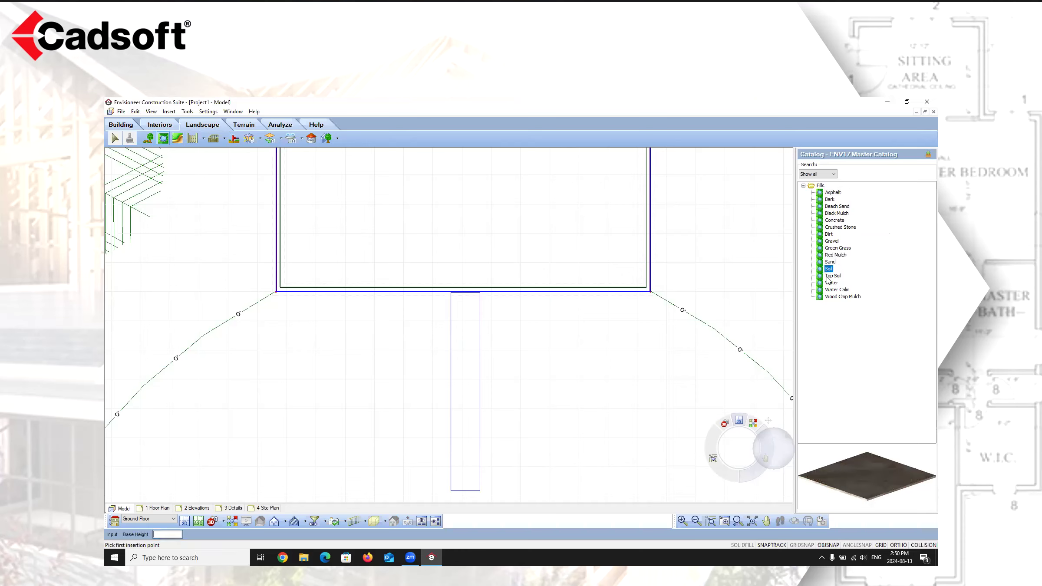
left_click(834, 277)
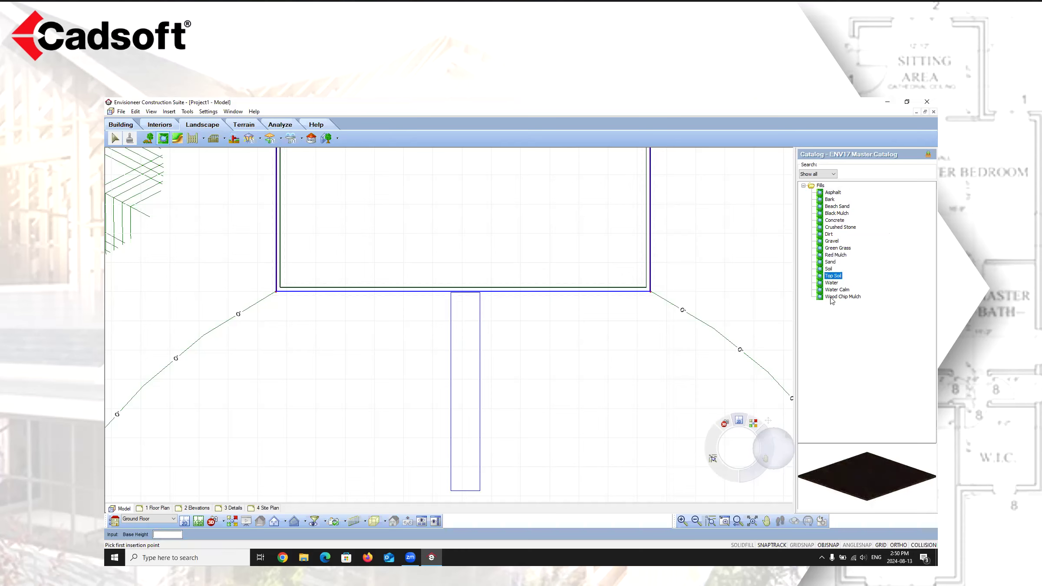
scroll(451, 296, "up", 2)
scroll(454, 294, "up", 1)
left_click(455, 273)
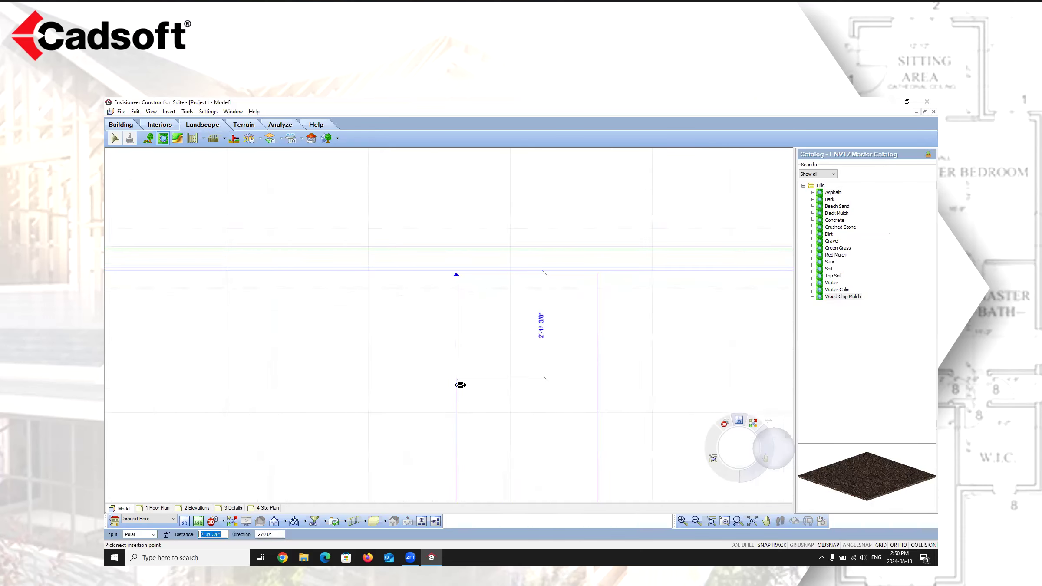
left_click(455, 435)
scroll(641, 311, "down", 5)
scroll(284, 342, "up", 1)
left_click(286, 354)
scroll(280, 290, "up", 2)
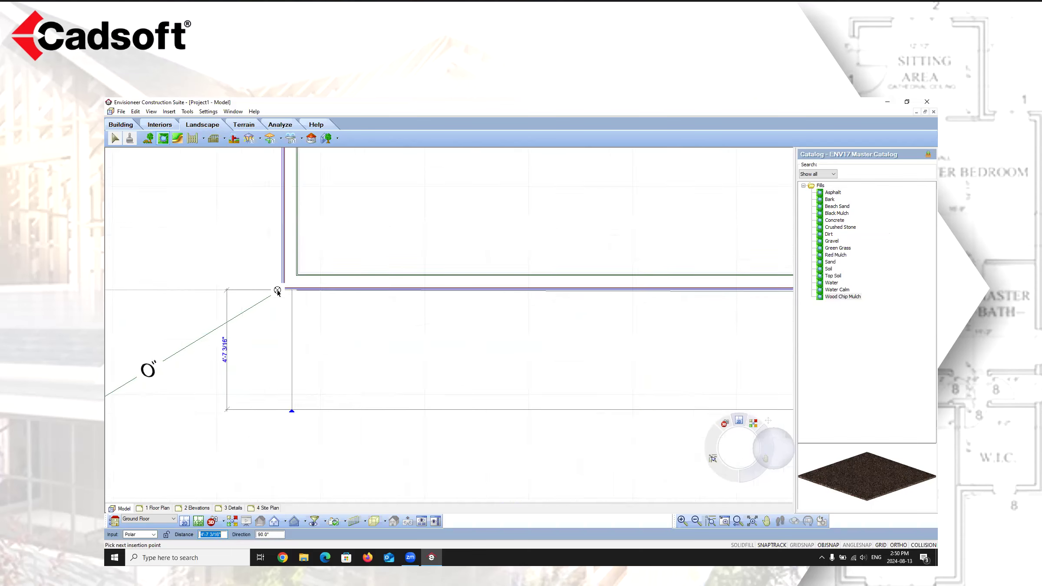
left_click(286, 292)
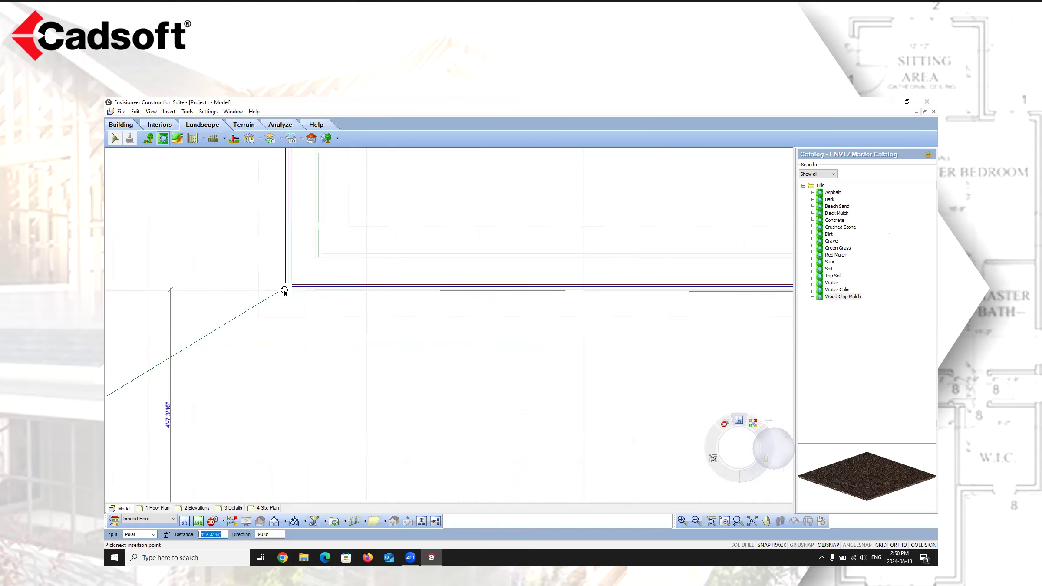
right_click(321, 309)
left_click(334, 315)
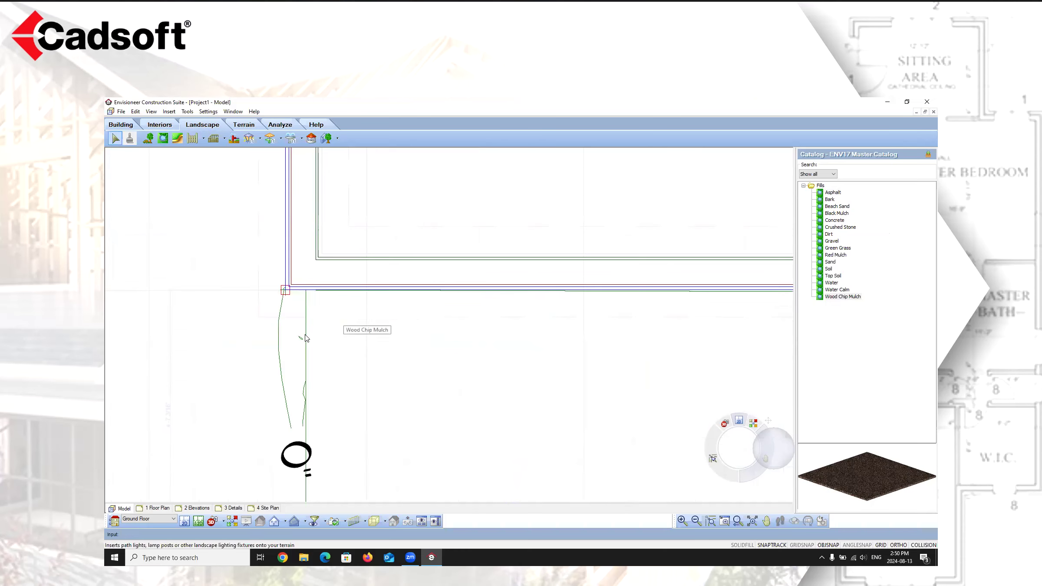
Step: Snap the mulch fill's back corner onto the building corner and curve the fill's front edge outward
left_click(306, 329)
left_click_drag(305, 290, 286, 290)
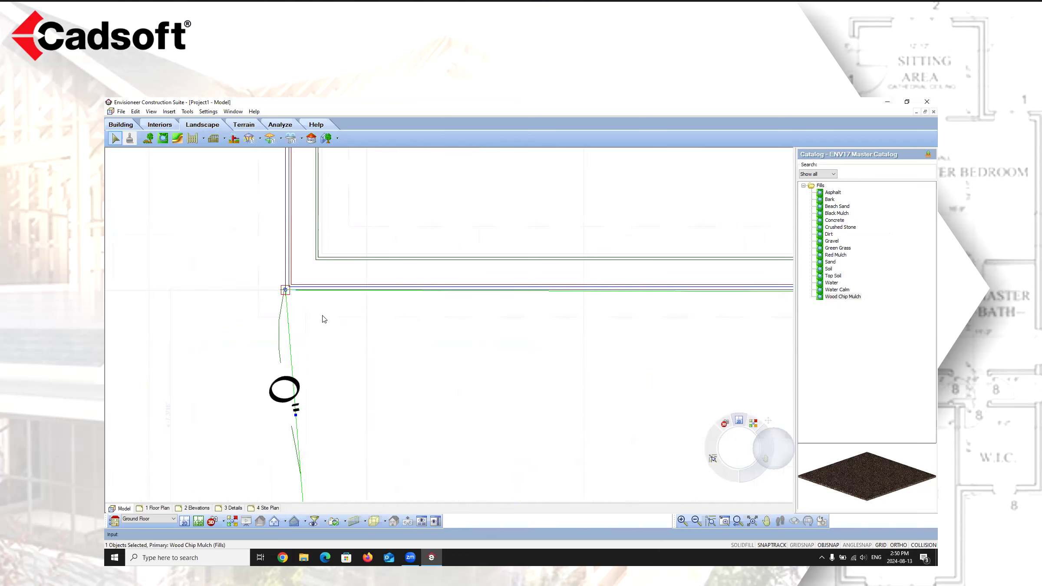
scroll(330, 338, "down", 2)
scroll(495, 365, "up", 1)
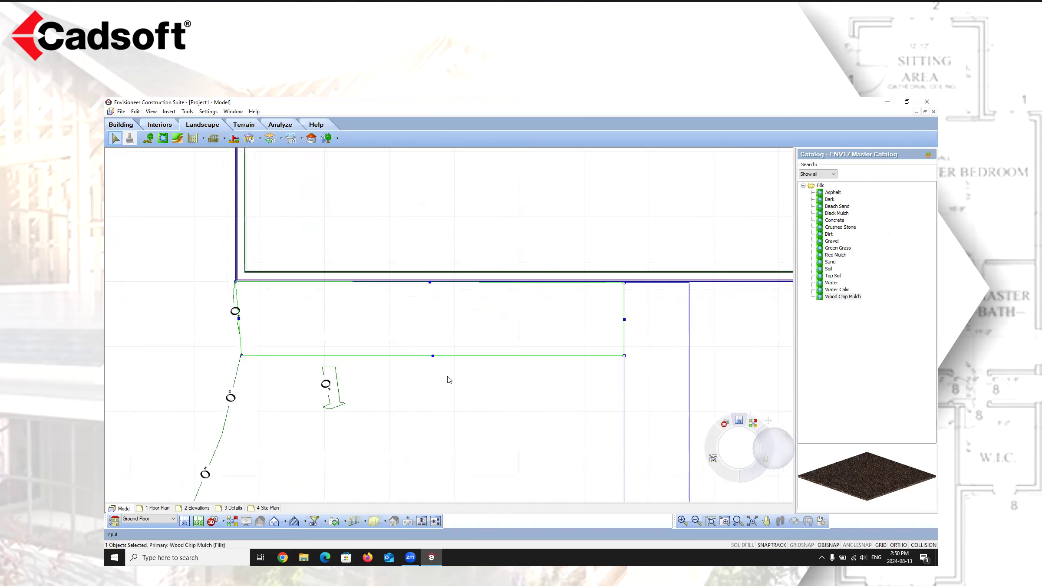
right_click(430, 357)
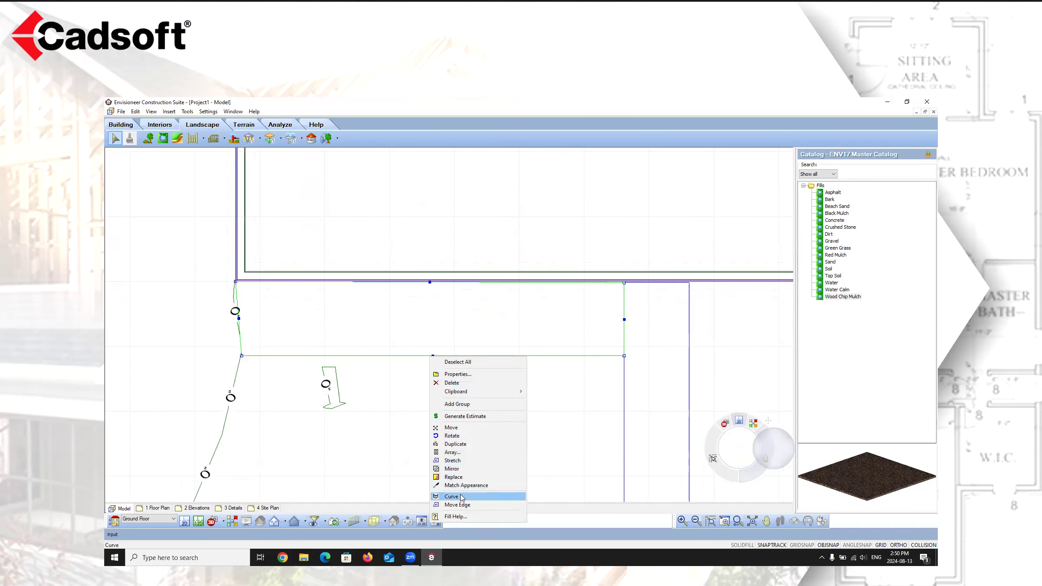
left_click(451, 496)
left_click(433, 380)
Step: Curve the mulch fill's short edge at the building corner slightly outward and clear the selection
right_click(256, 331)
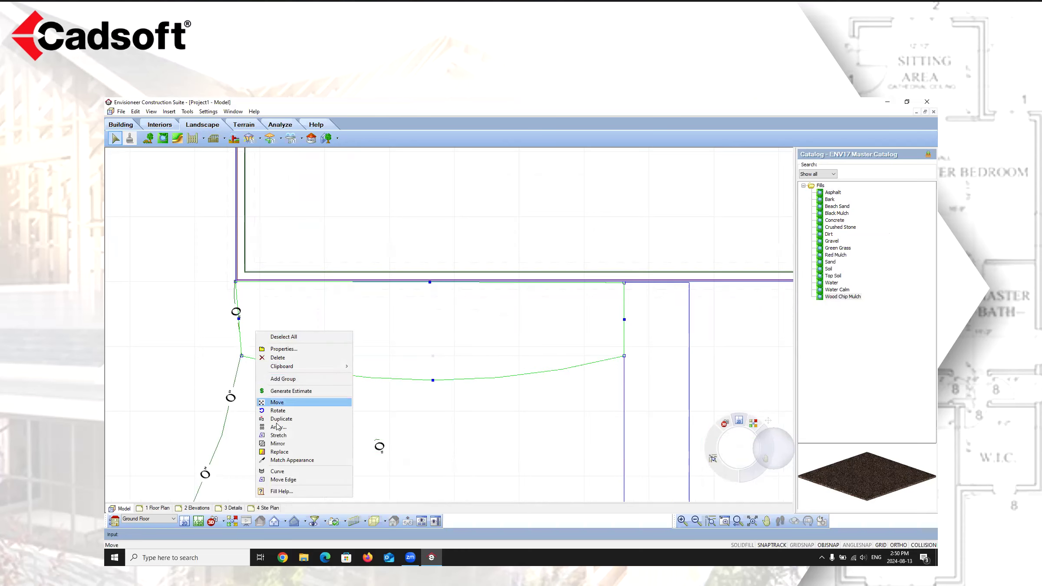
left_click(278, 471)
left_click(239, 319)
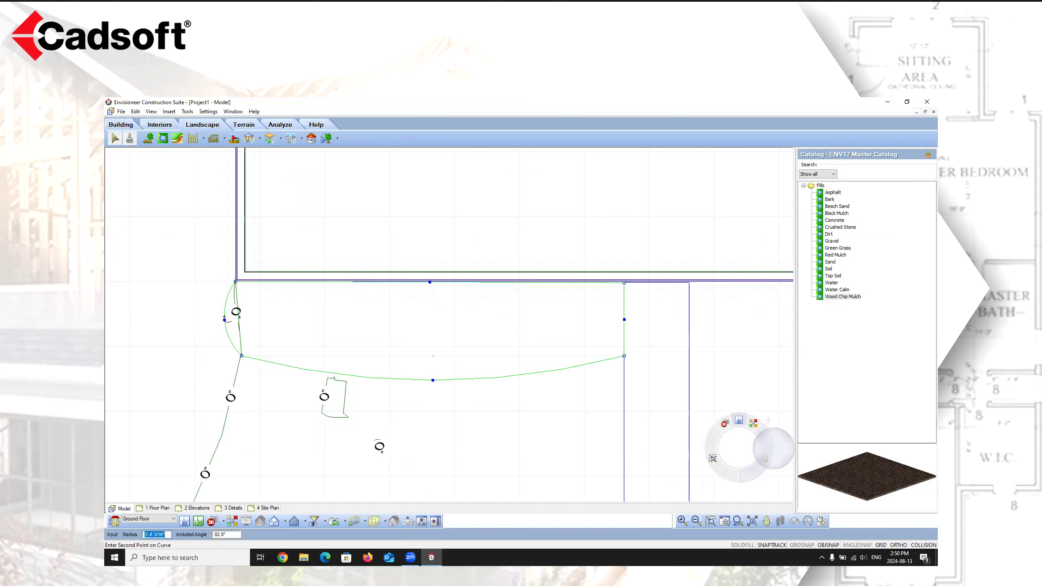
left_click(228, 319)
left_click(197, 361)
Step: Examine the mulch bed beside the concrete path in the 3D Perspective view
scroll(343, 322, "down", 1)
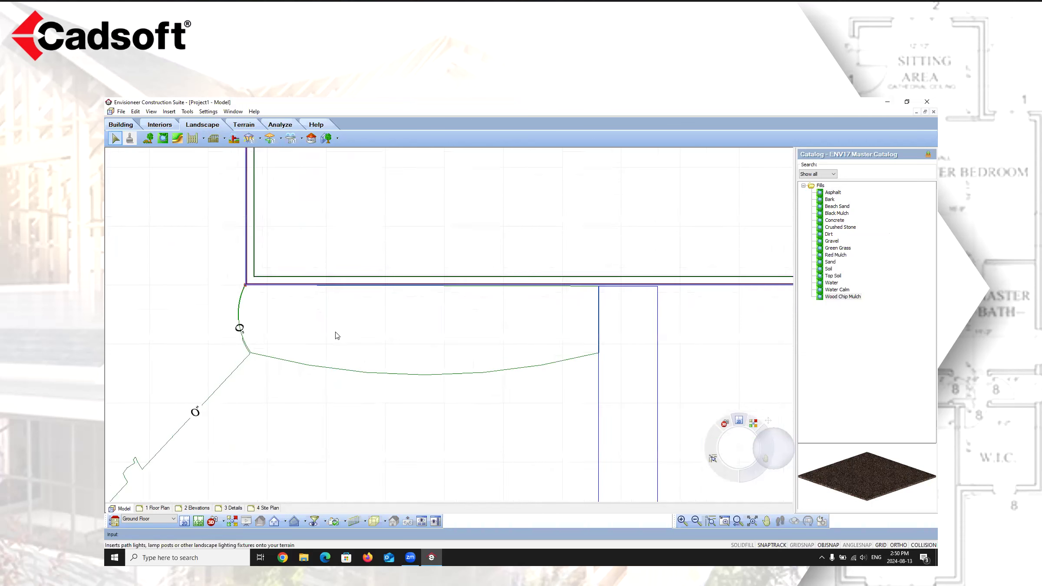
scroll(336, 336, "down", 3)
left_click(223, 521)
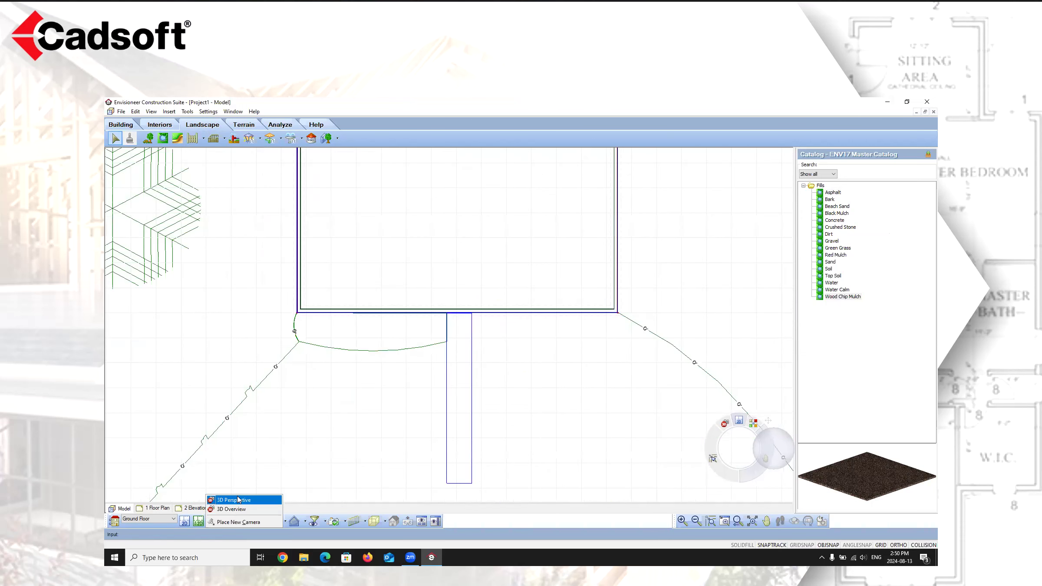
left_click(238, 500)
left_click(782, 525)
mouse_move(620, 318)
left_mouse_down()
mouse_move(417, 284)
mouse_move(393, 423)
mouse_move(437, 411)
left_mouse_up()
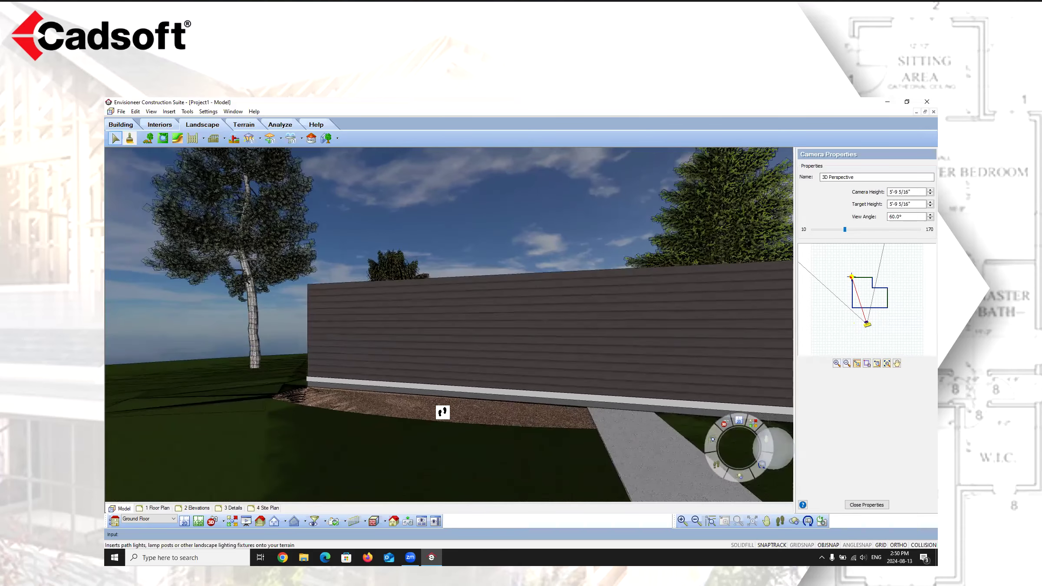
Step: Check the mulch bed's appearance properties and close them without changes
right_click(383, 398)
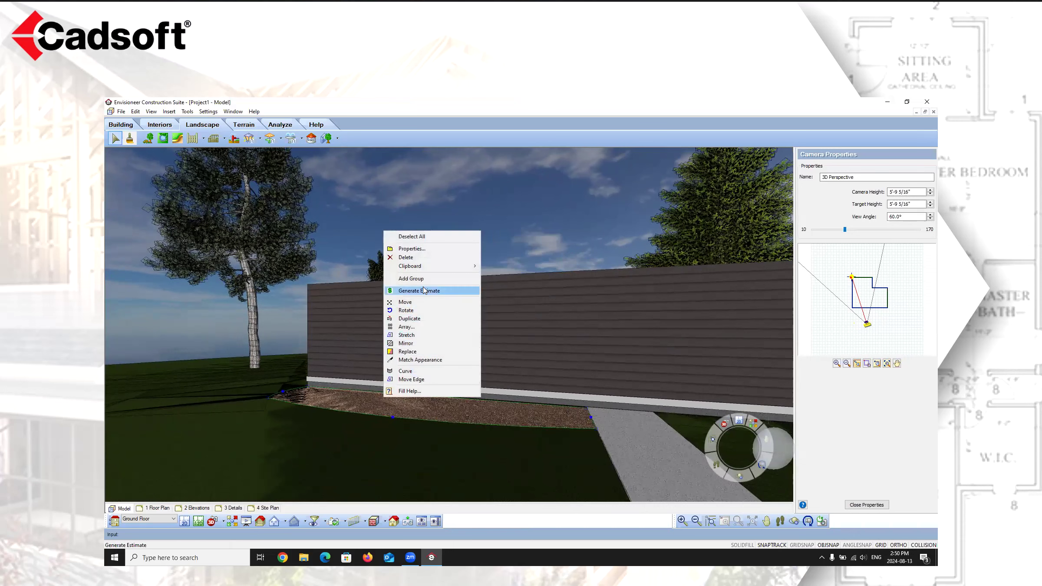
left_click(411, 248)
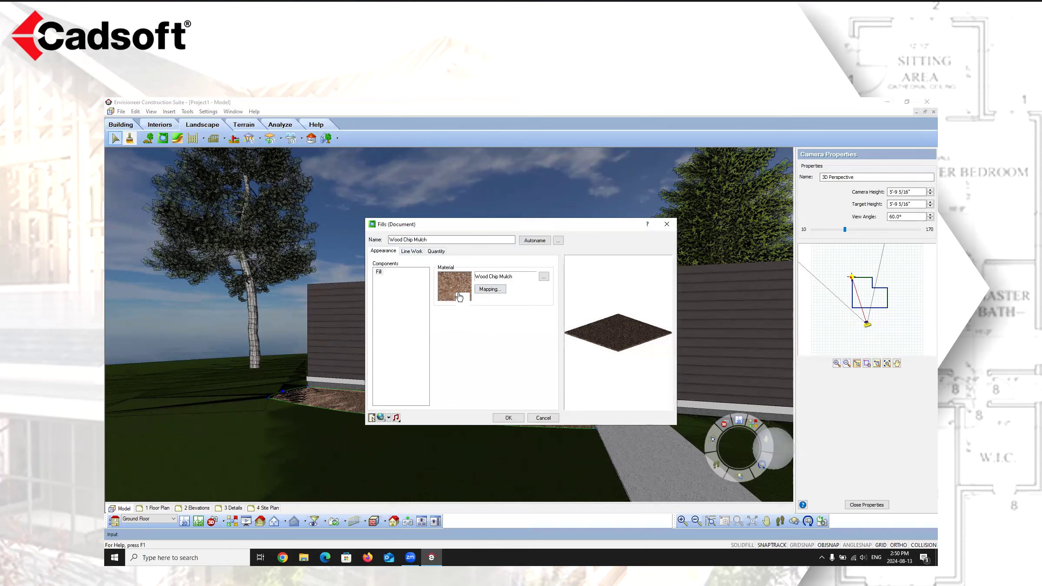
left_click(541, 423)
Step: Replace the wood chip mulch bed beside the concrete path with the Sand fill
right_click(372, 389)
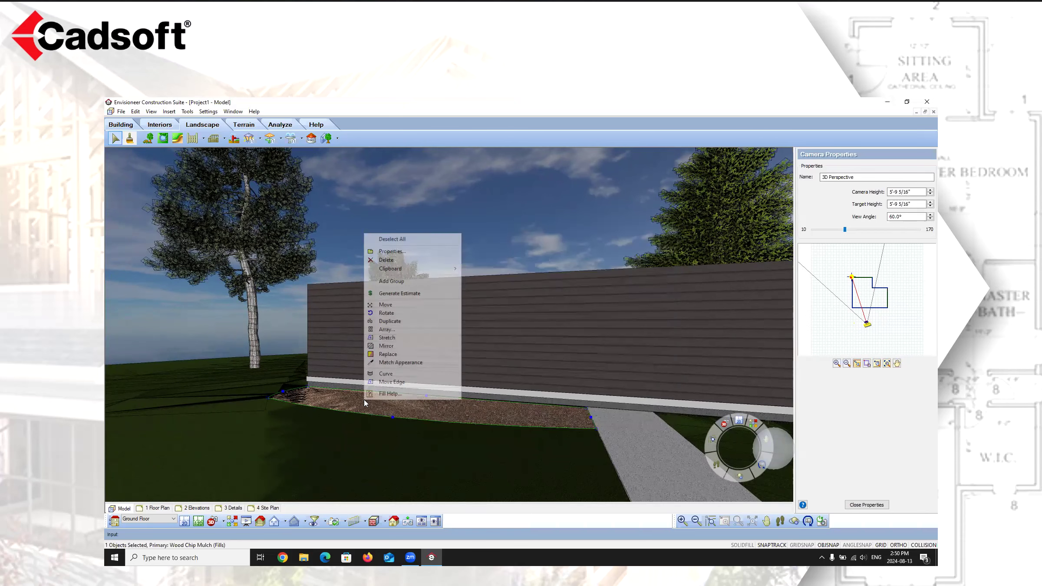
left_click(386, 354)
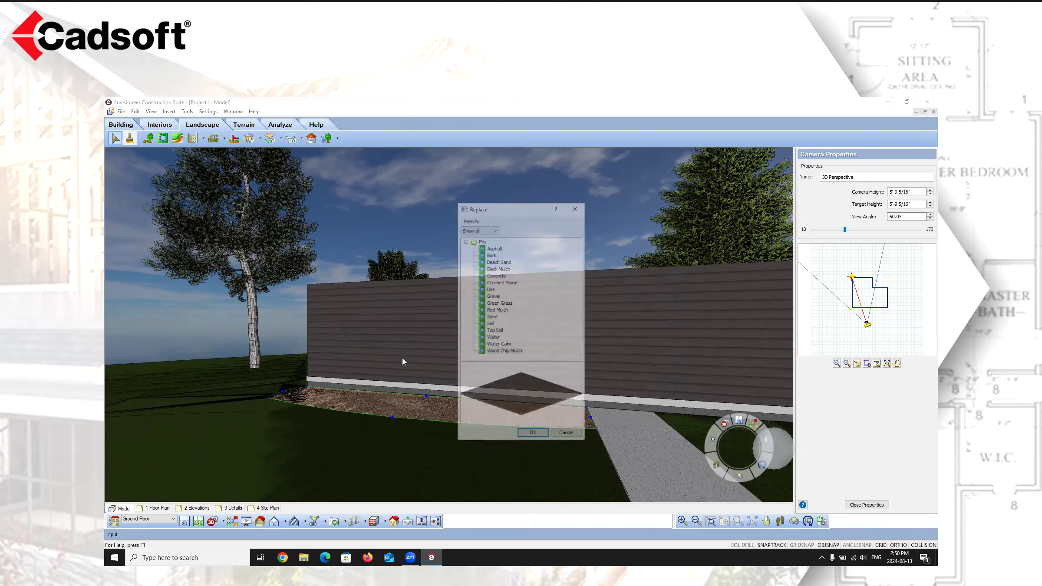
left_click(492, 318)
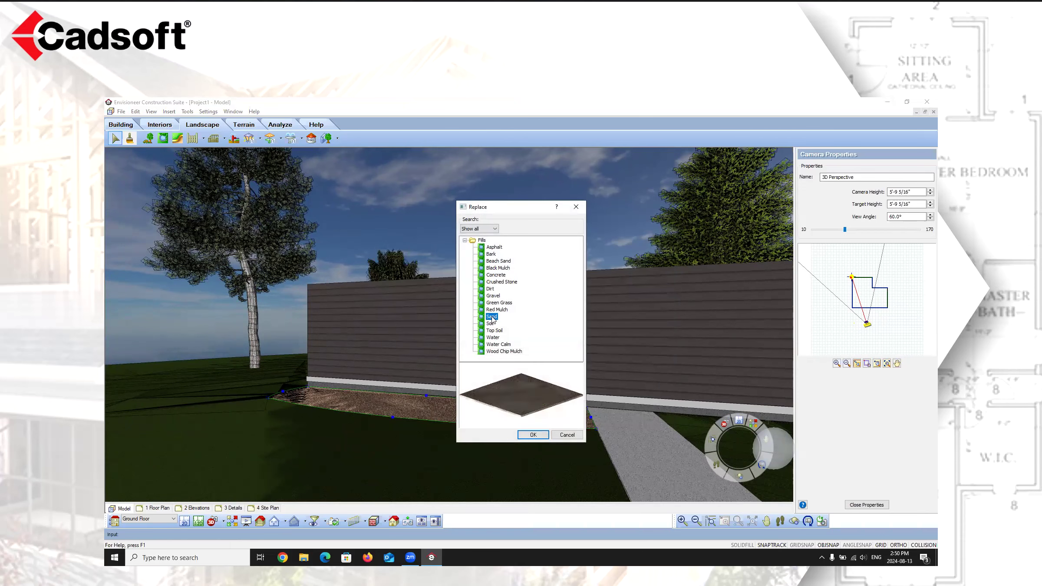
left_click(533, 434)
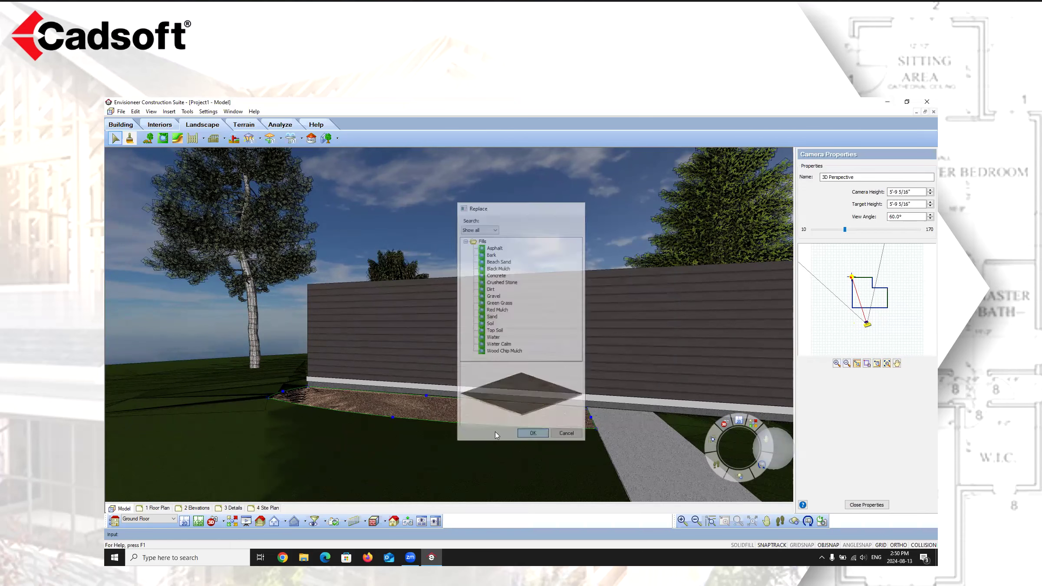
Step: Replace the sand bed along the building wall with the Red Mulch fill and clear the selection
right_click(368, 410)
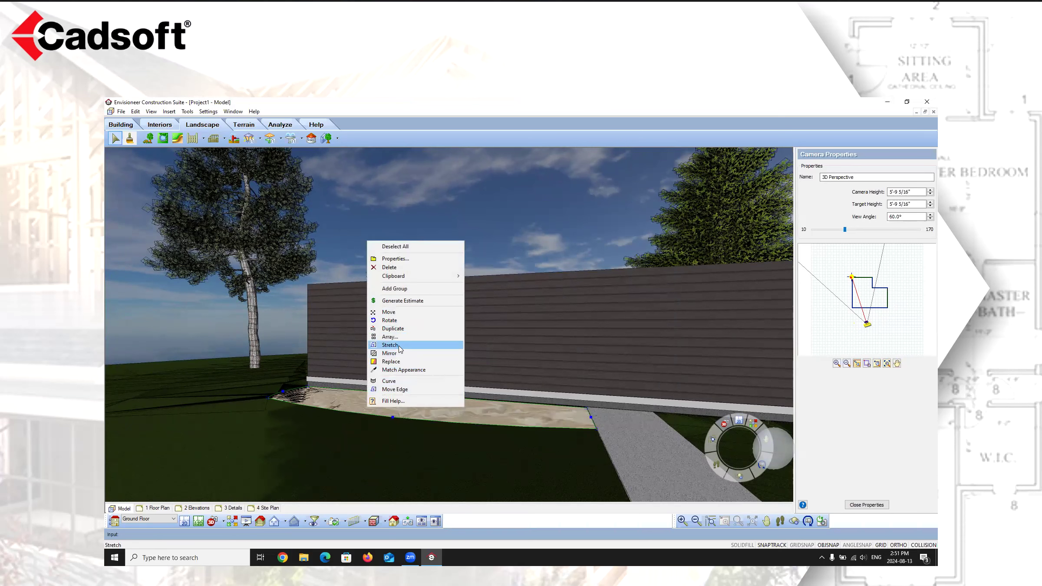
left_click(392, 362)
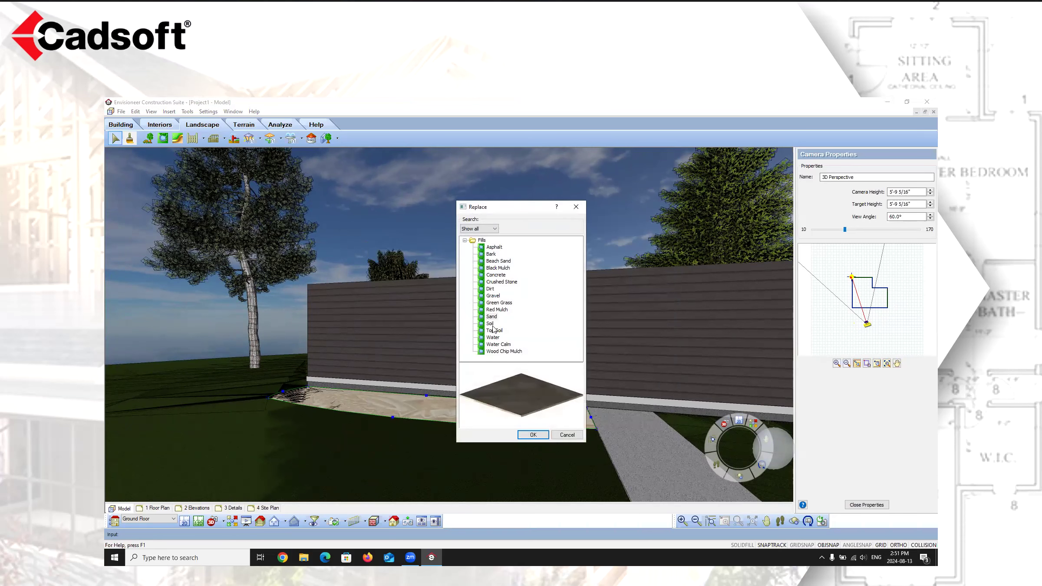
left_click(497, 309)
left_click(533, 434)
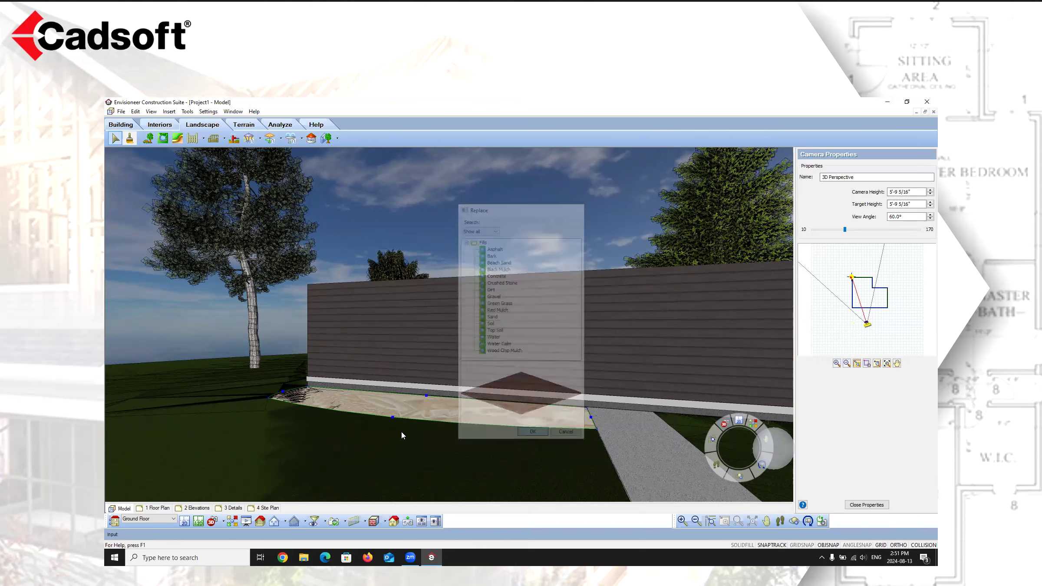
left_click(405, 222)
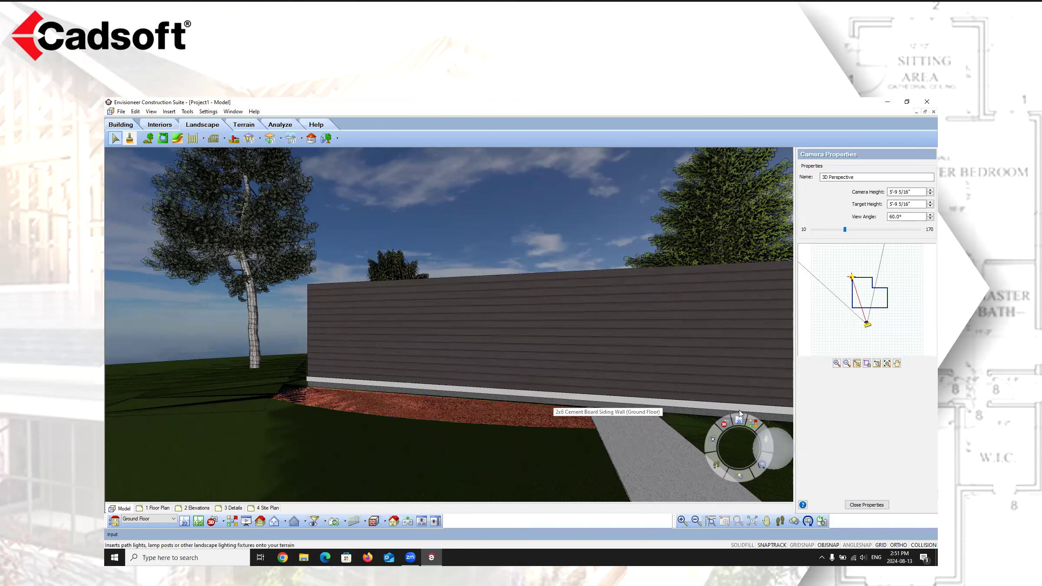
Step: View the whole building front with the concrete path and red mulch bed from farther back in 3D Perspective
left_click(781, 522)
left_click_drag(647, 427, 455, 375)
right_click(461, 217)
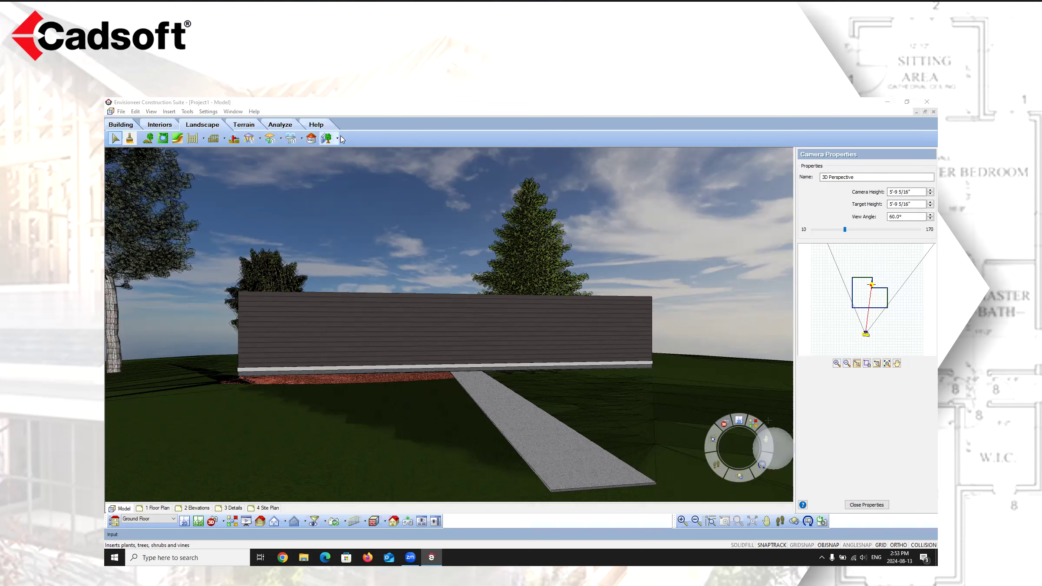
left_click(323, 106)
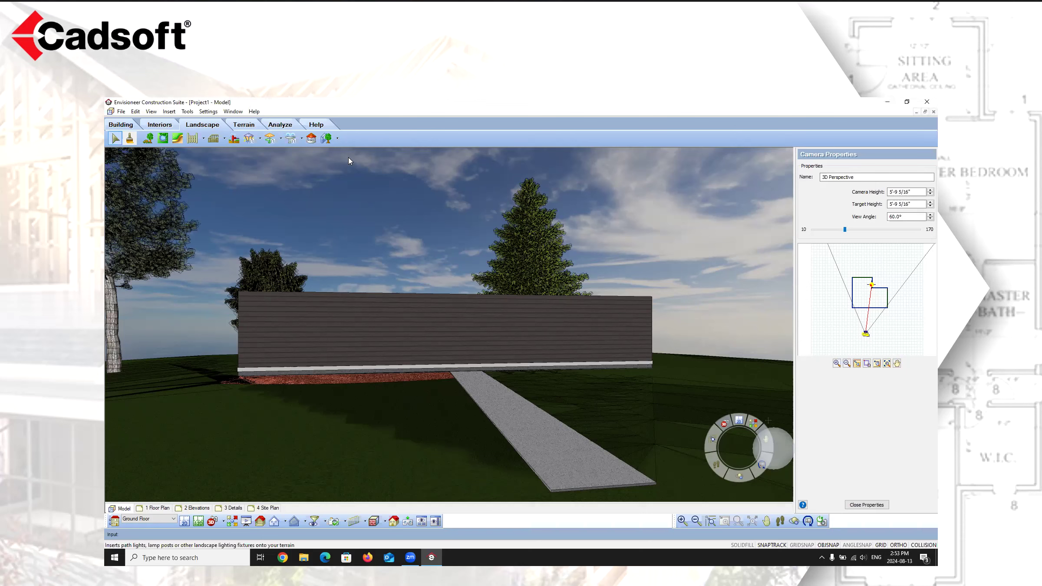